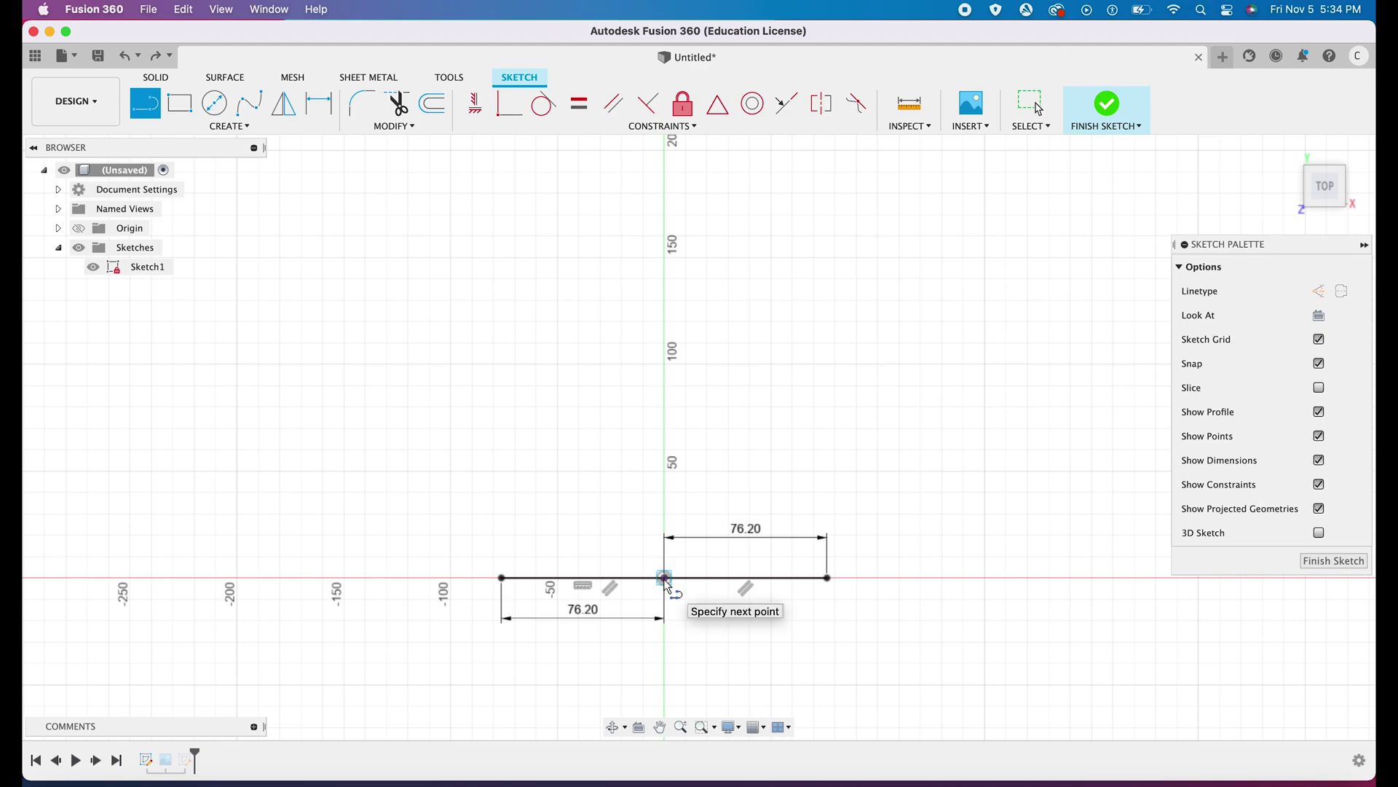
# Draw a 5 in vertical line upward from the origin, perpendicular to the horizontal reference lines.
pyautogui.write('5in')
pyautogui.press('Tab')
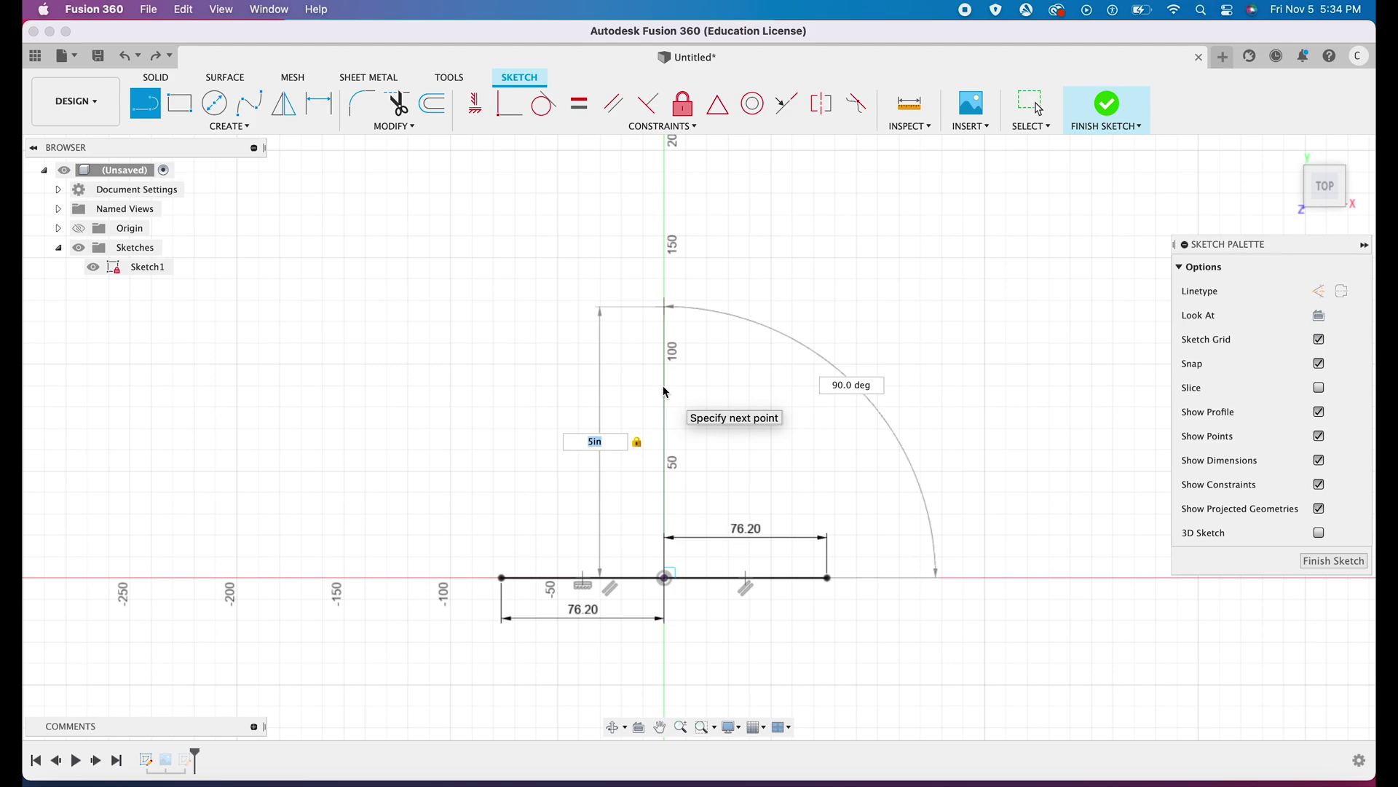
pyautogui.press('Return')
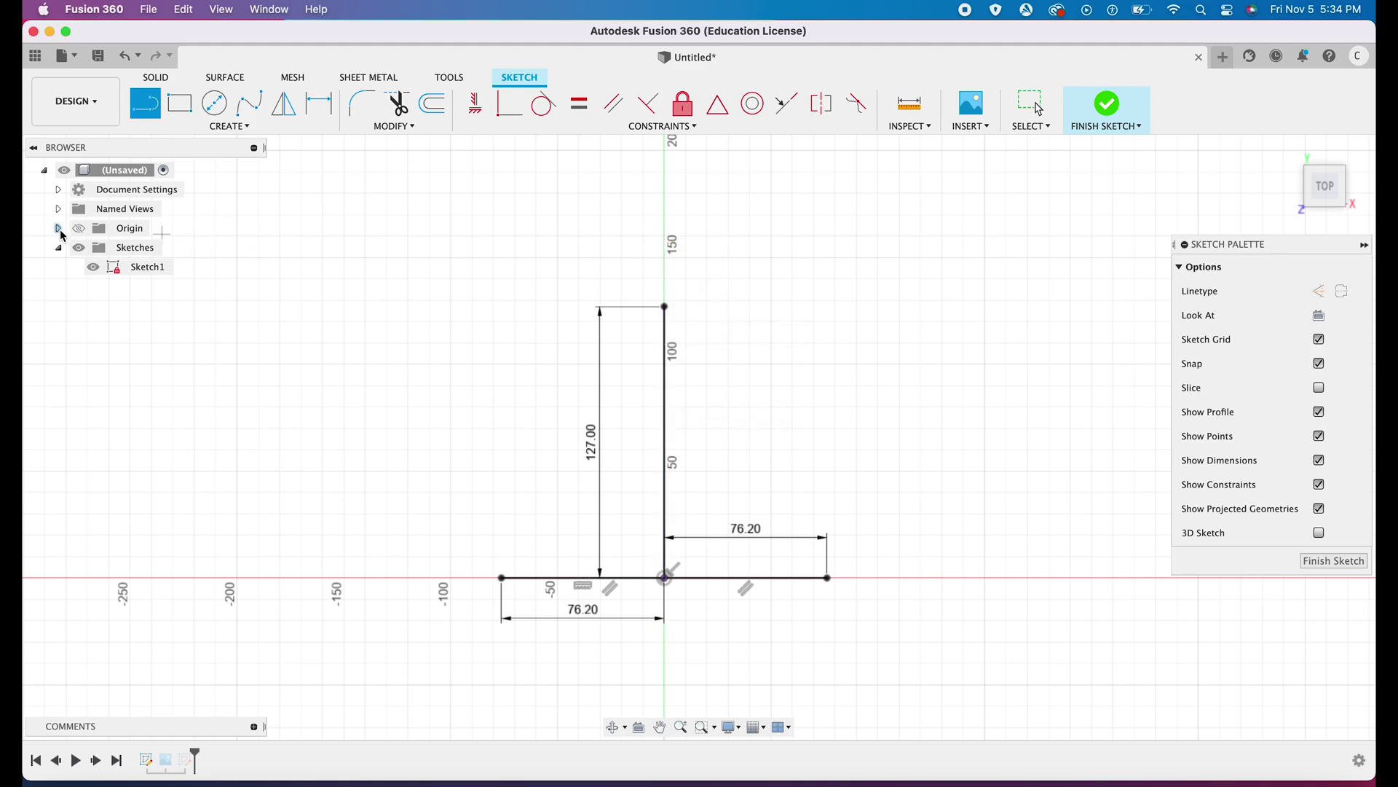
pyautogui.click(973, 126)
pyautogui.click(977, 181)
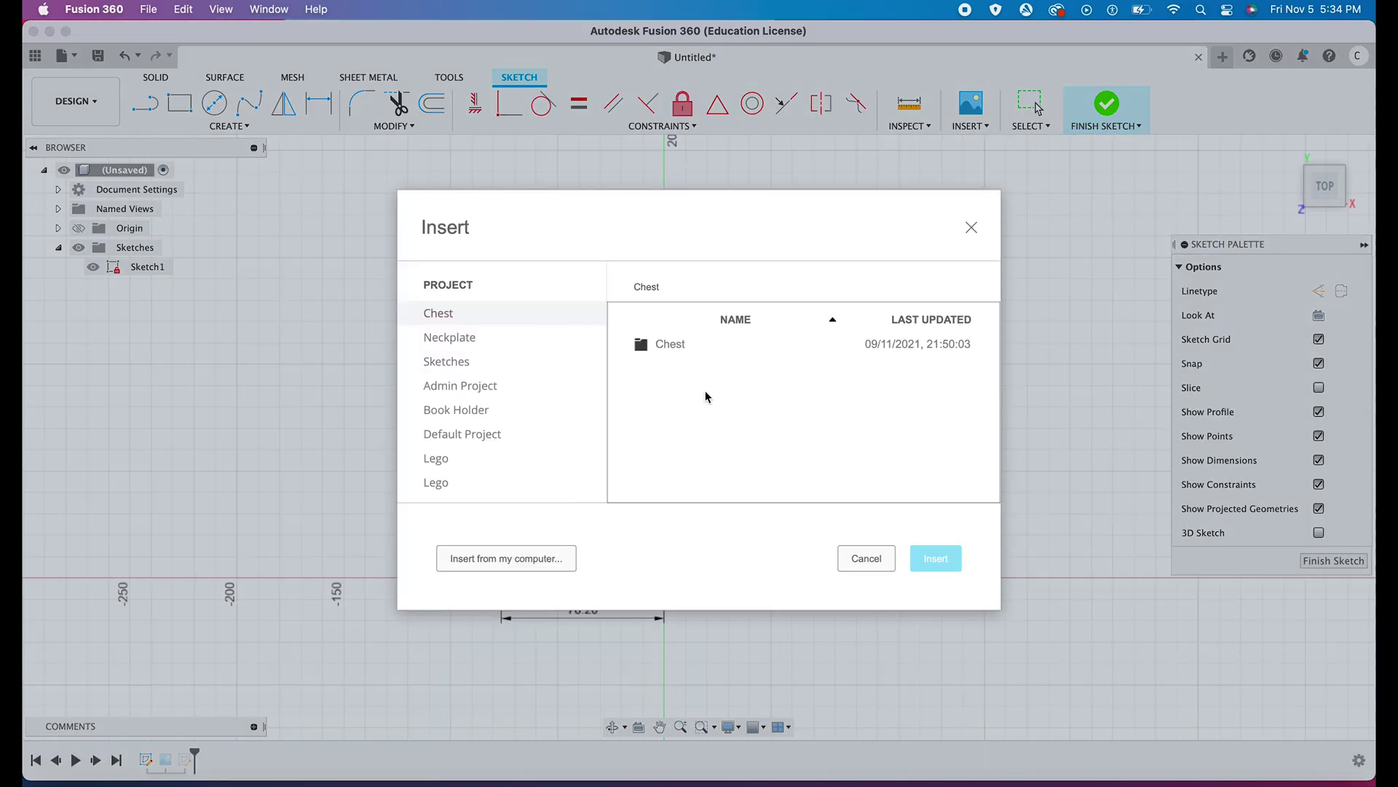
pyautogui.click(478, 567)
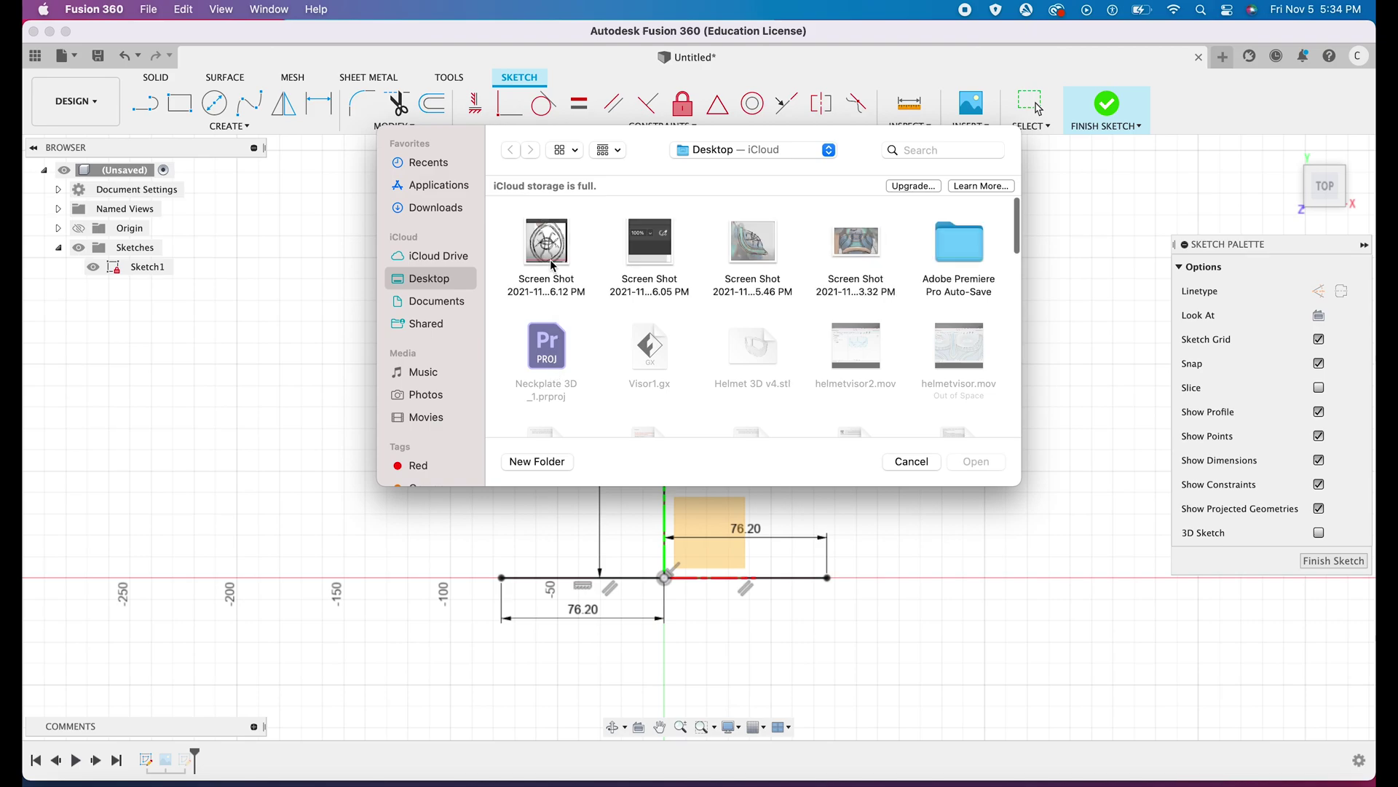
pyautogui.click(551, 259)
pyautogui.click(995, 461)
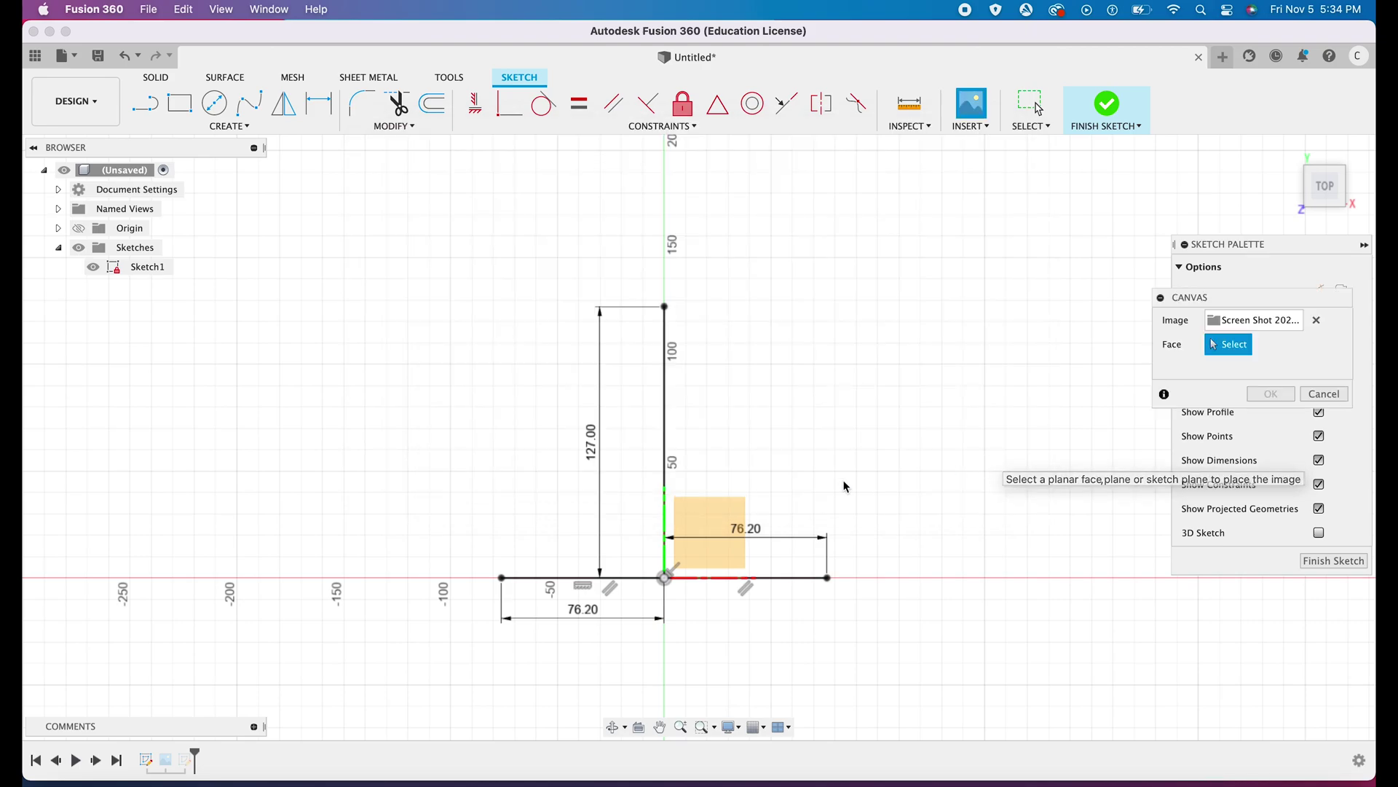
pyautogui.click(732, 516)
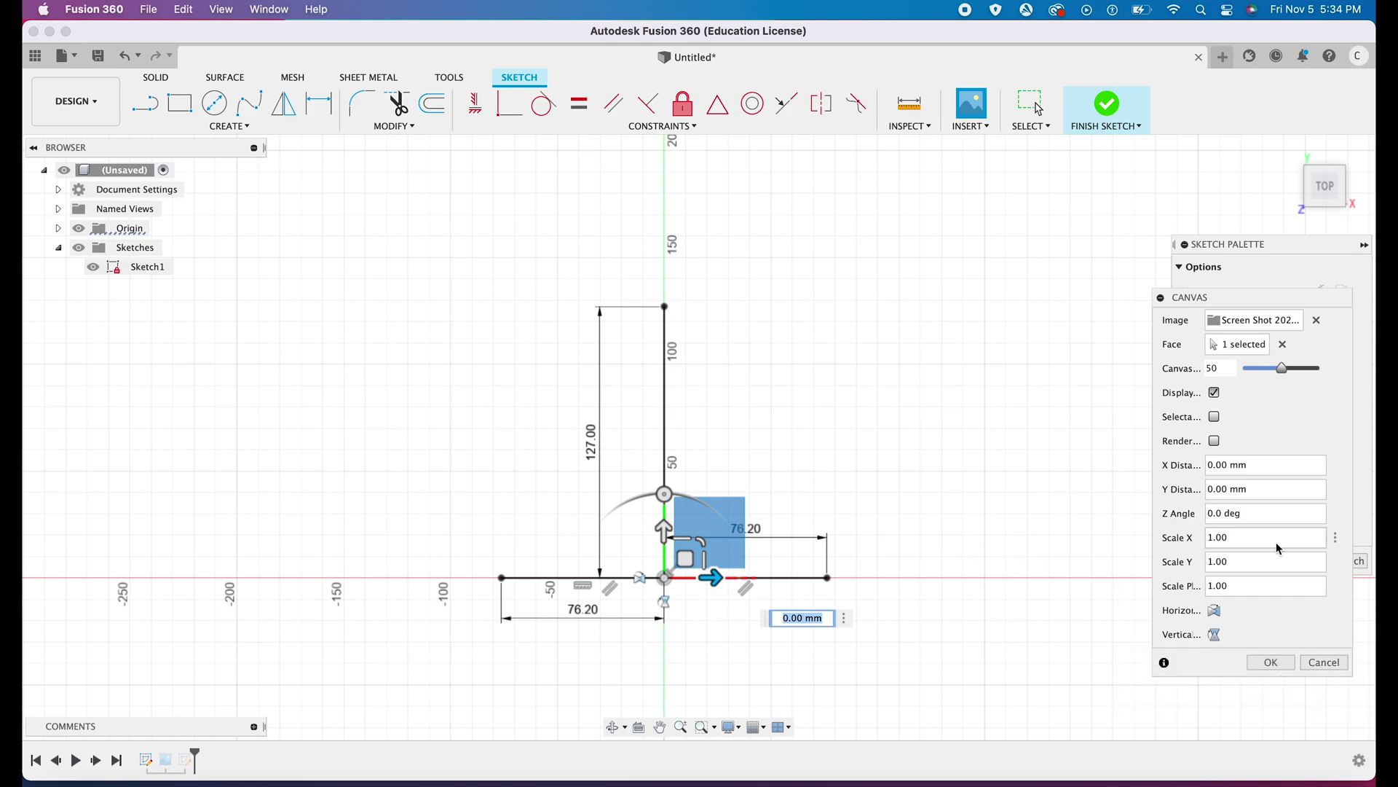
pyautogui.click(1334, 664)
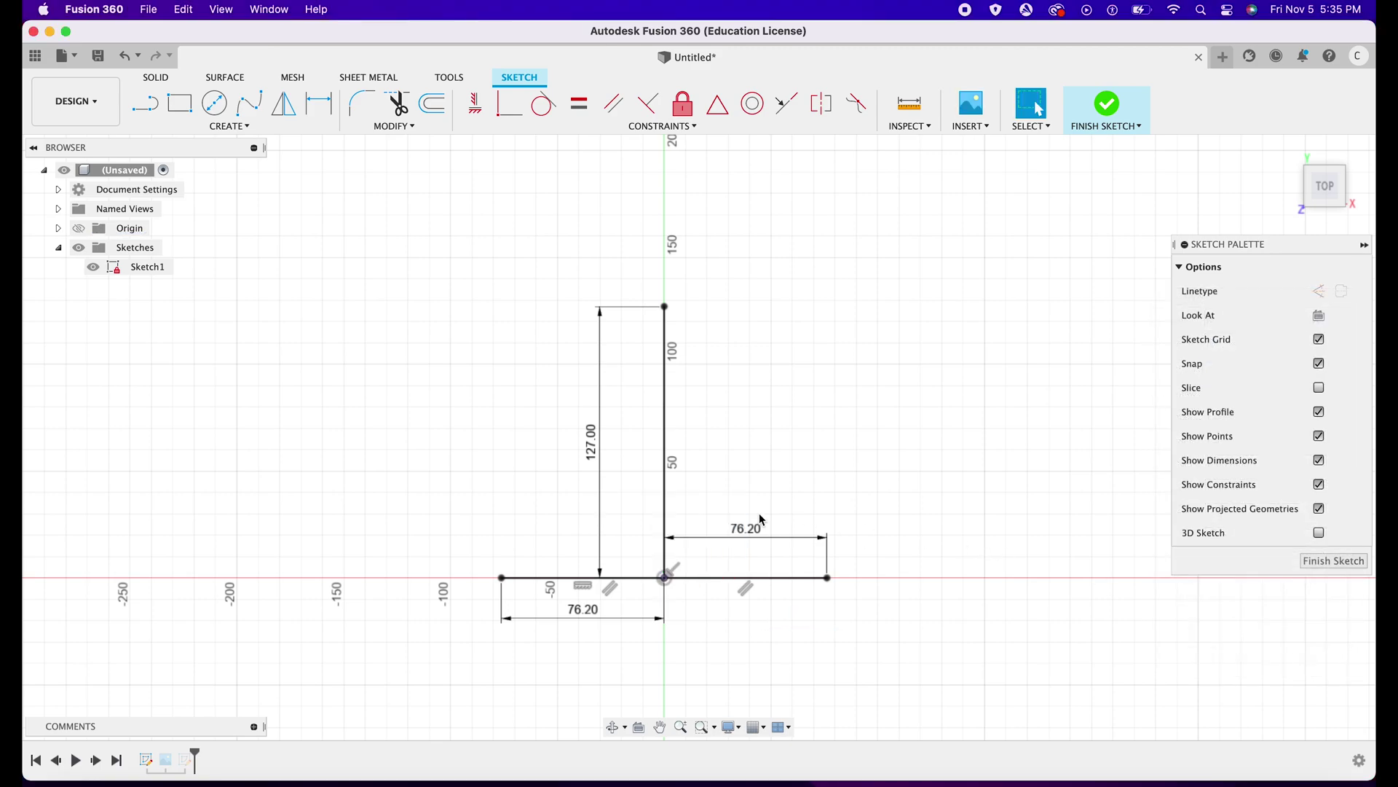
# Finish the sketch and make the hidden reference image canvas visible.
pyautogui.click(1106, 106)
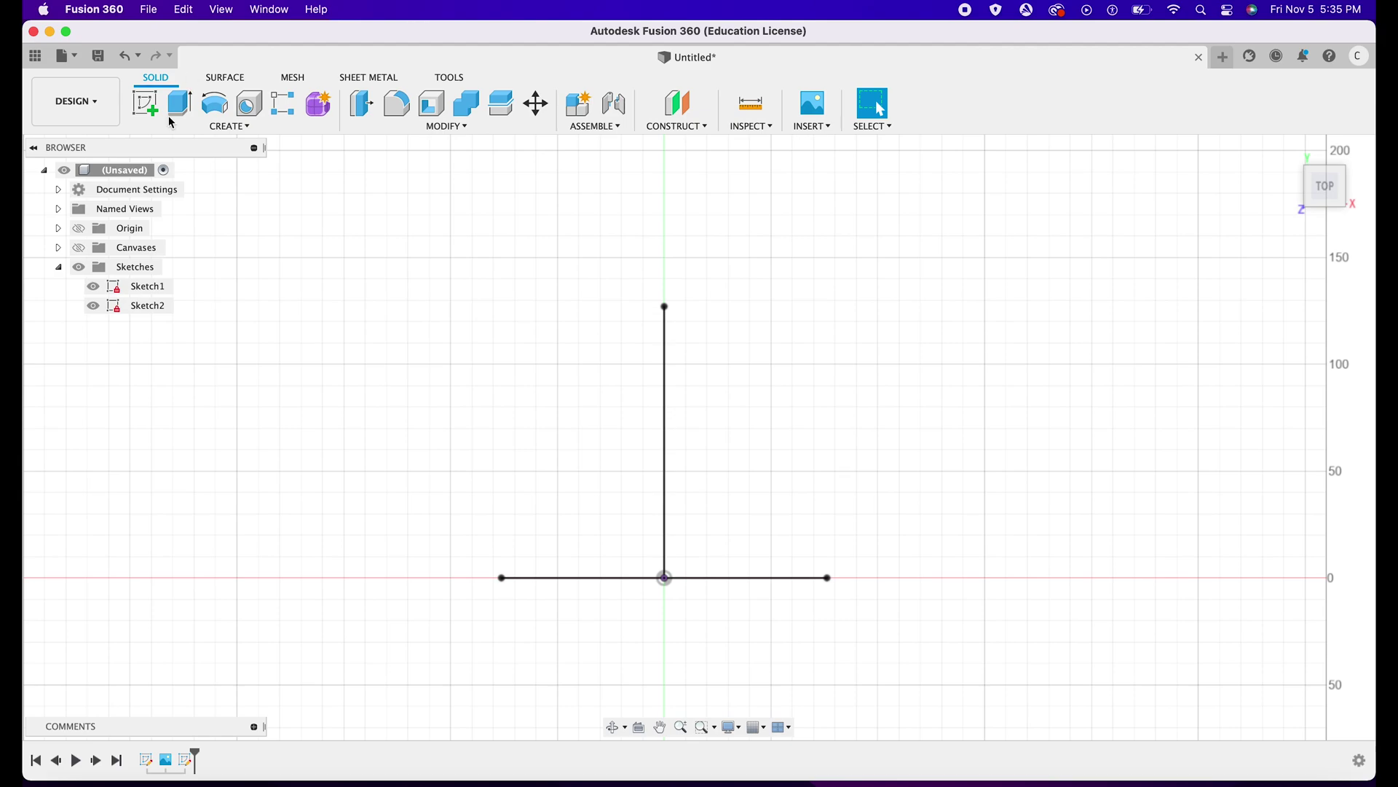
pyautogui.click(59, 247)
pyautogui.click(78, 248)
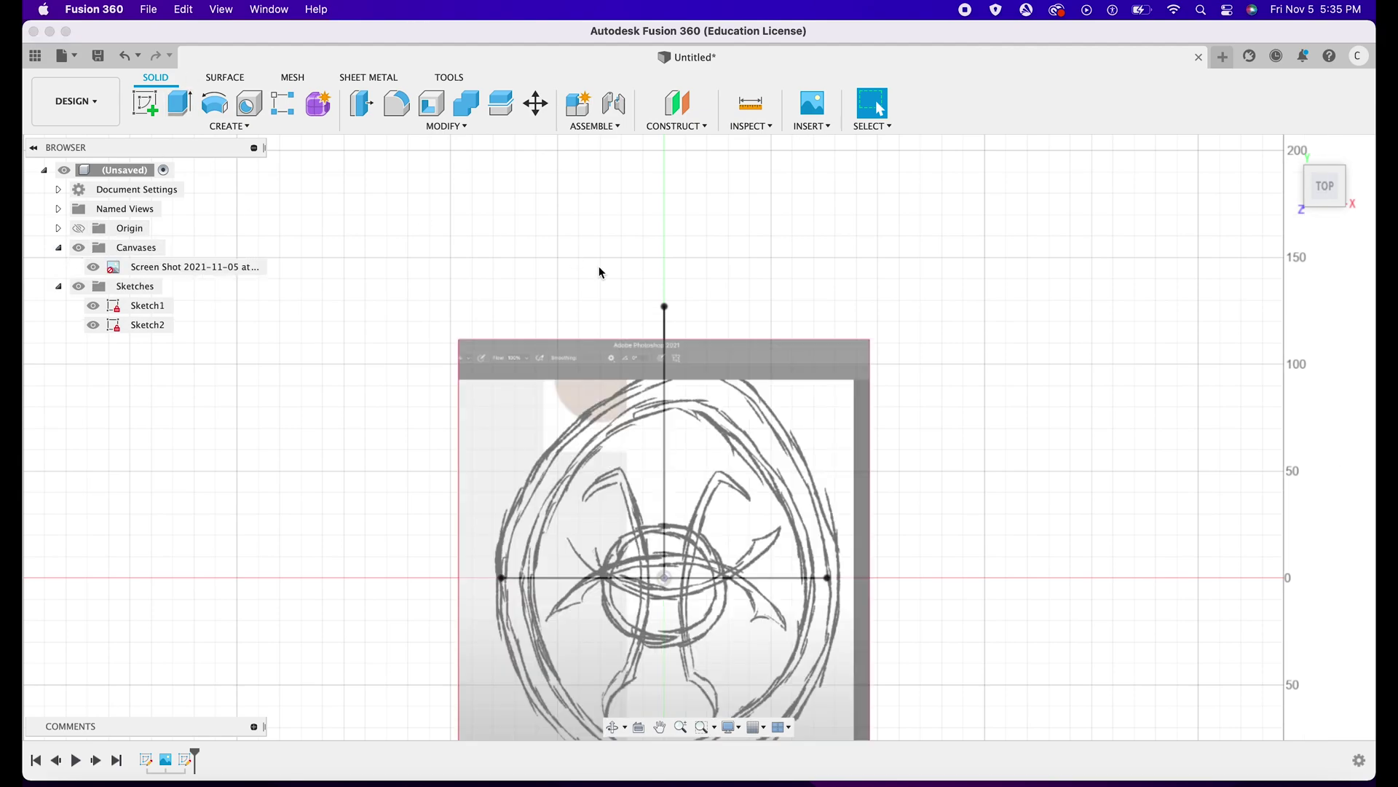
pyautogui.scroll(-3, 600, 272)
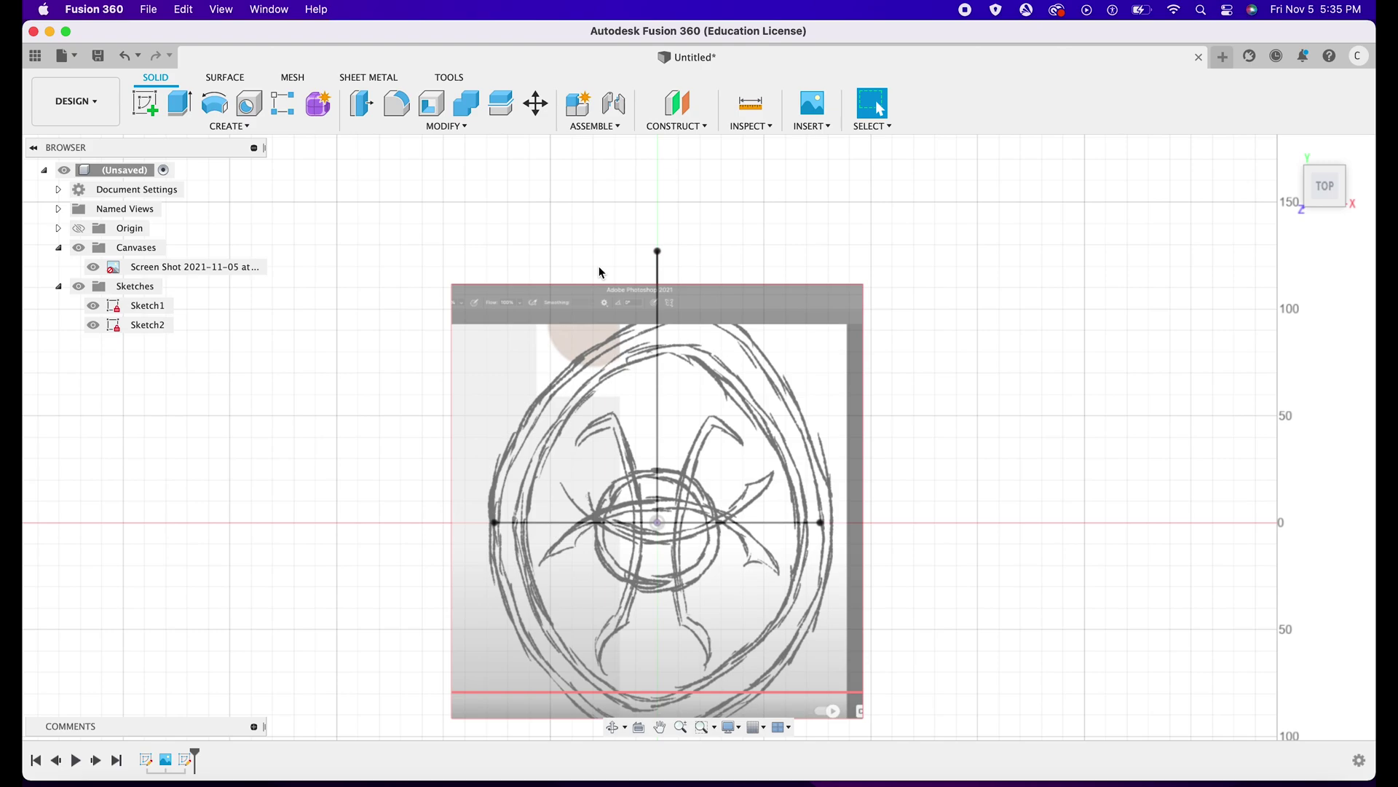
pyautogui.scroll(-2, 762, 467)
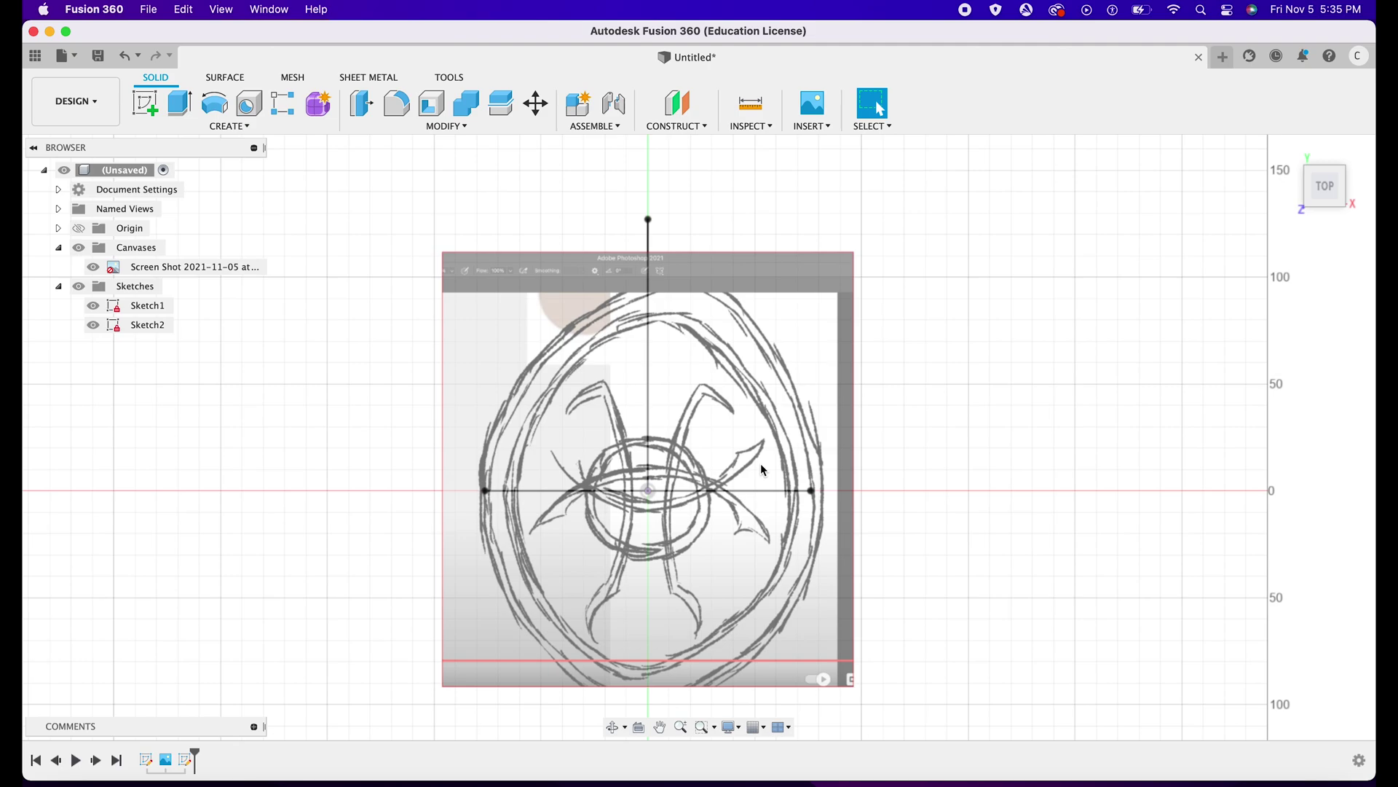
# Delete the vertical line above the origin.
pyautogui.click(648, 220)
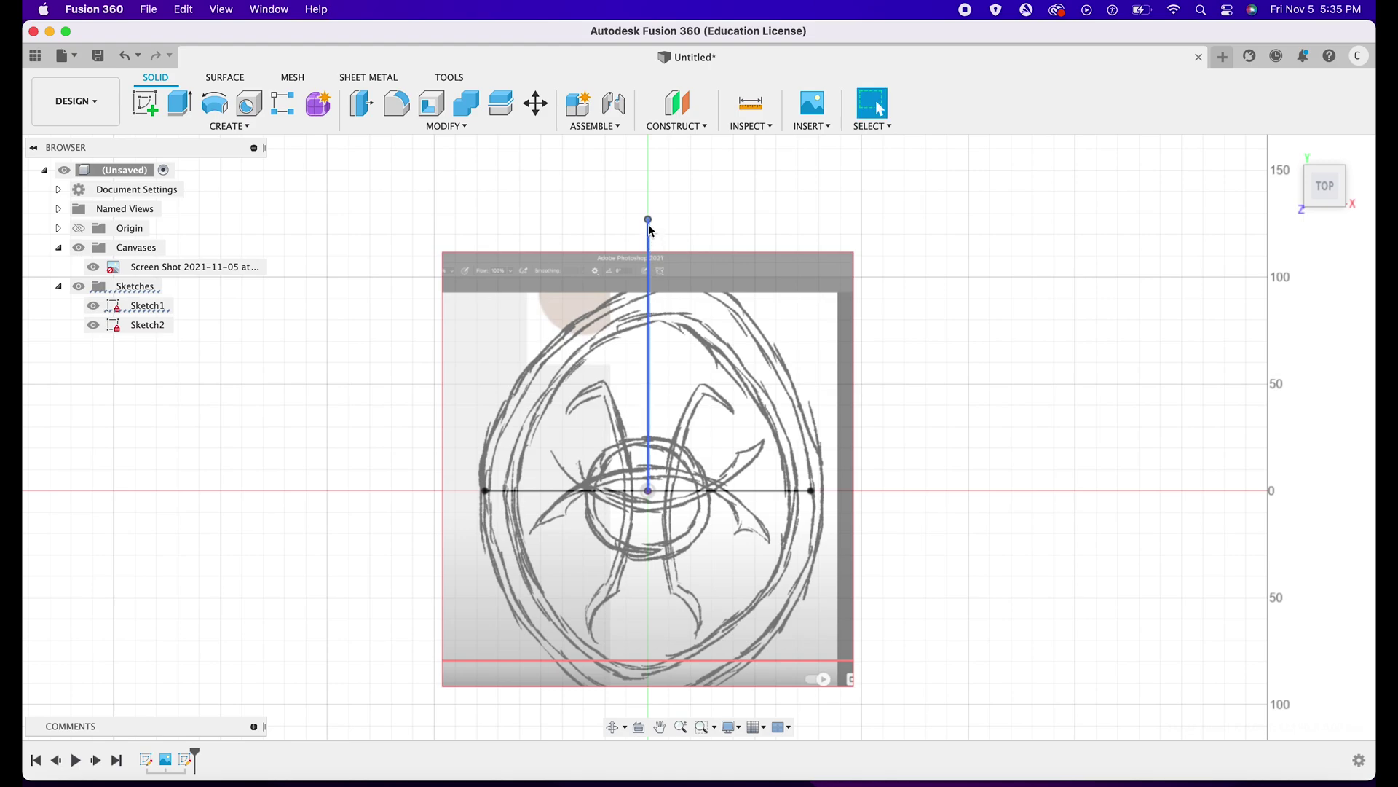
pyautogui.click(650, 284)
pyautogui.press('Delete')
pyautogui.click(723, 497)
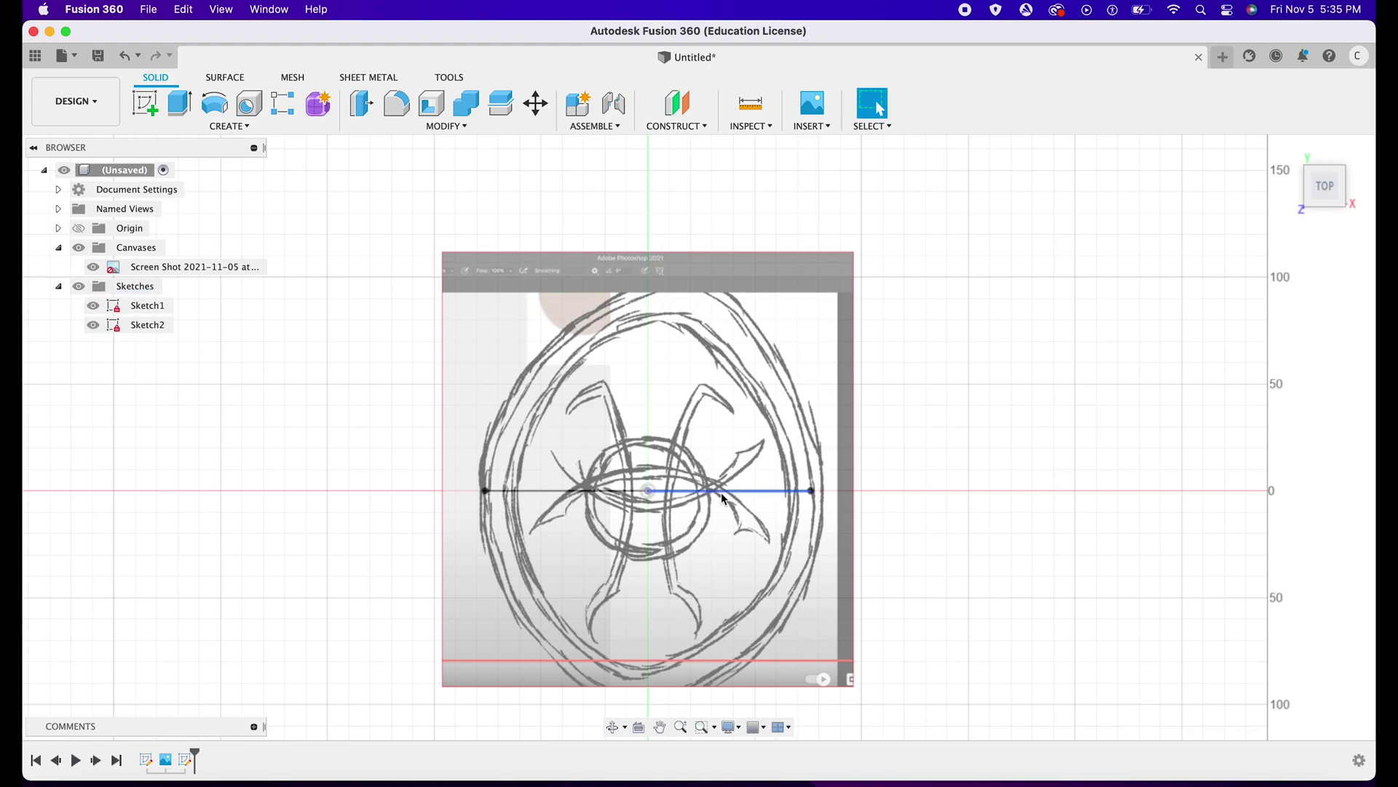
# Delete both existing sketches, Sketch1 and Sketch2, while keeping the reference canvas.
pyautogui.click(135, 312)
pyautogui.rightClick(135, 311)
pyautogui.click(155, 360)
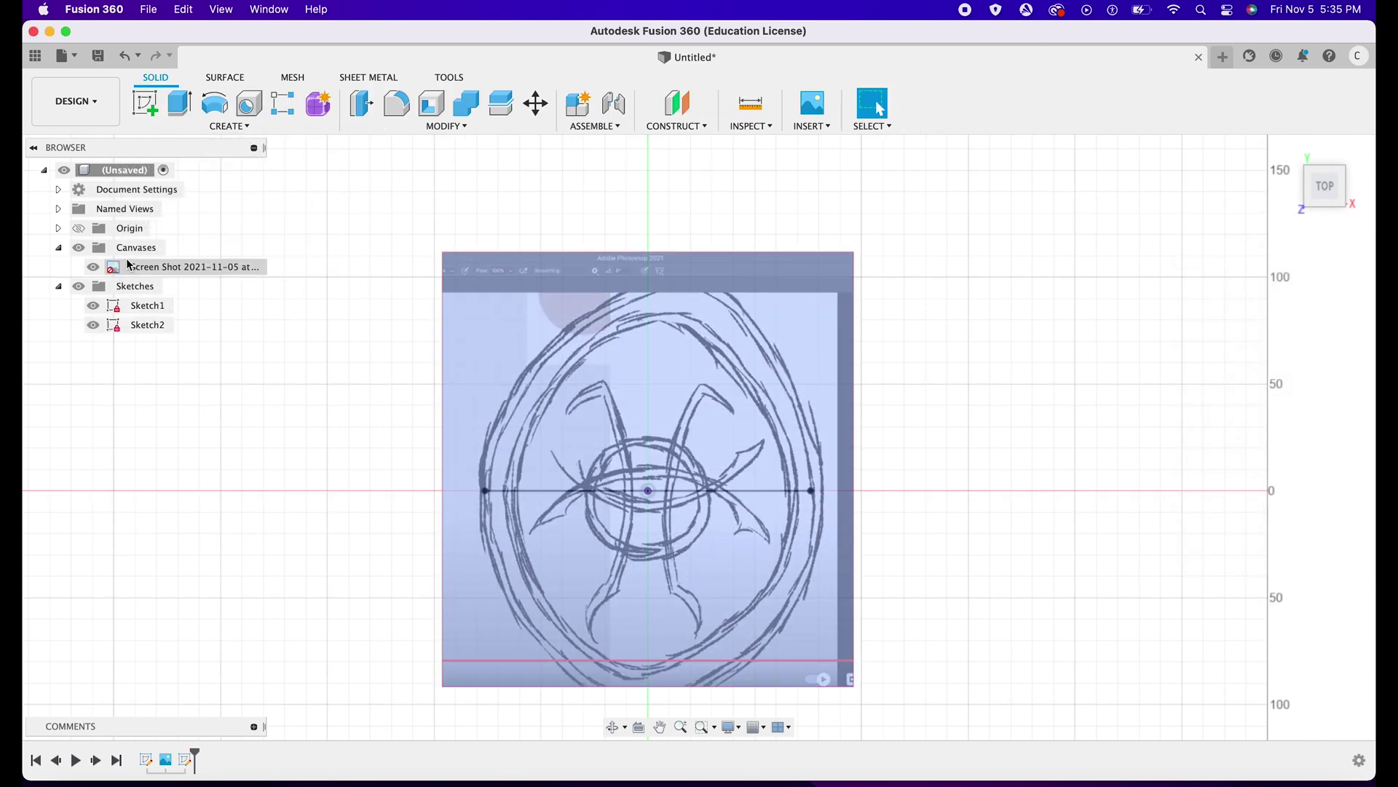
pyautogui.rightClick(129, 263)
pyautogui.click(25, 366)
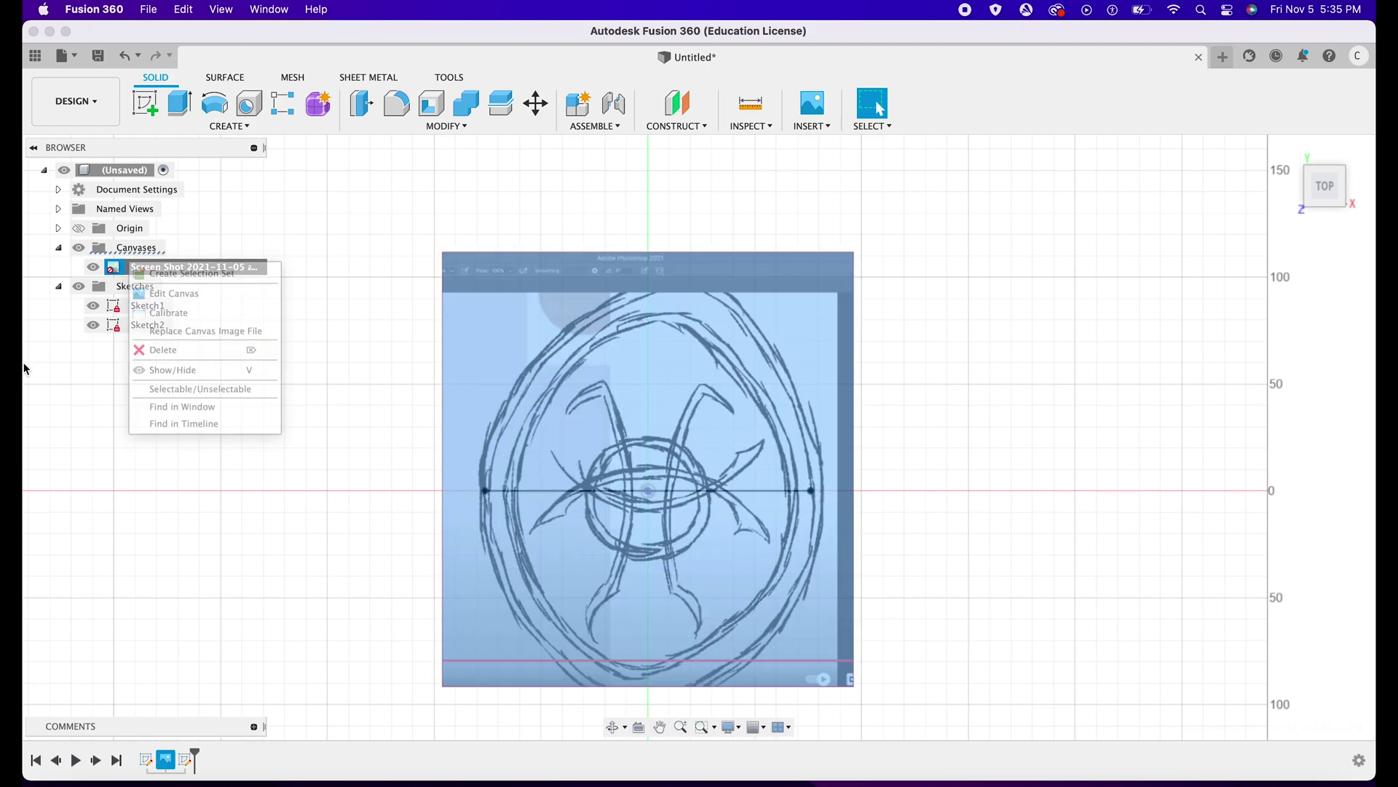
pyautogui.click(138, 305)
pyautogui.rightClick(145, 304)
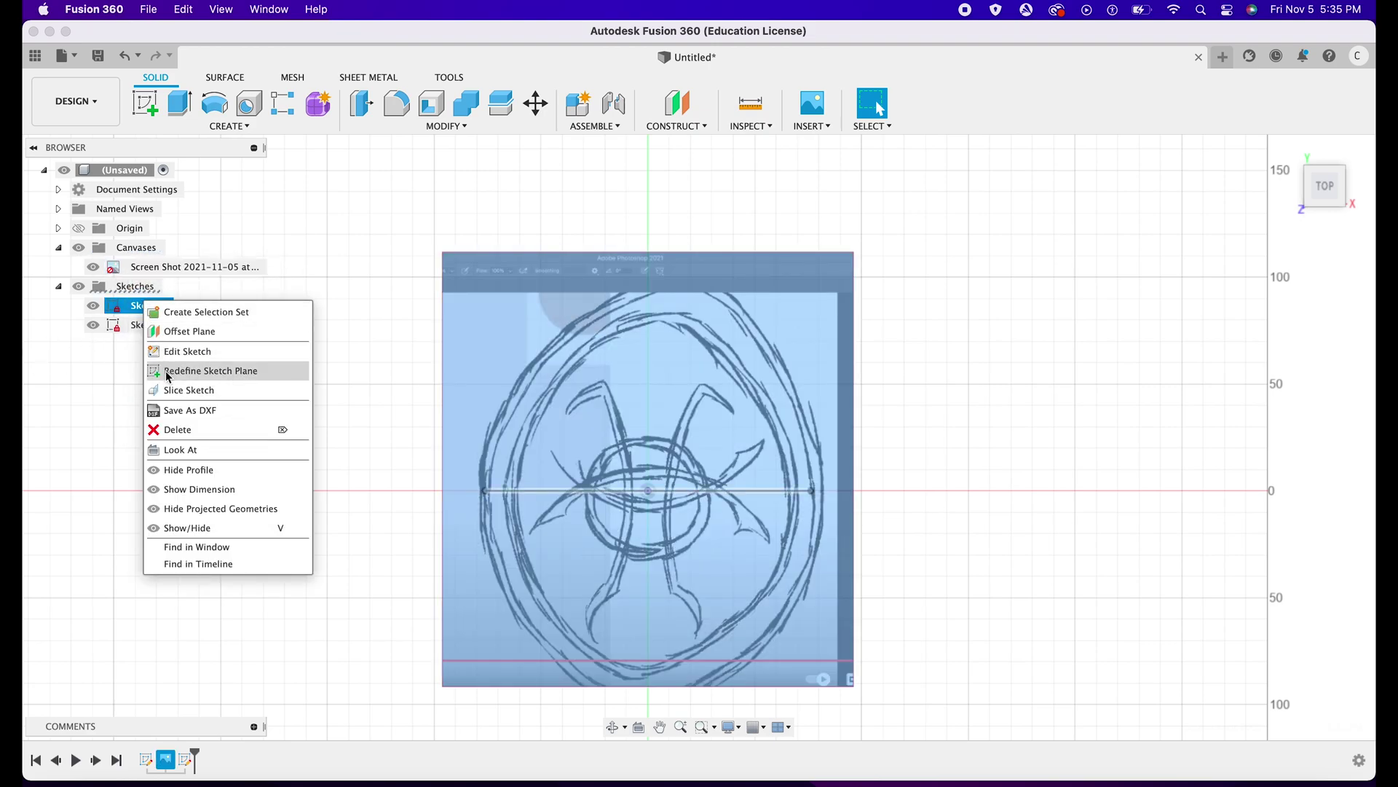
pyautogui.click(172, 430)
pyautogui.rightClick(139, 311)
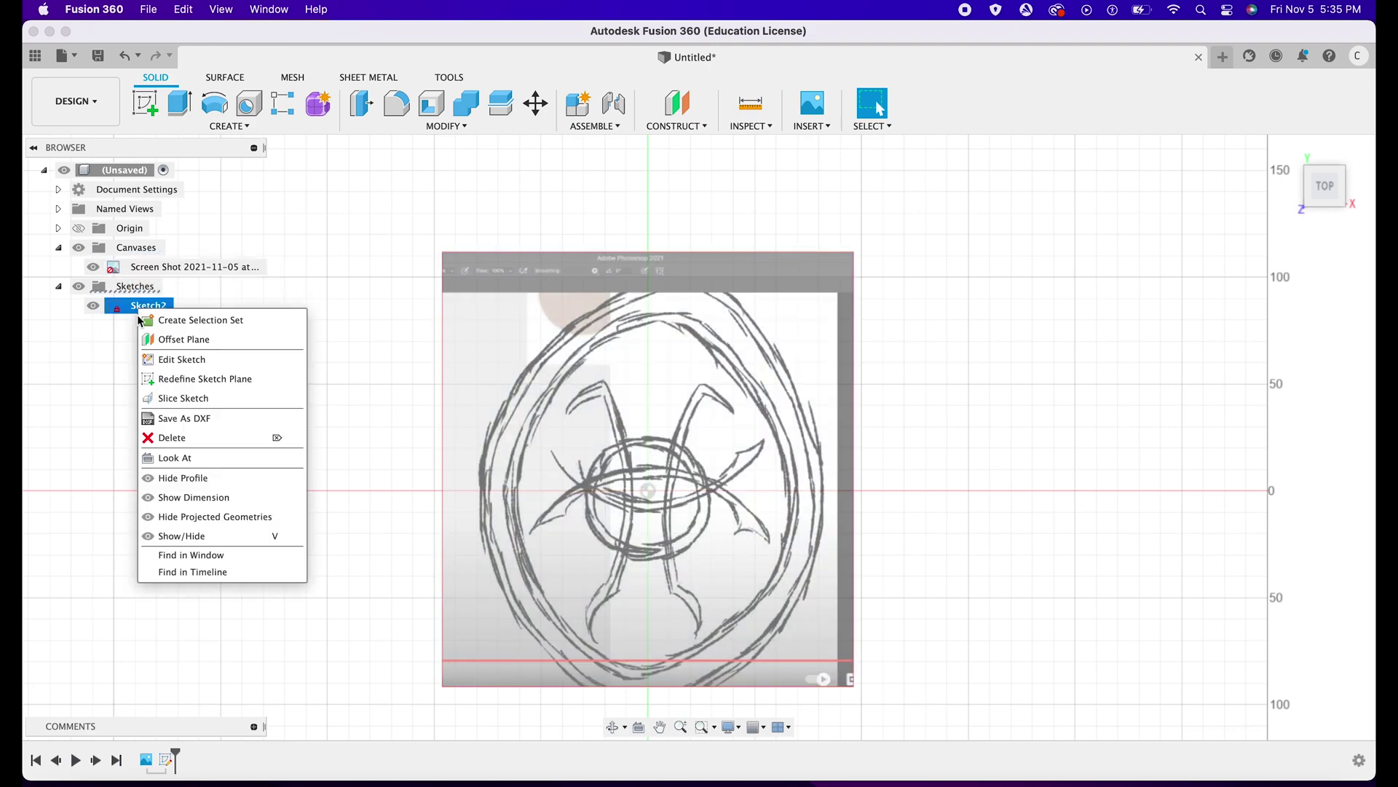
pyautogui.click(172, 435)
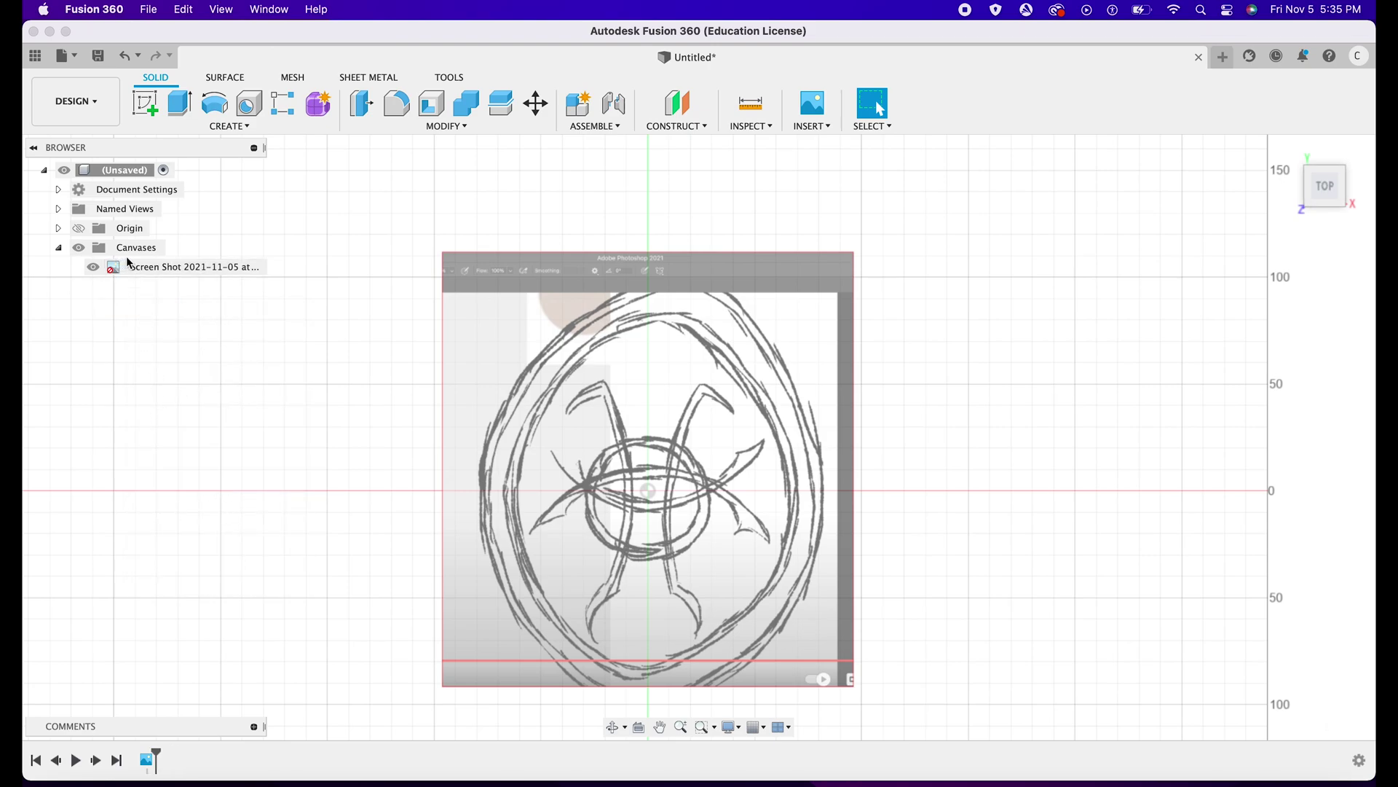
# Start a new sketch on the canvas plane and draw a 3 in horizontal line rightward from the origin.
pyautogui.click(147, 103)
pyautogui.click(697, 445)
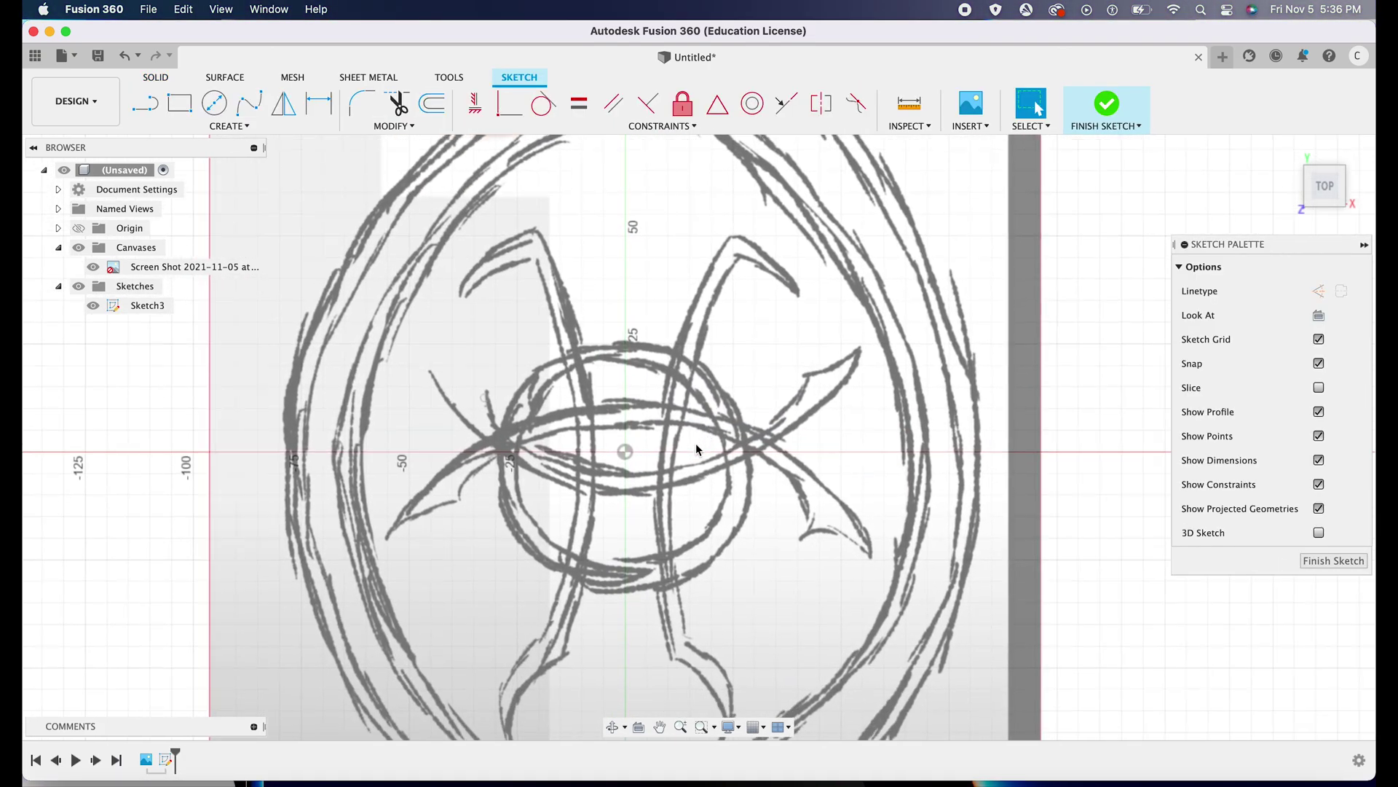
pyautogui.click(145, 107)
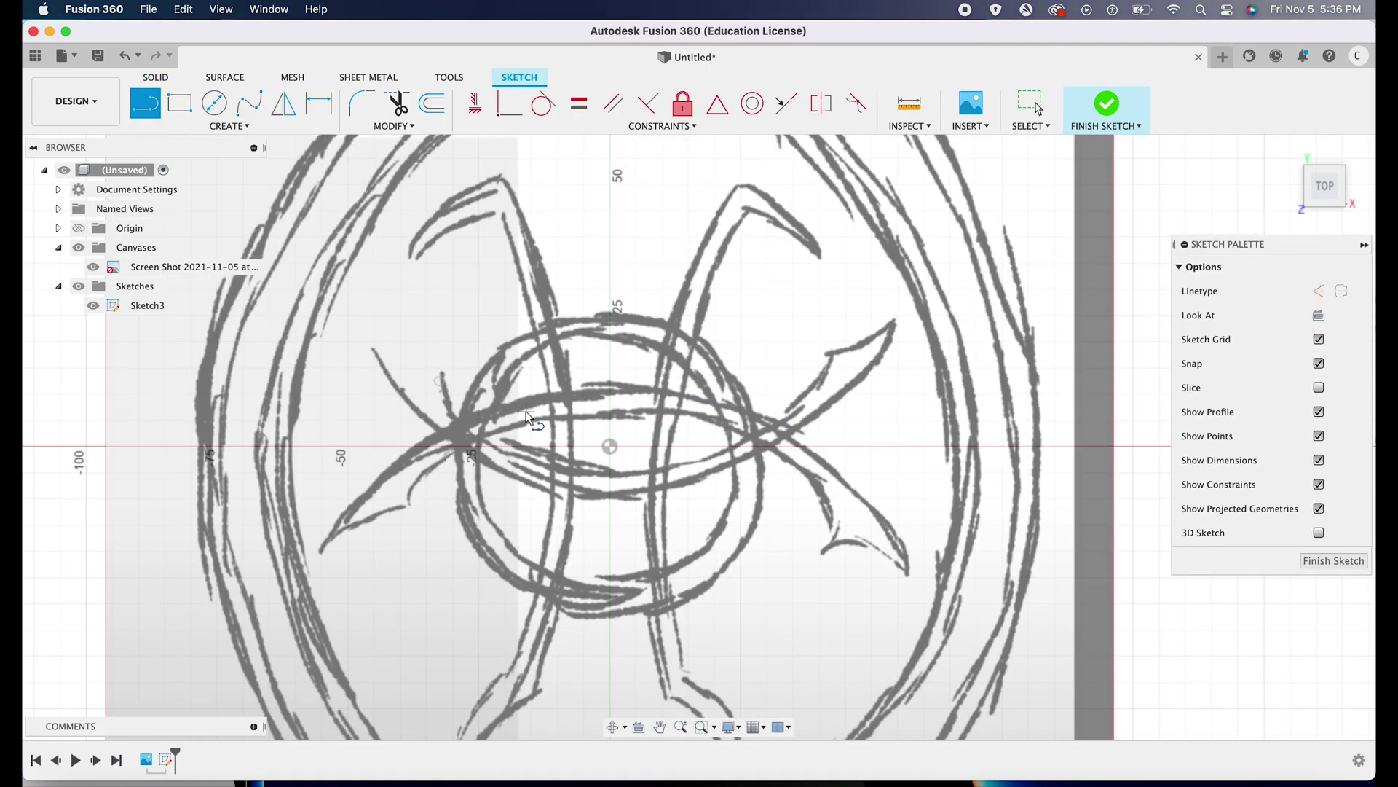
pyautogui.click(609, 447)
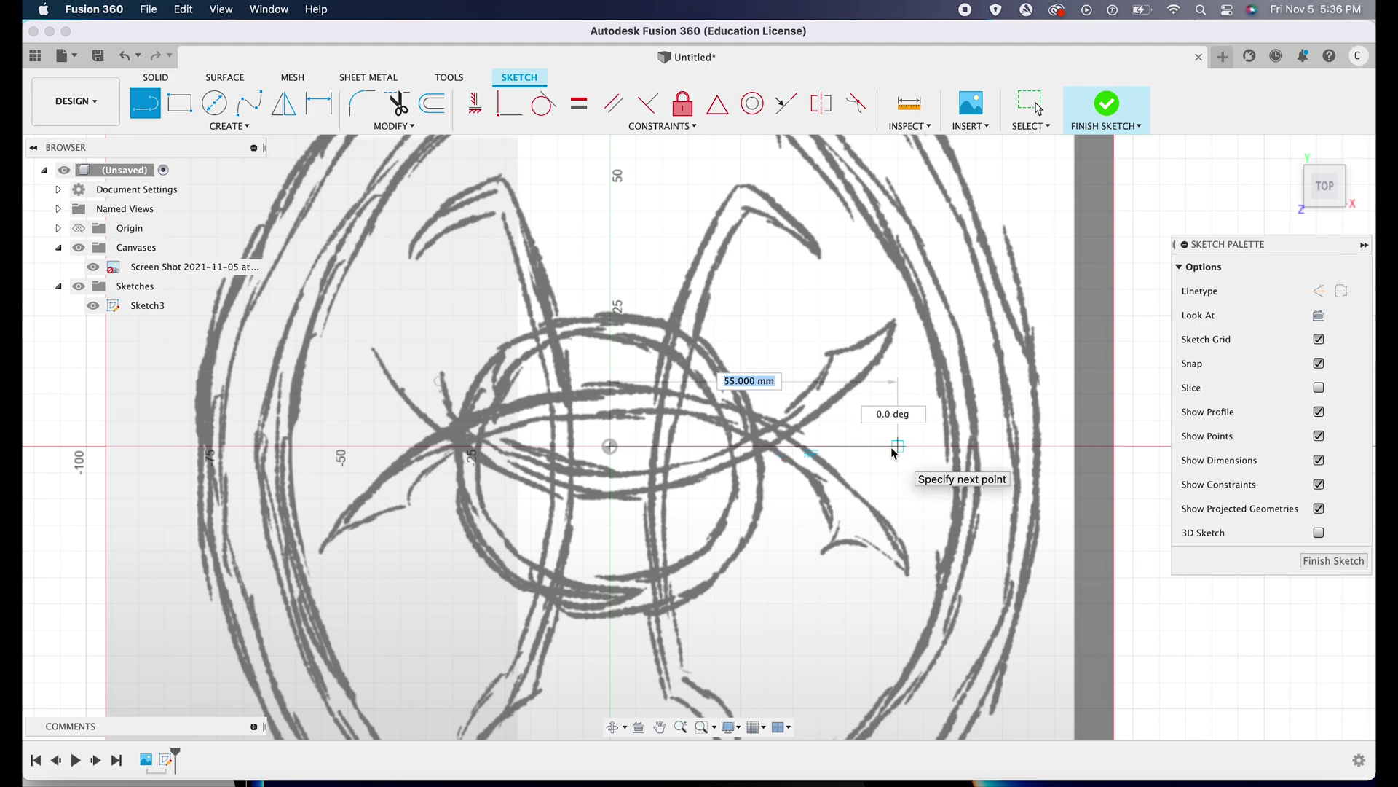
pyautogui.write('3in')
pyautogui.press('Tab')
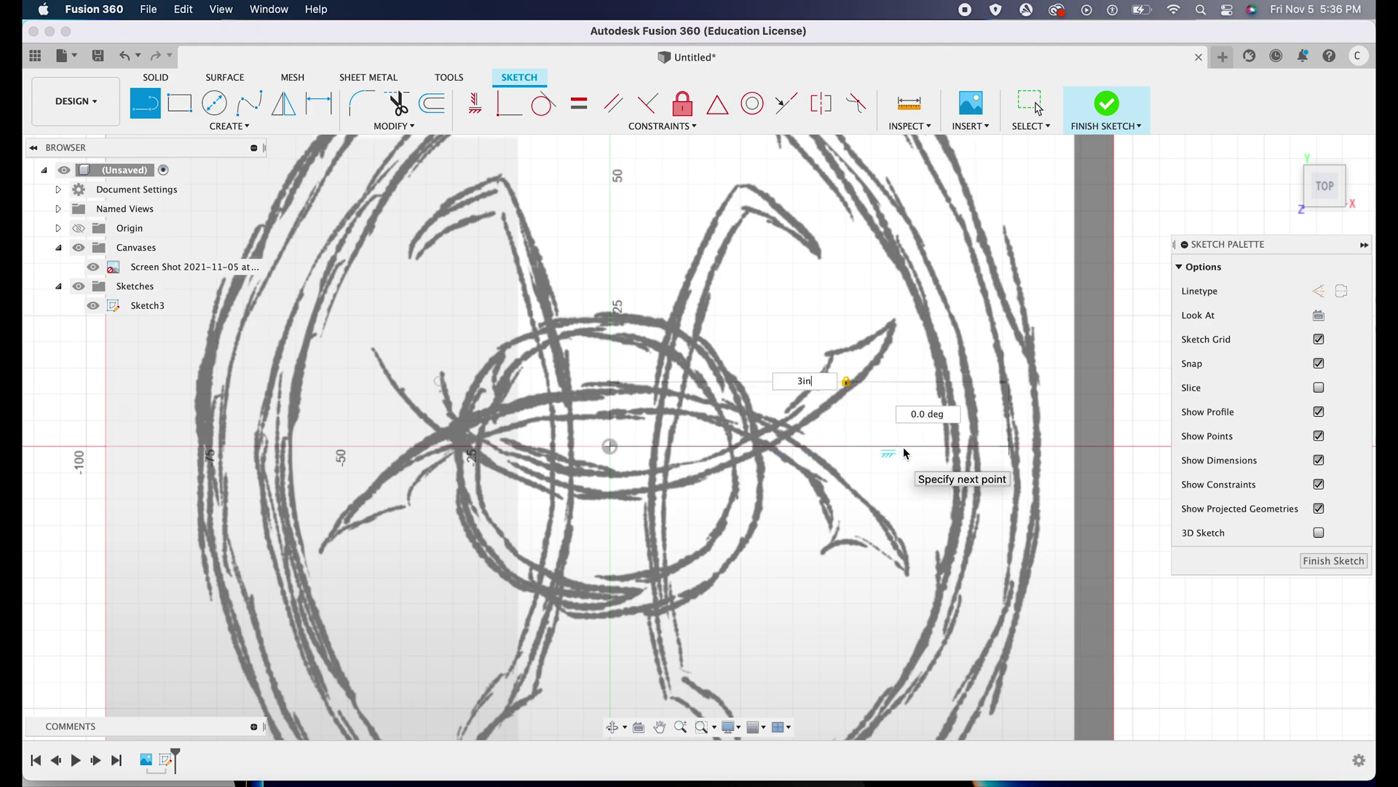
pyautogui.click(1014, 447)
pyautogui.press('Escape')
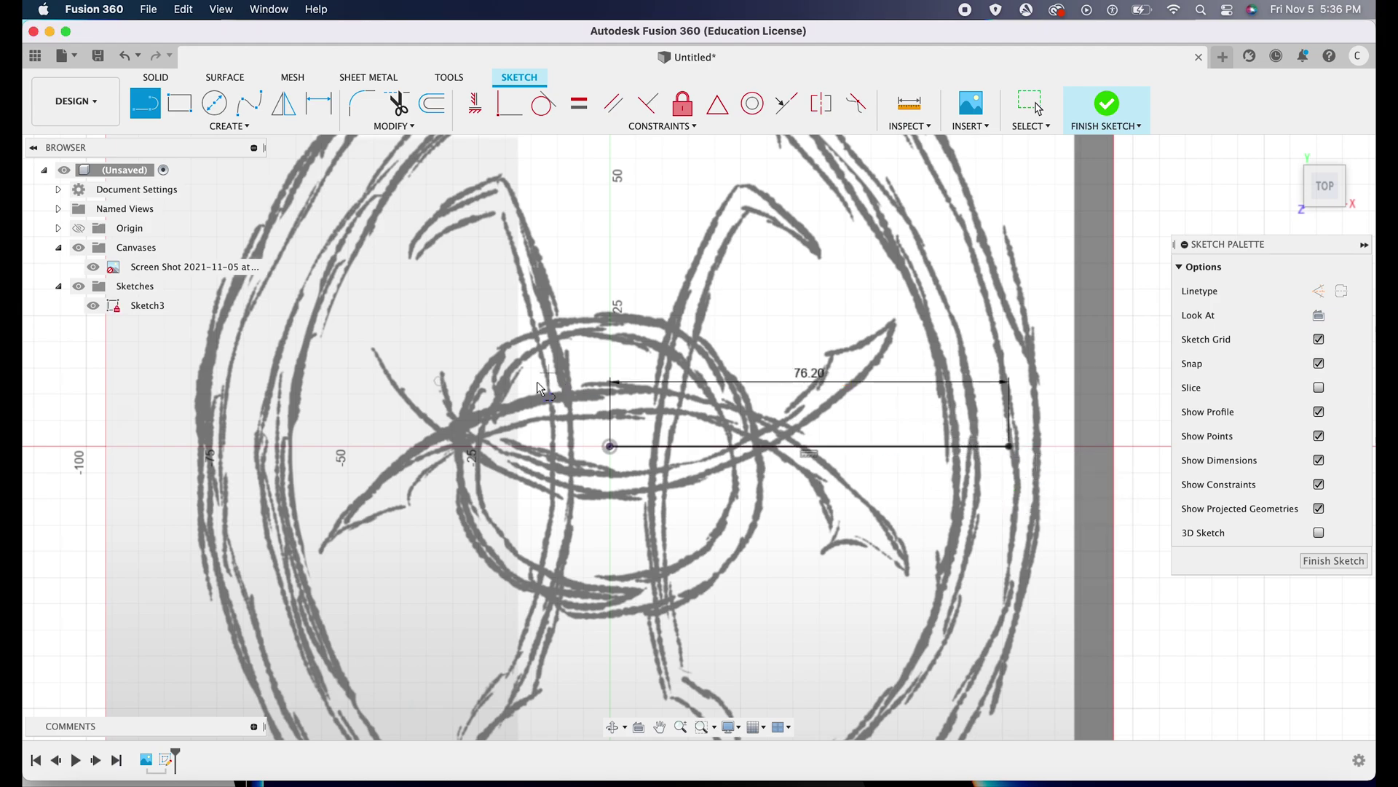
# Draw a 3 in horizontal line leftward from the origin.
pyautogui.click(609, 446)
pyautogui.write('3')
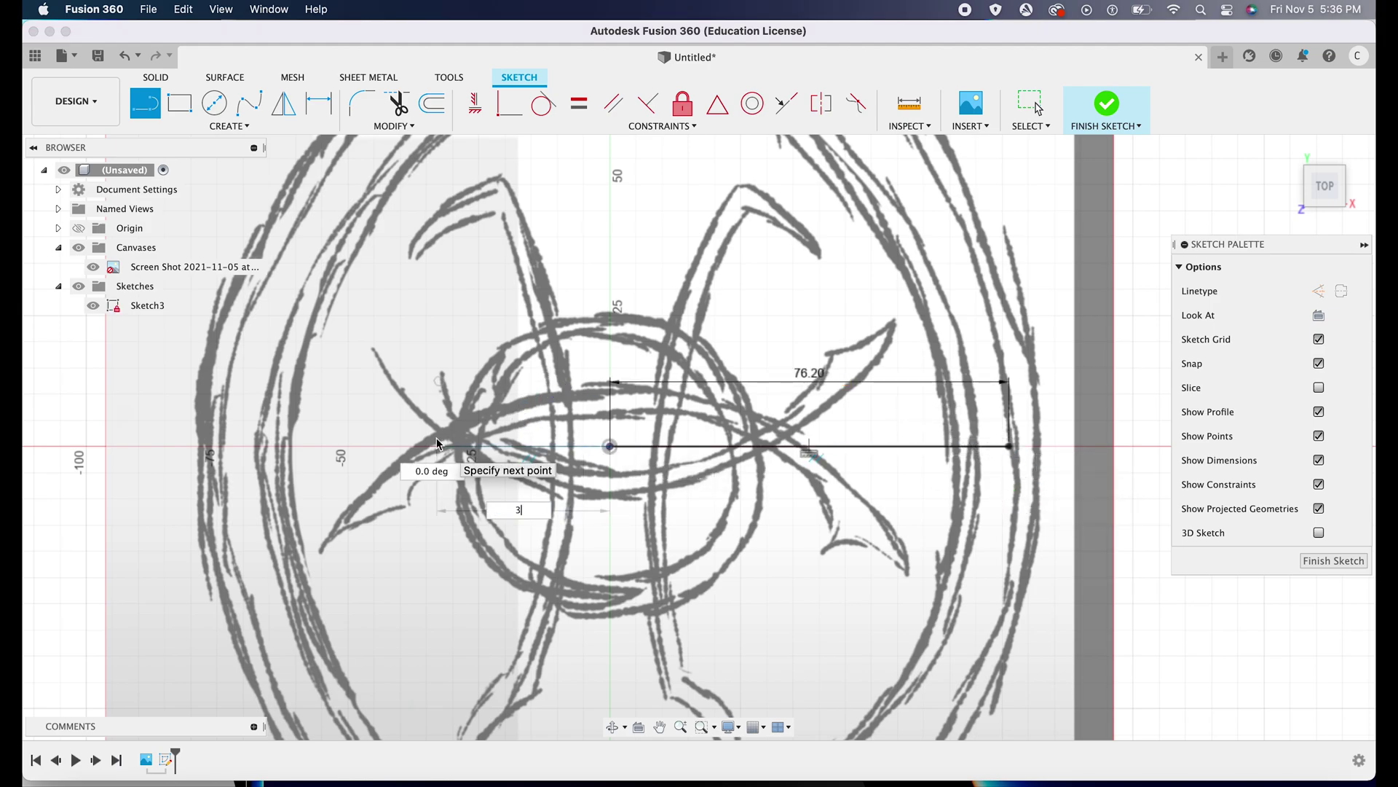
pyautogui.write('in')
pyautogui.press('Return')
pyautogui.press('Escape')
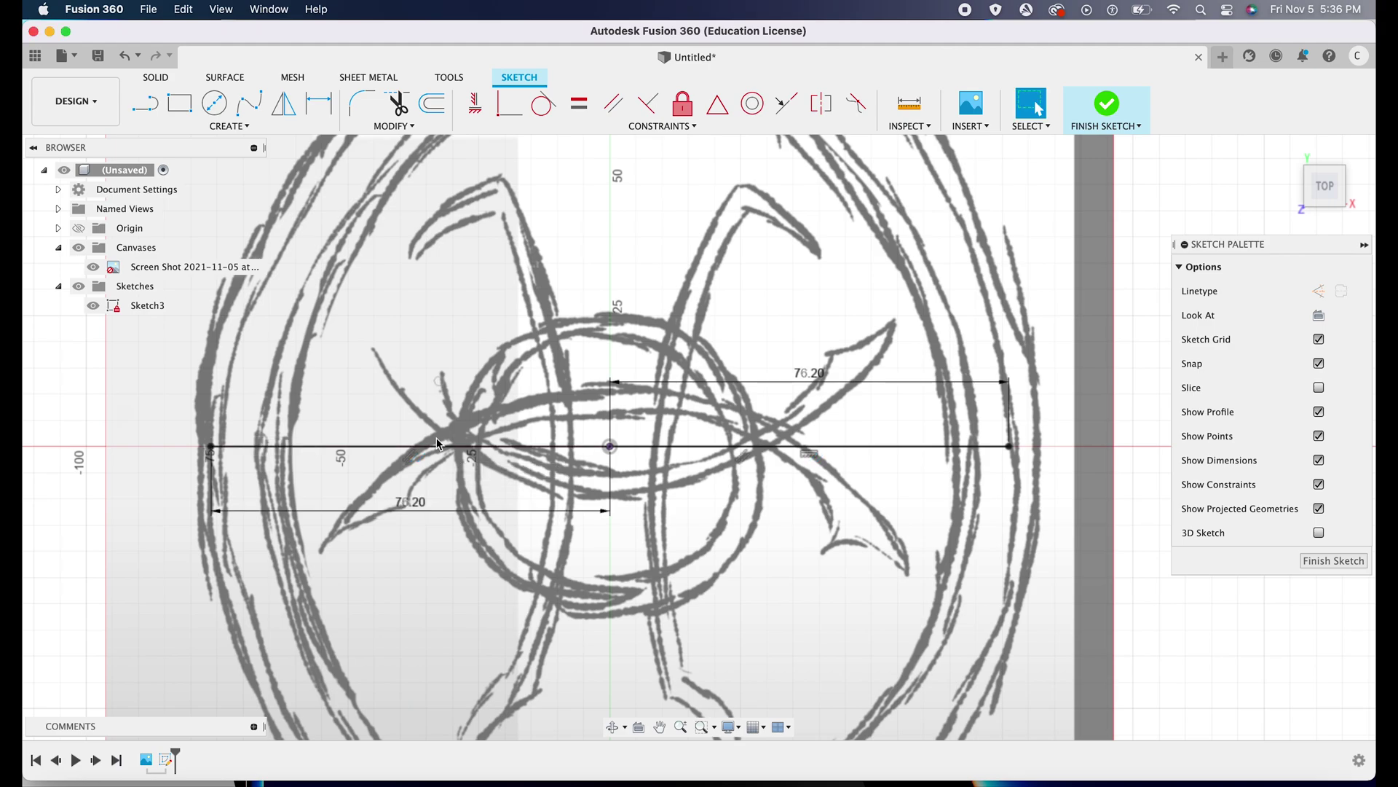
# Draw a 4 in vertical line upward from the origin.
pyautogui.scroll(-5, 602, 432)
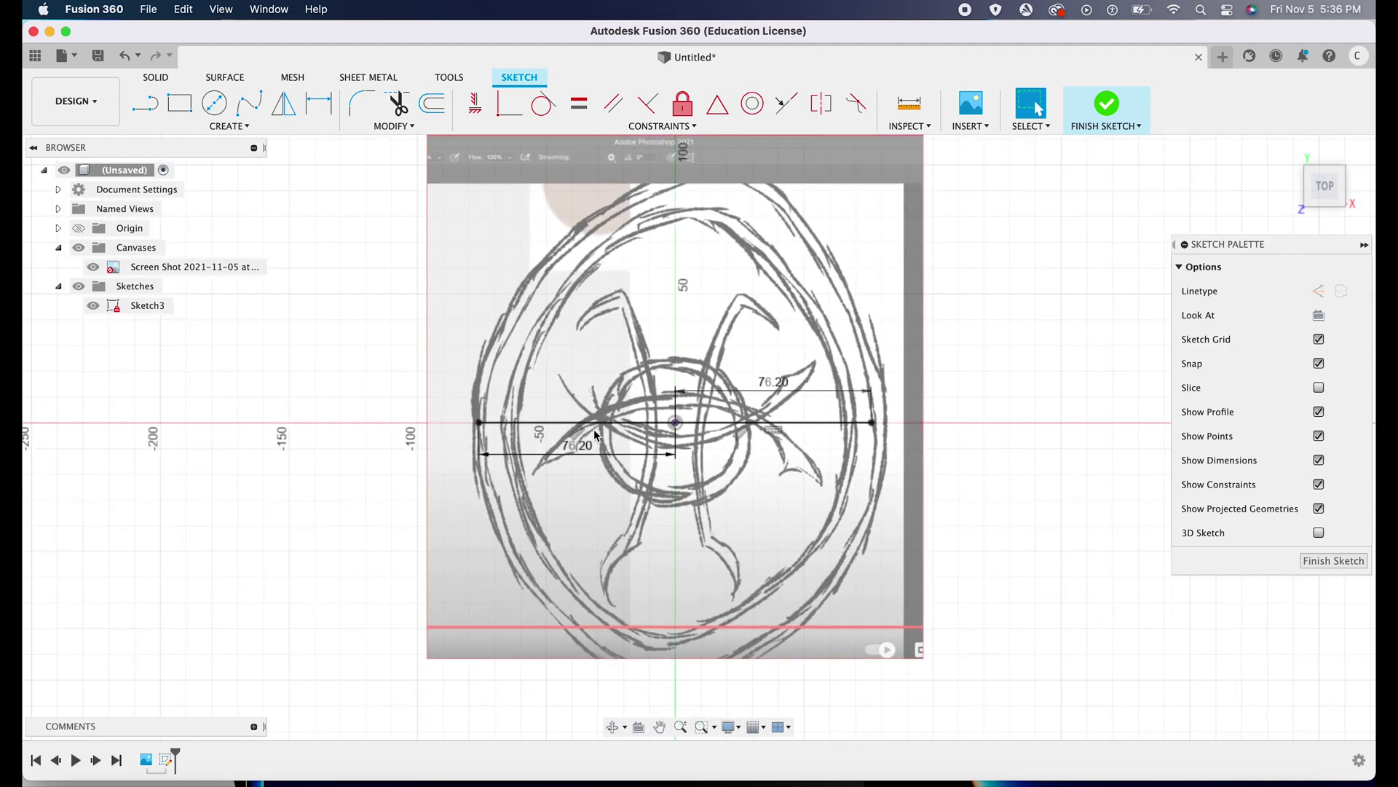
pyautogui.click(145, 103)
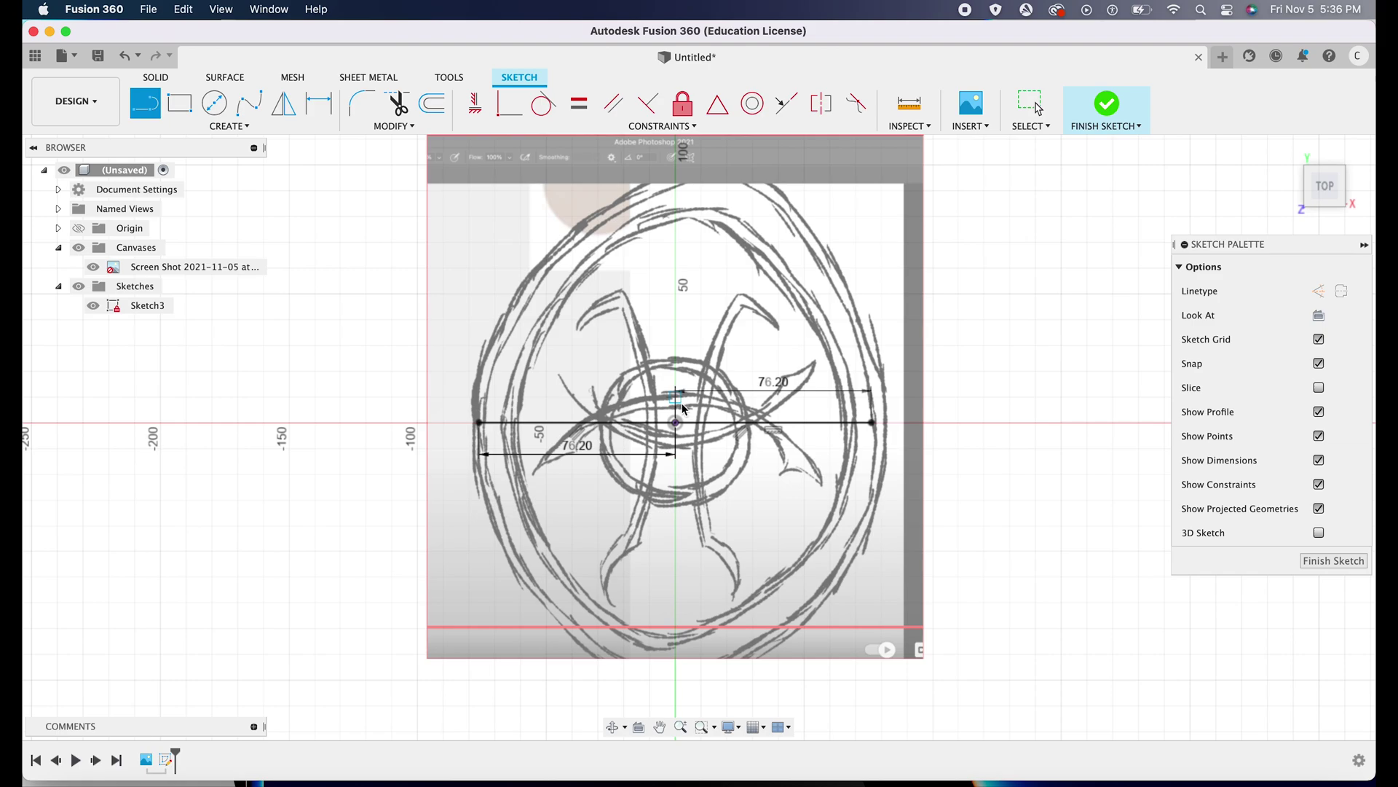
pyautogui.click(676, 422)
pyautogui.write('4in')
pyautogui.press('Tab')
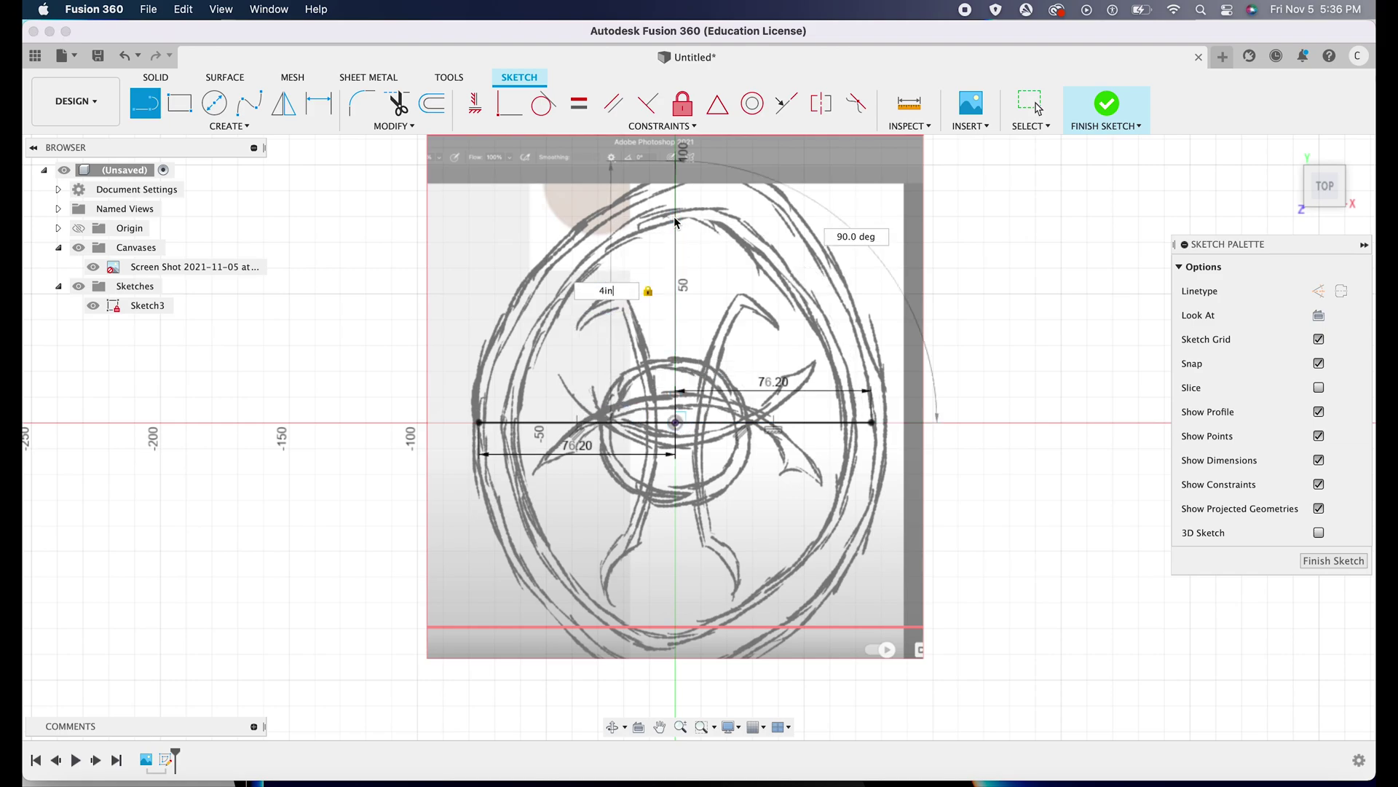
pyautogui.press('Return')
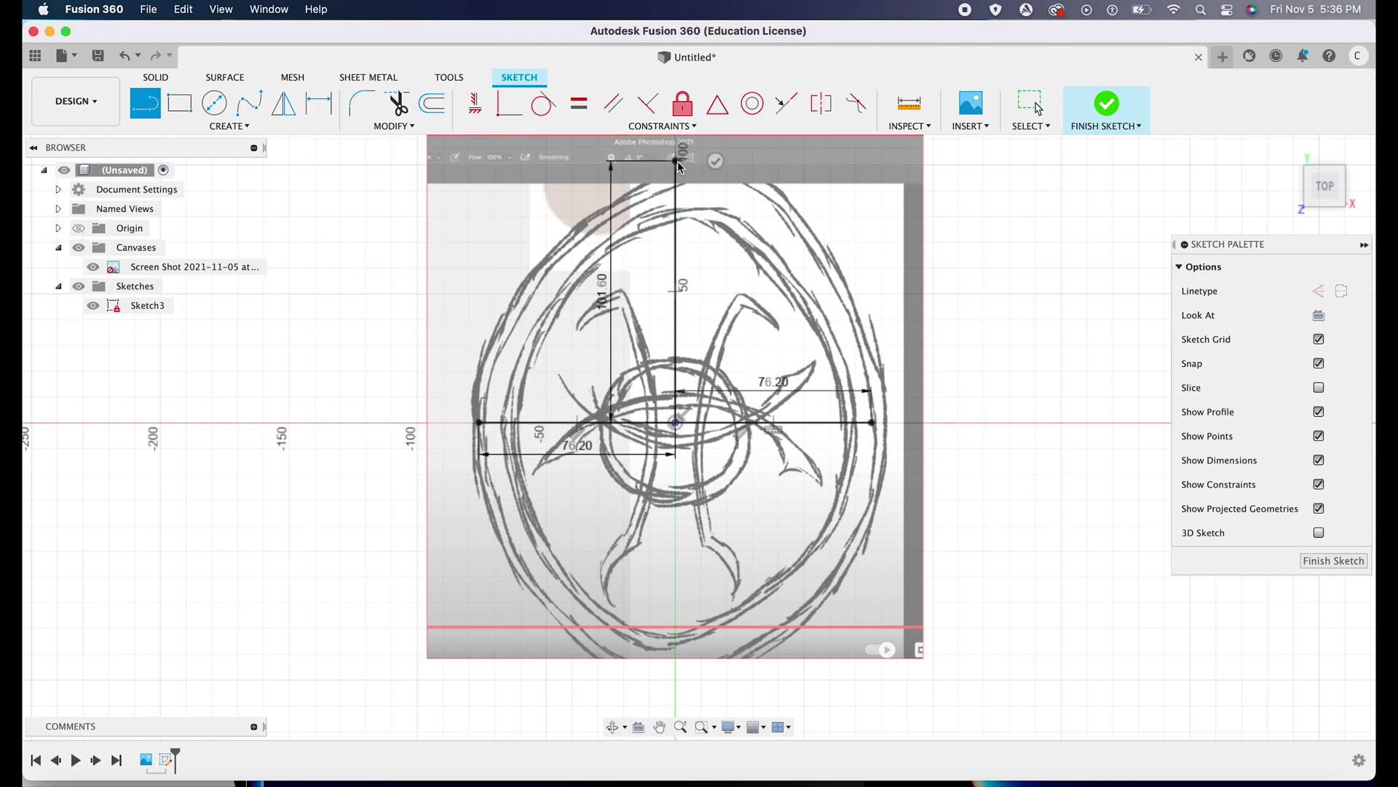
# Draw a 3.5 in vertical line downward from the origin and finish the sketch.
pyautogui.click(148, 108)
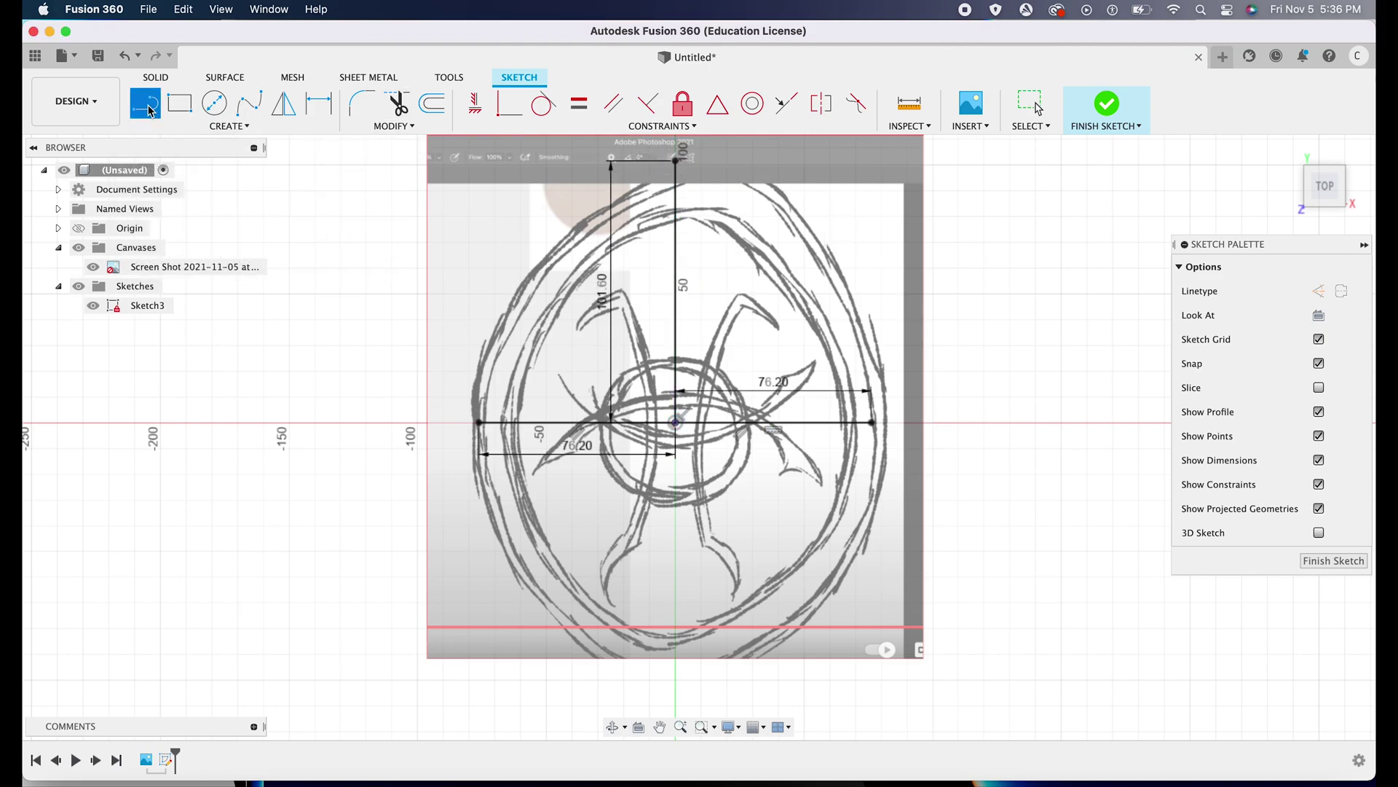
pyautogui.click(675, 422)
pyautogui.write('3.5in')
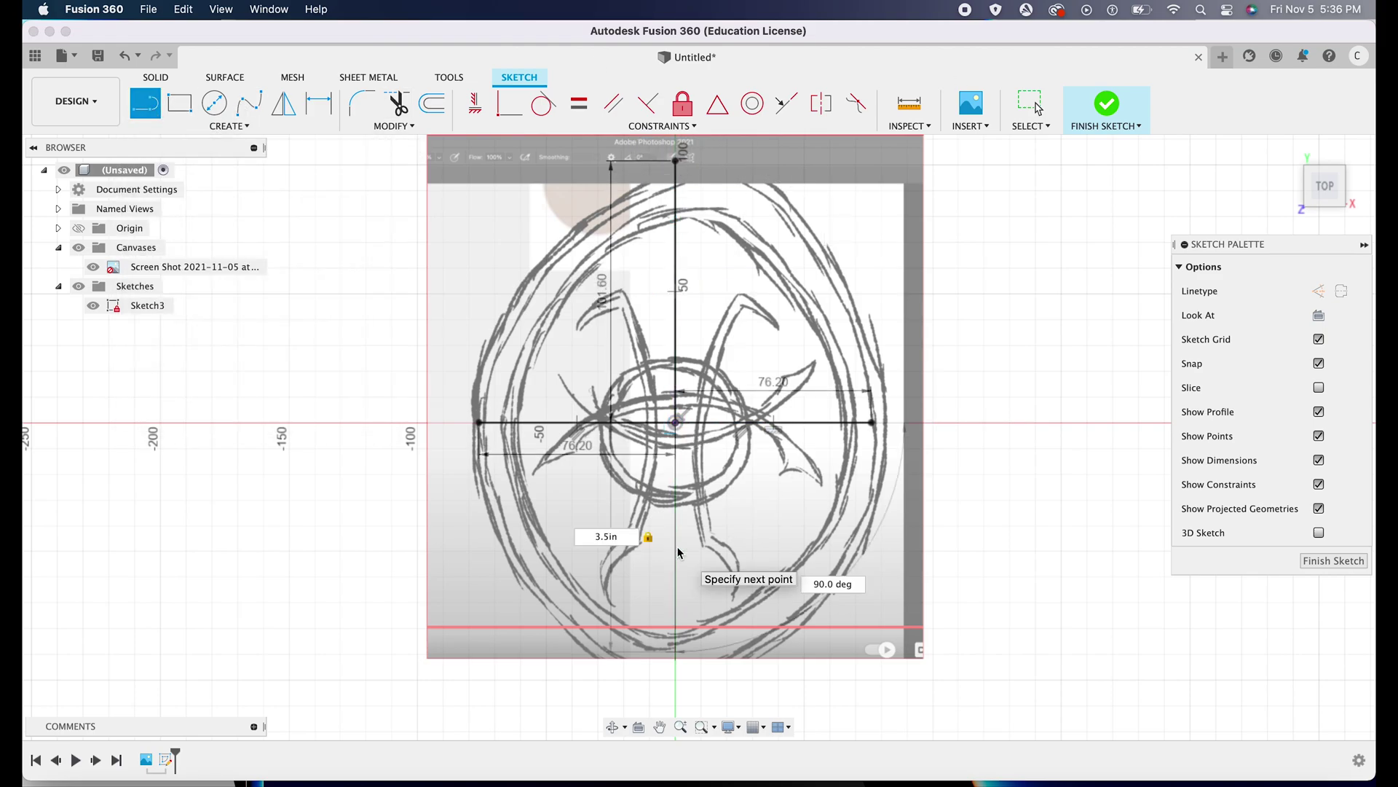
pyautogui.press('Return')
pyautogui.click(1106, 104)
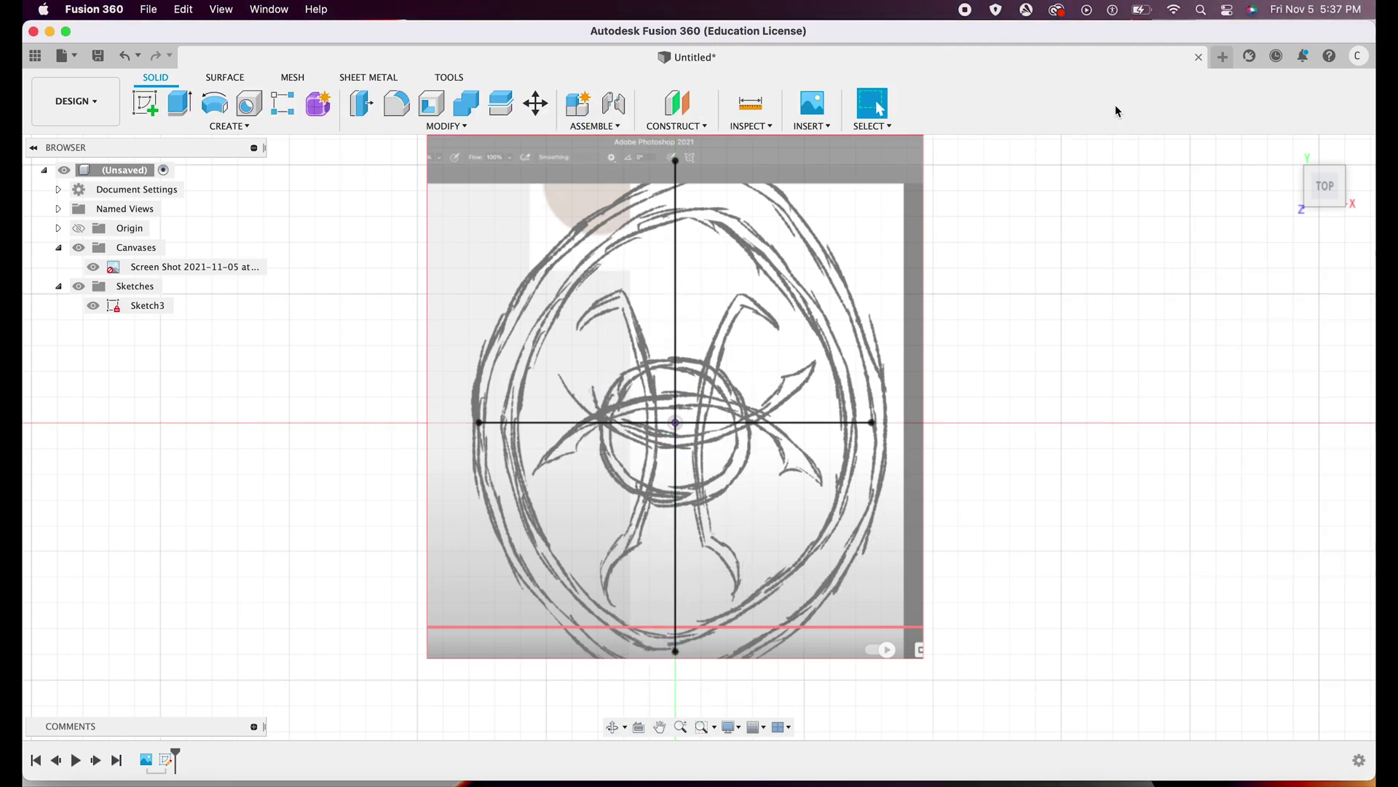
# Reopen the sketch for editing and replace the upper vertical line with a 3.5 in line upward from the origin.
pyautogui.rightClick(139, 306)
pyautogui.click(166, 359)
pyautogui.click(146, 109)
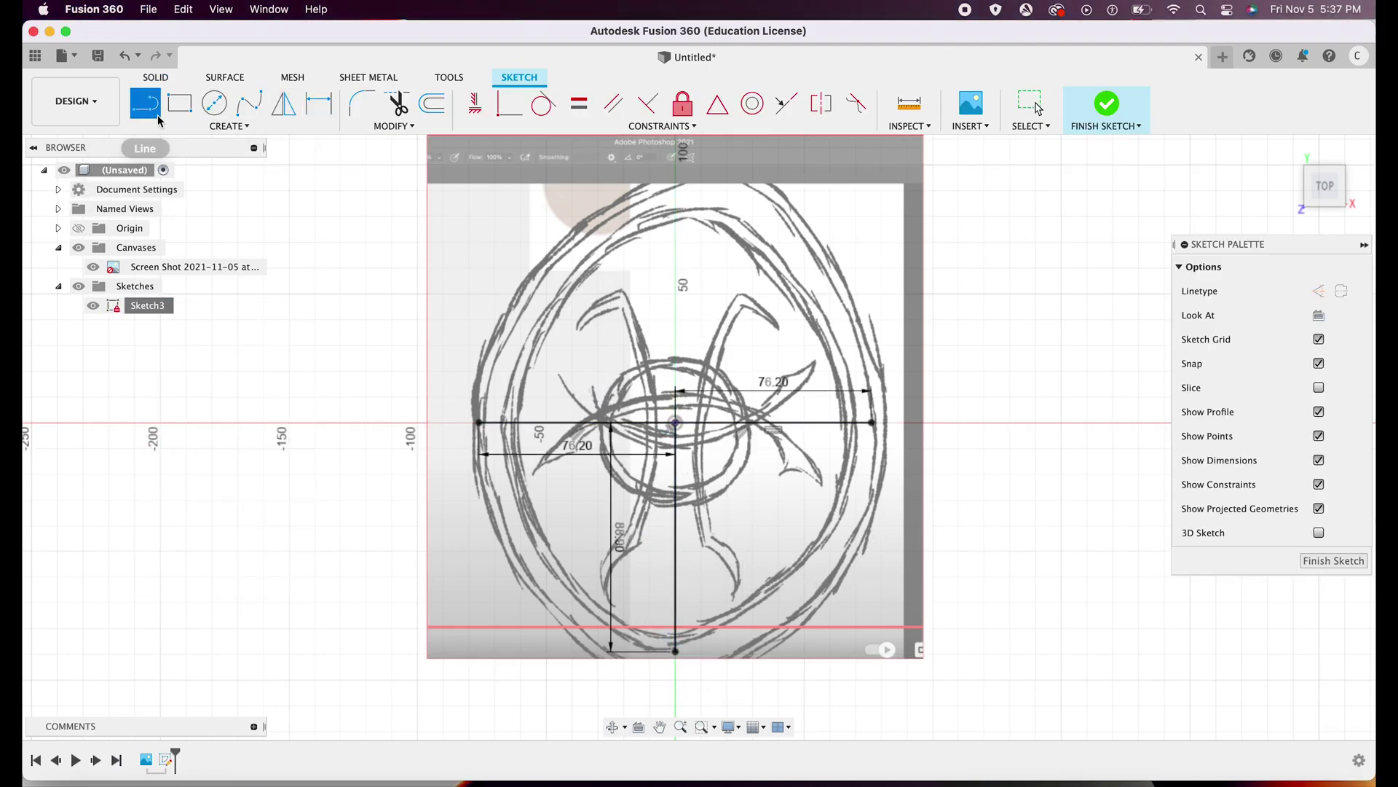
pyautogui.click(675, 422)
pyautogui.write('3.5in')
pyautogui.press('Return')
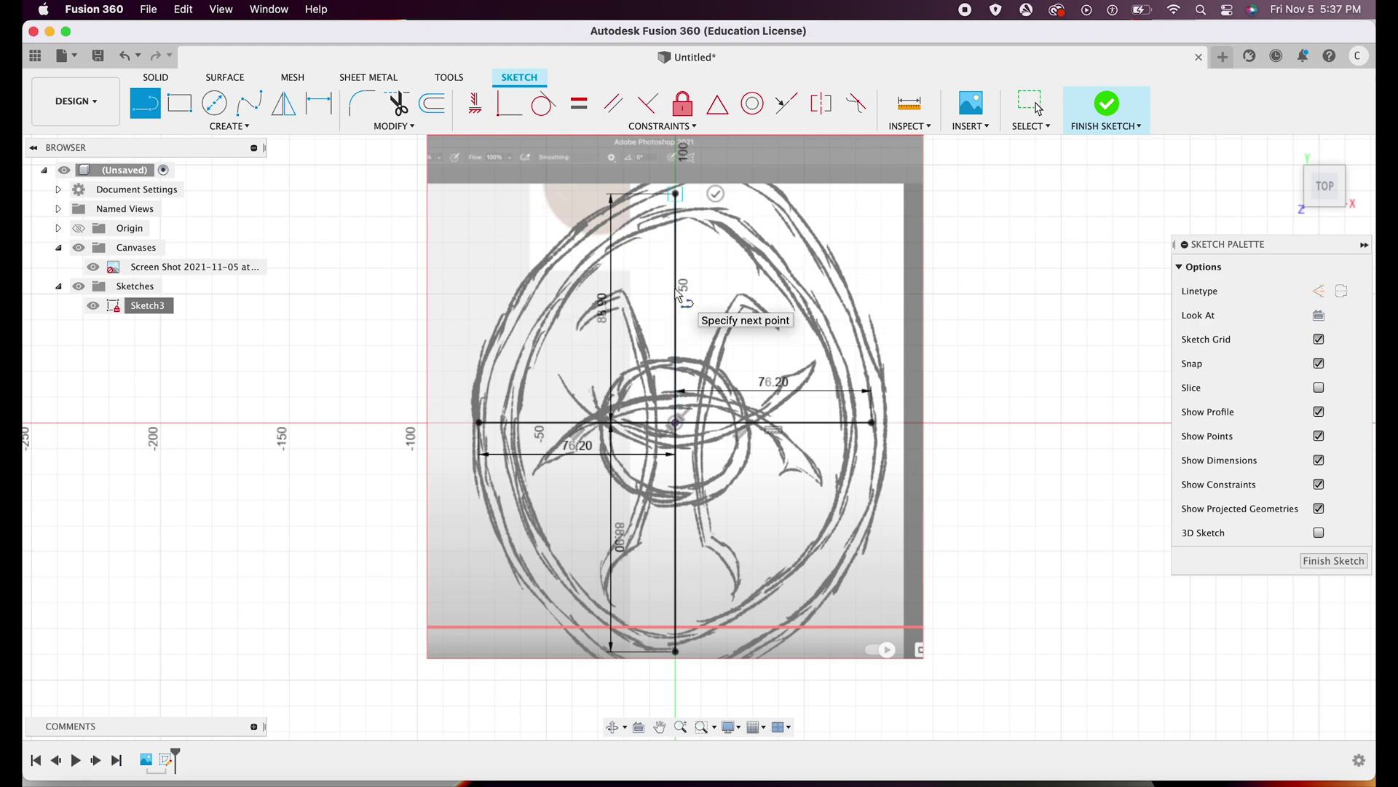
pyautogui.click(716, 194)
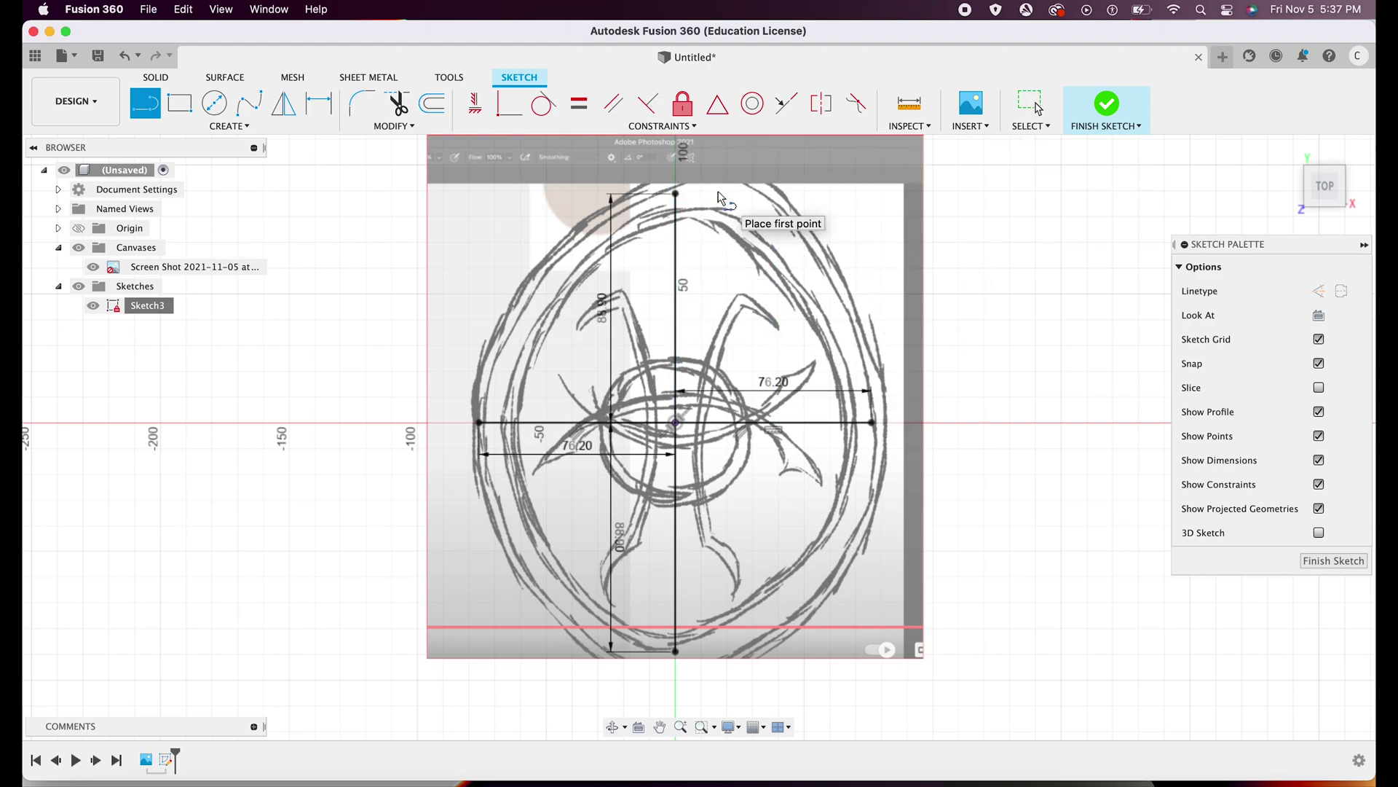
# In a new sketch, draw an ellipse centred on the origin through the reference cross's upper and right endpoints, and finish the sketch.
pyautogui.click(1107, 105)
pyautogui.click(144, 103)
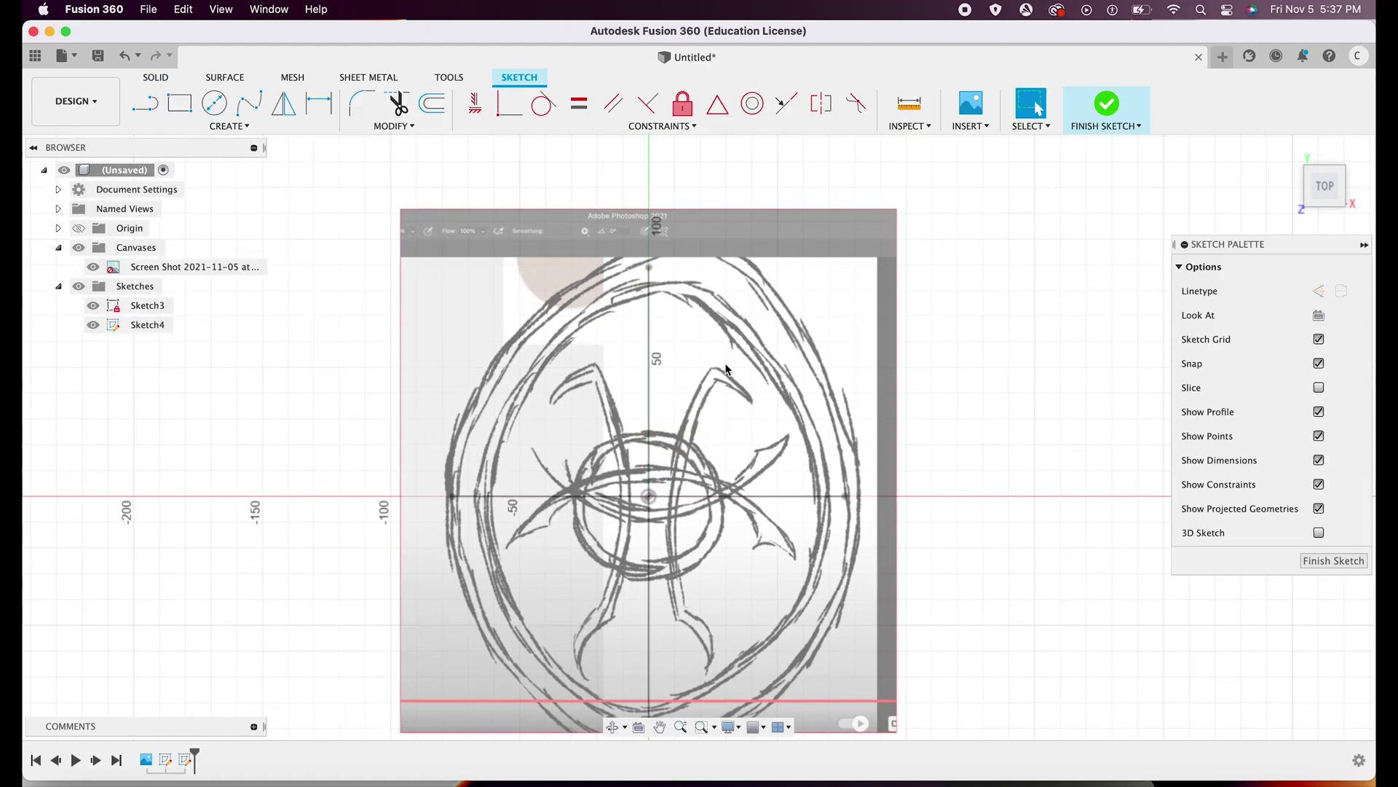
pyautogui.click(229, 126)
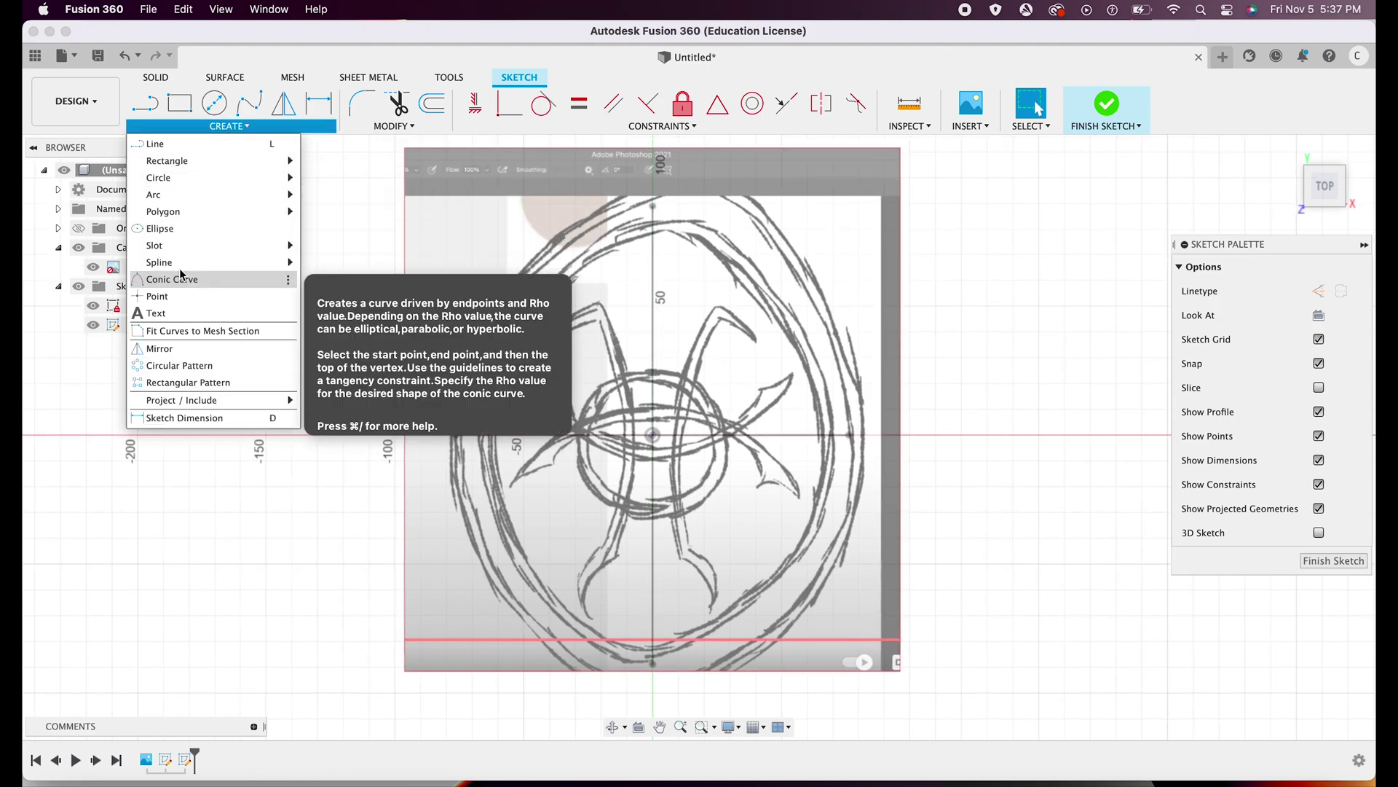
pyautogui.click(194, 227)
pyautogui.click(652, 435)
pyautogui.click(652, 207)
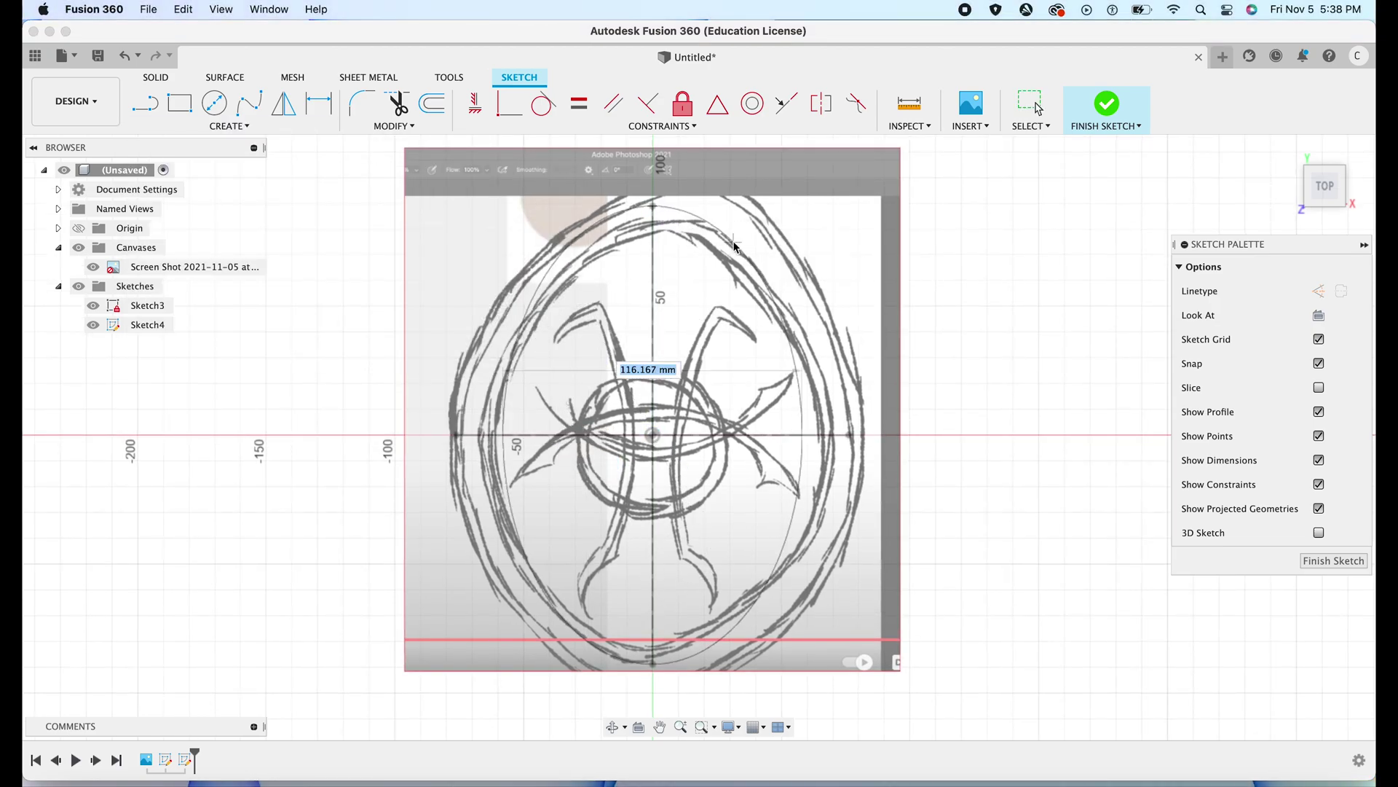
pyautogui.click(849, 435)
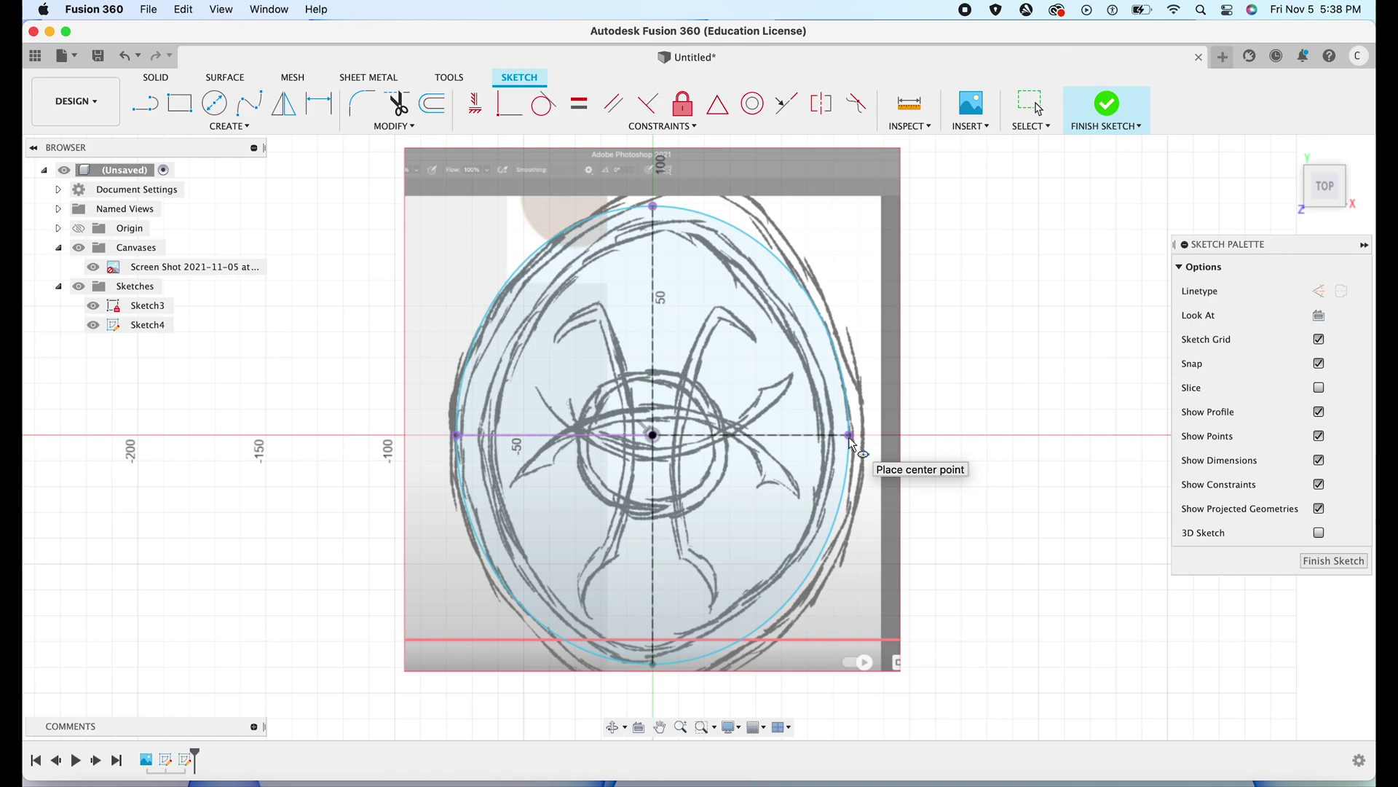
pyautogui.click(1107, 106)
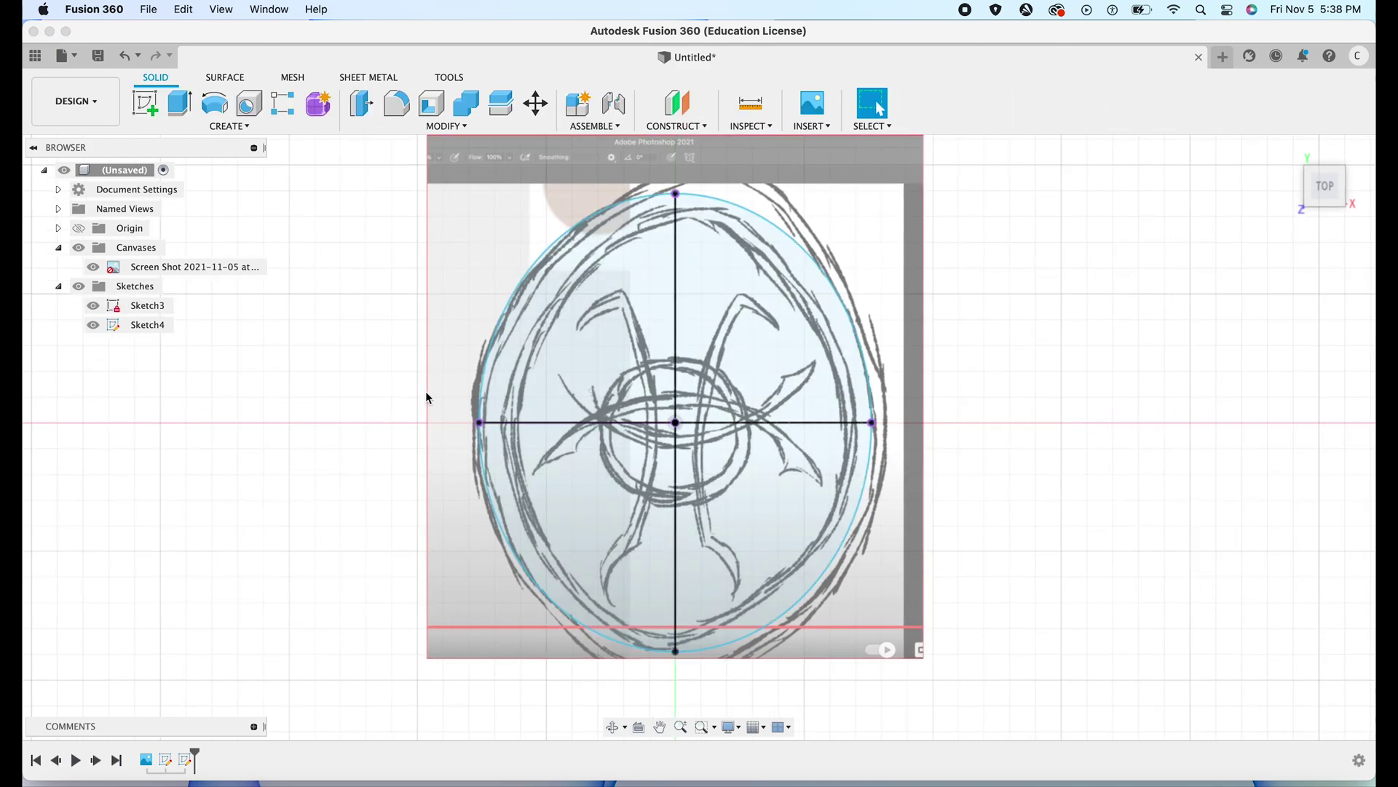
# Hide the canvas image, reopen the ellipse sketch and add a larger ellipse centred on the origin, with its top 100 mm above it.
pyautogui.click(138, 324)
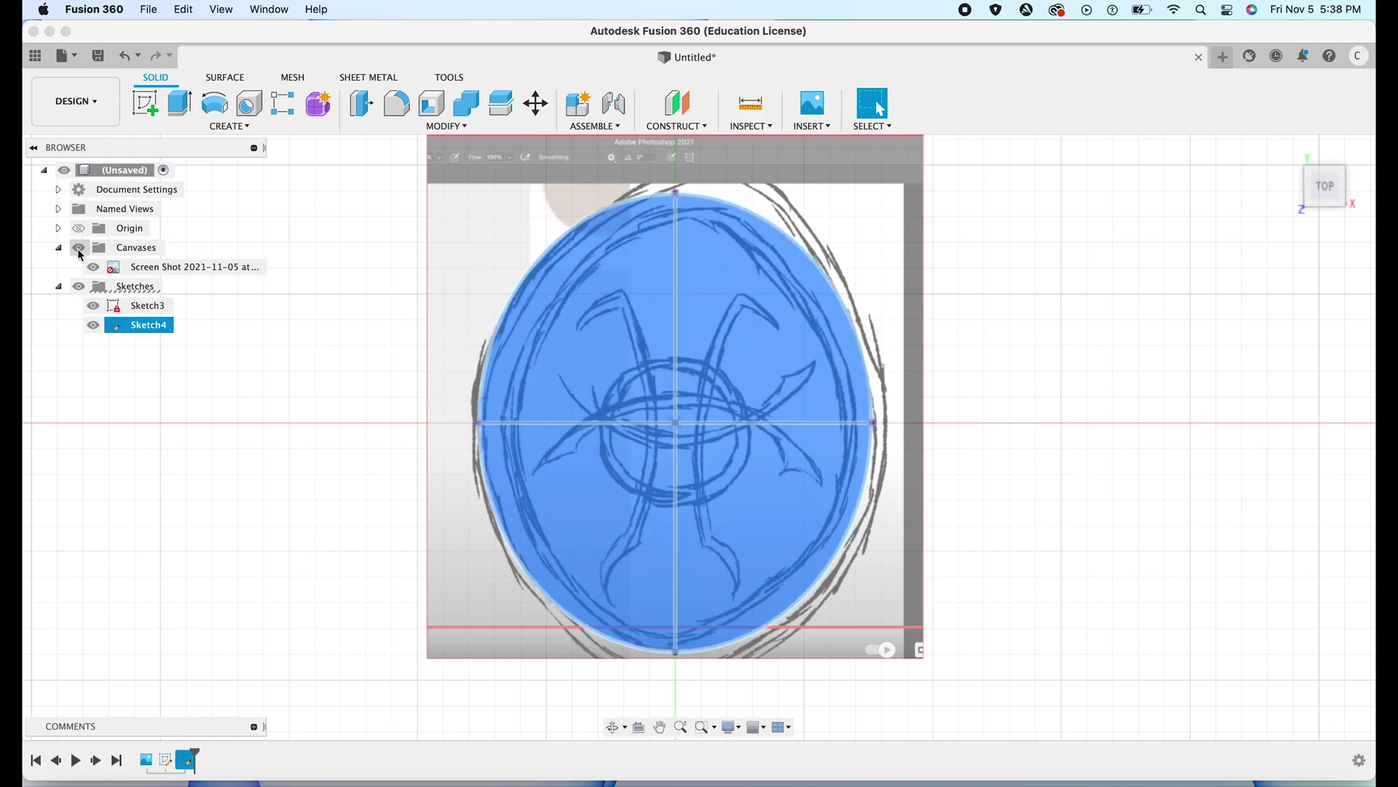
pyautogui.click(92, 267)
pyautogui.rightClick(145, 325)
pyautogui.click(186, 351)
pyautogui.click(229, 126)
pyautogui.click(202, 229)
pyautogui.click(676, 423)
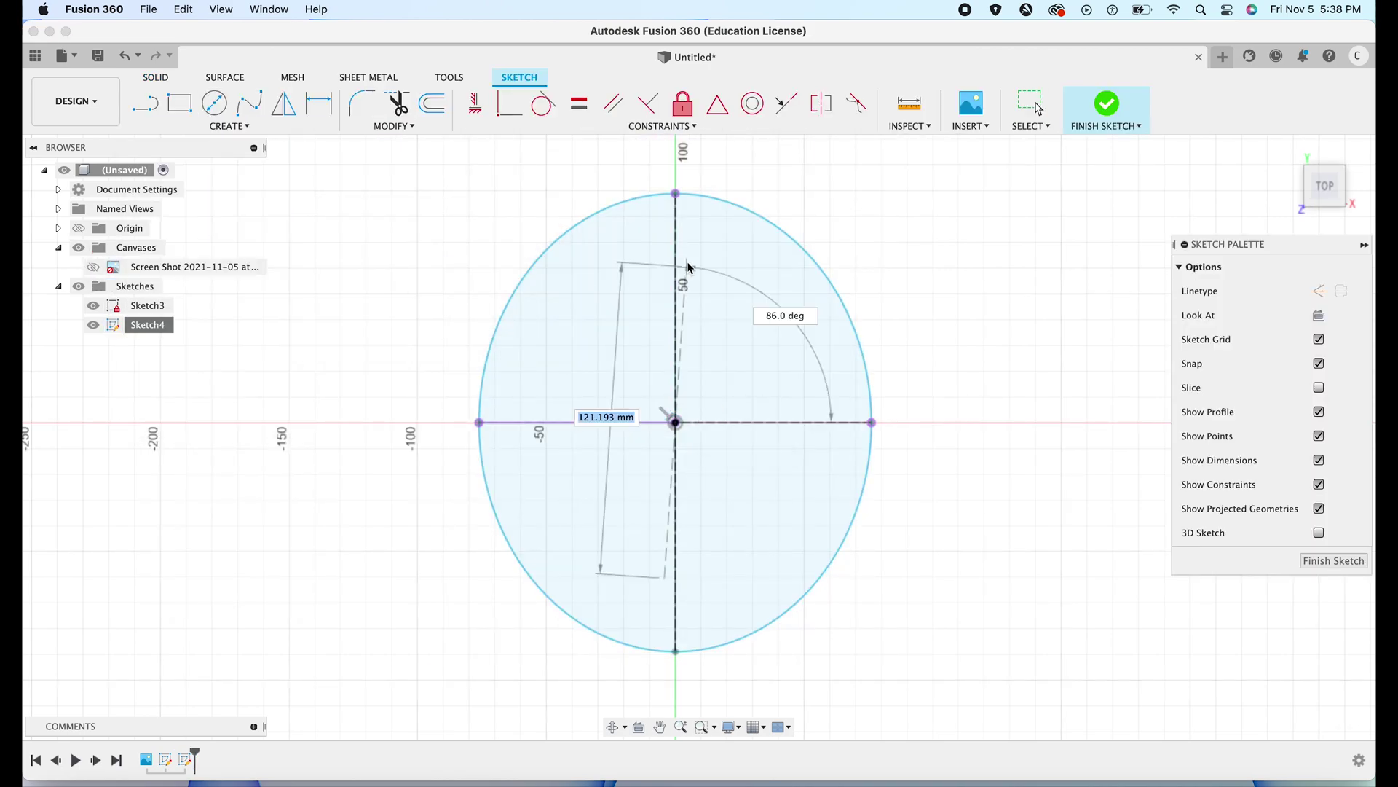
pyautogui.click(676, 166)
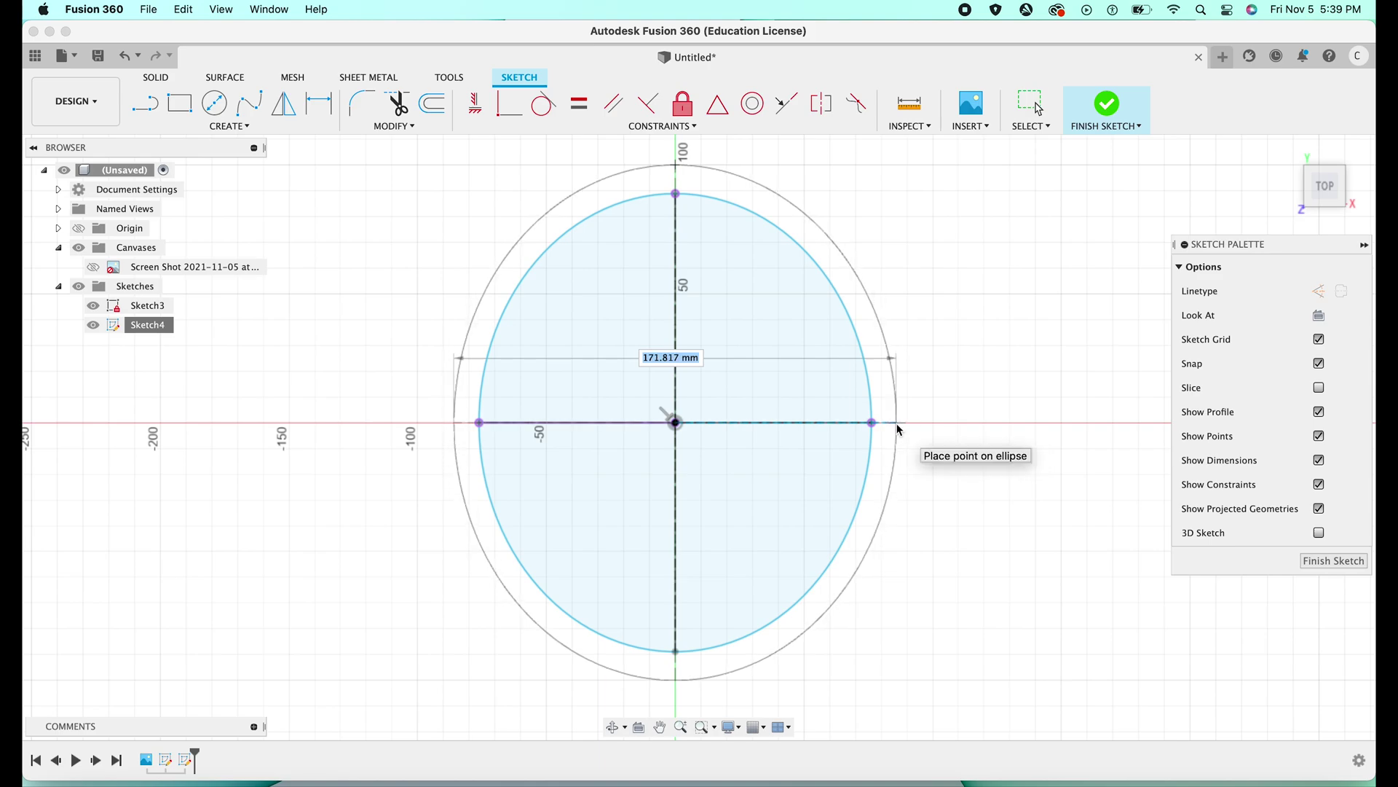
pyautogui.click(901, 430)
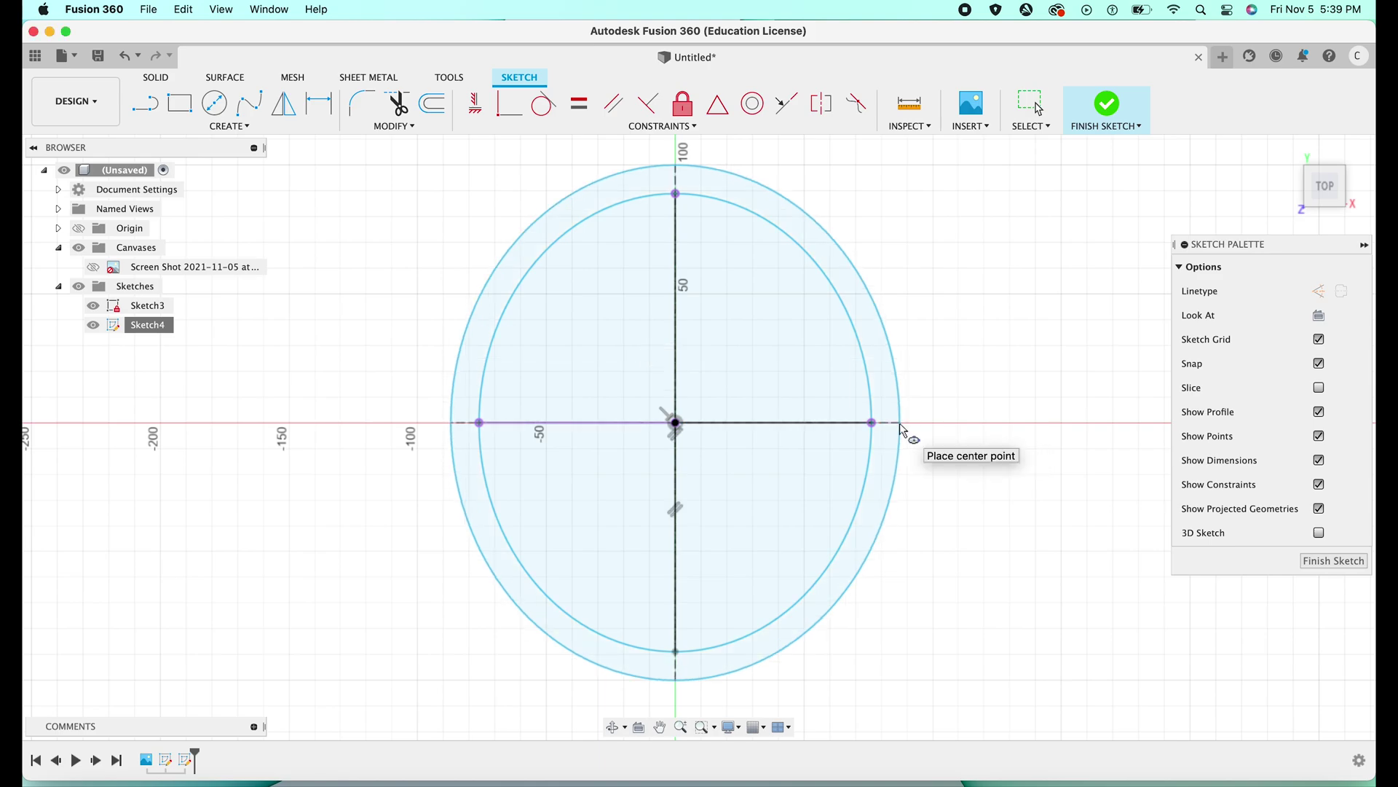
# Draw an origin-centred ellipse about 160 mm wide between the two existing ellipses.
pyautogui.click(675, 421)
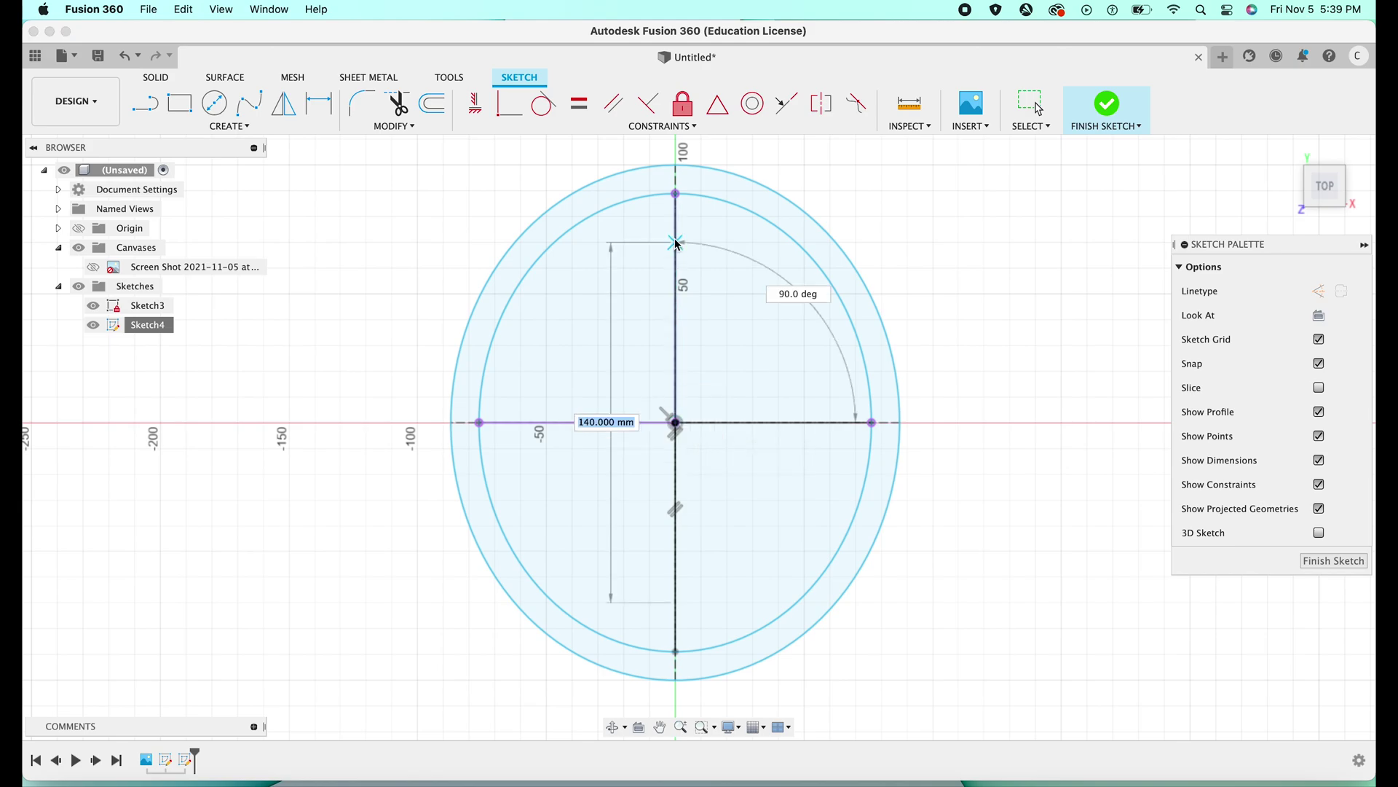
pyautogui.click(676, 192)
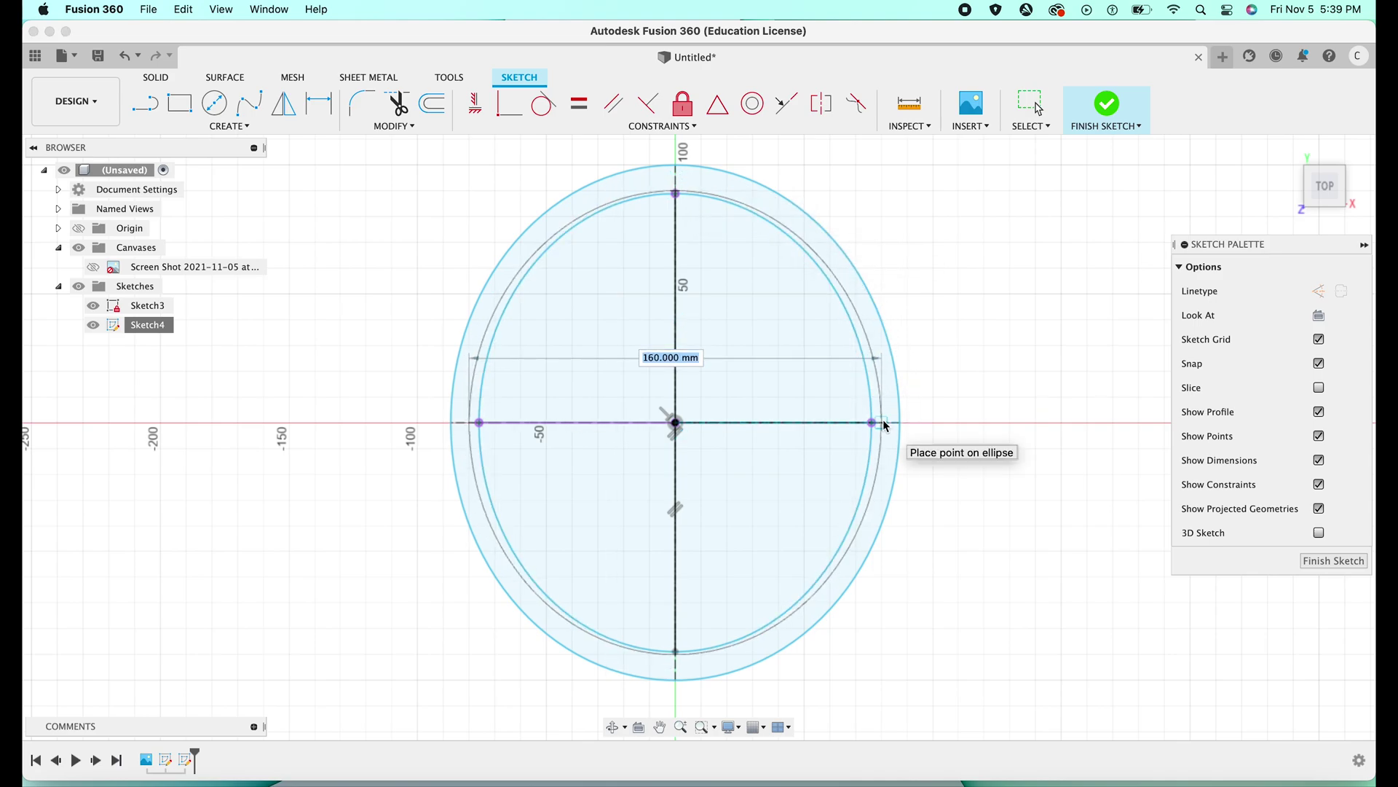
pyautogui.click(883, 421)
# Try a small ellipse centred on the vertical axis near the outer ellipse's top, and undo the latest ellipses.
pyautogui.scroll(4, 673, 184)
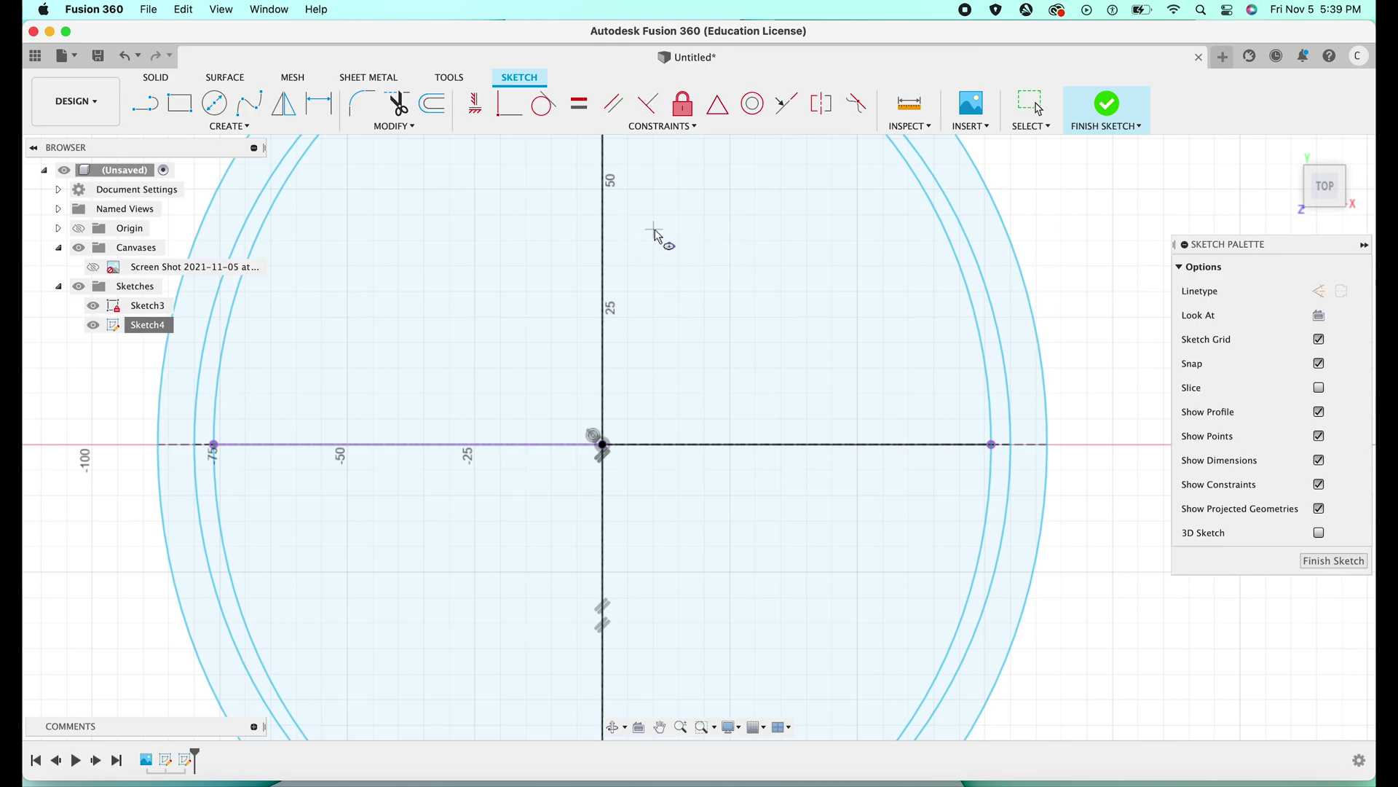
pyautogui.scroll(5, 656, 231)
pyautogui.click(675, 150)
pyautogui.click(670, 334)
pyautogui.click(786, 296)
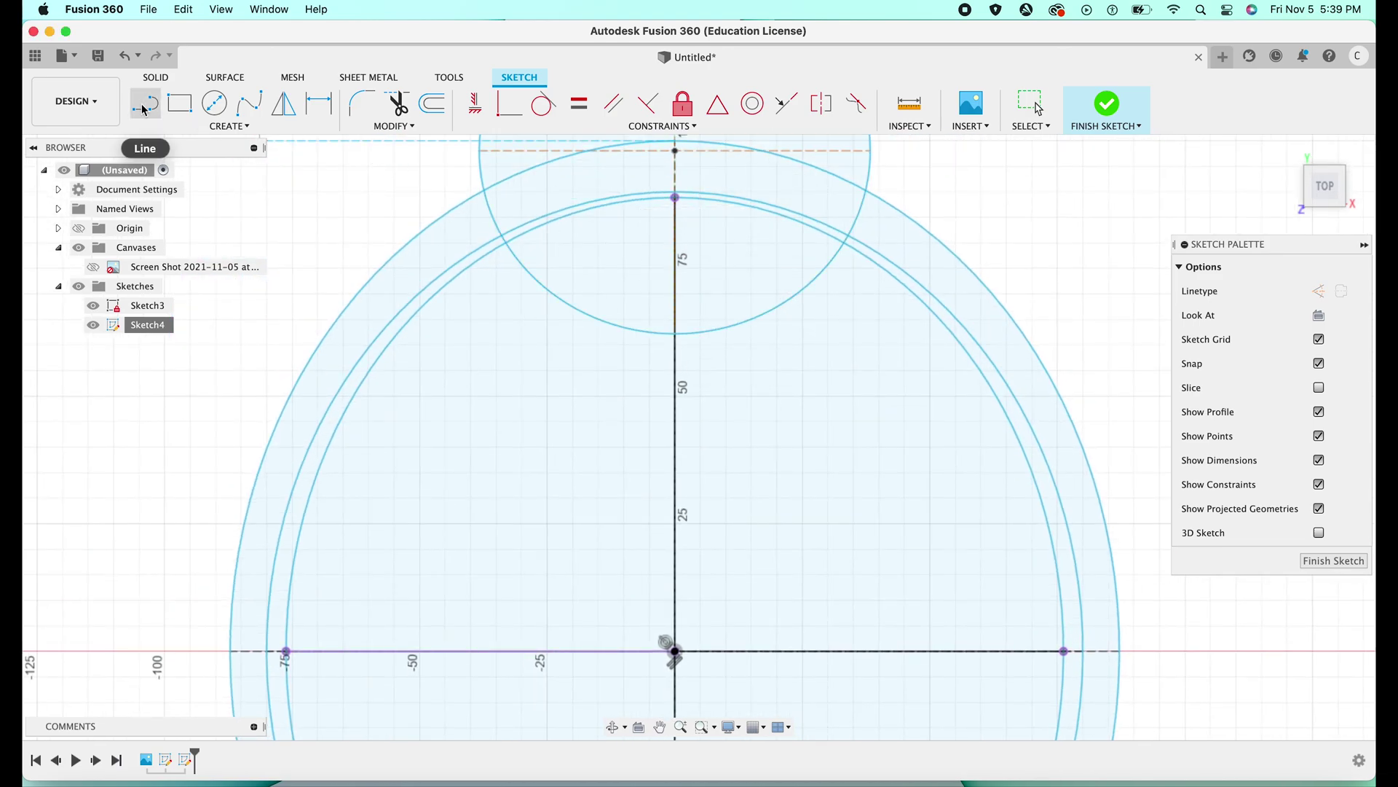
pyautogui.press('super+z')
# Reopen the ellipse sketch and draw an origin-centred ellipse about 160 mm wide, slightly larger than the inner ellipse.
pyautogui.click(160, 325)
pyautogui.rightClick(160, 328)
pyautogui.click(193, 356)
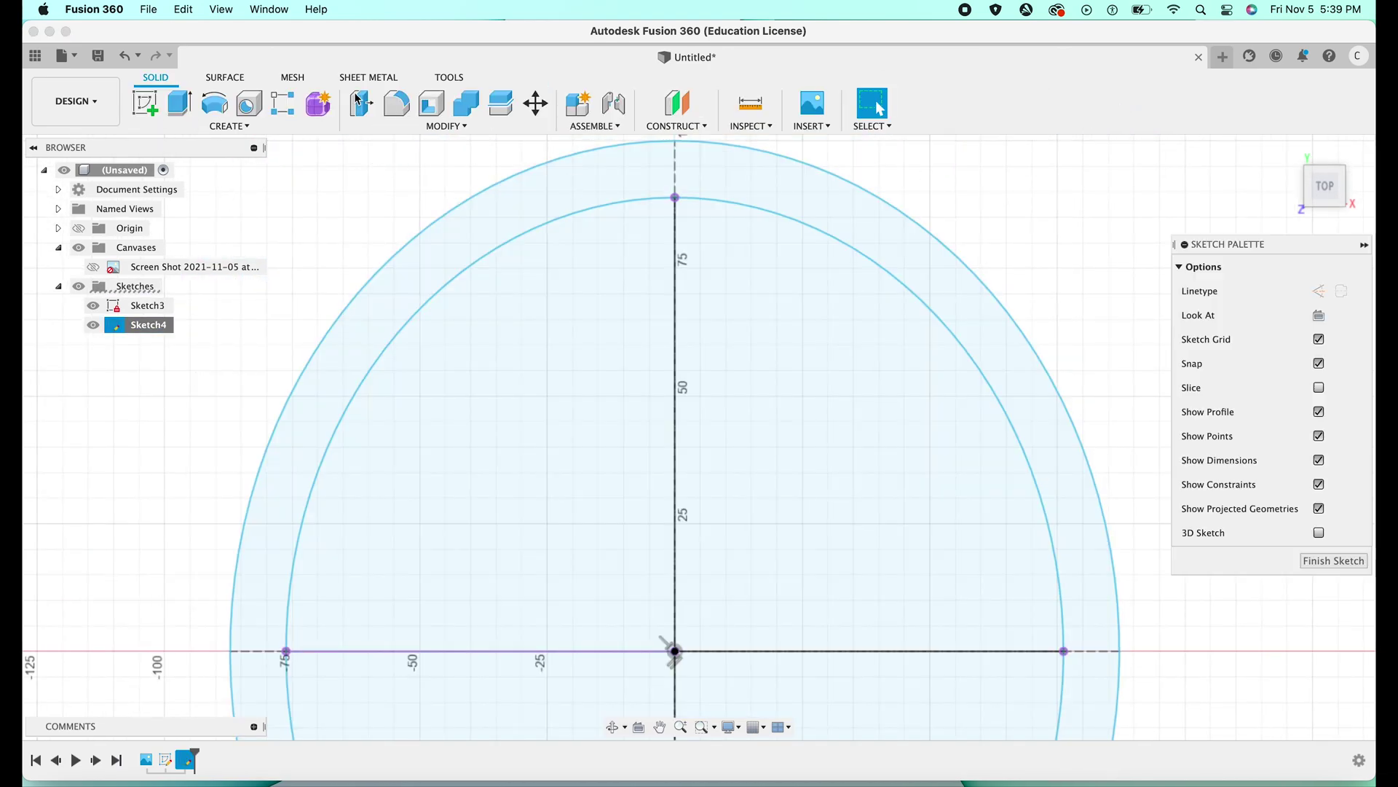
pyautogui.click(229, 125)
pyautogui.click(193, 235)
pyautogui.click(675, 650)
pyautogui.click(675, 192)
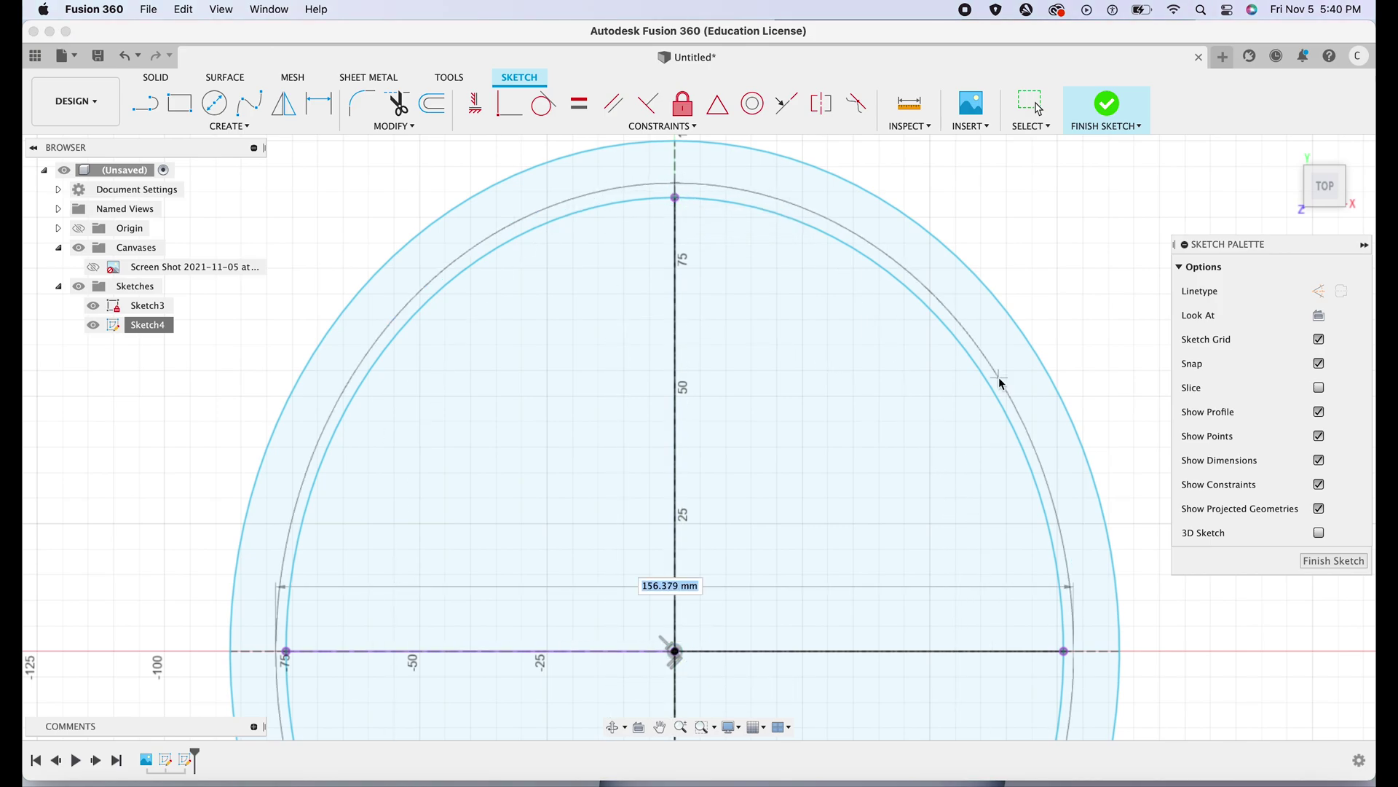
pyautogui.click(1080, 653)
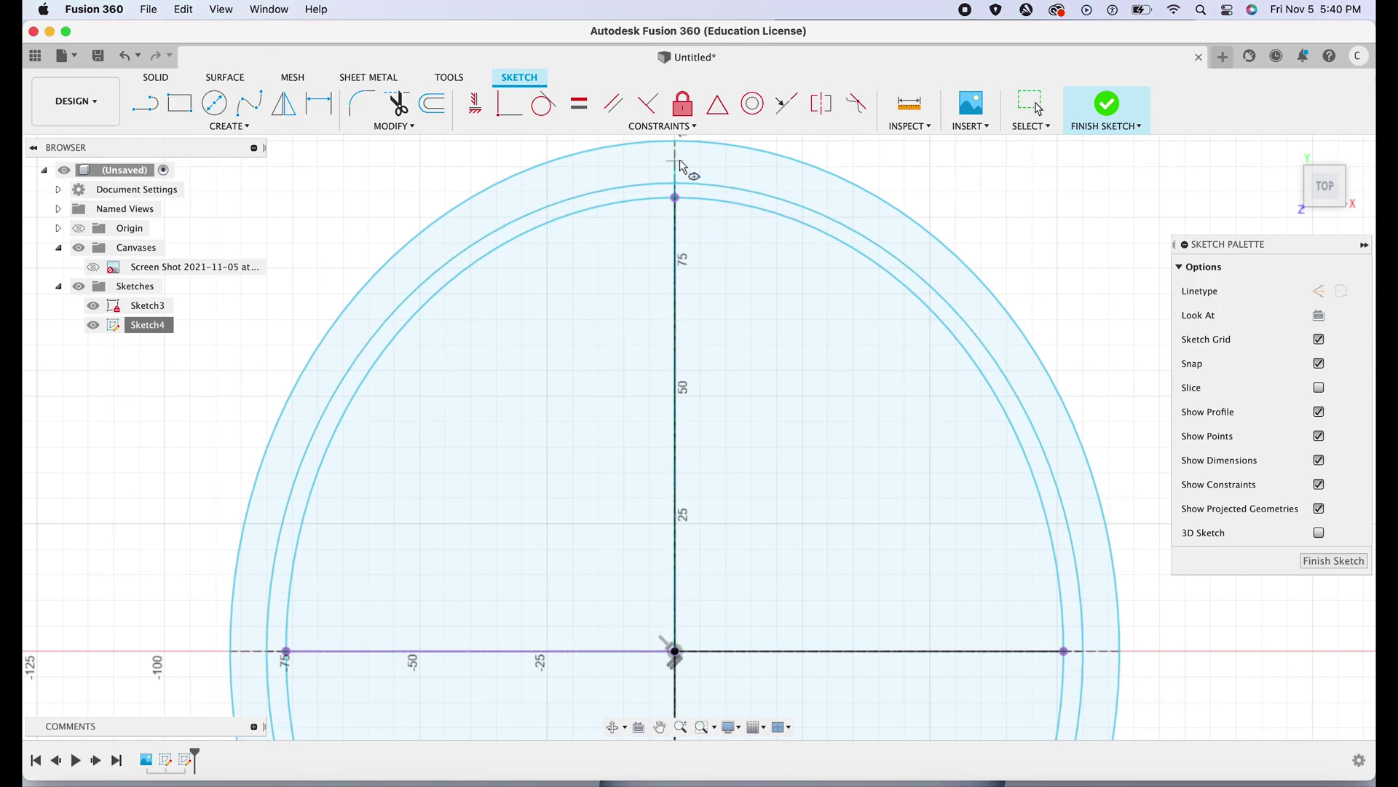
pyautogui.click(675, 198)
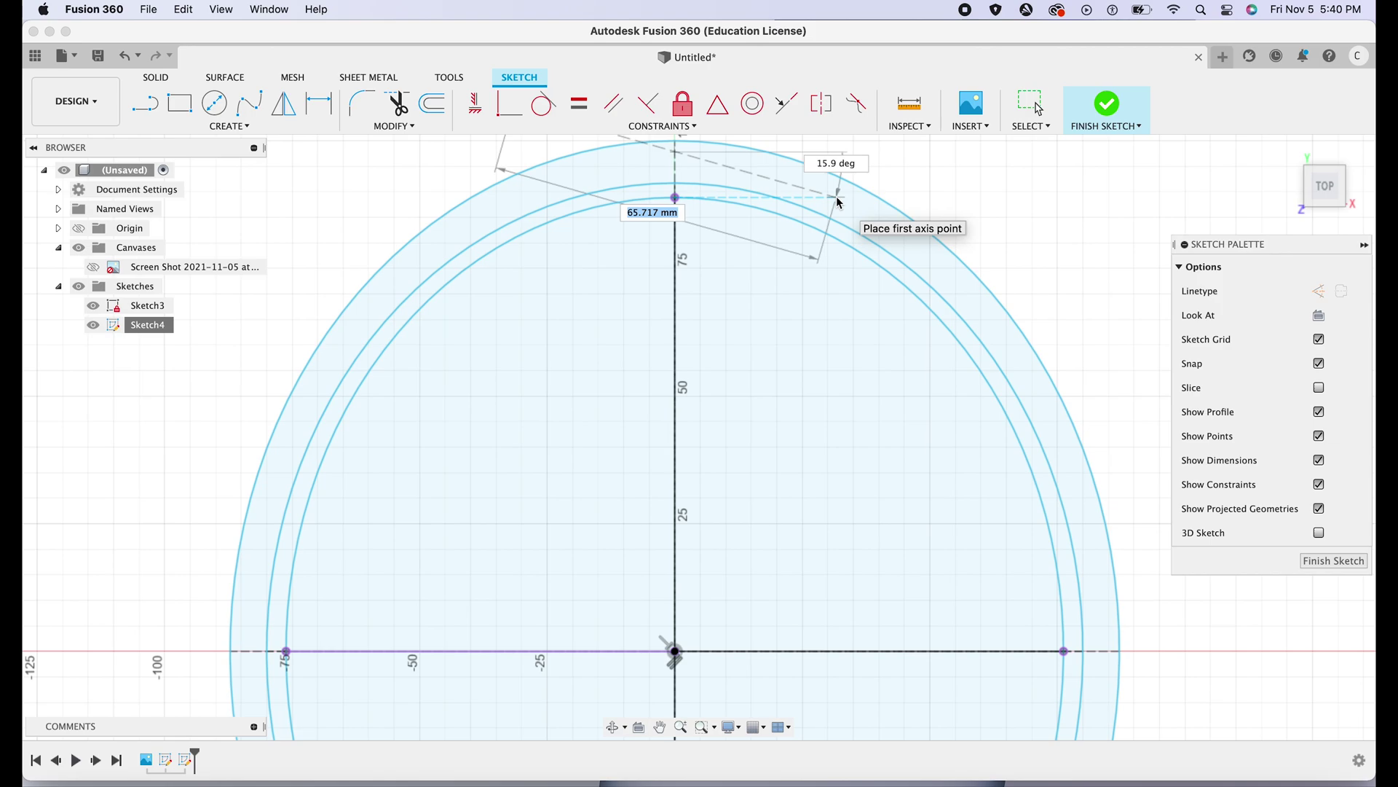
pyautogui.click(836, 197)
pyautogui.press('Escape')
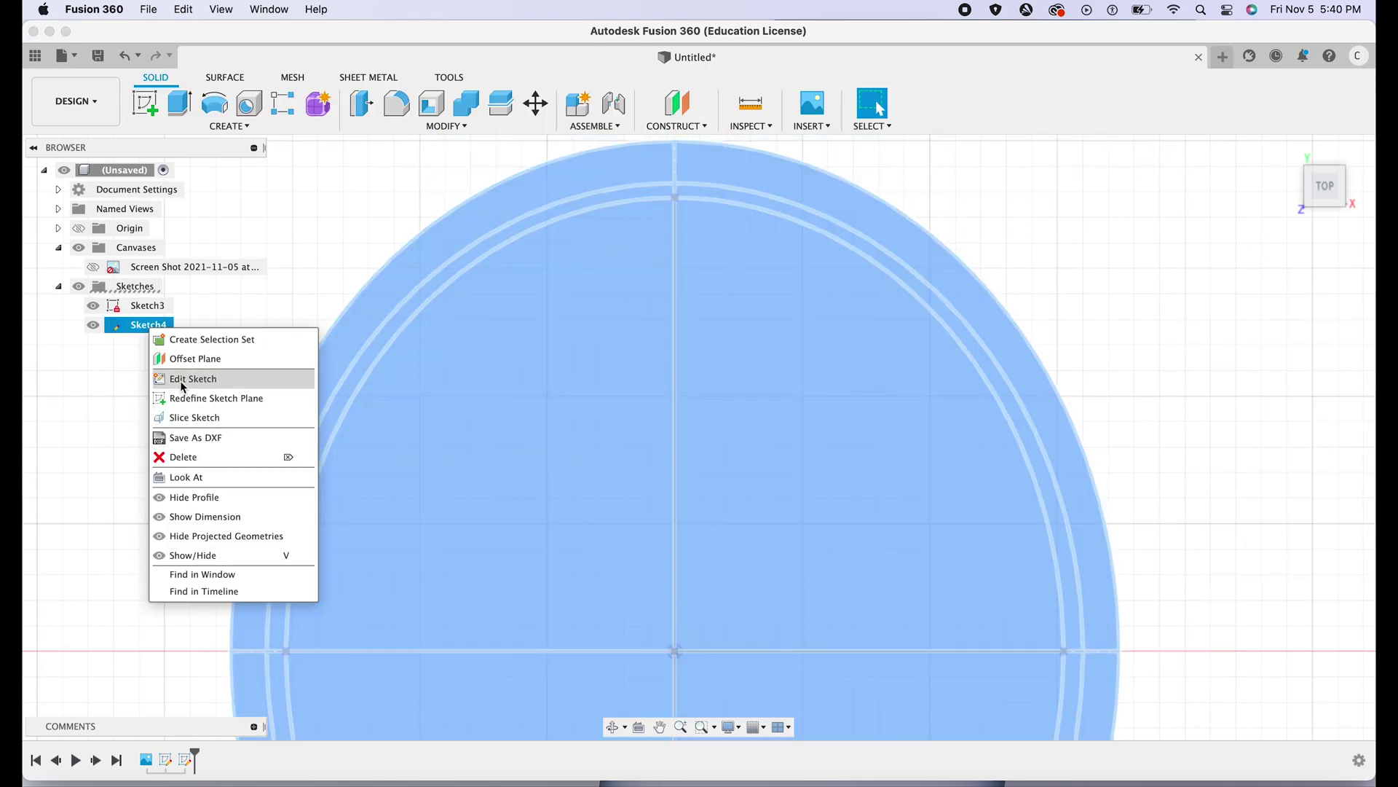
# Reopen the ellipse sketch and draw a fourth origin-centred ellipse just inside the outermost one.
pyautogui.click(182, 379)
pyautogui.click(230, 126)
pyautogui.click(194, 222)
pyautogui.click(675, 651)
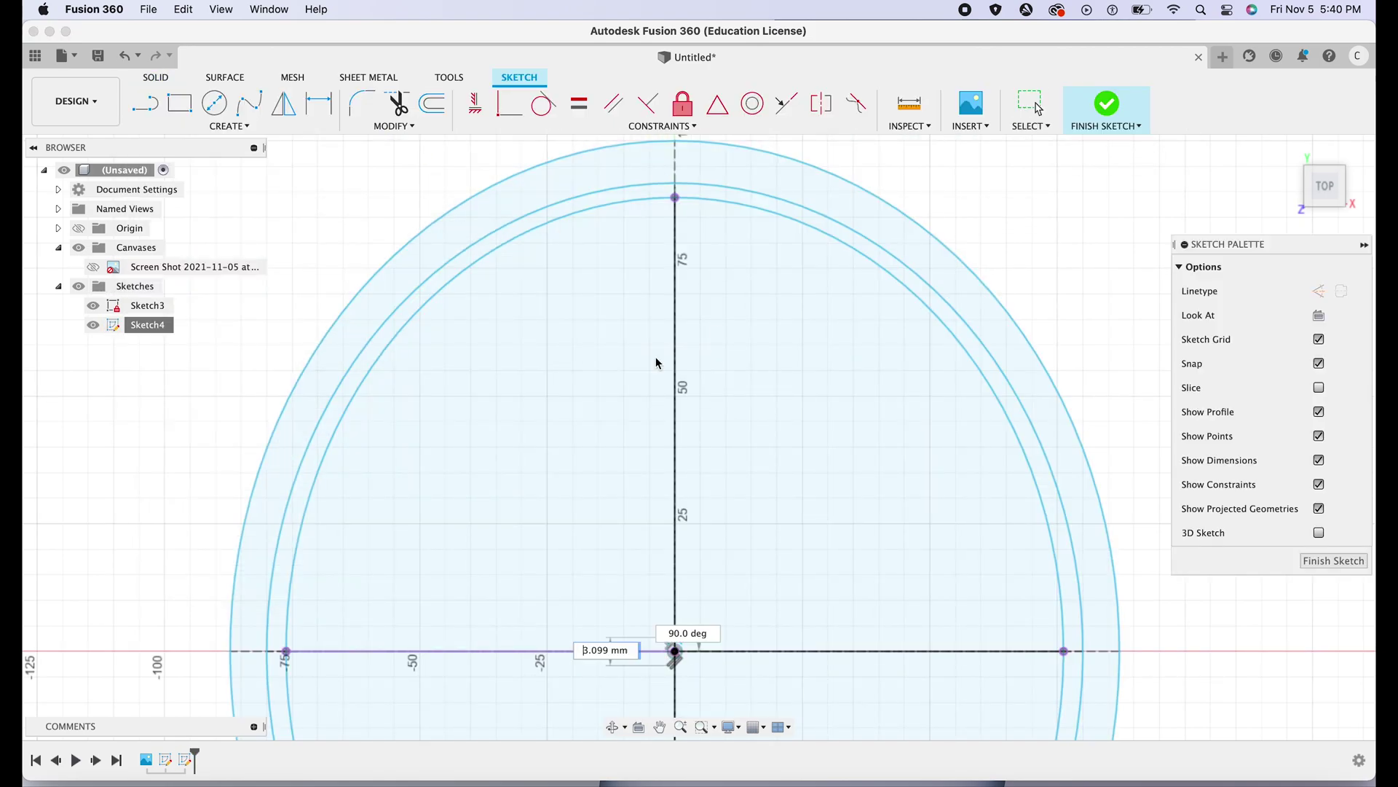
pyautogui.click(1113, 651)
pyautogui.click(973, 475)
pyautogui.scroll(-3, 973, 475)
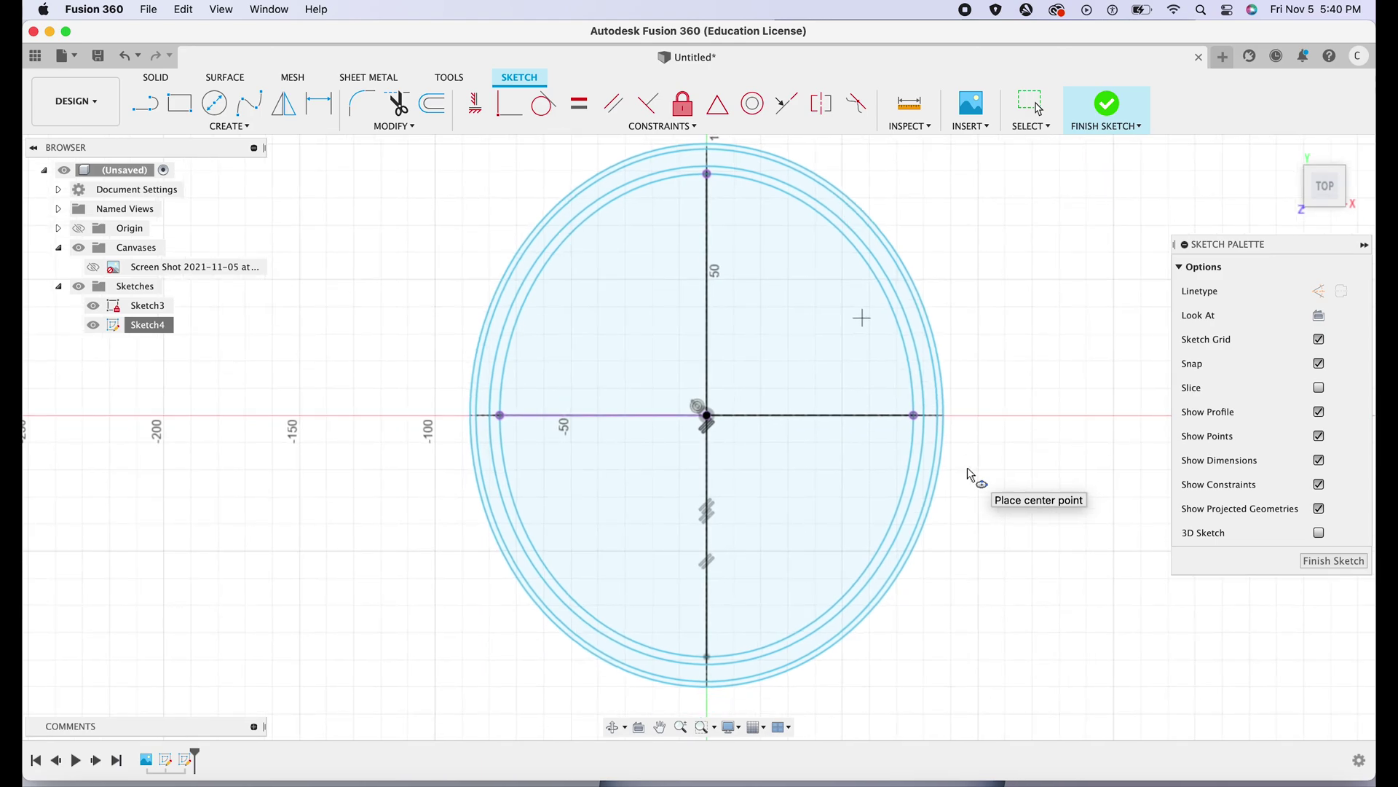
# Show the canvas image, draw two concentric circles at the origin around its hand-drawn central ring, and hide the canvas again.
pyautogui.click(93, 267)
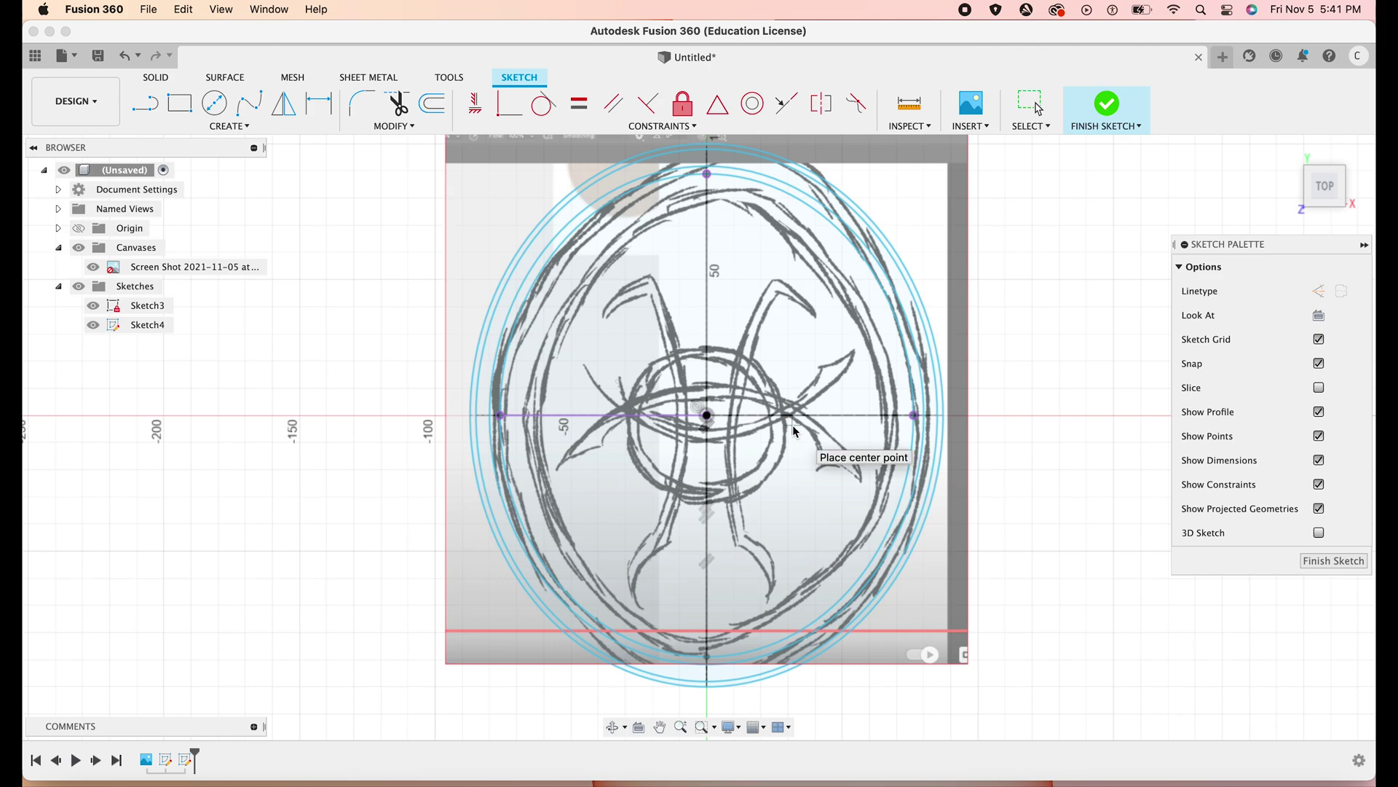
pyautogui.click(215, 104)
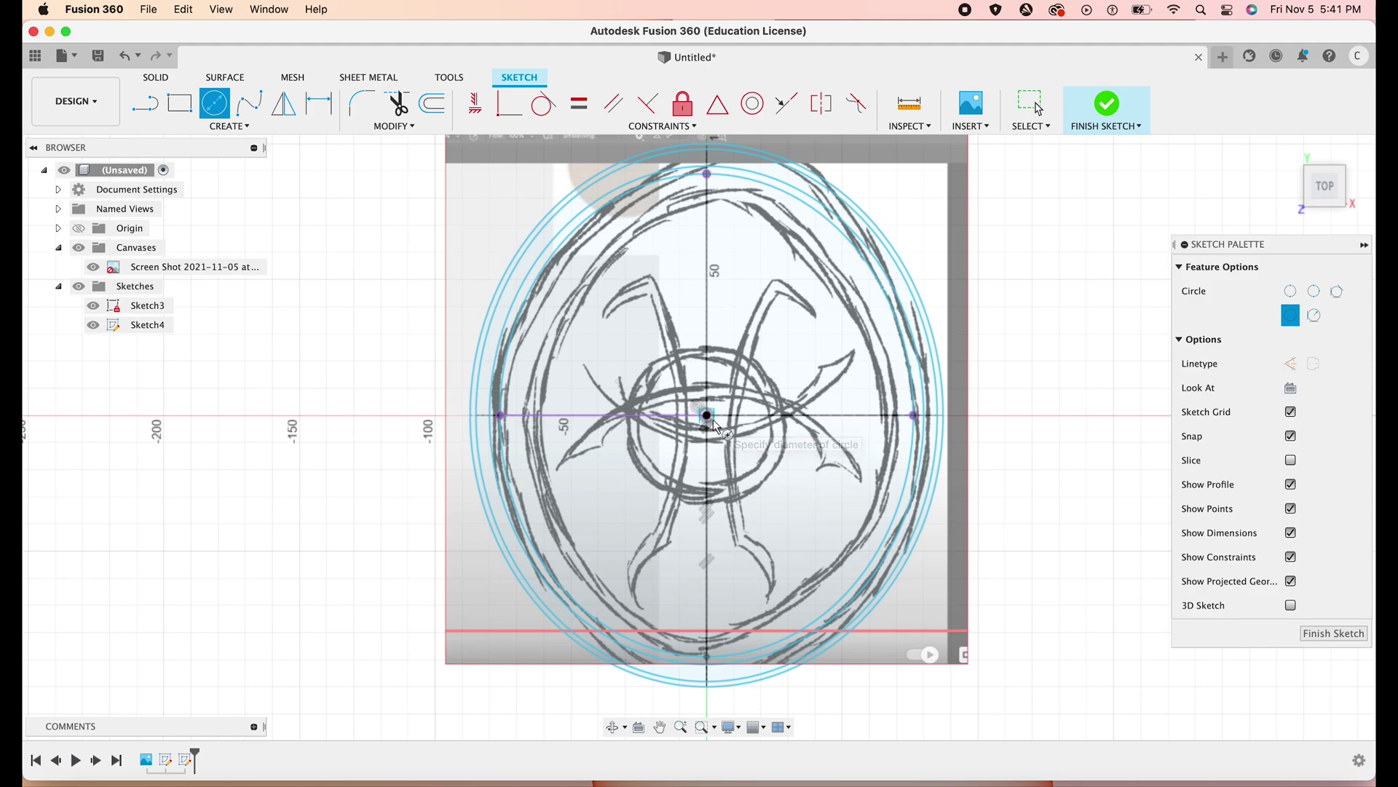
pyautogui.click(759, 469)
pyautogui.click(707, 415)
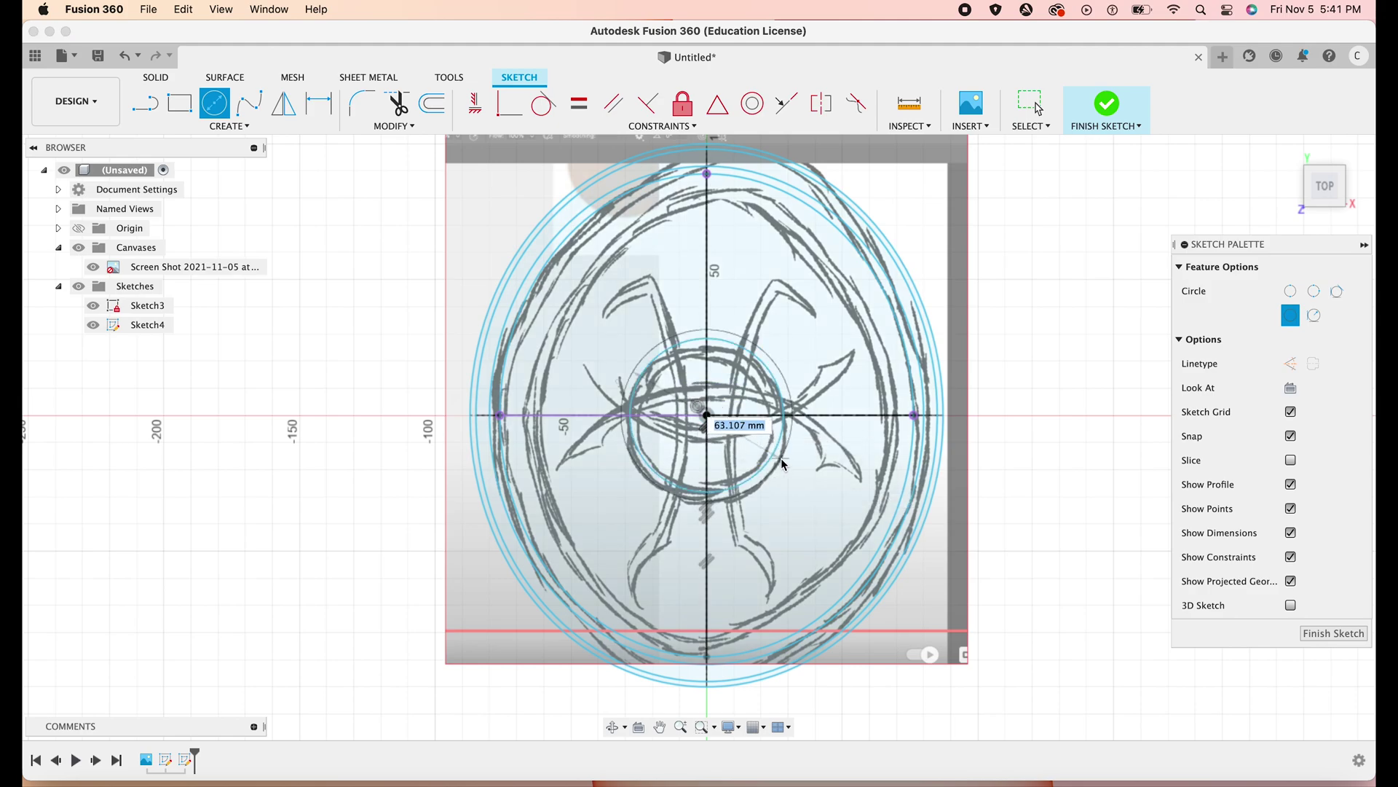
pyautogui.click(784, 464)
pyautogui.click(93, 268)
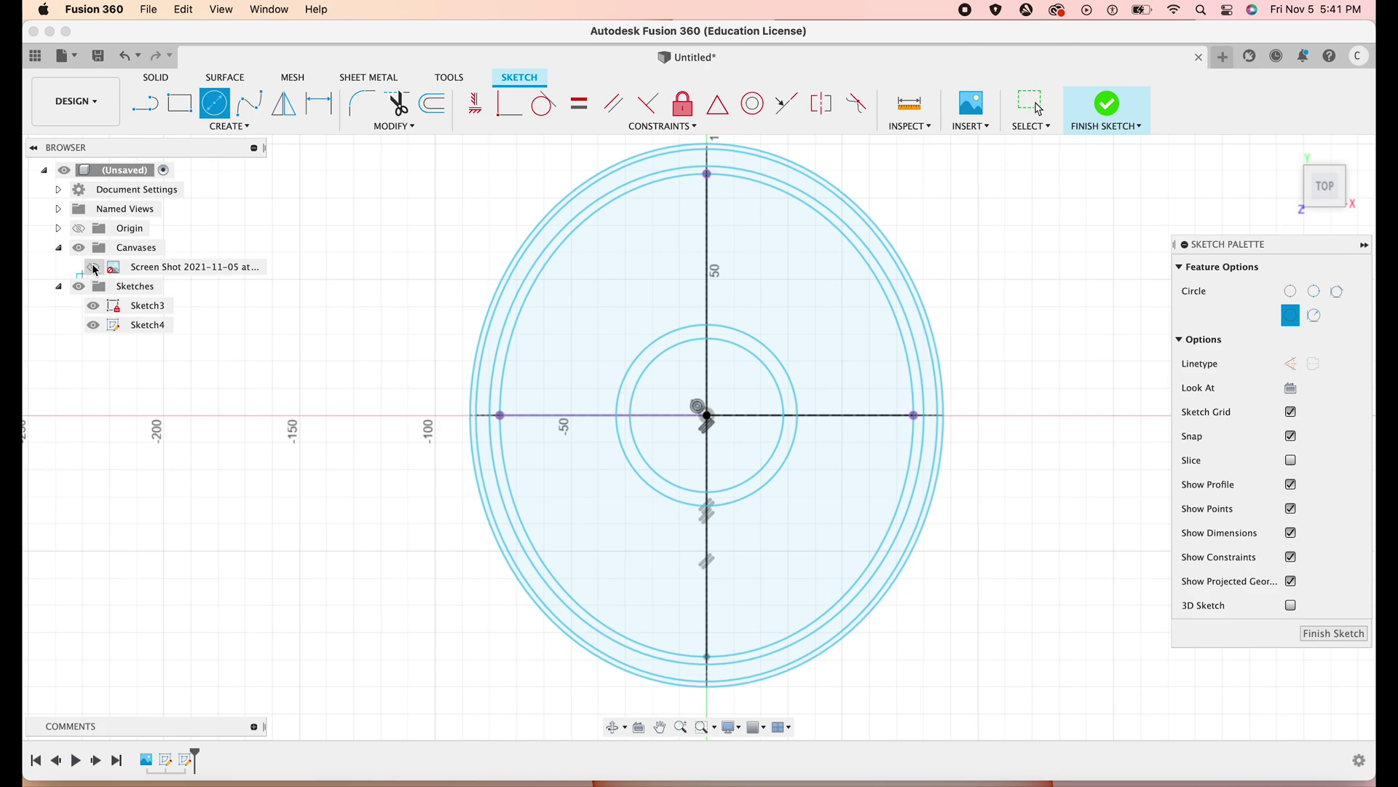
# Reopen the reference cross sketch, show the canvas image and draw a 12.7 mm horizontal line leftward from the origin.
pyautogui.click(138, 310)
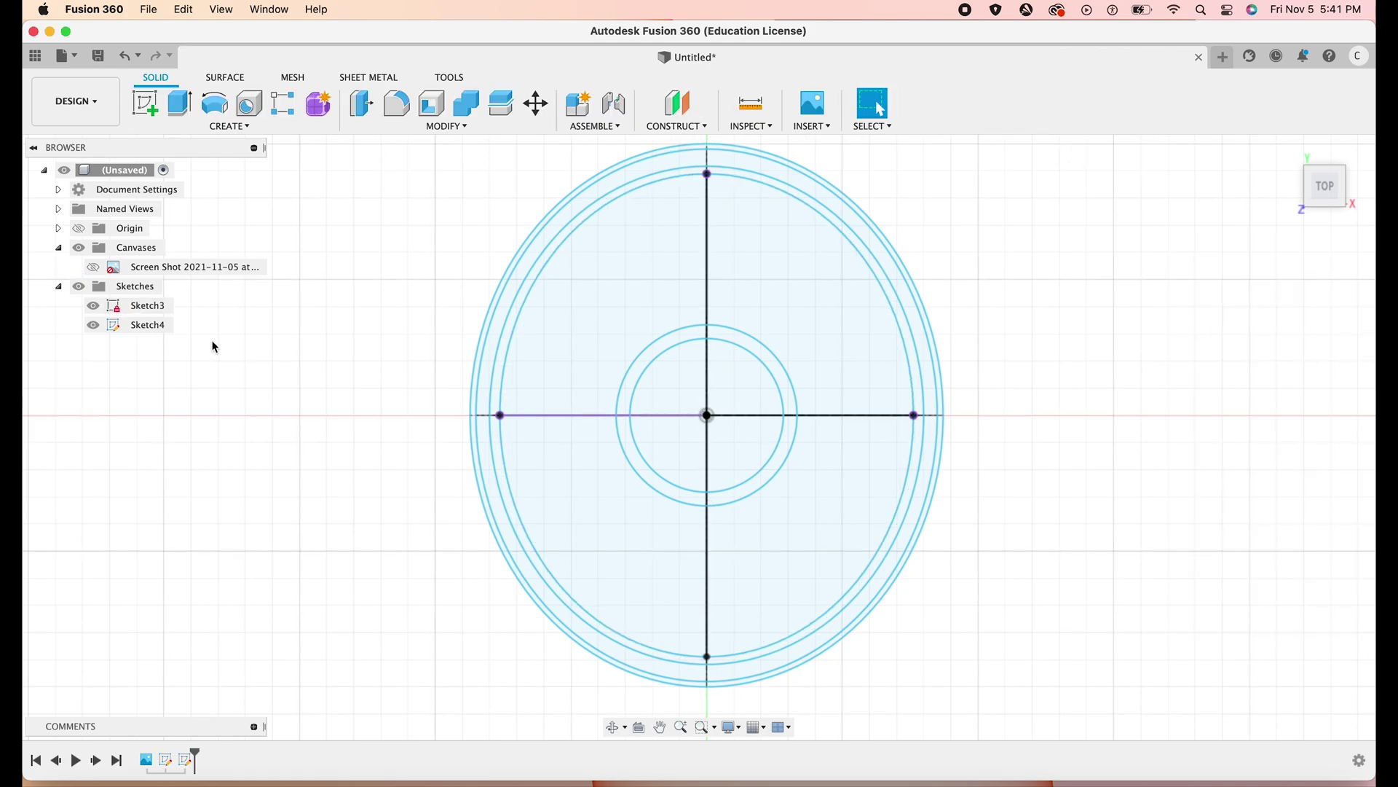
pyautogui.rightClick(164, 307)
pyautogui.click(211, 364)
pyautogui.click(93, 267)
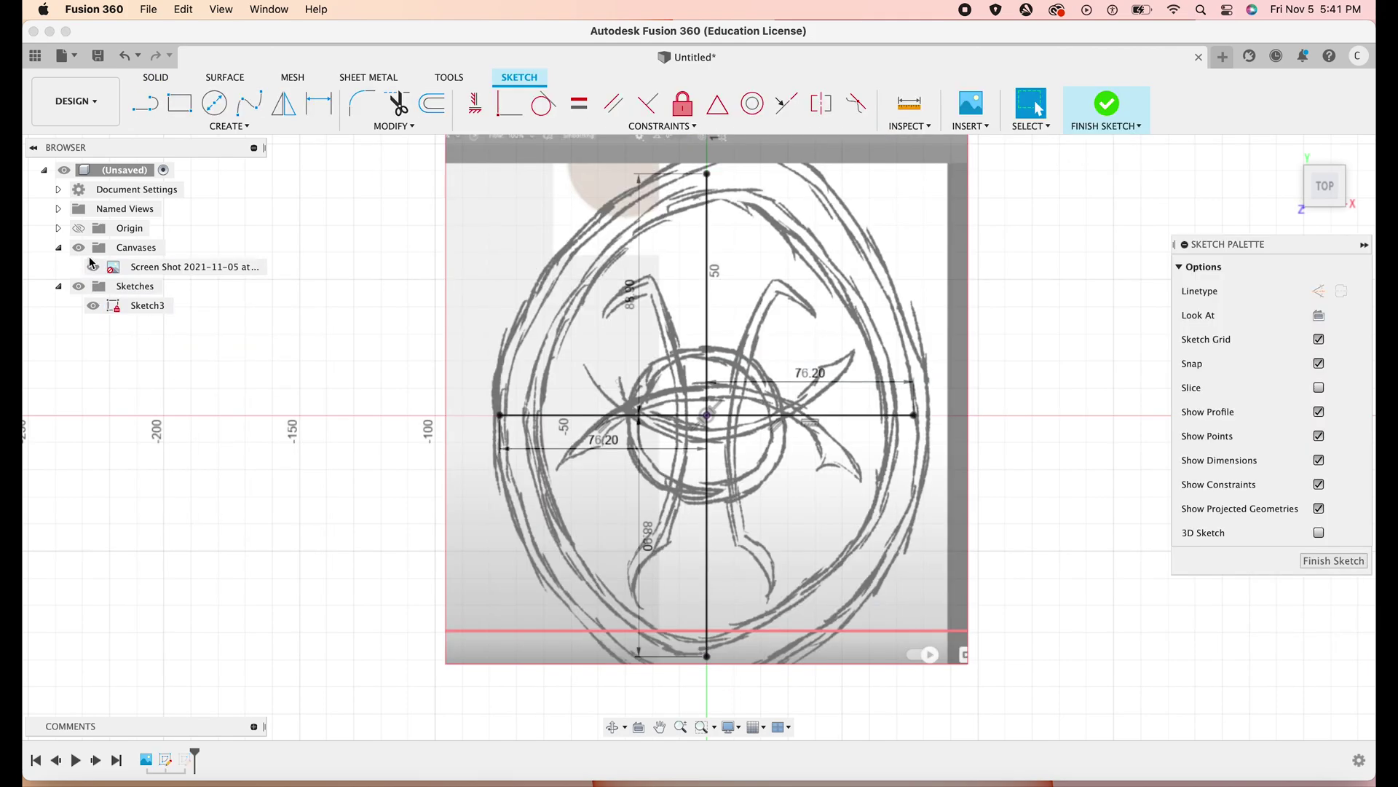
pyautogui.press('l')
pyautogui.click(707, 415)
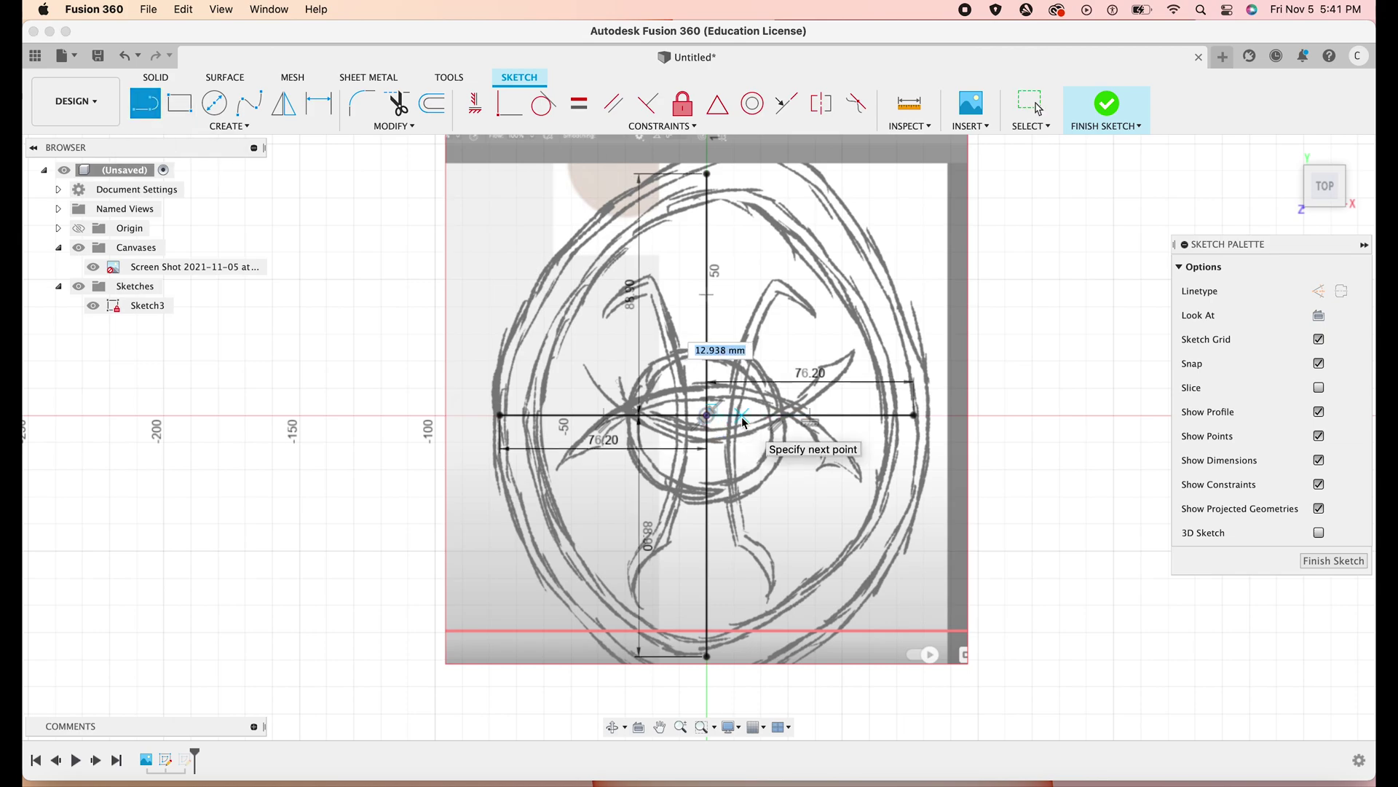
pyautogui.doubleClick(673, 415)
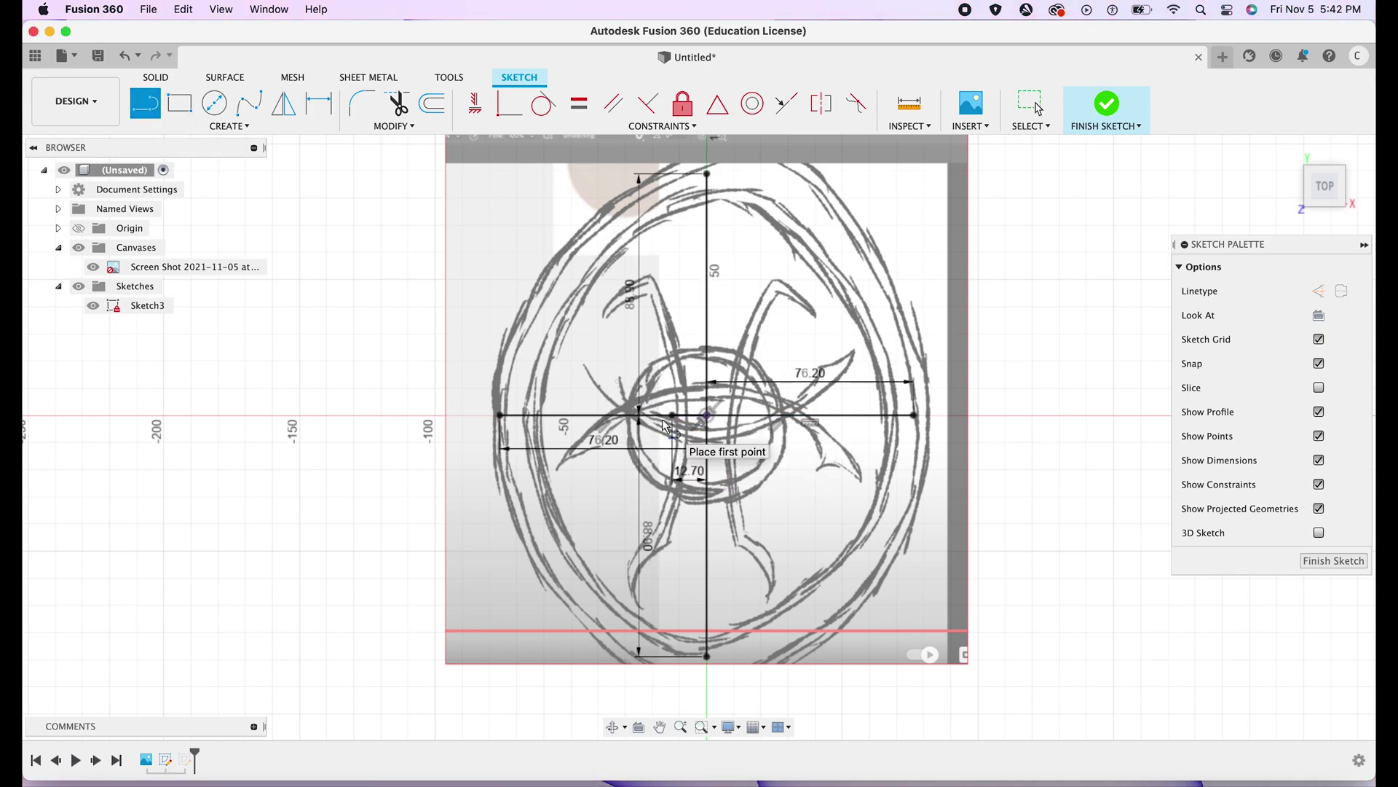
# Draw a 0.5 in horizontal line rightward from the origin.
pyautogui.click(710, 418)
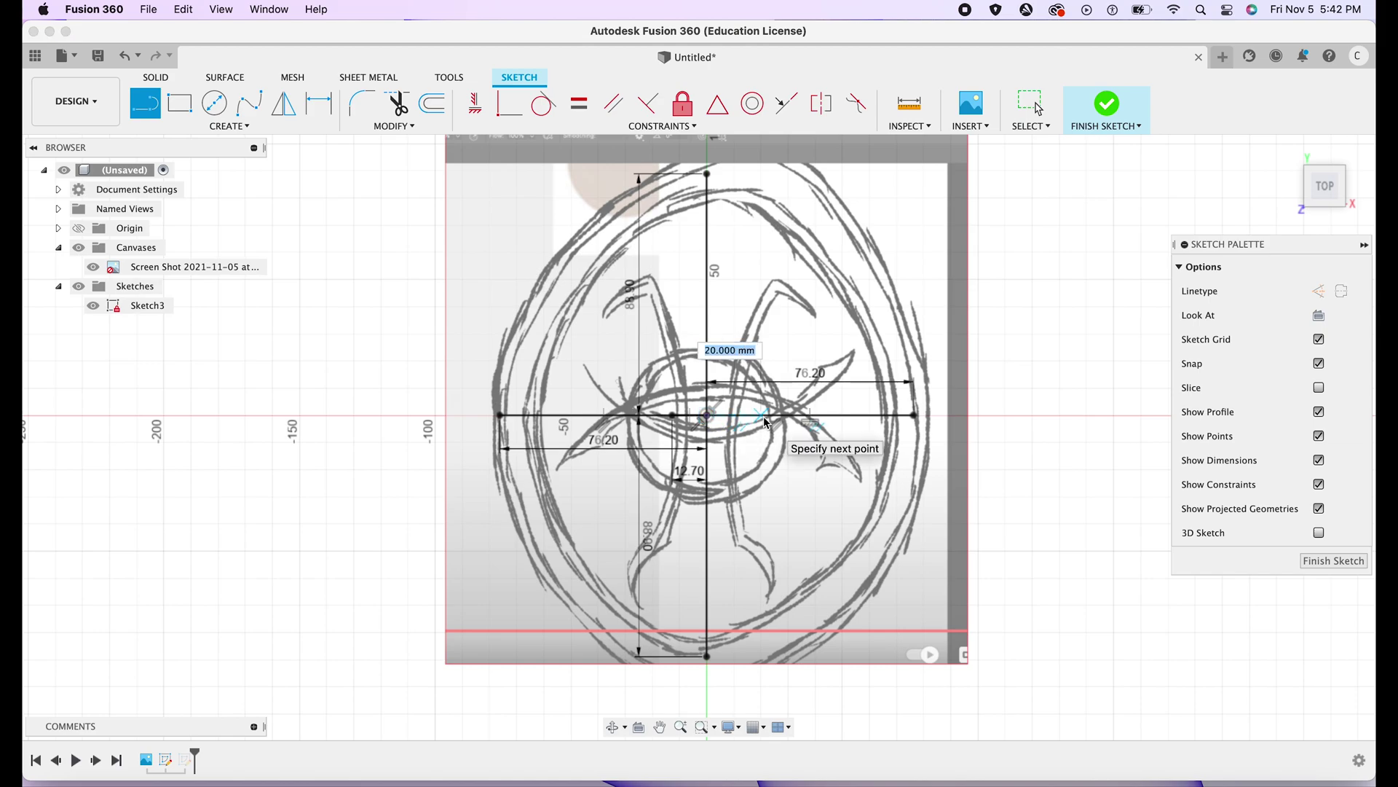
pyautogui.write('0.5in')
pyautogui.press('Tab')
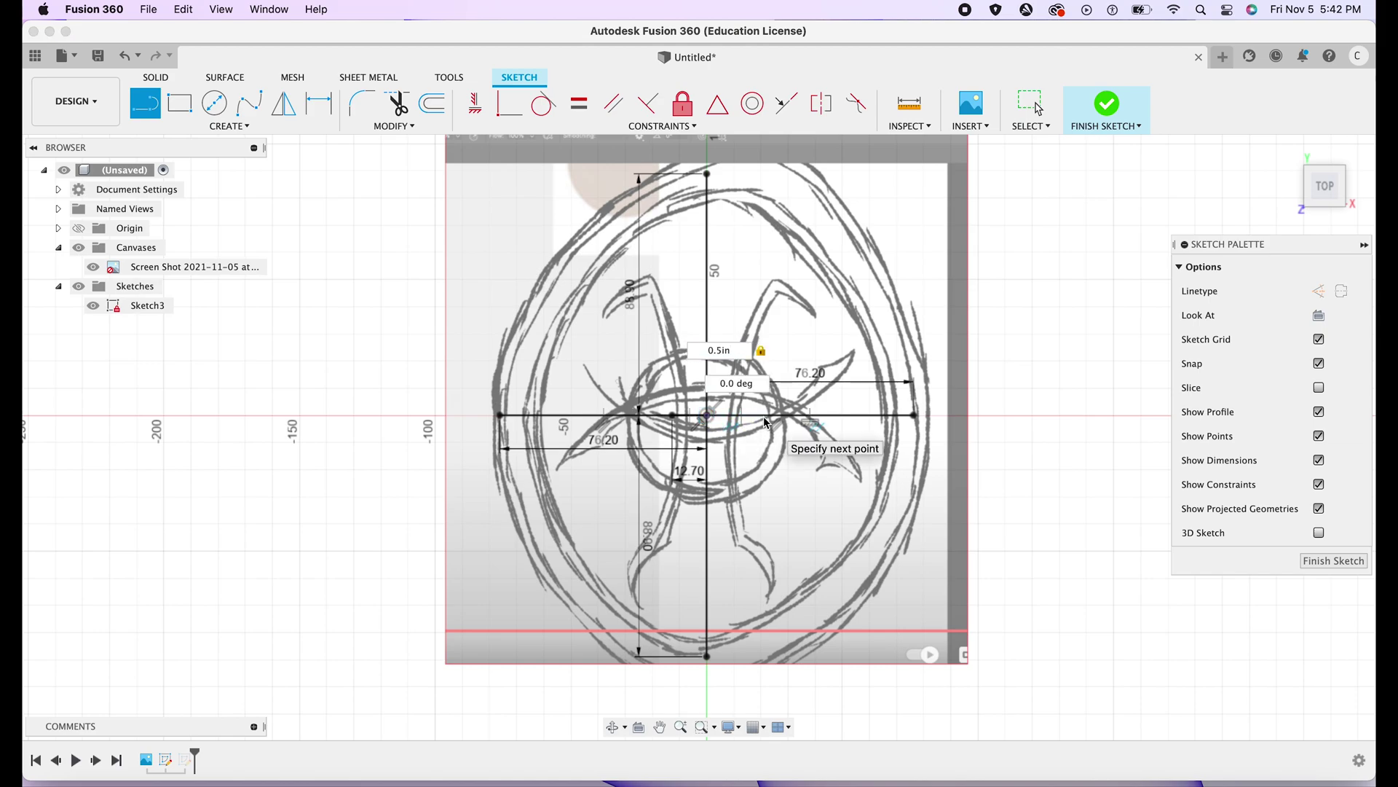
pyautogui.press('Return')
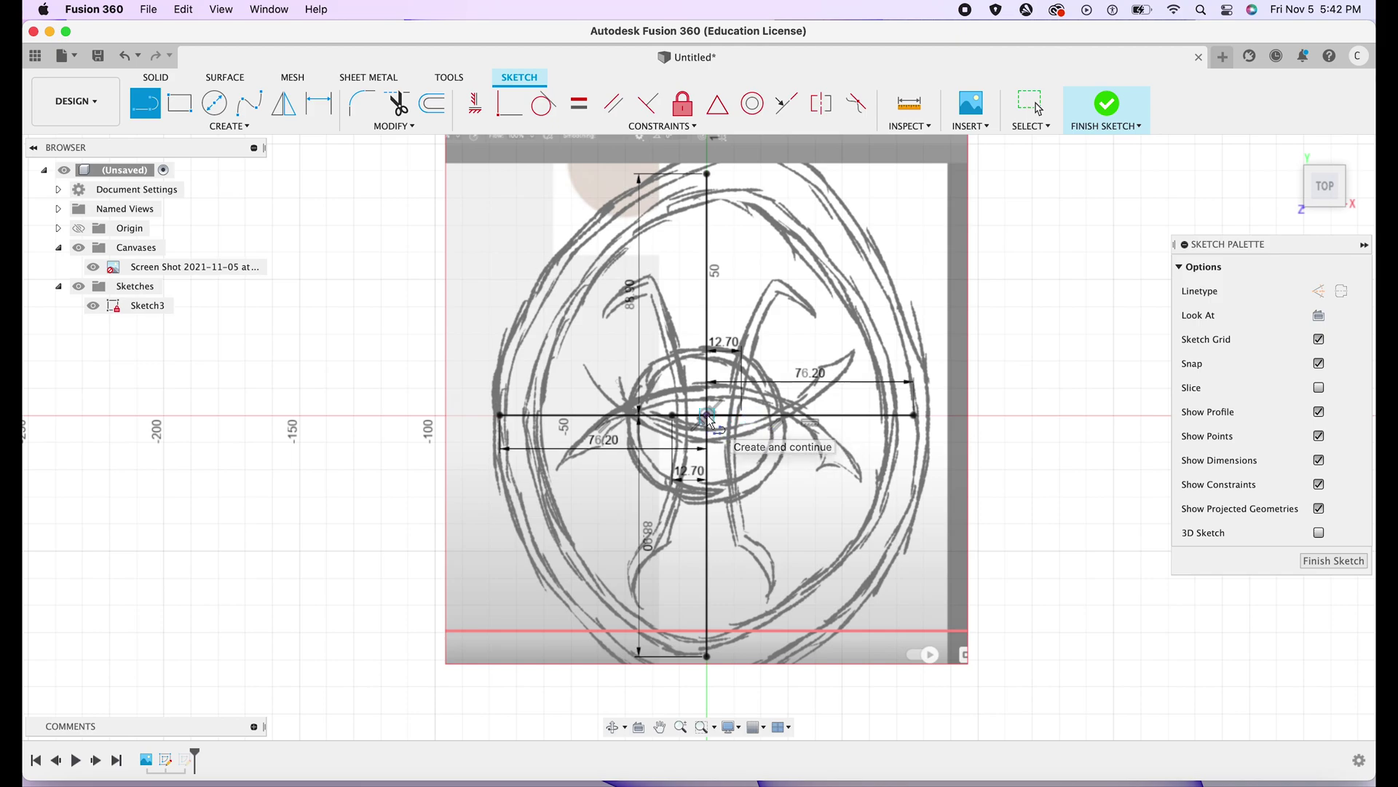
# Draw another horizontal line rightward from the origin with a length of 1.5 mm.
pyautogui.click(709, 418)
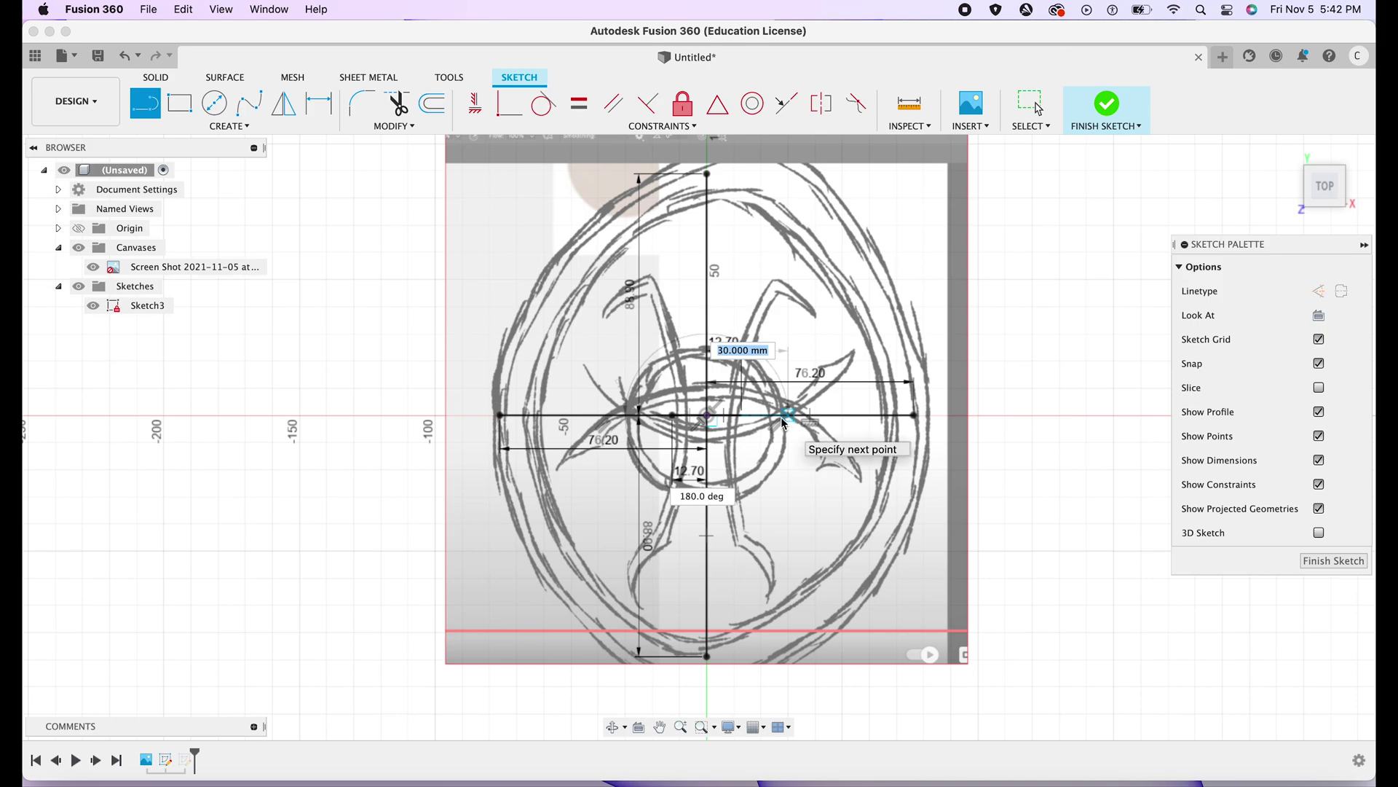
pyautogui.write('2in')
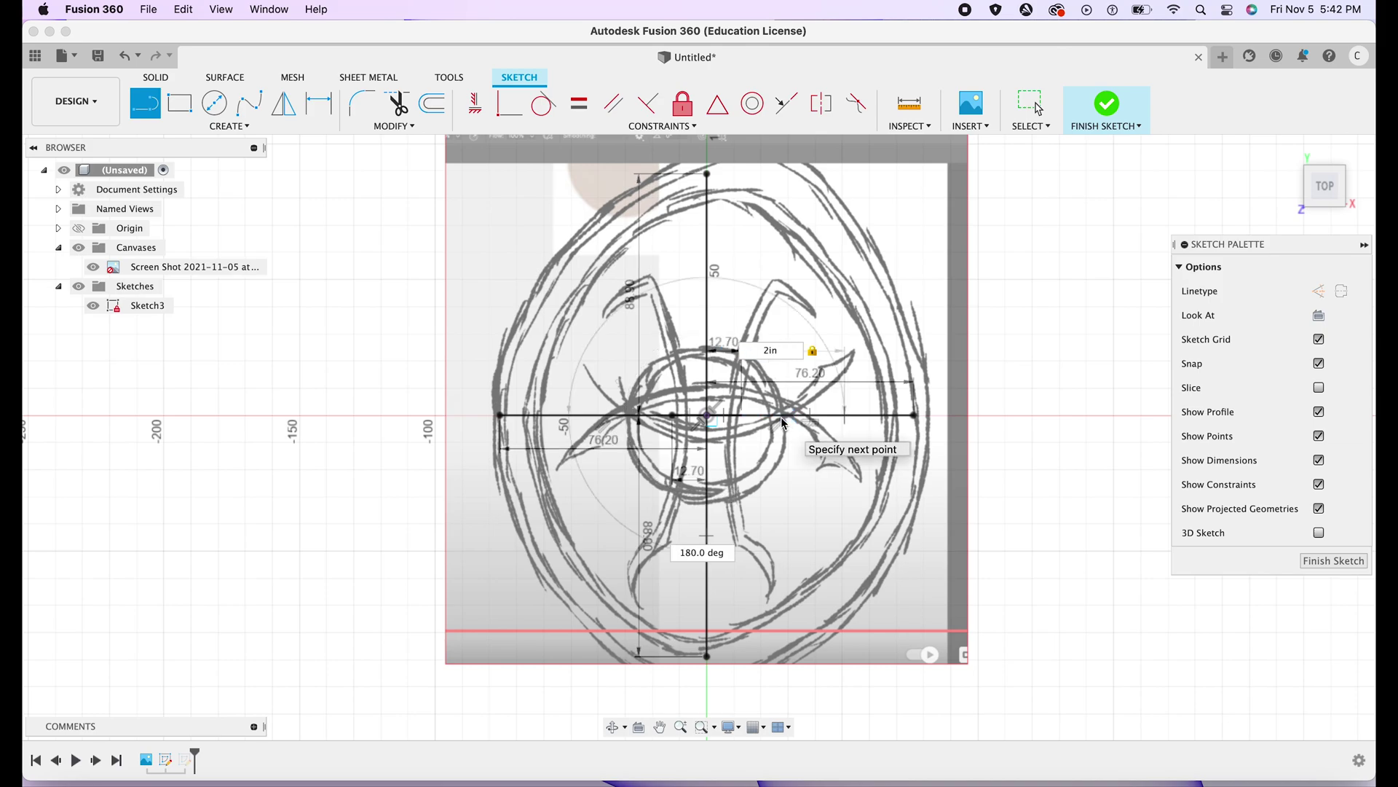
pyautogui.press('BackSpace')
pyautogui.press('BackSpace')
pyautogui.press('BackSpace')
pyautogui.write('1.5')
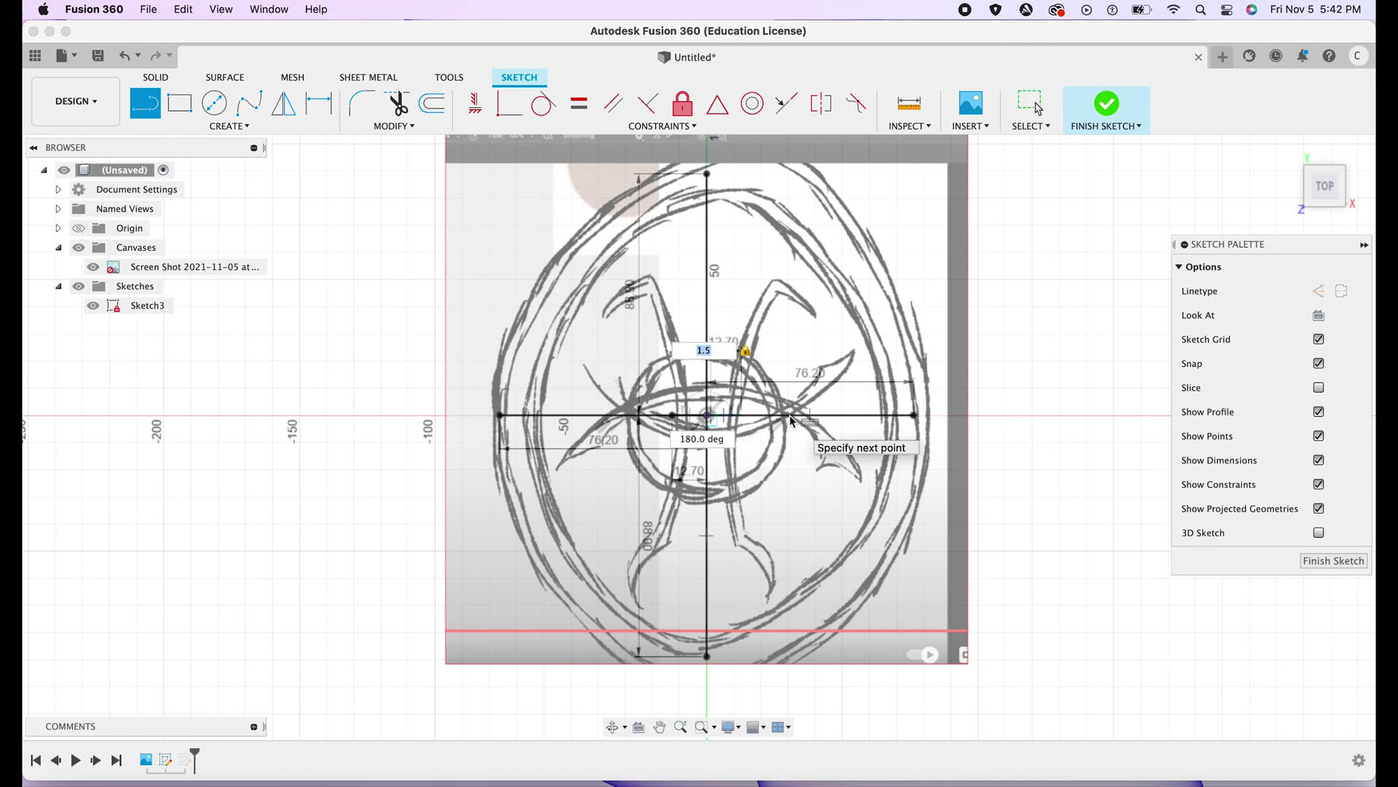
pyautogui.press('Return')
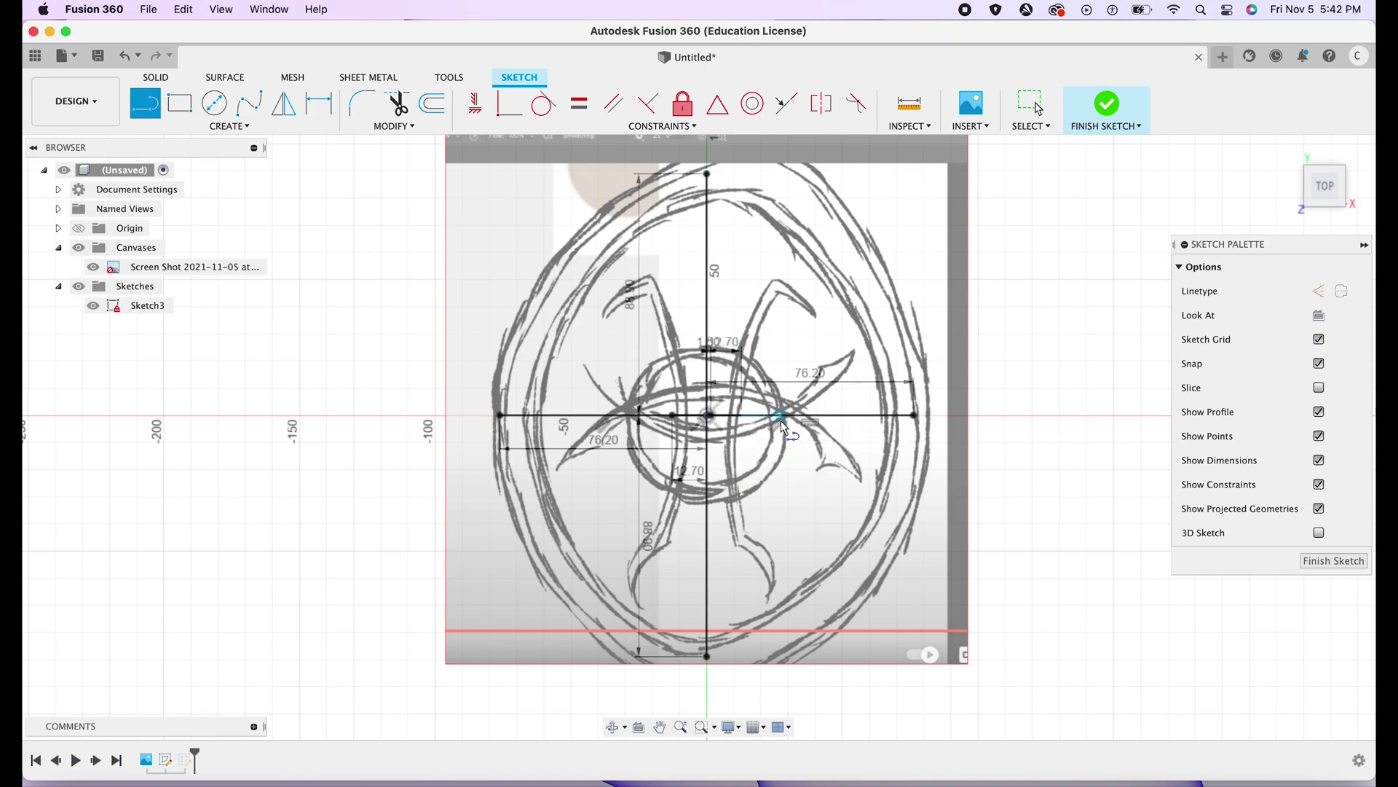
# Draw 24 mm horizontal lines from the origin, one to each side.
pyautogui.click(707, 415)
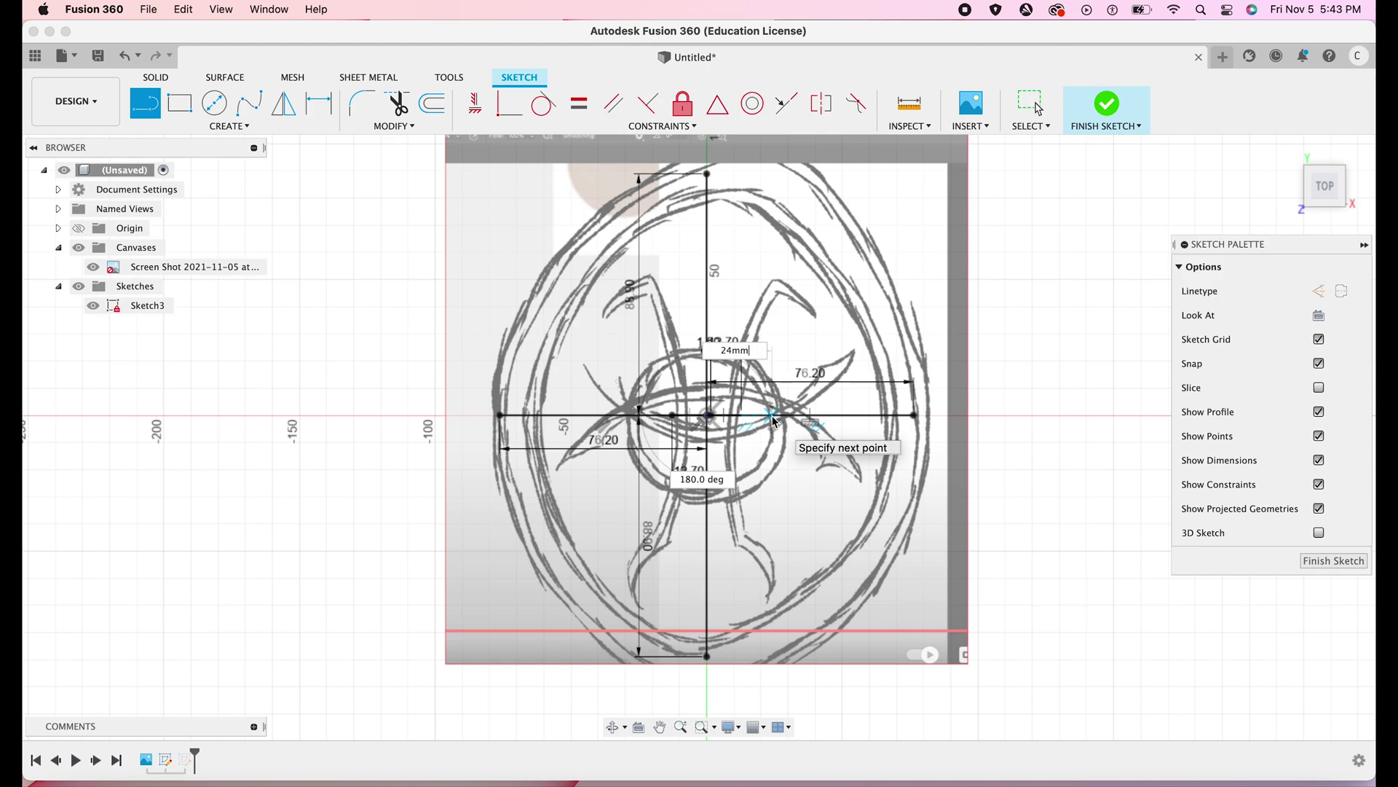
pyautogui.write('24mm')
pyautogui.press('Return')
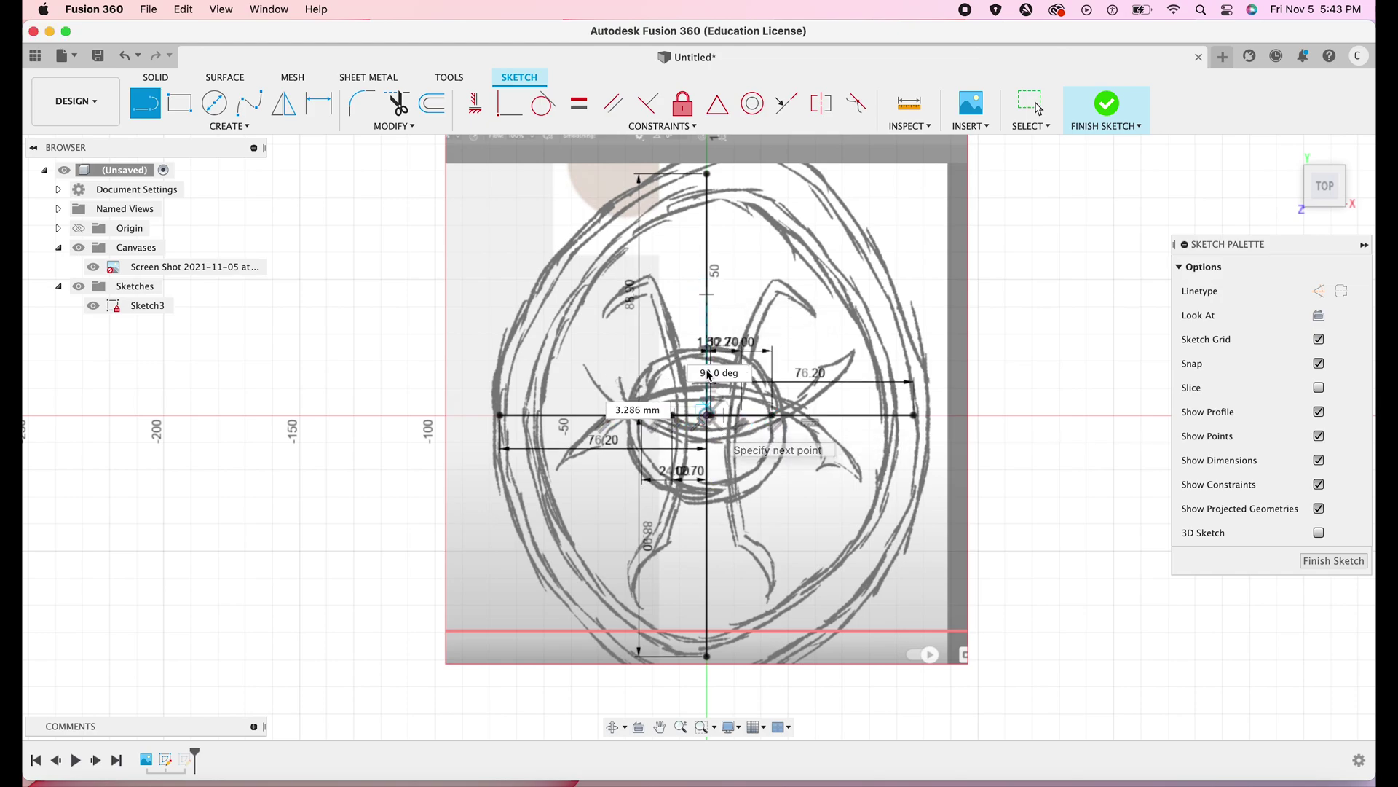
# Draw two 50 mm vertical lines from the origin, one downward and one upward.
pyautogui.click(707, 415)
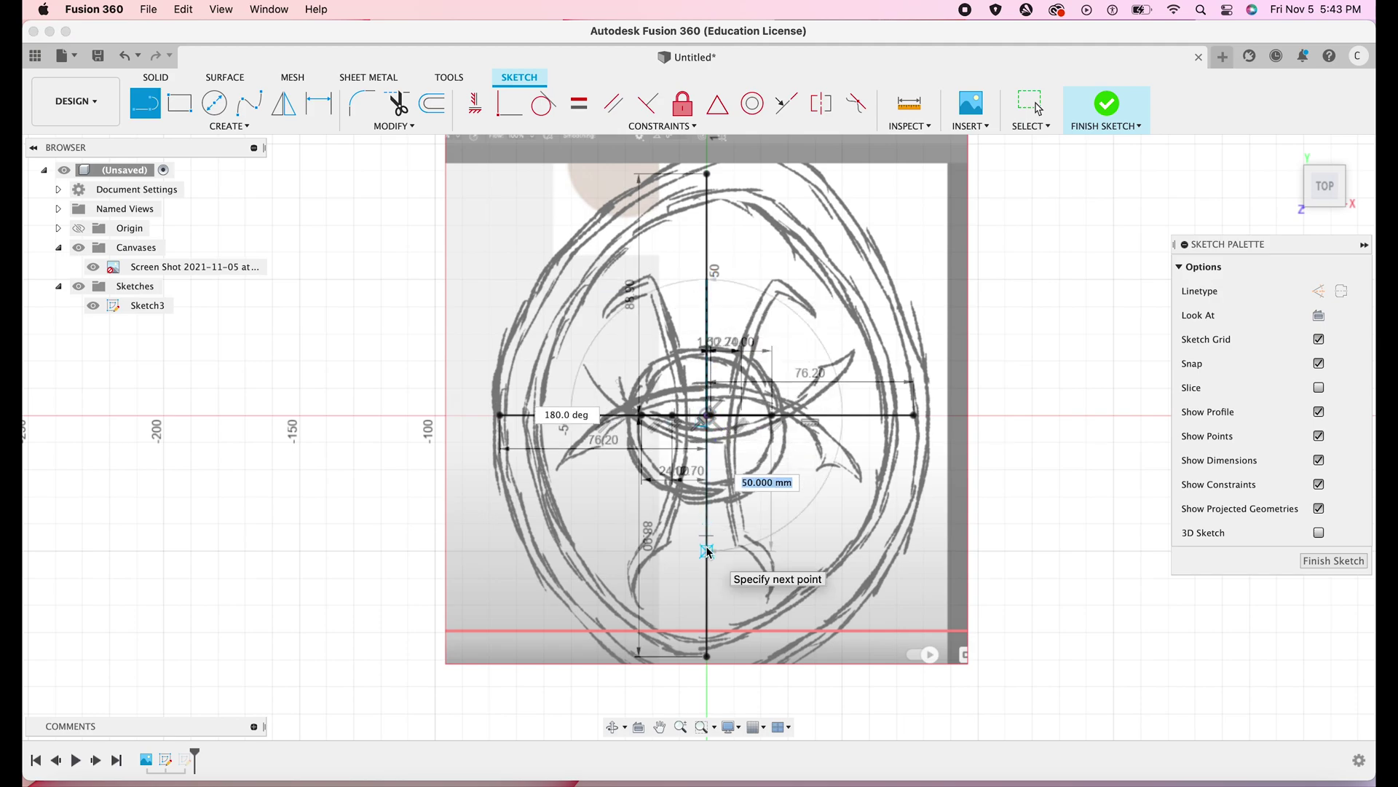
pyautogui.write('50mm')
pyautogui.press('Return')
pyautogui.scroll(4, 758, 421)
pyautogui.click(634, 405)
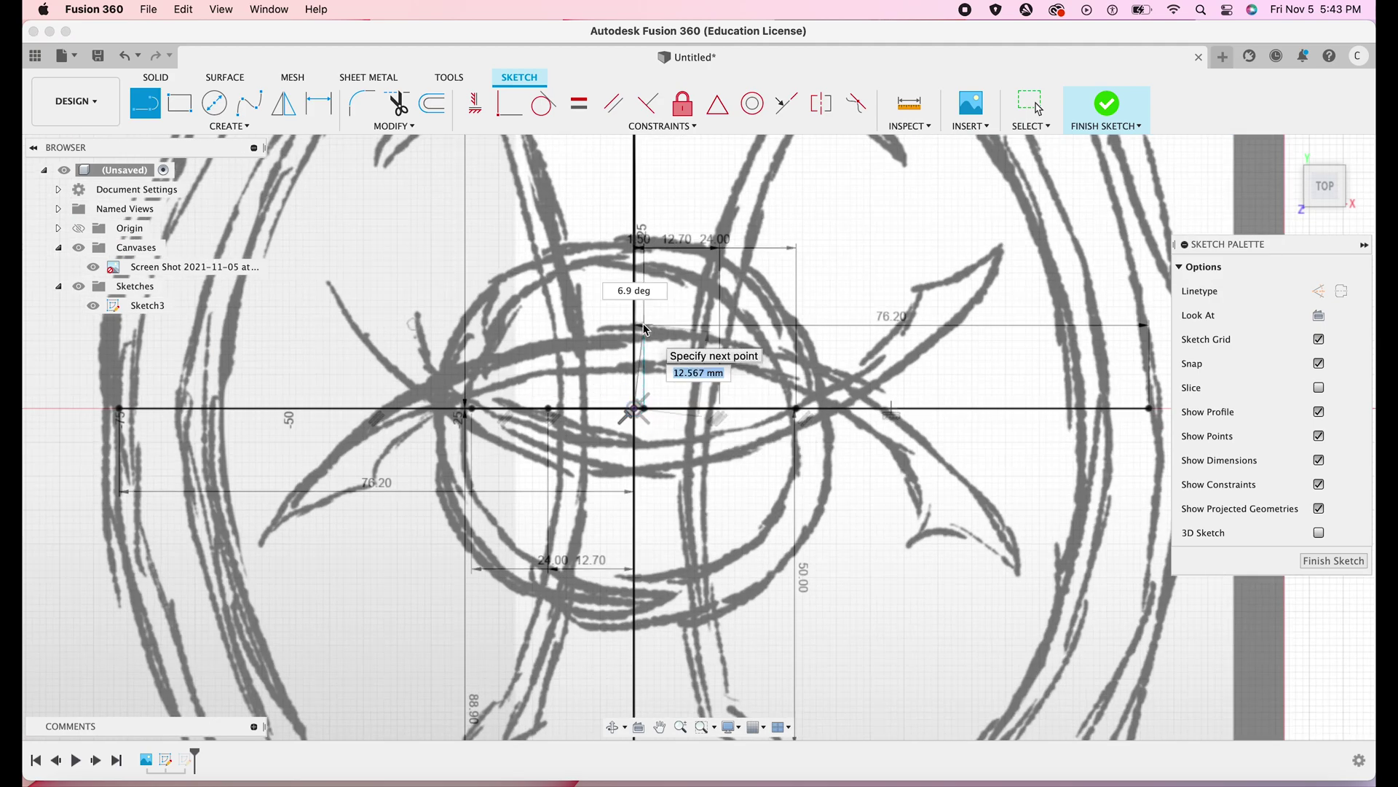
pyautogui.write('50mm')
pyautogui.press('Return')
pyautogui.scroll(-4, 638, 317)
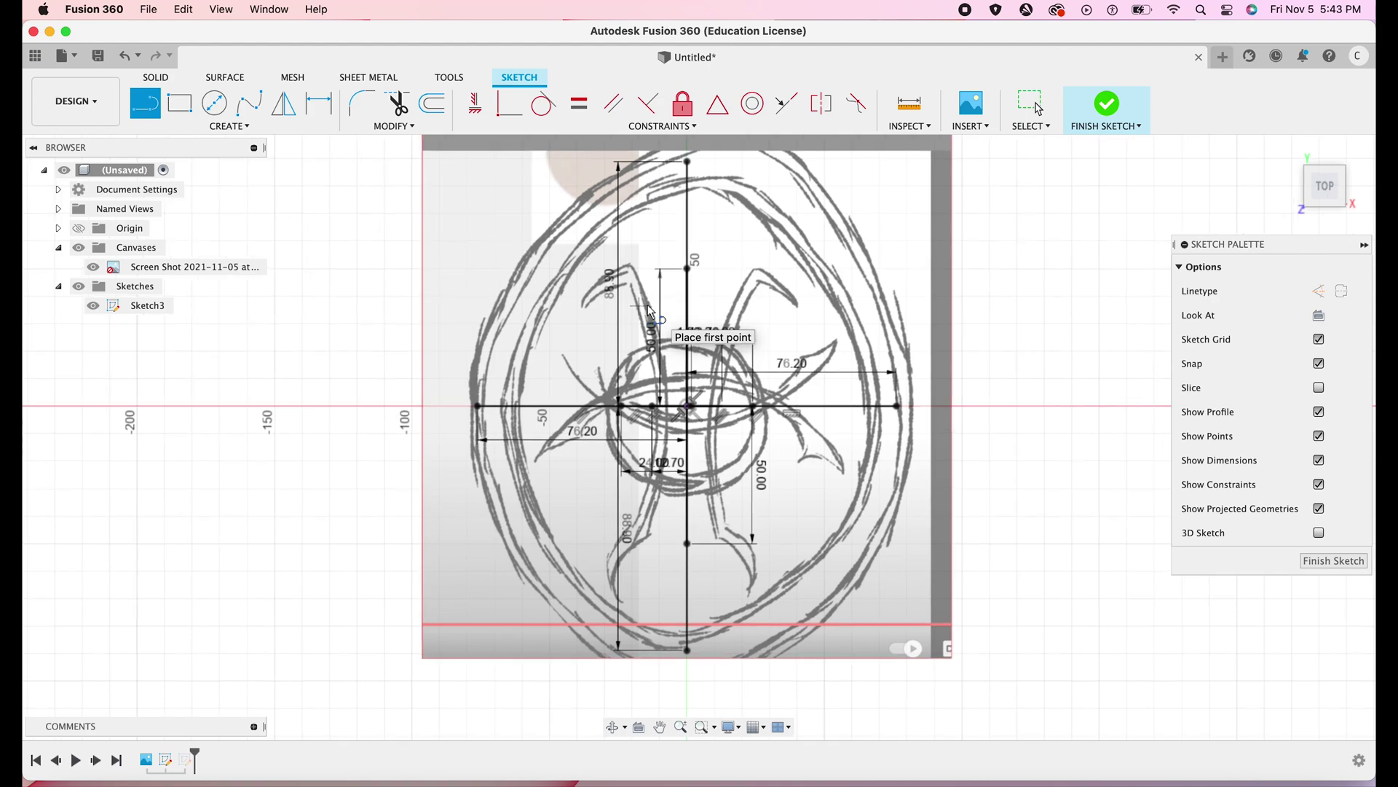
# Draw 20 mm horizontal lines to both sides of the upper 50 mm line's end point.
pyautogui.click(687, 269)
pyautogui.click(632, 269)
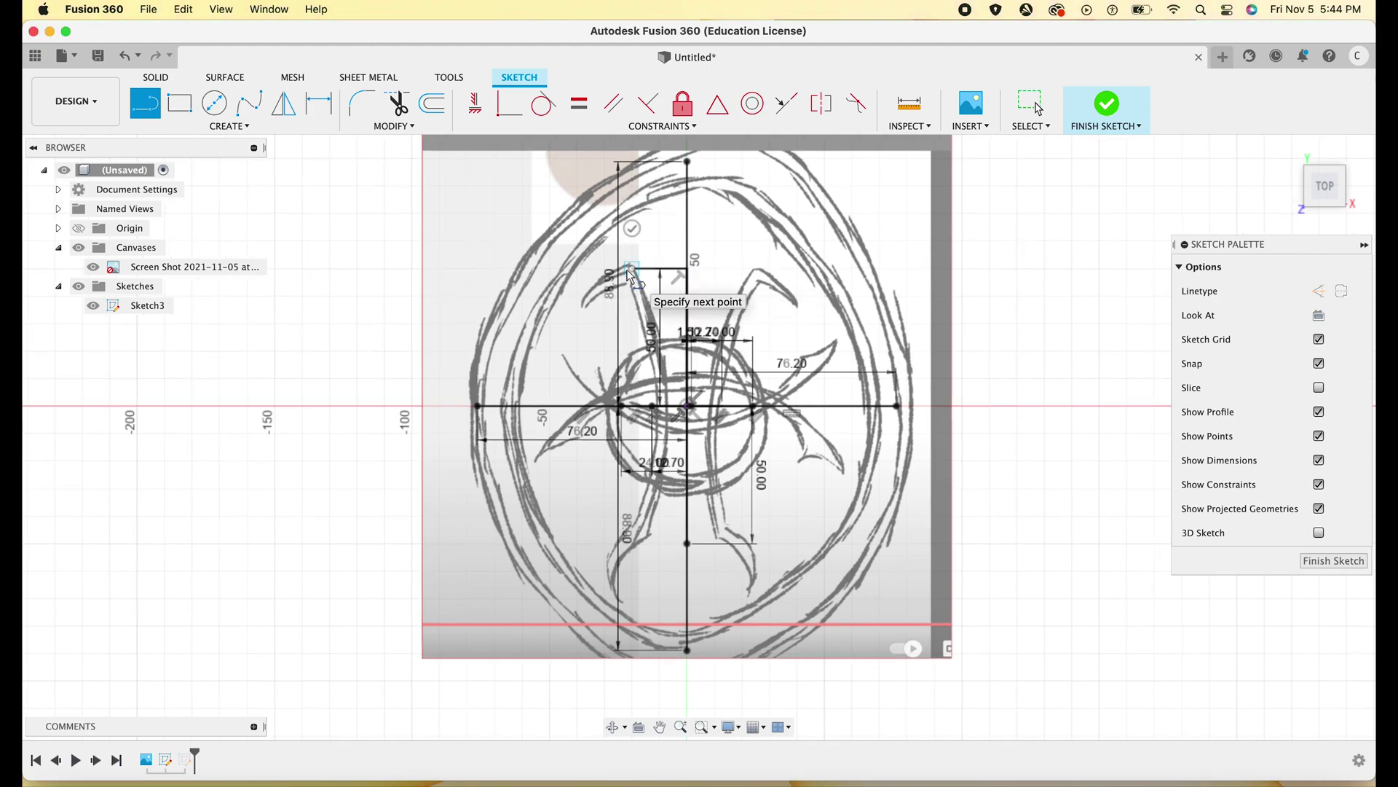
pyautogui.click(631, 228)
pyautogui.write('20')
pyautogui.press('Return')
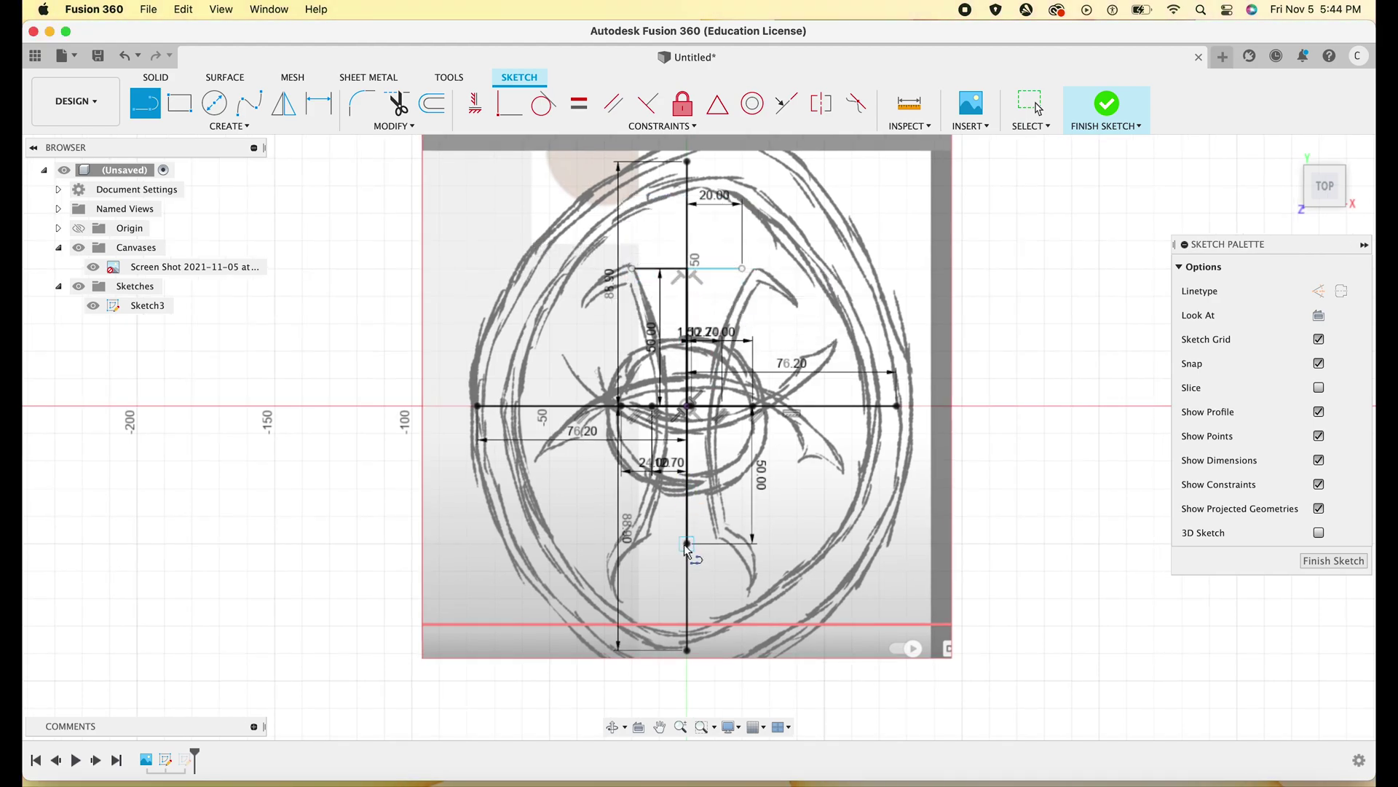
# Draw 20 mm horizontal lines to both sides of the lower 50 mm line's end point.
pyautogui.write('20')
pyautogui.press('Return')
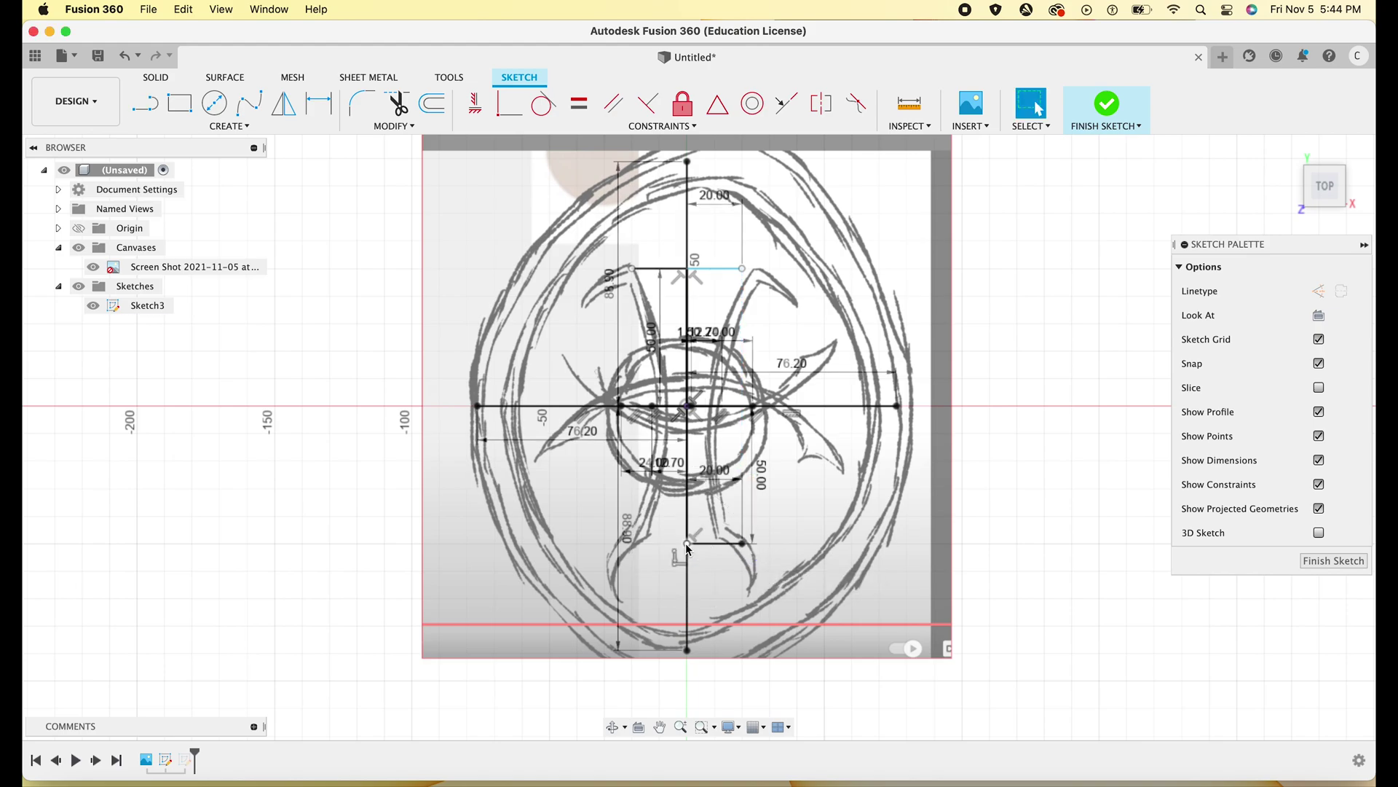
pyautogui.write('20mm')
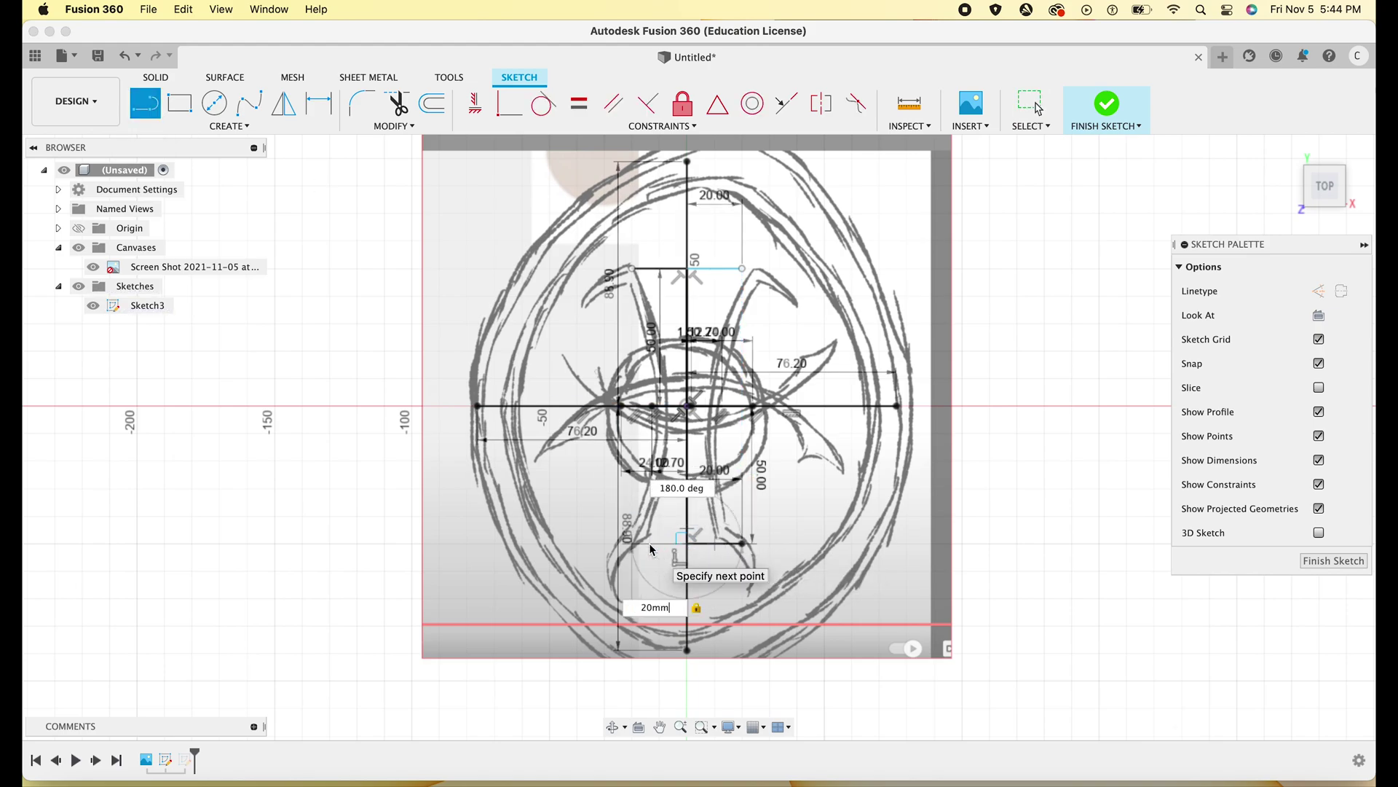
pyautogui.press('Return')
pyautogui.press('Escape')
# Finish the reference-line sketch and hide the canvas image.
pyautogui.click(1108, 109)
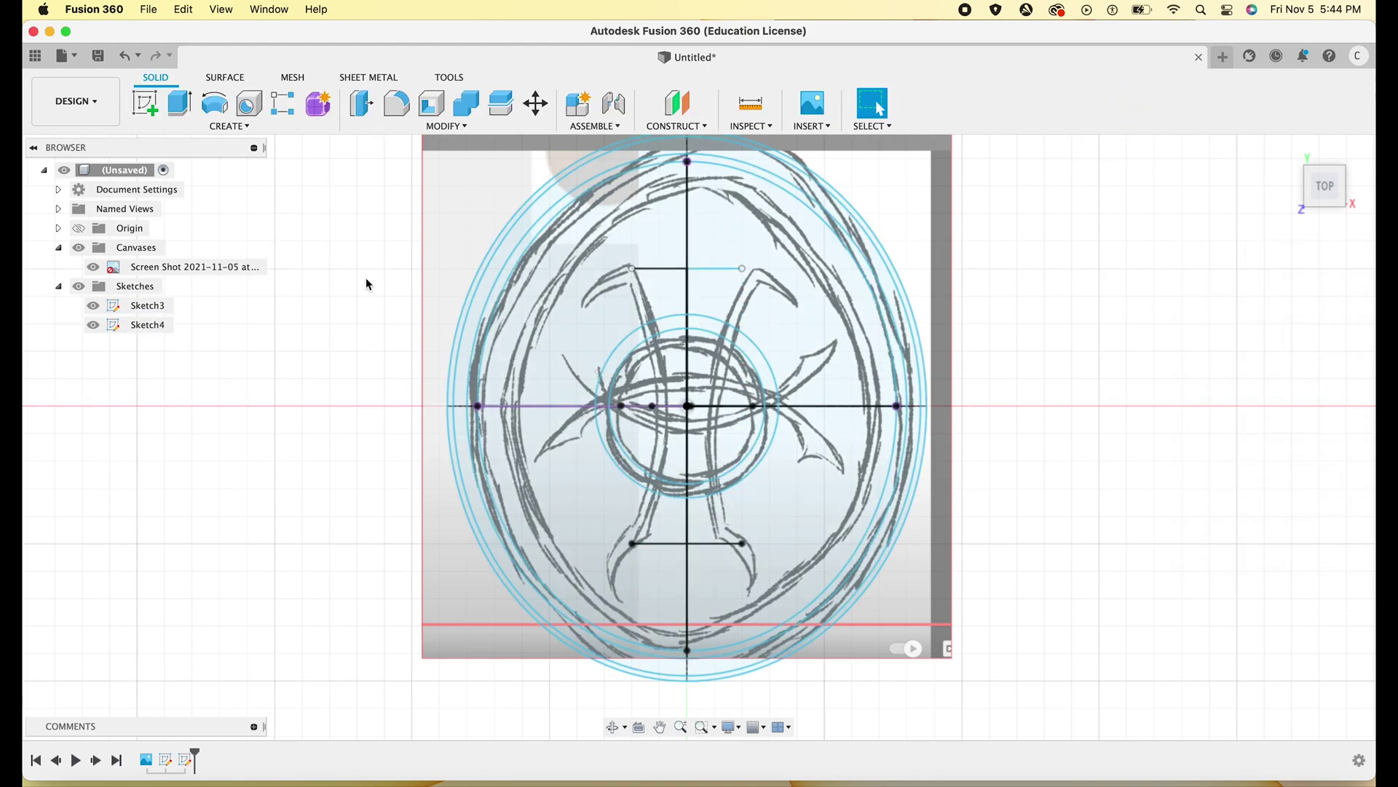
pyautogui.click(92, 267)
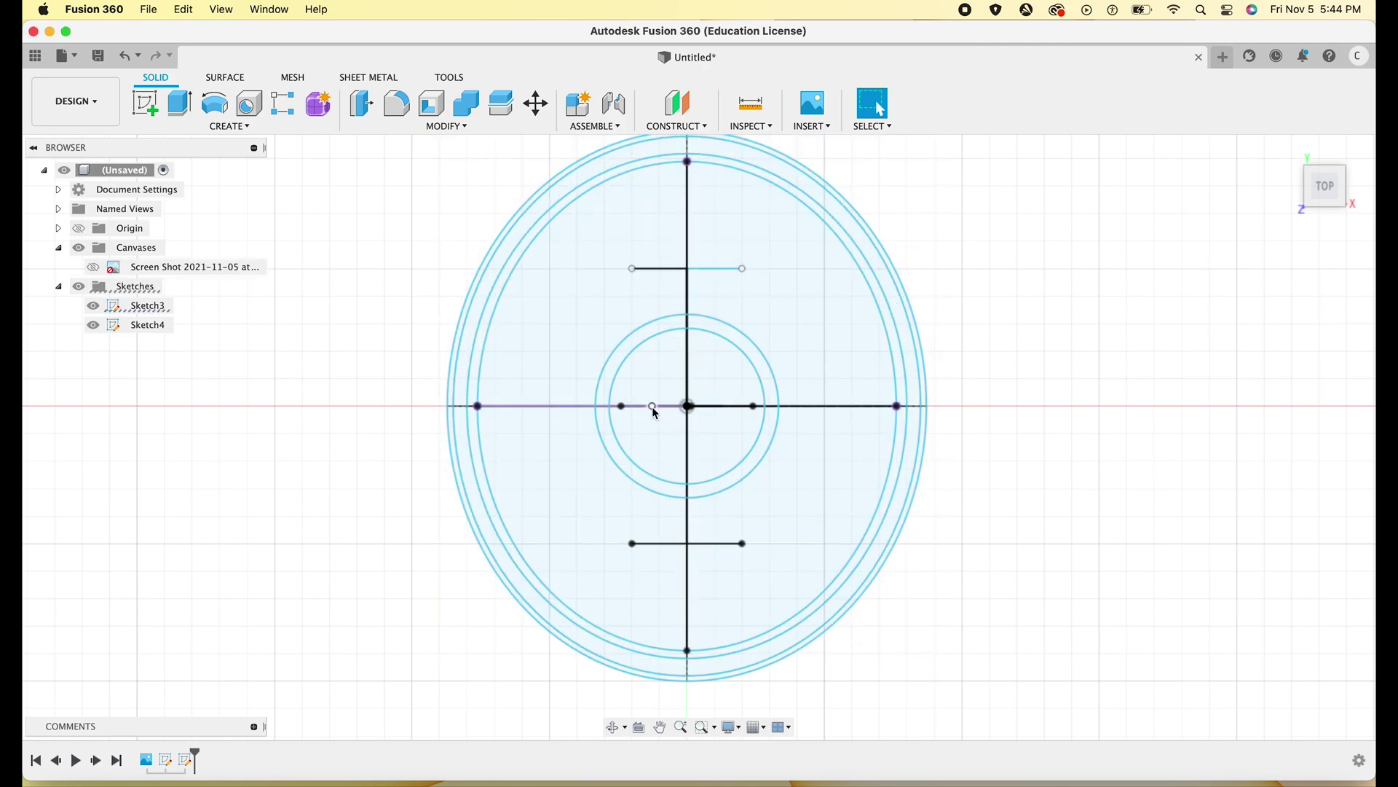
pyautogui.click(99, 327)
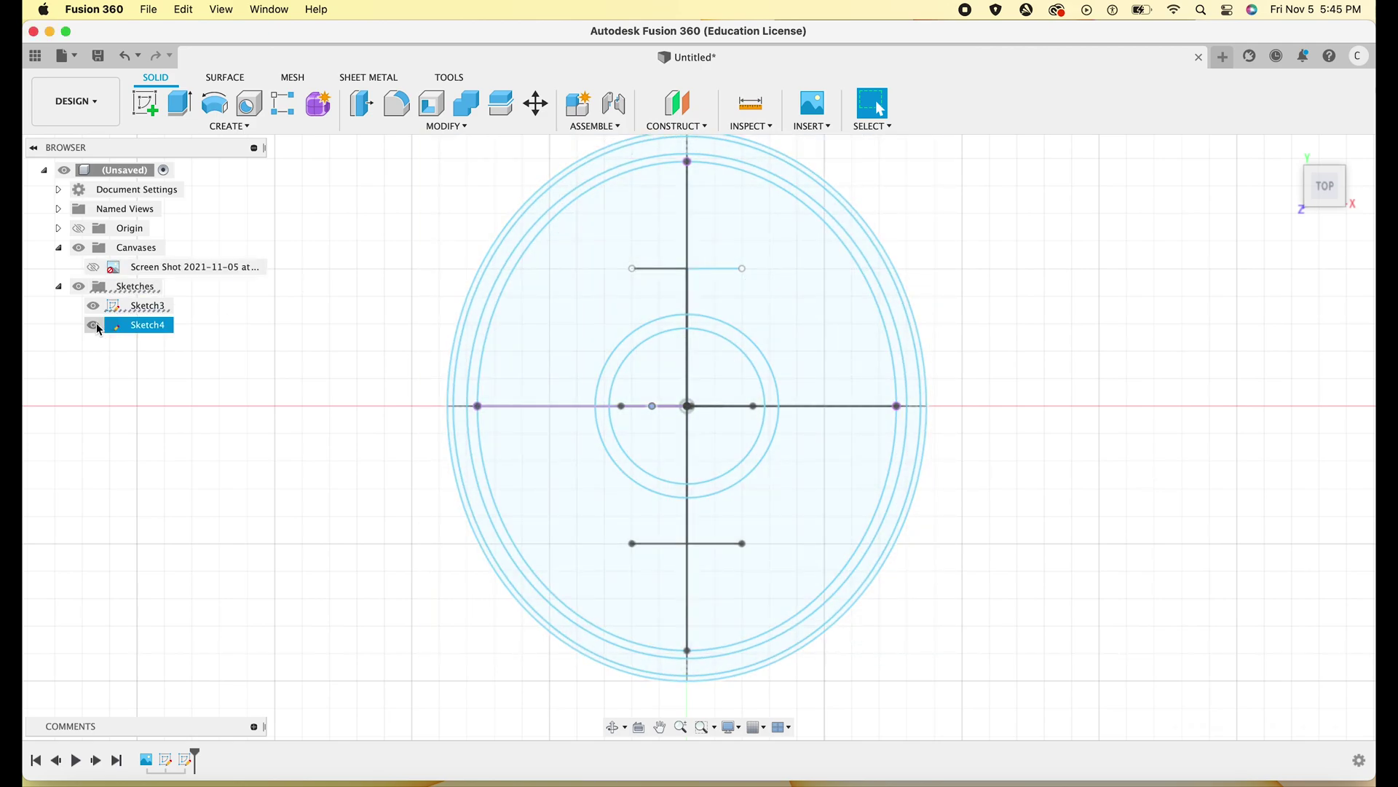
pyautogui.click(94, 267)
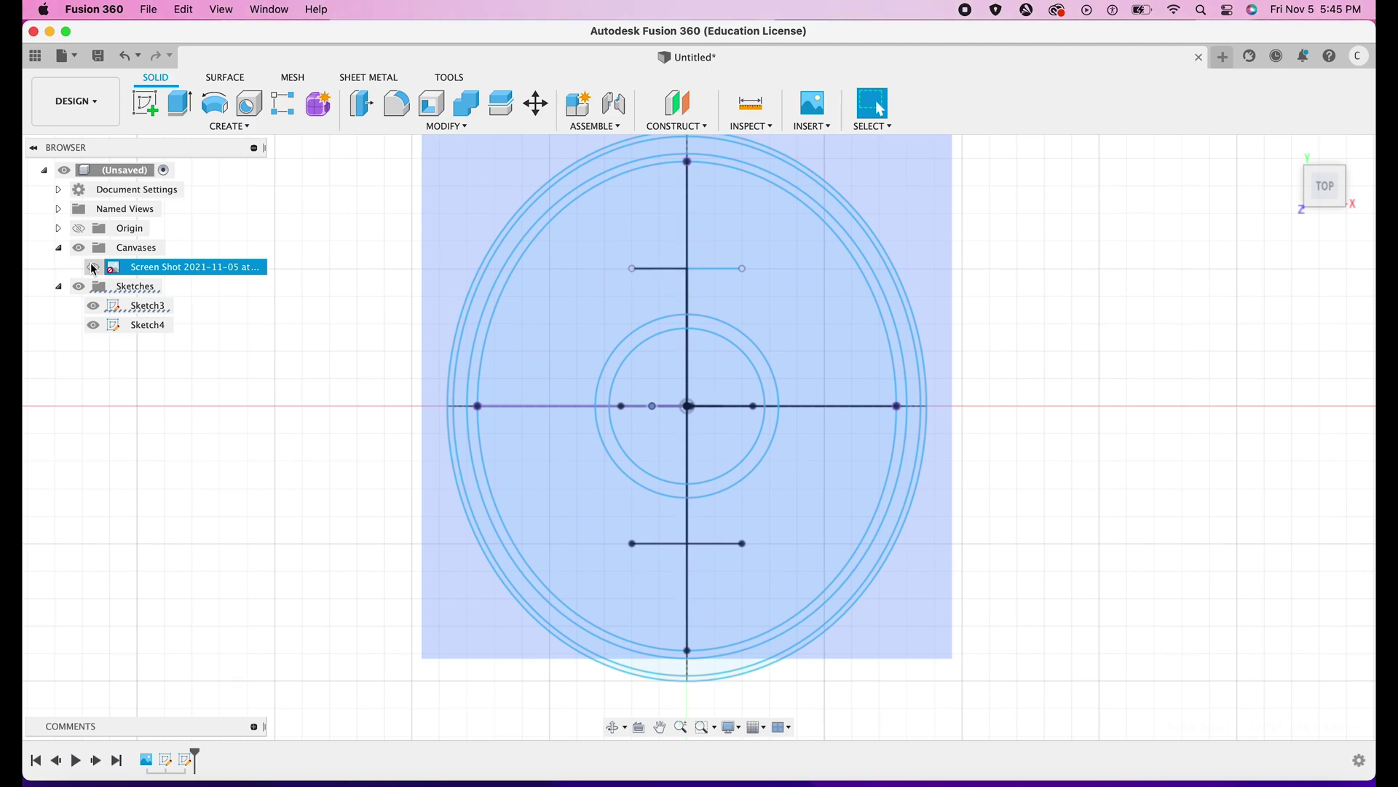
pyautogui.click(93, 266)
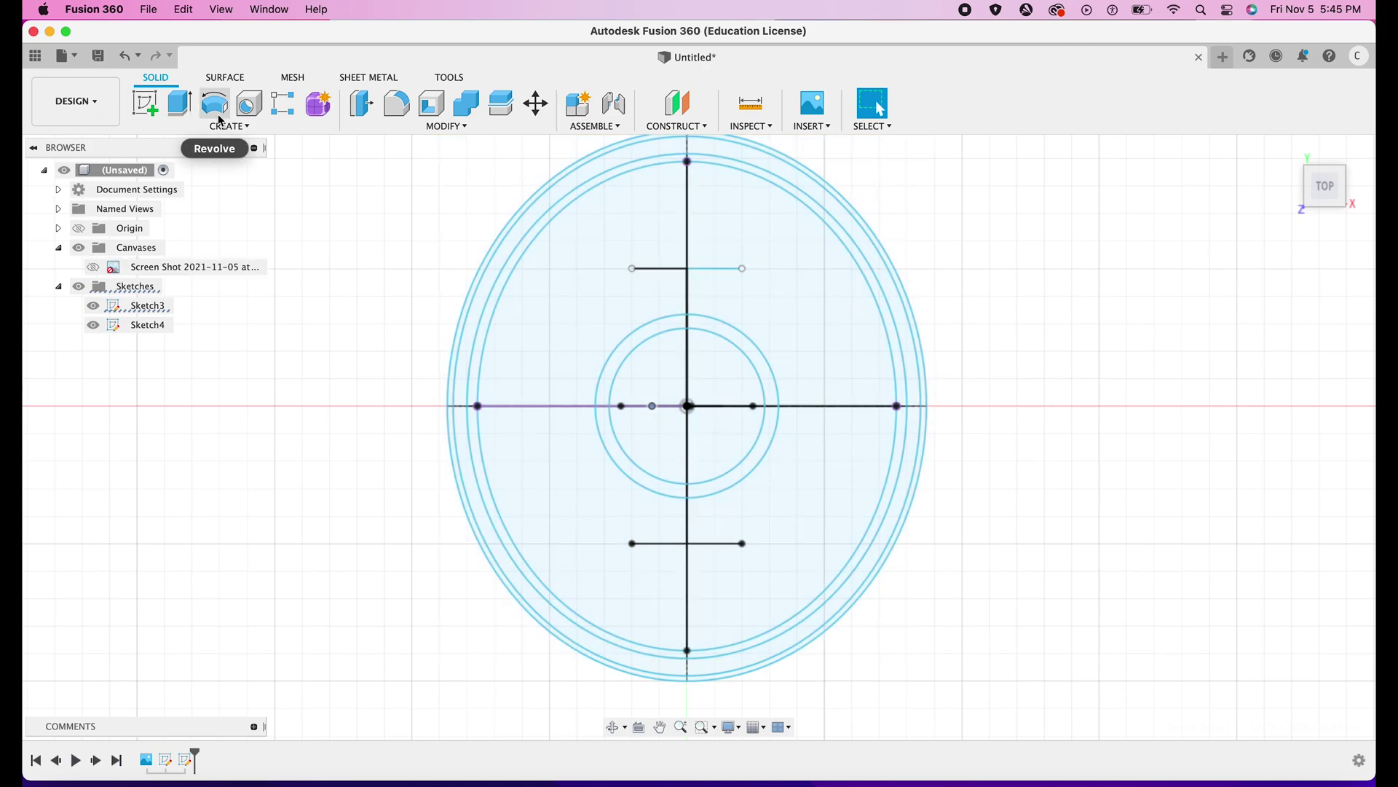
# Reopen Sketch4 and draw two inward-bowing three-point arcs joining the matching ends of the upper and lower horizontal reference lines.
pyautogui.rightClick(128, 327)
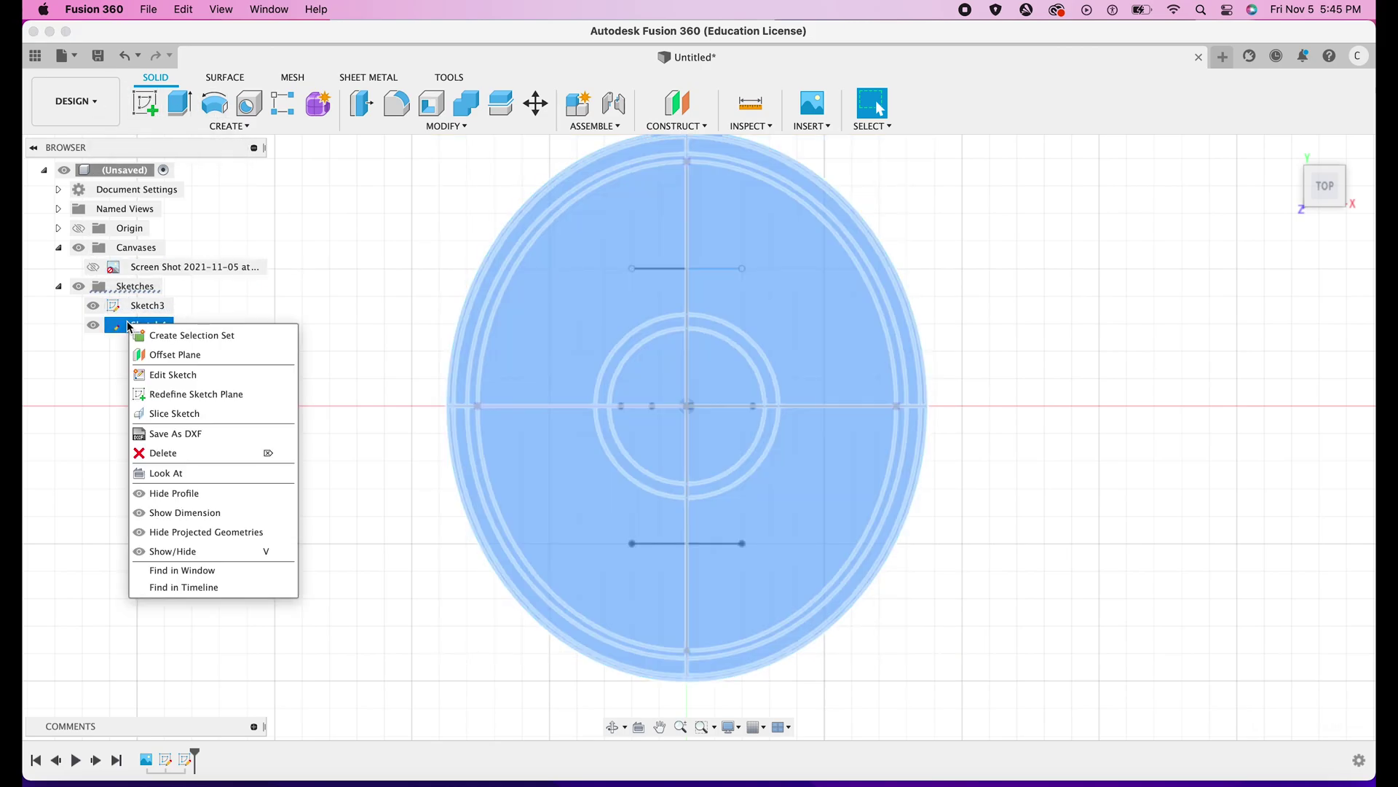
pyautogui.click(169, 375)
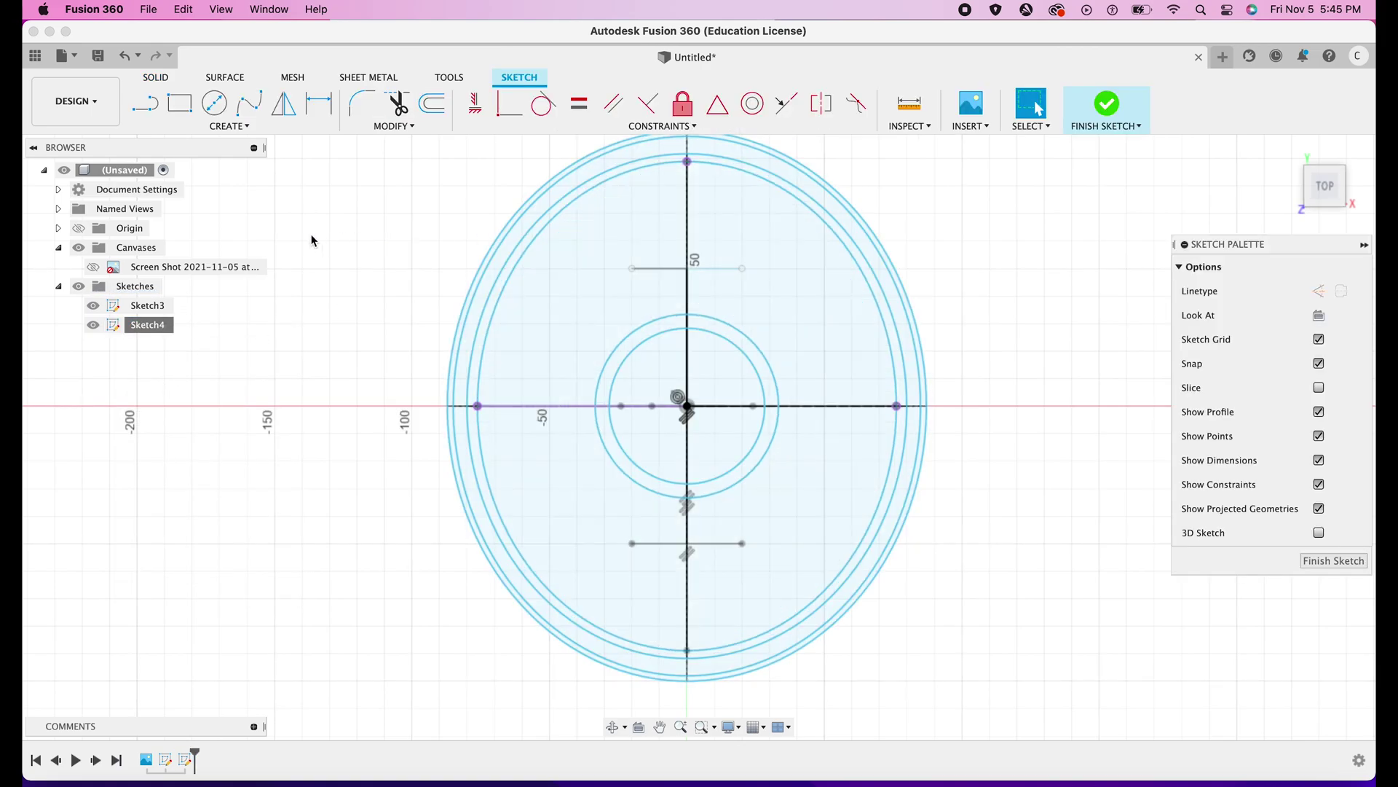
pyautogui.click(202, 128)
pyautogui.moveTo(195, 203)
pyautogui.click(326, 195)
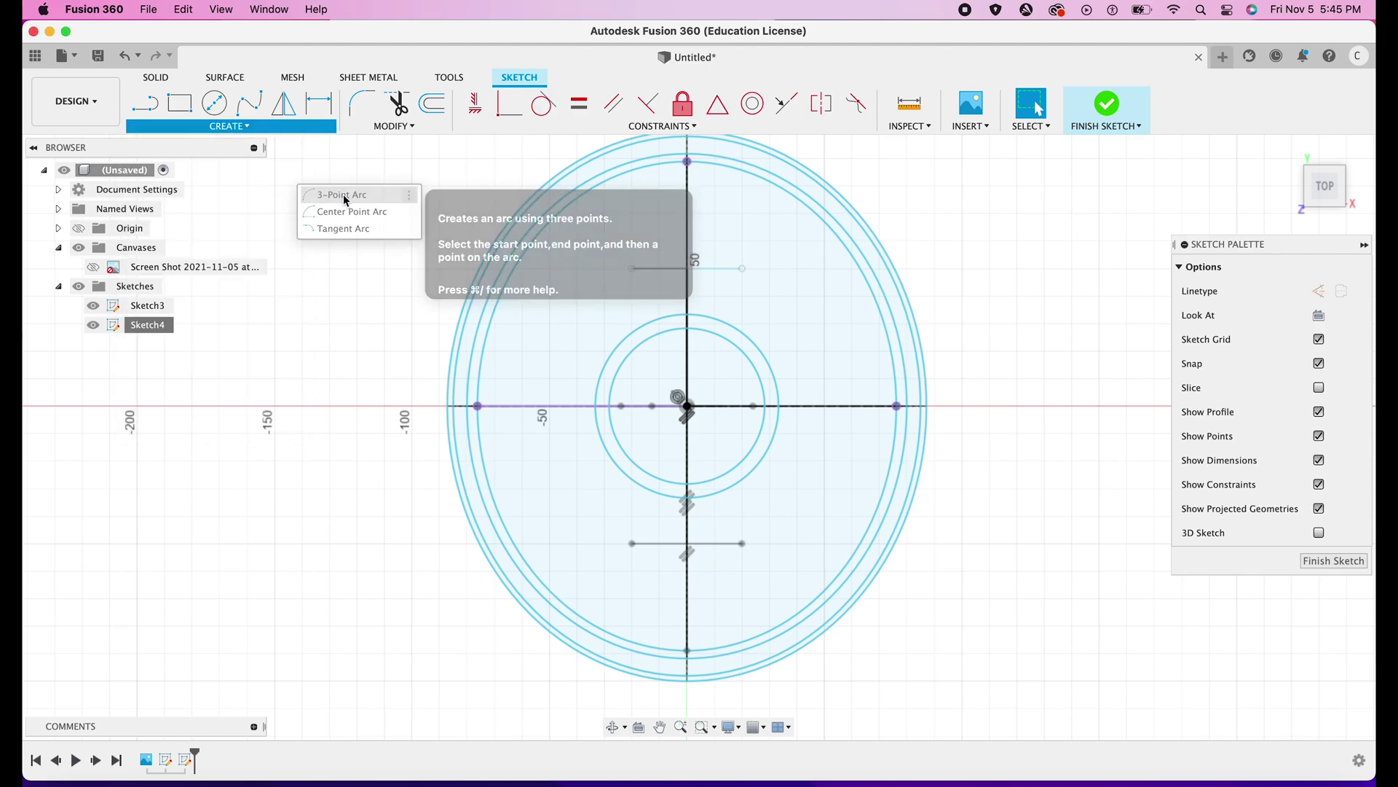
pyautogui.click(743, 544)
pyautogui.click(743, 268)
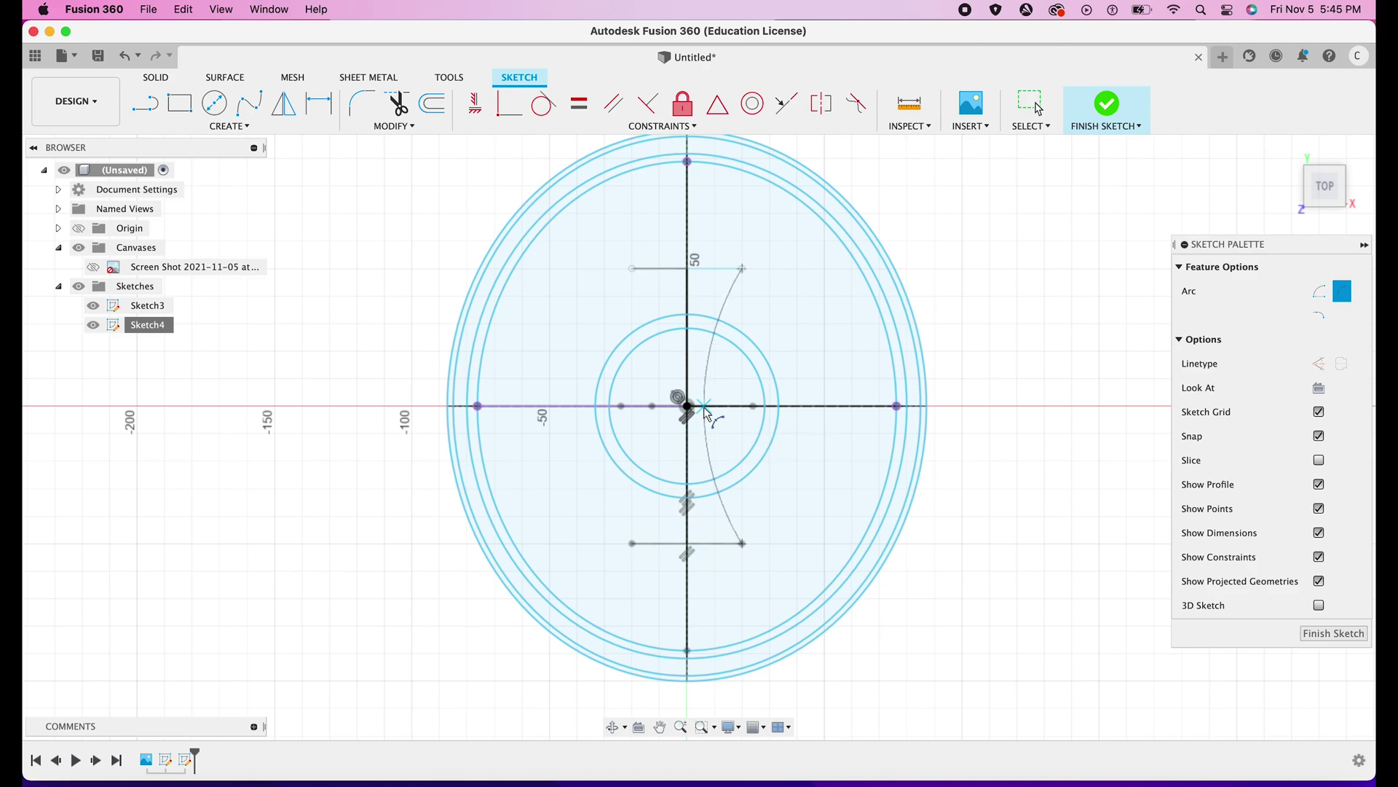
pyautogui.click(704, 406)
pyautogui.click(632, 543)
pyautogui.click(632, 268)
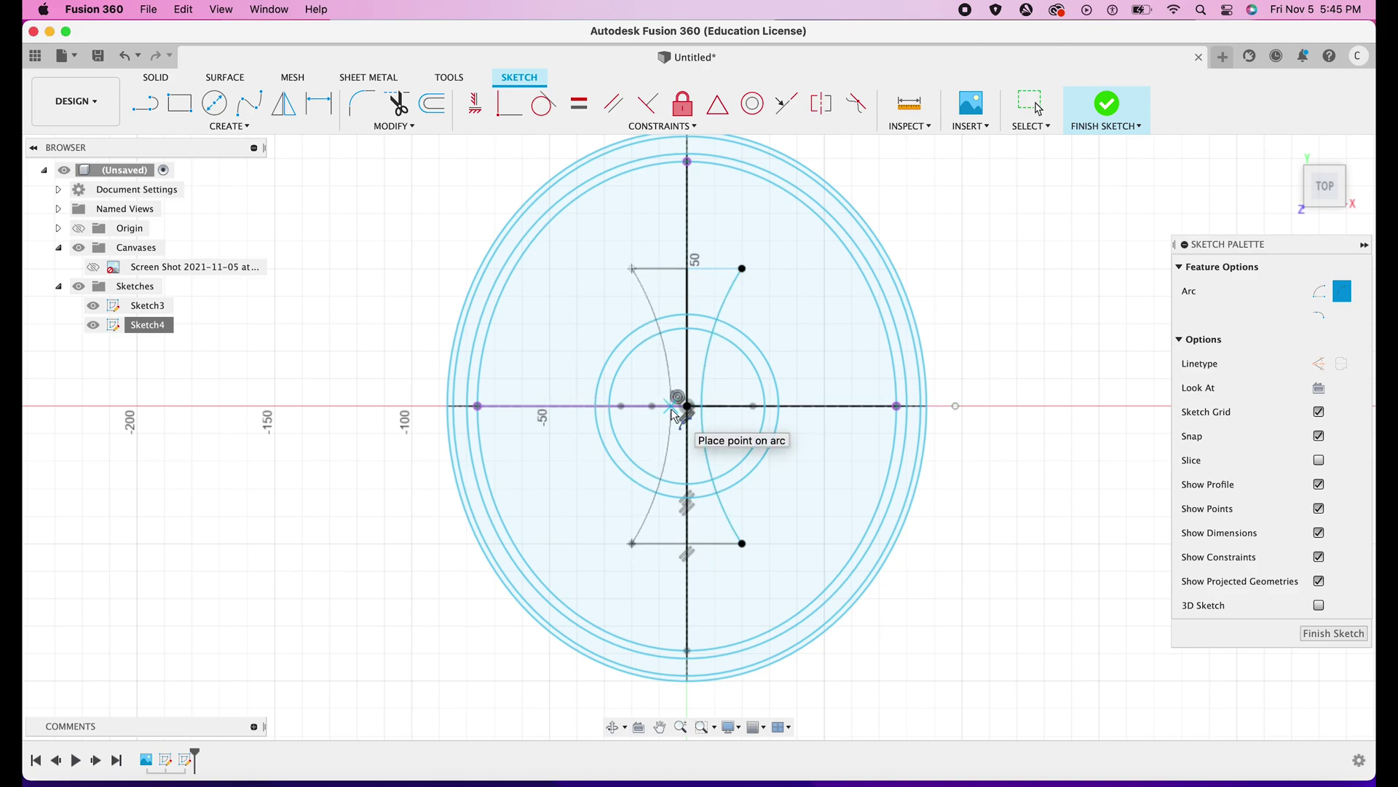
# Draw a second pair of inward-bowing three-point arcs just outside the first pair, one on each side.
pyautogui.click(616, 269)
pyautogui.click(619, 543)
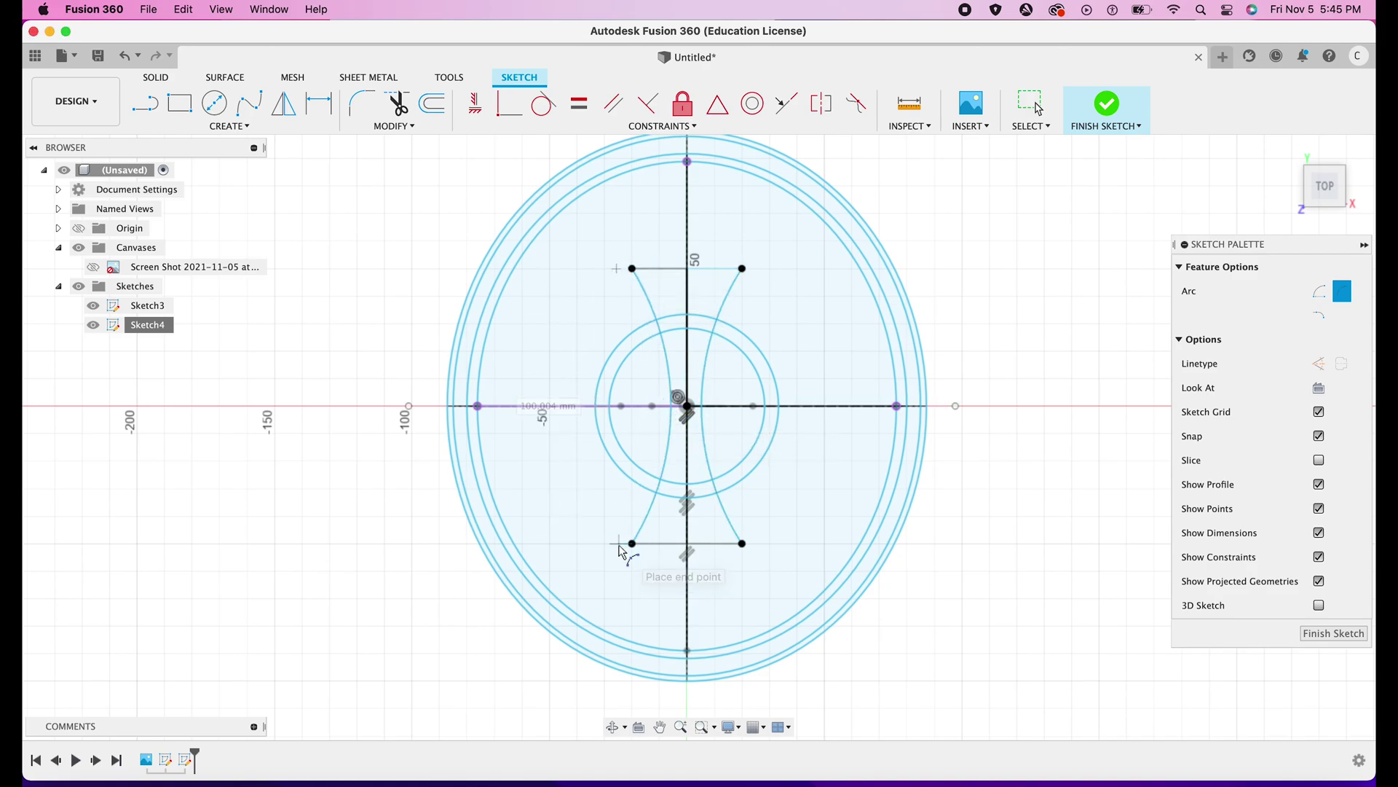
pyautogui.click(668, 406)
pyautogui.click(761, 269)
pyautogui.click(757, 544)
pyautogui.click(704, 405)
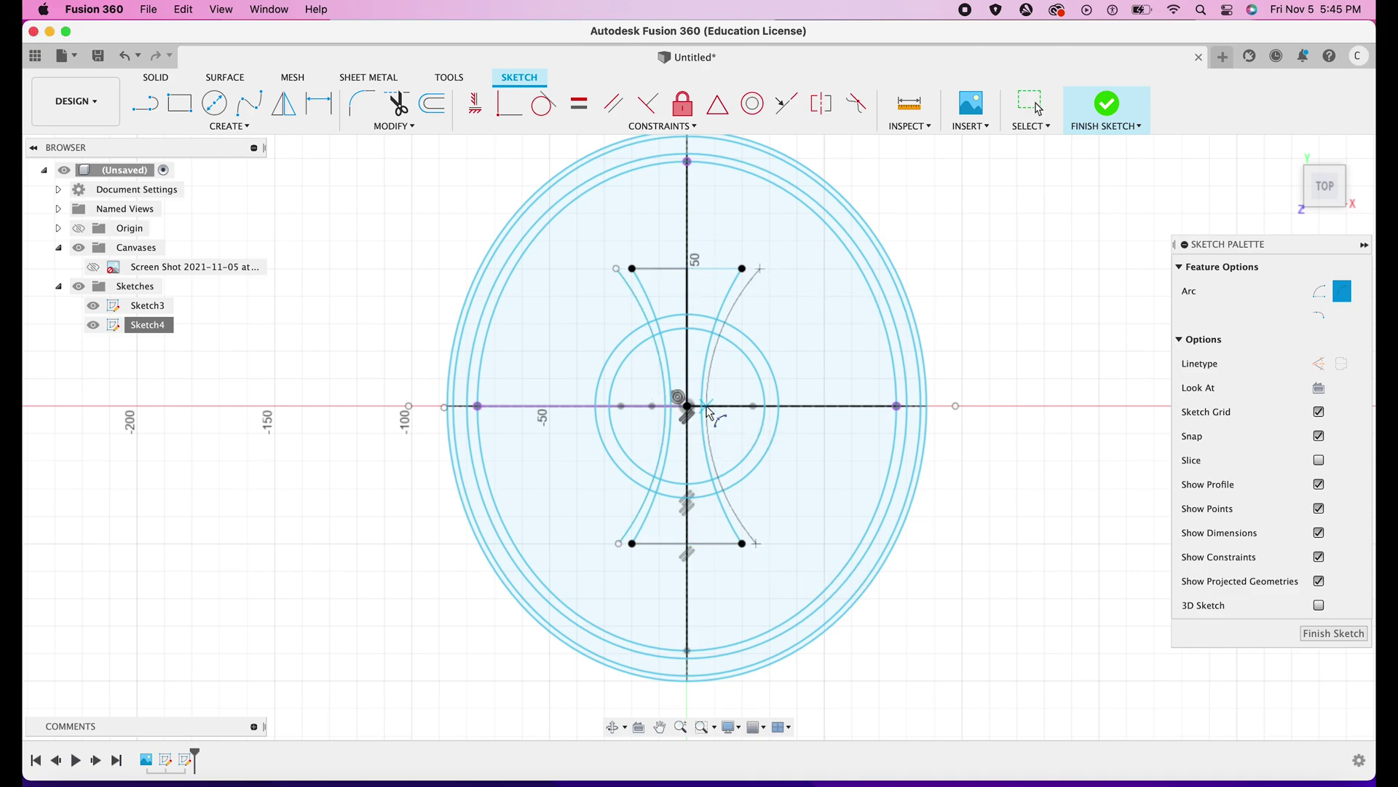
# Consult the canvas image and sketch a small outward-curling hook with three-point arcs at the upper end of the left arc pair.
pyautogui.click(93, 268)
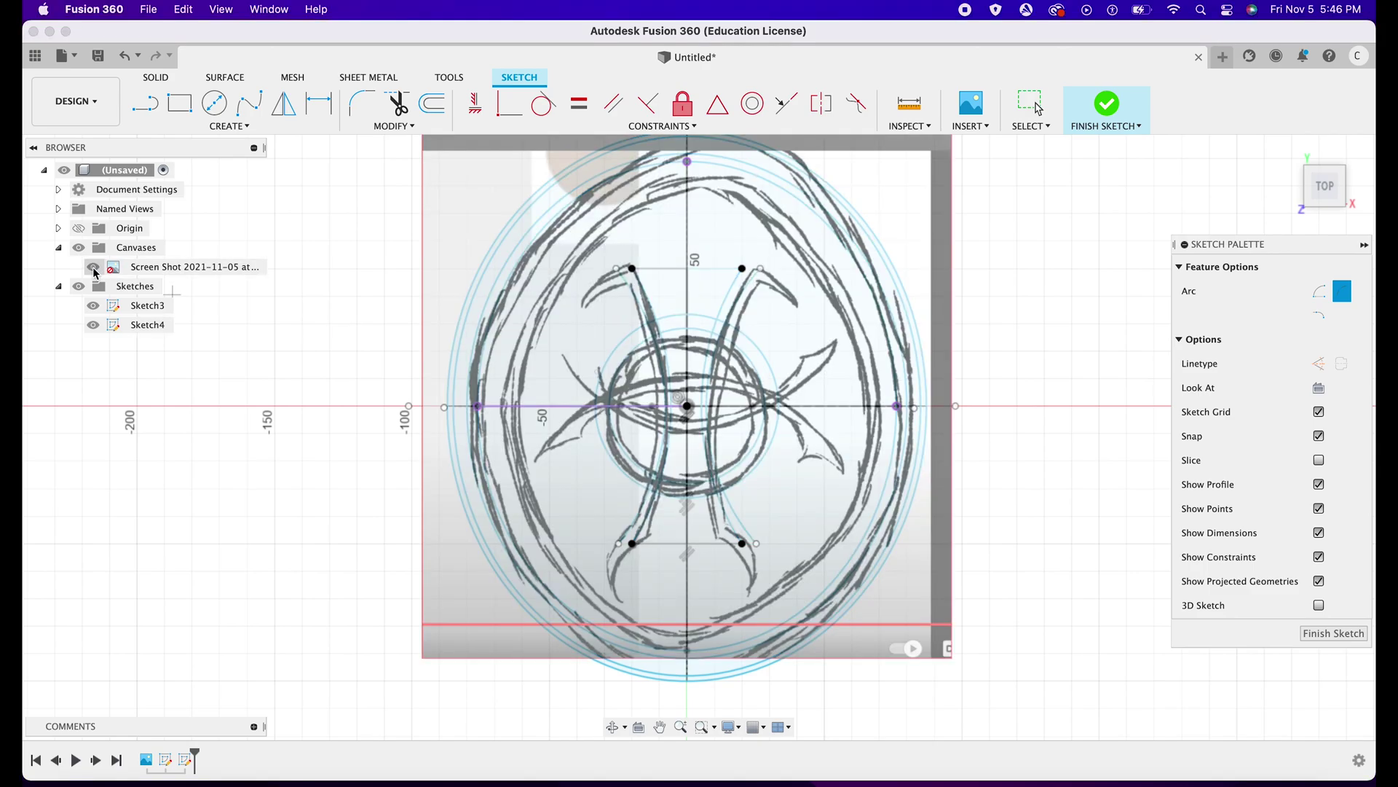
pyautogui.click(93, 268)
pyautogui.click(617, 269)
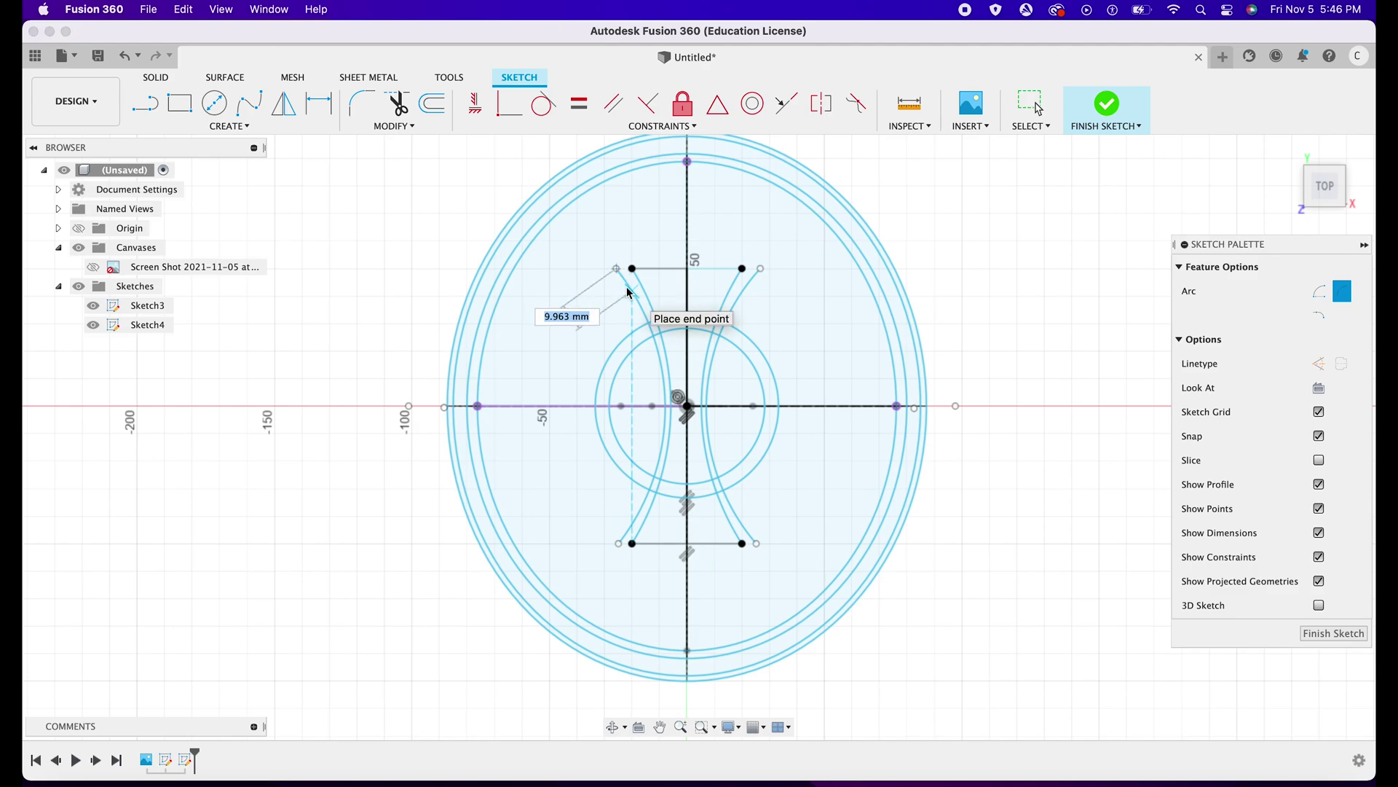
pyautogui.click(577, 295)
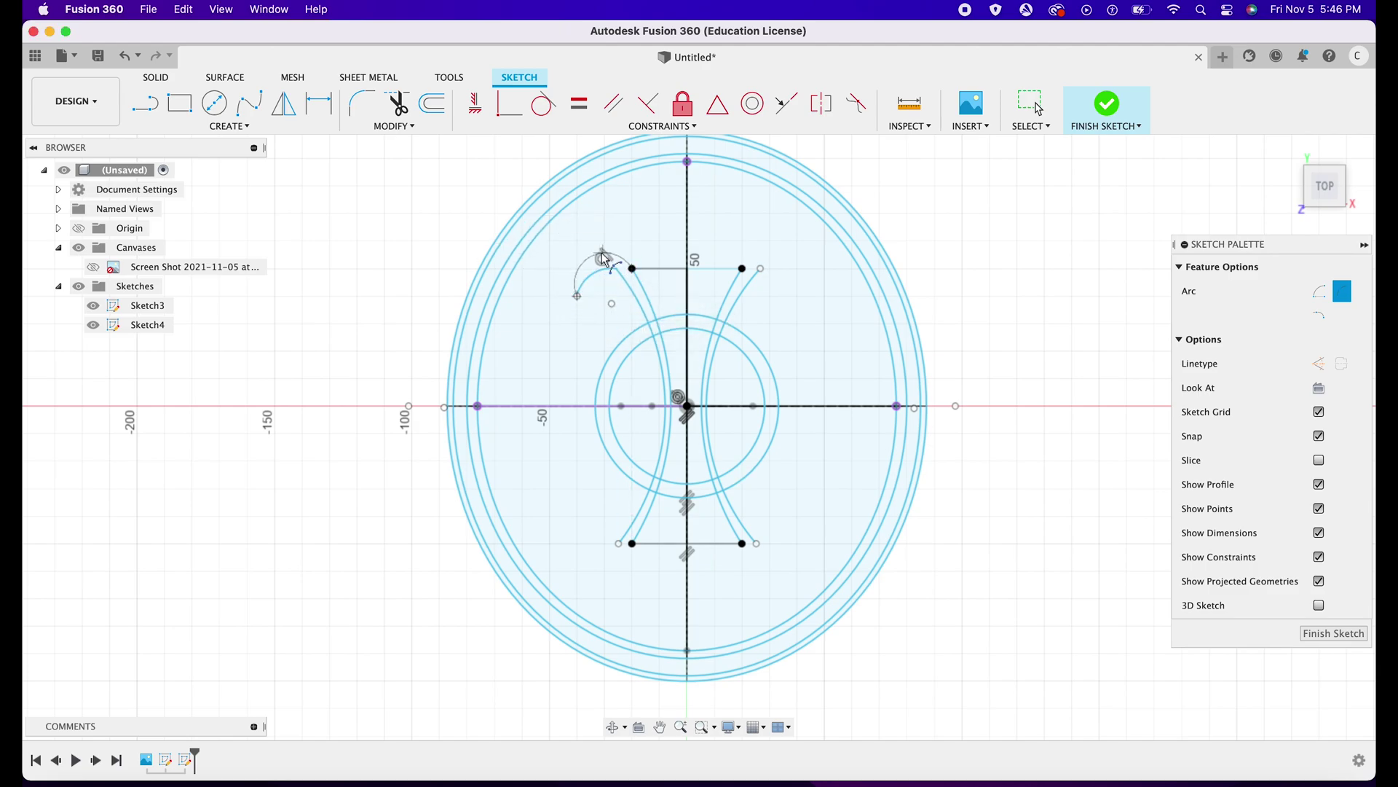
pyautogui.click(599, 252)
# Finish the sketch and hide the reference-line sketch, Sketch3.
pyautogui.press('Escape')
pyautogui.click(1106, 108)
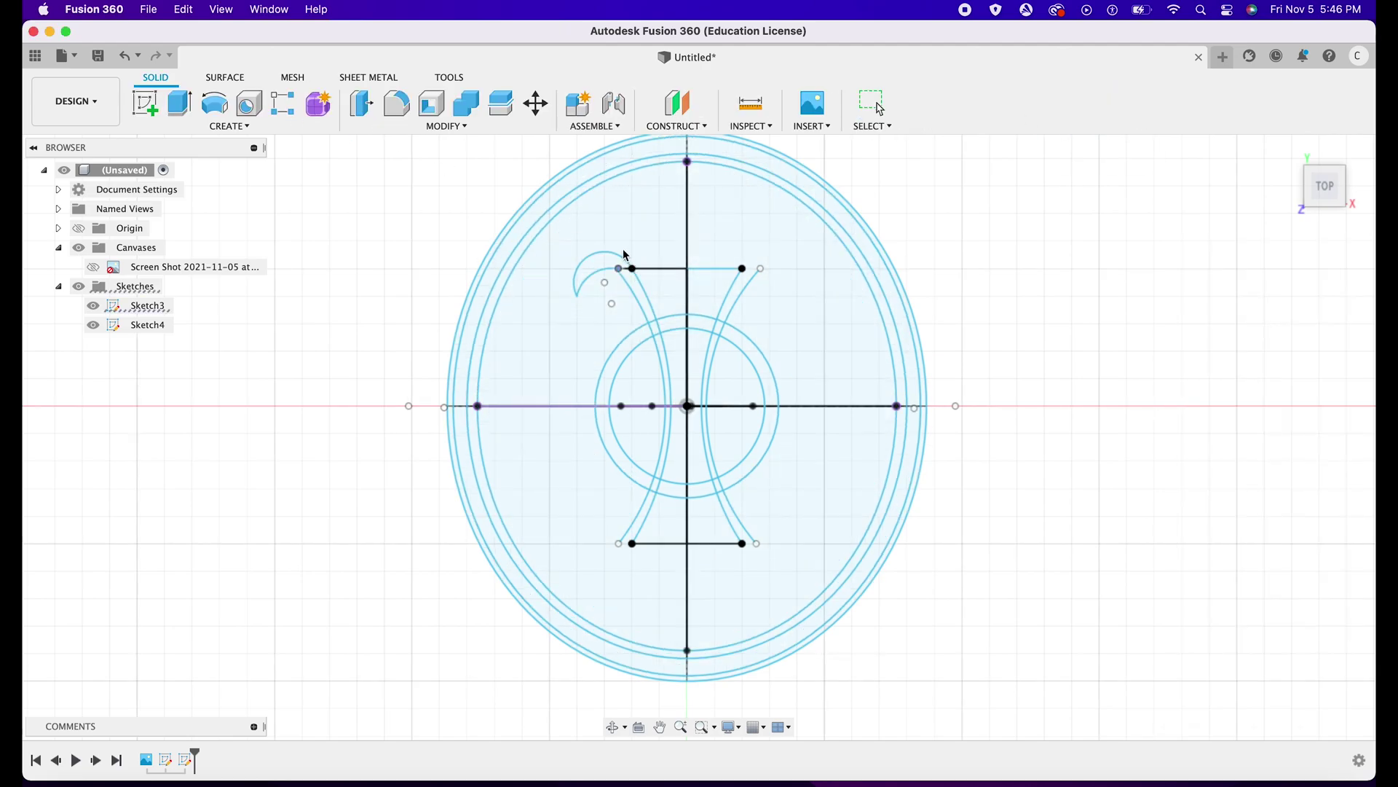
pyautogui.click(99, 309)
pyautogui.click(95, 306)
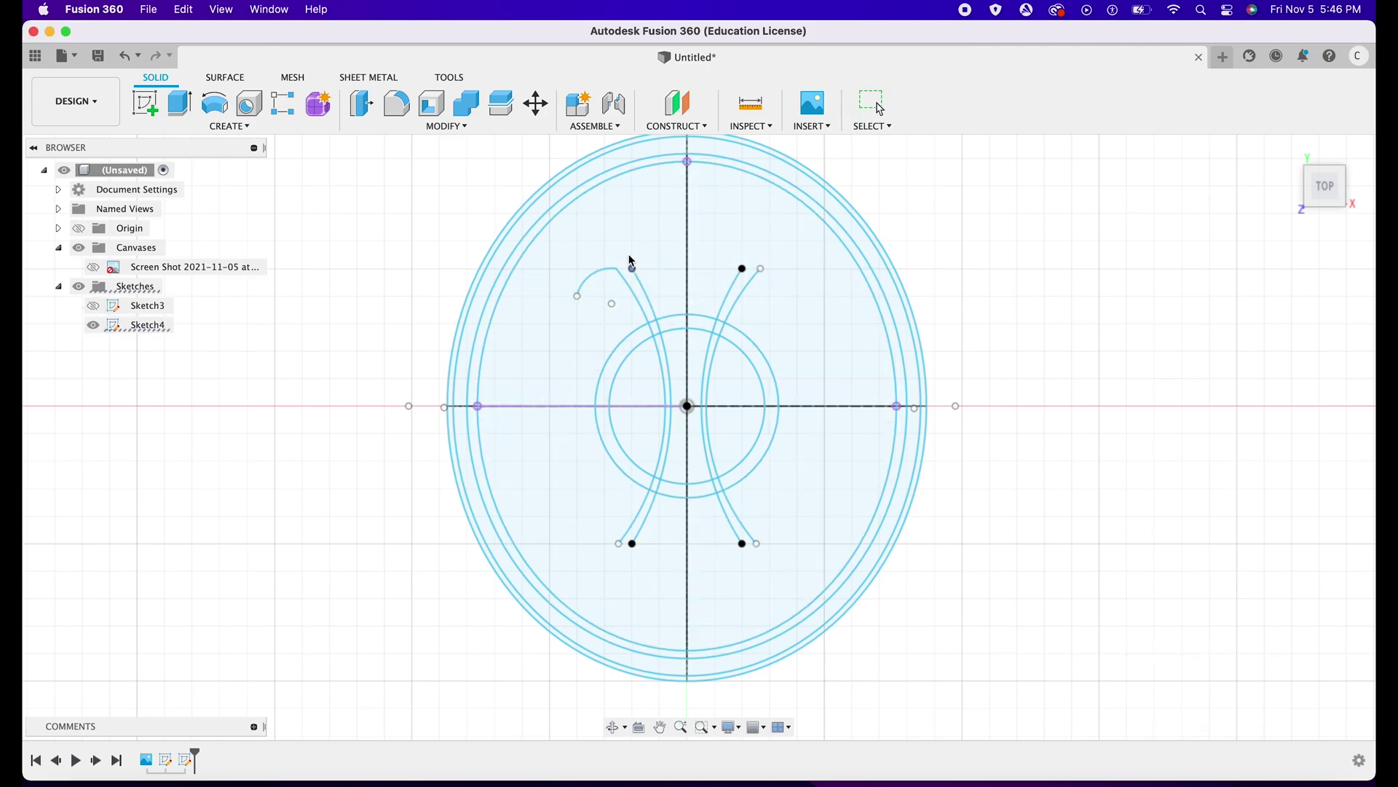
# Try to move the upper end point of the inner left arc 10 mm upward.
pyautogui.click(632, 268)
pyautogui.press('m')
pyautogui.moveTo(632, 241); pyautogui.dragTo(631, 195)
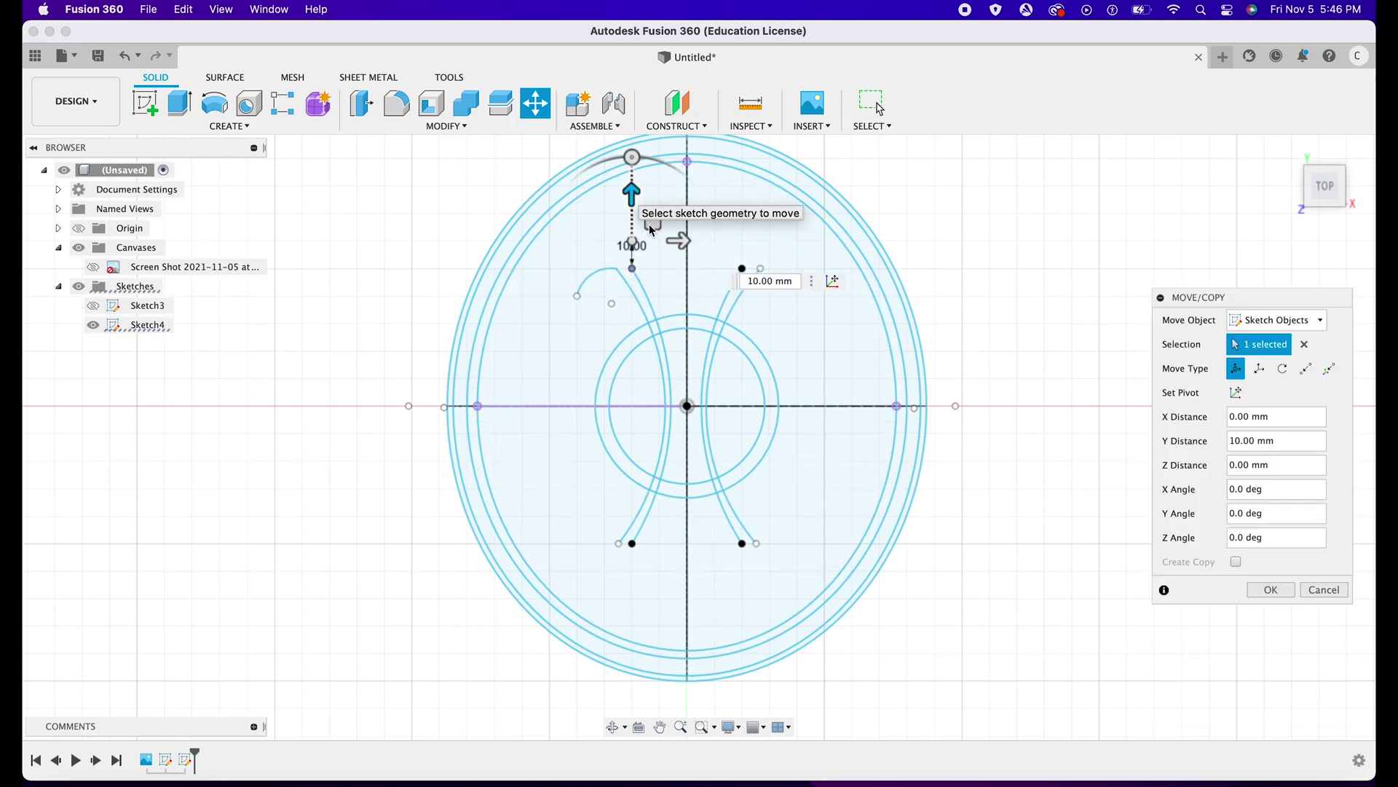
pyautogui.click(1327, 588)
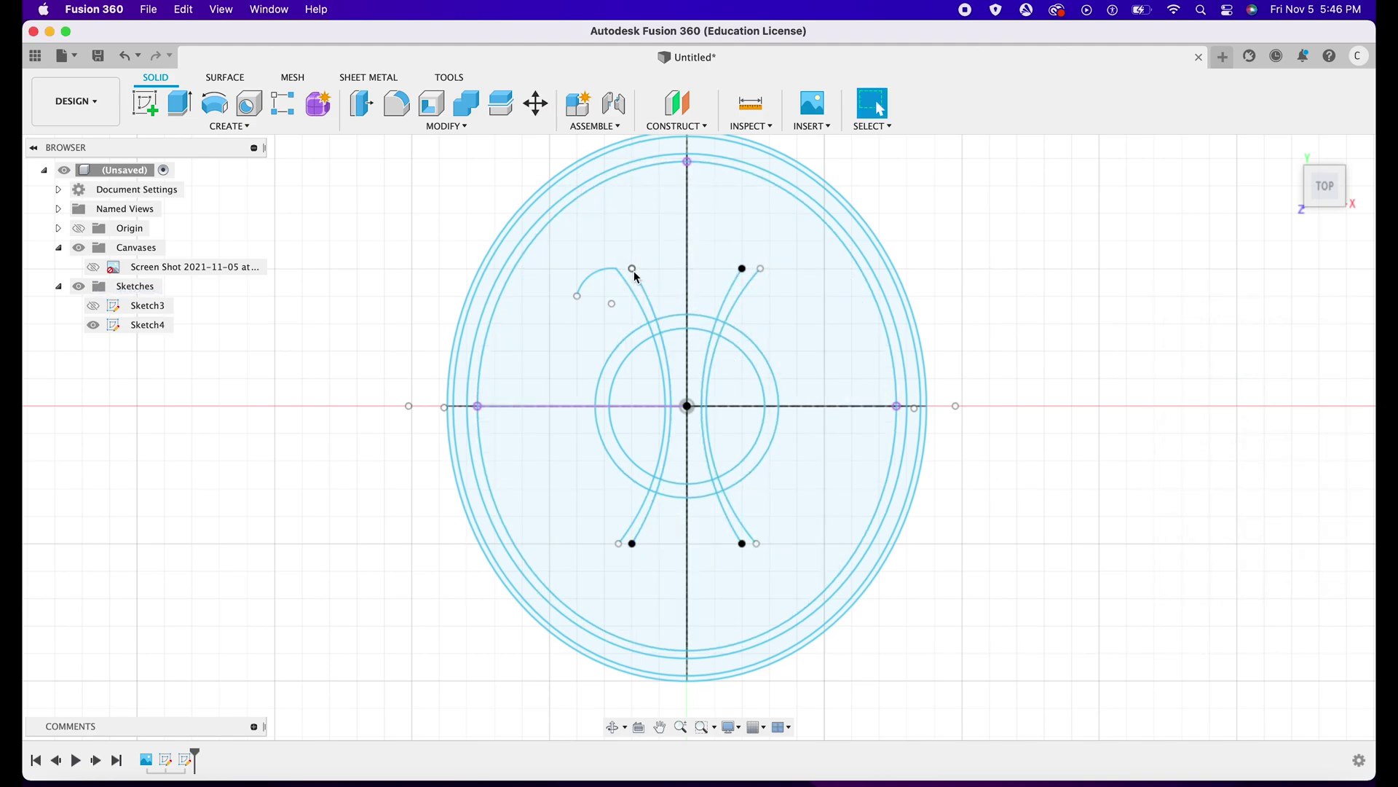
pyautogui.moveTo(642, 281); pyautogui.dragTo(638, 280)
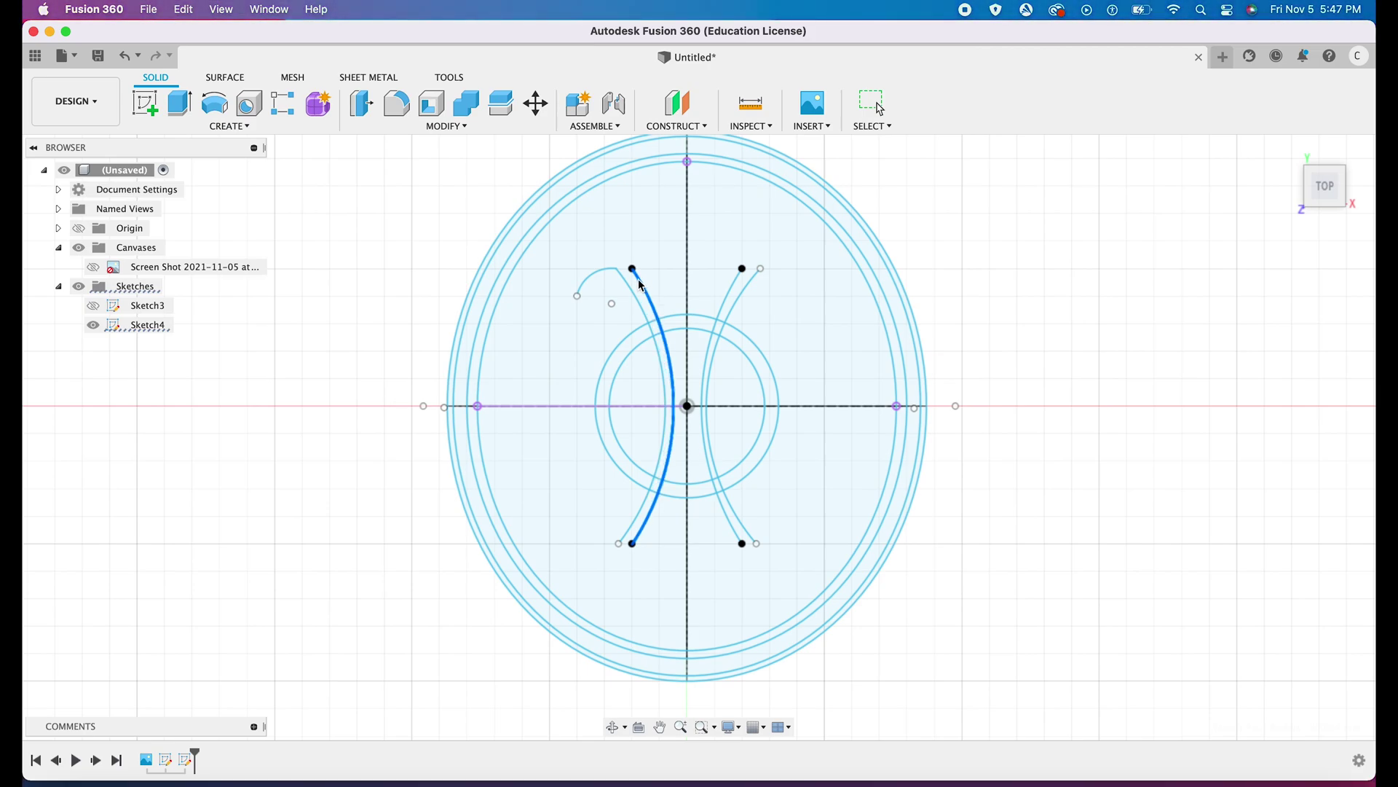
pyautogui.click(125, 56)
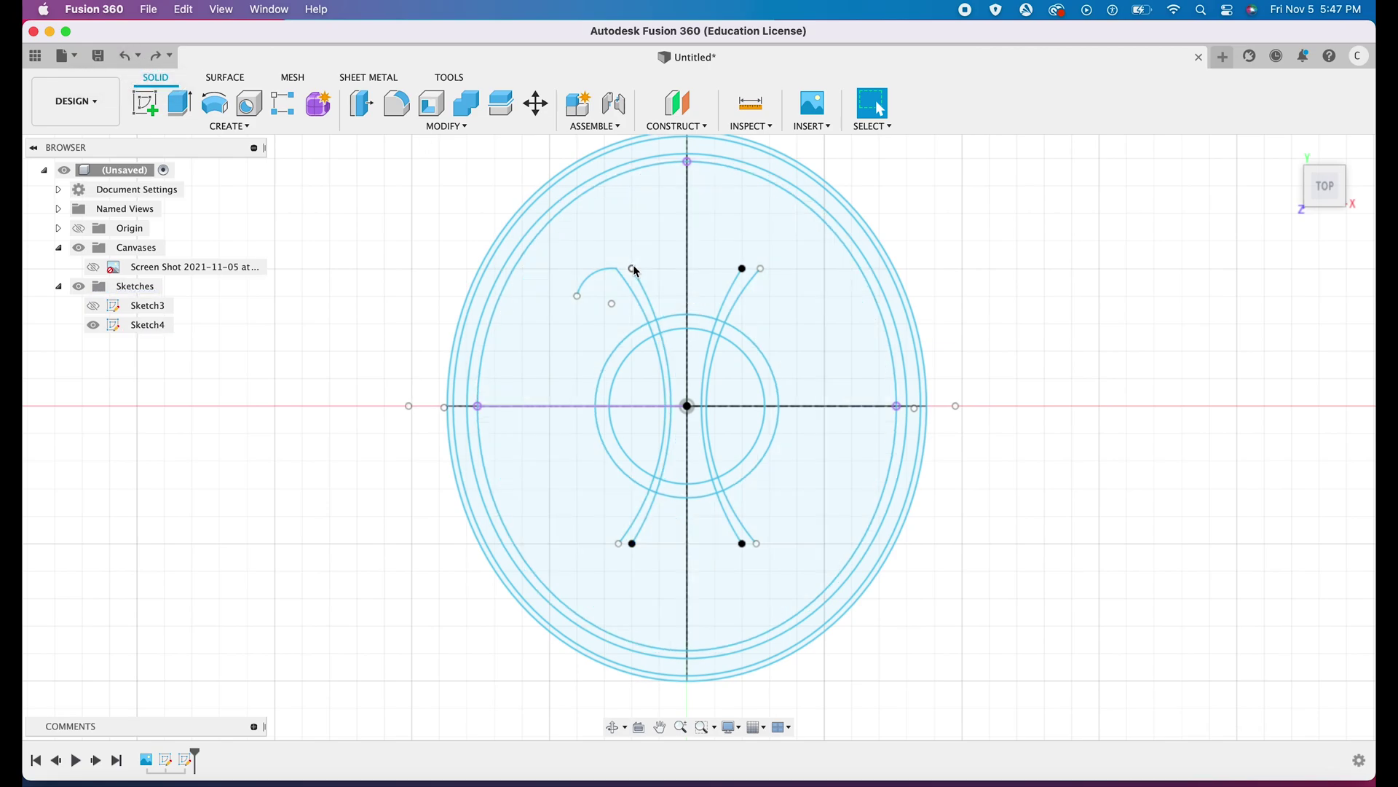
pyautogui.moveTo(631, 254); pyautogui.dragTo(631, 255)
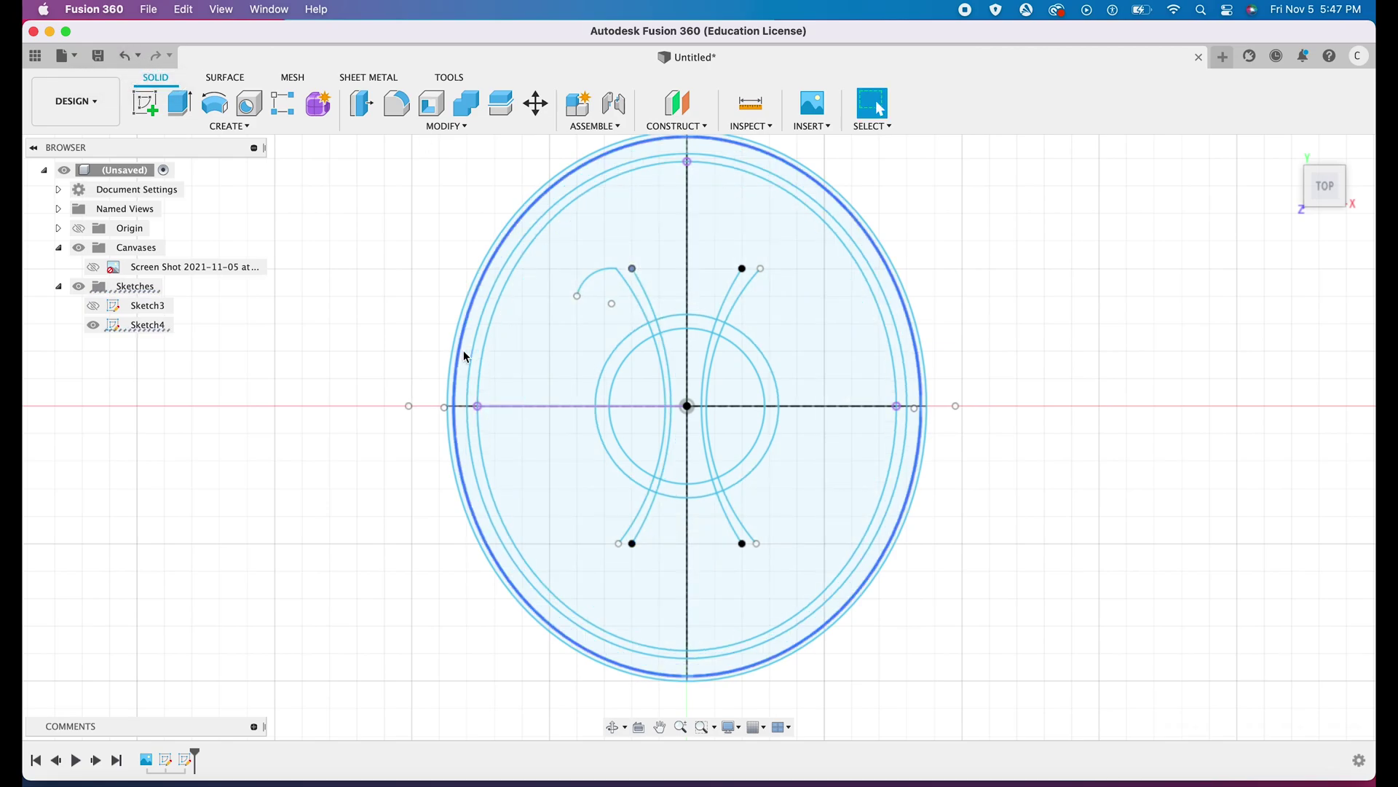
# Reopen Sketch4 and draw a three-point arc from the inner left arc's upper end toward the hook, closing its outer edge.
pyautogui.rightClick(148, 325)
pyautogui.click(203, 413)
pyautogui.click(184, 129)
pyautogui.click(375, 242)
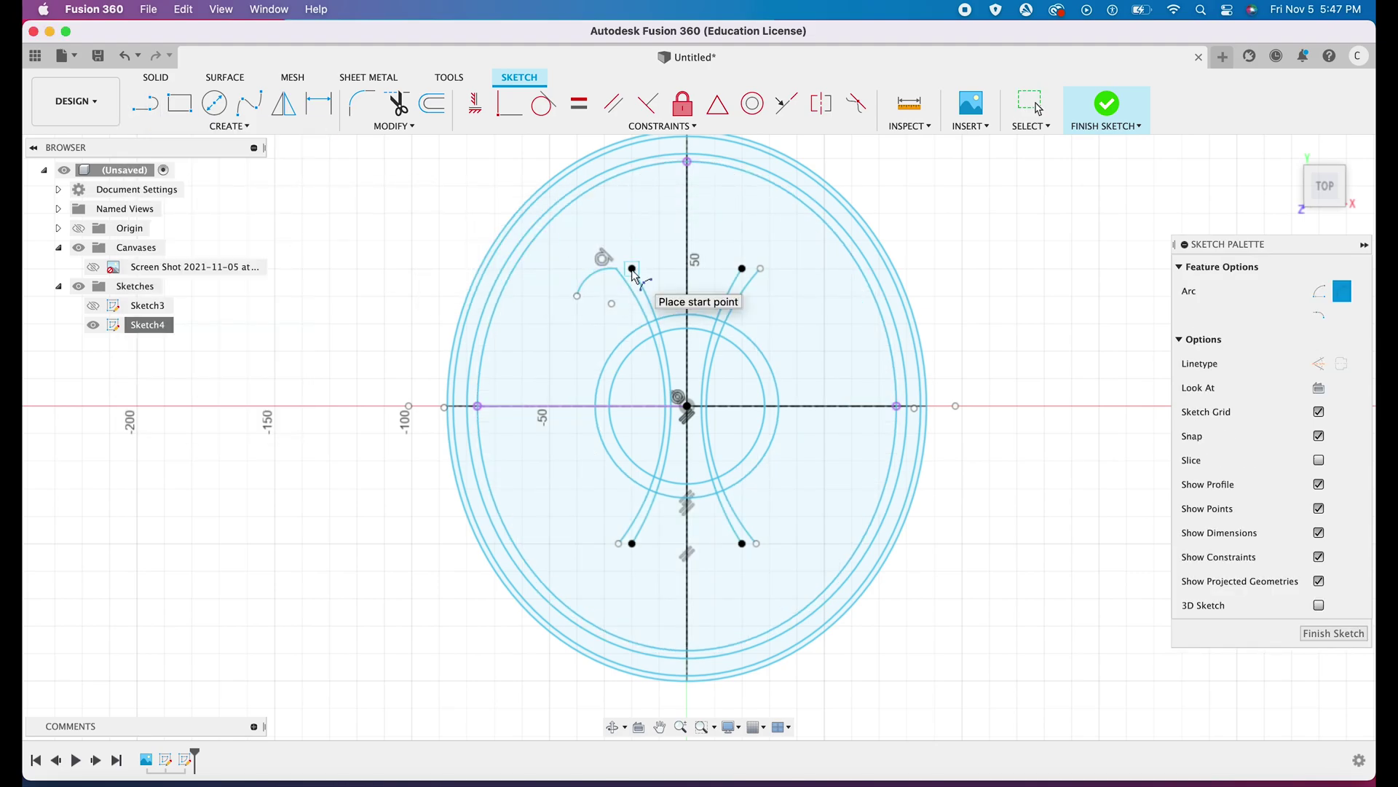
pyautogui.click(633, 268)
pyautogui.click(615, 248)
pyautogui.click(585, 261)
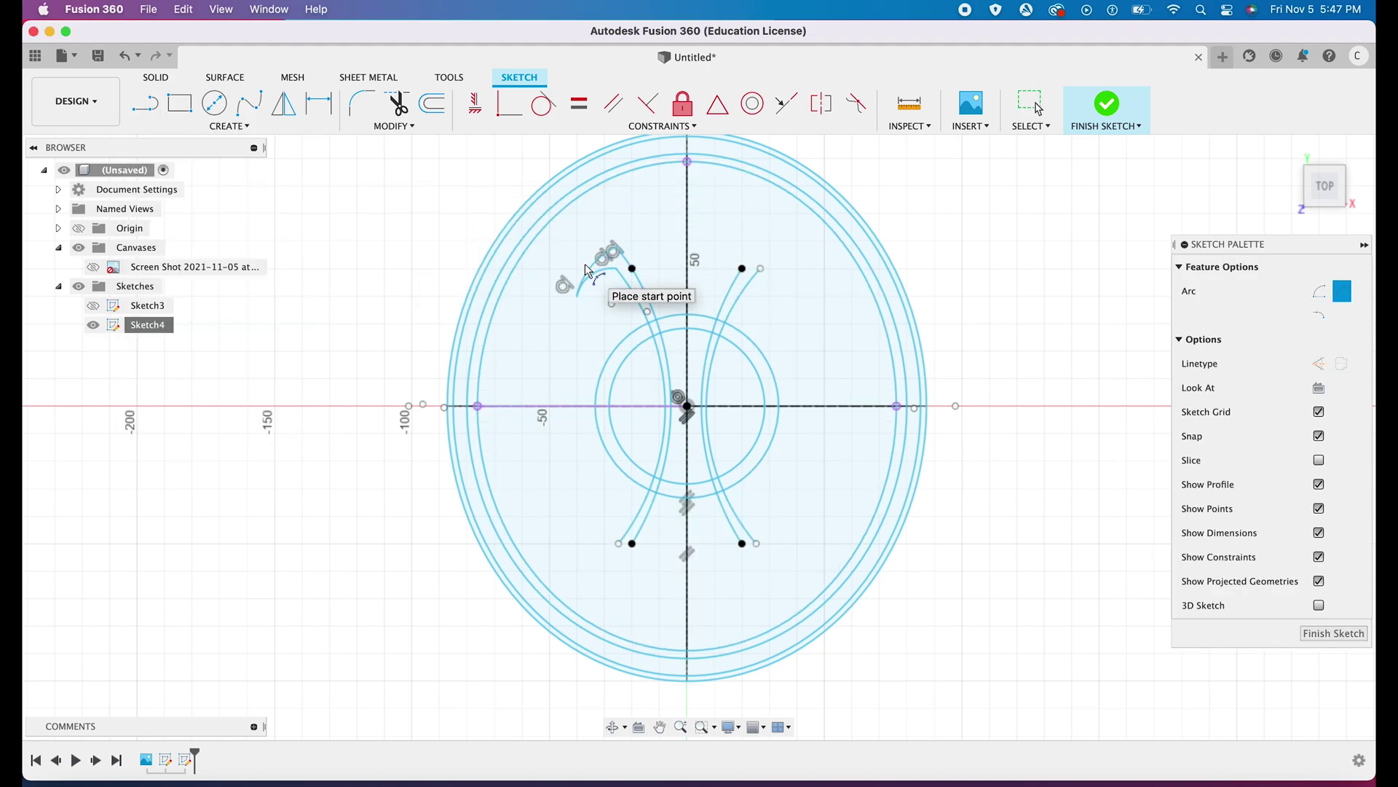
# Try to draw a three-point arc from the upper end of the inner right arc, and undo it.
pyautogui.click(742, 268)
pyautogui.click(751, 246)
pyautogui.click(752, 249)
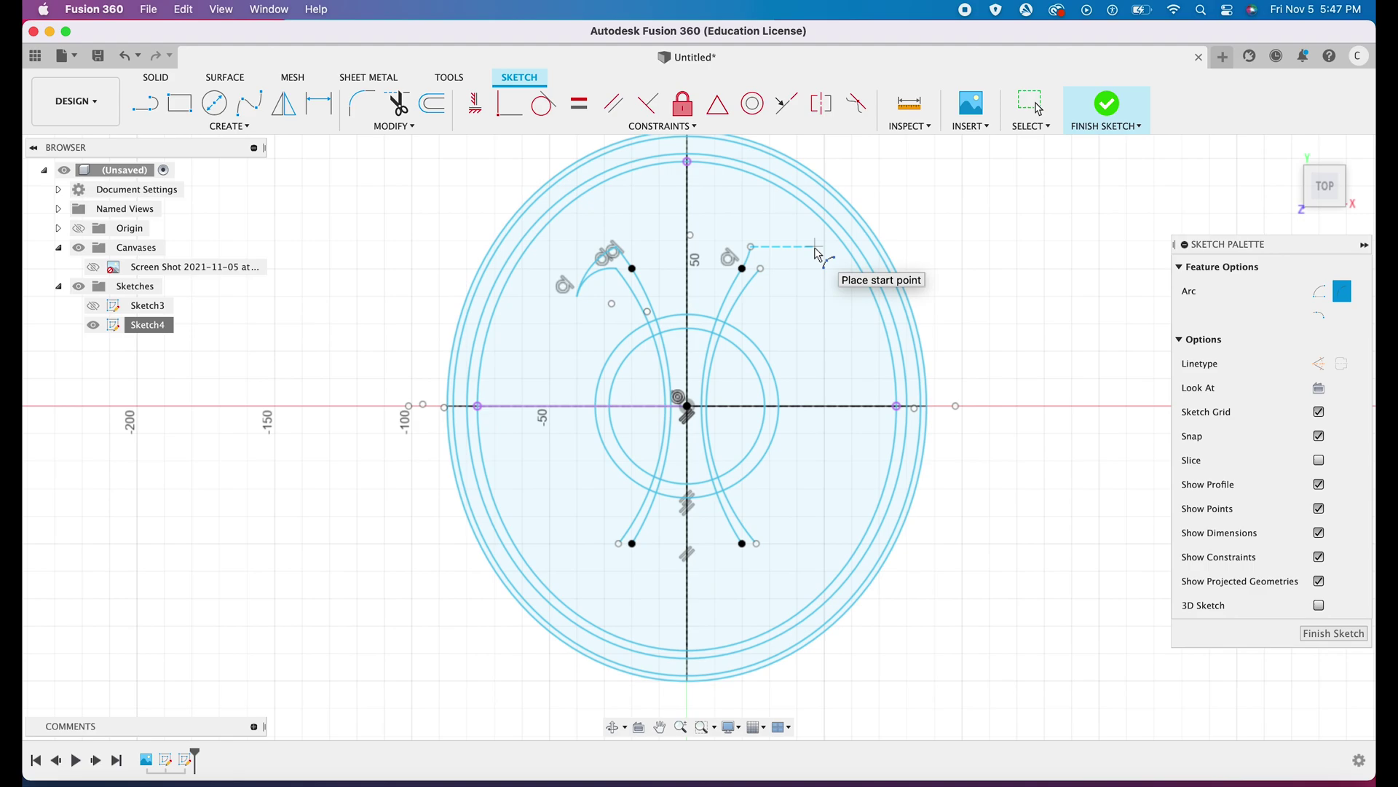
pyautogui.press('super+z')
# Draw a short three-point arc that extends the inner right arc upward from its upper fixed point.
pyautogui.click(230, 126)
pyautogui.moveTo(196, 195)
pyautogui.click(335, 210)
pyautogui.click(229, 126)
pyautogui.click(343, 194)
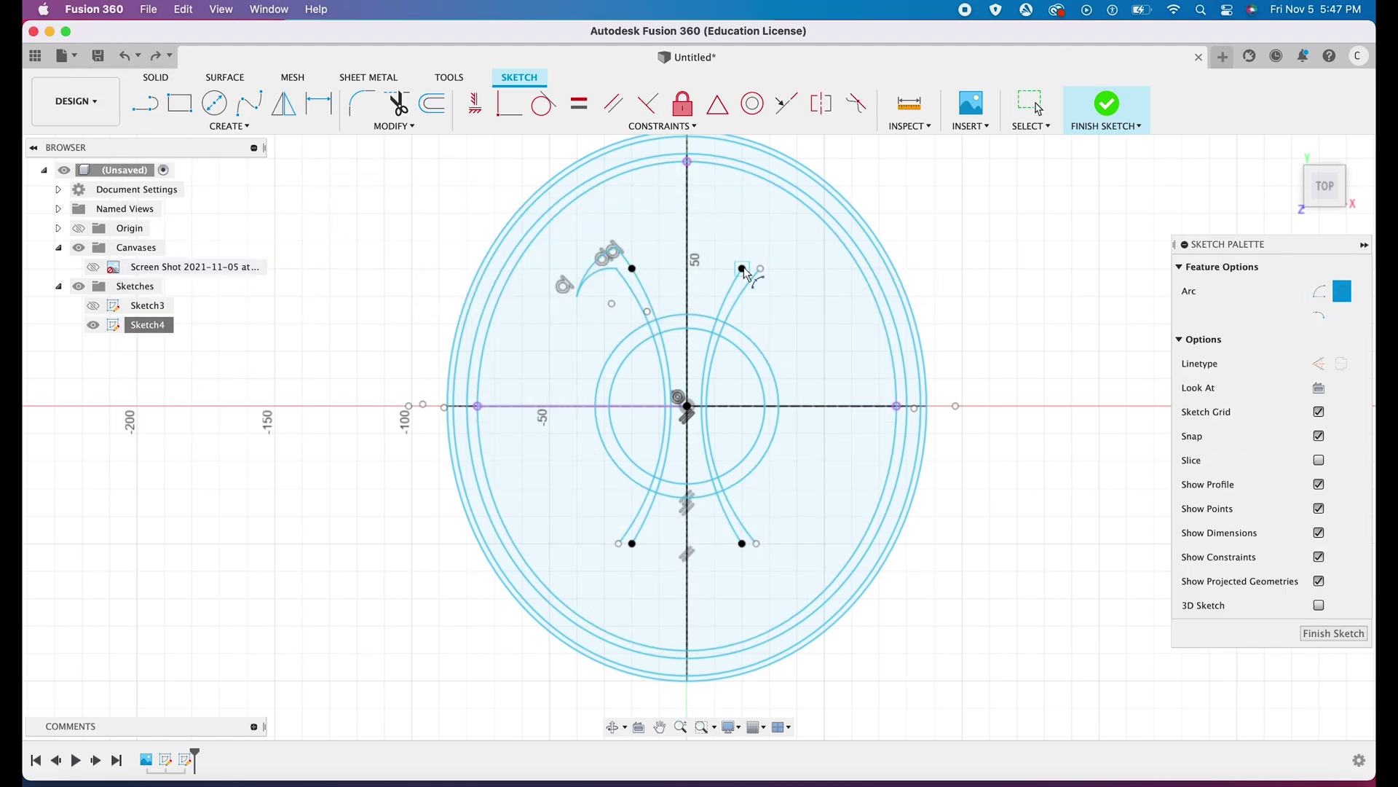
pyautogui.click(742, 268)
pyautogui.click(756, 247)
pyautogui.scroll(2, 753, 264)
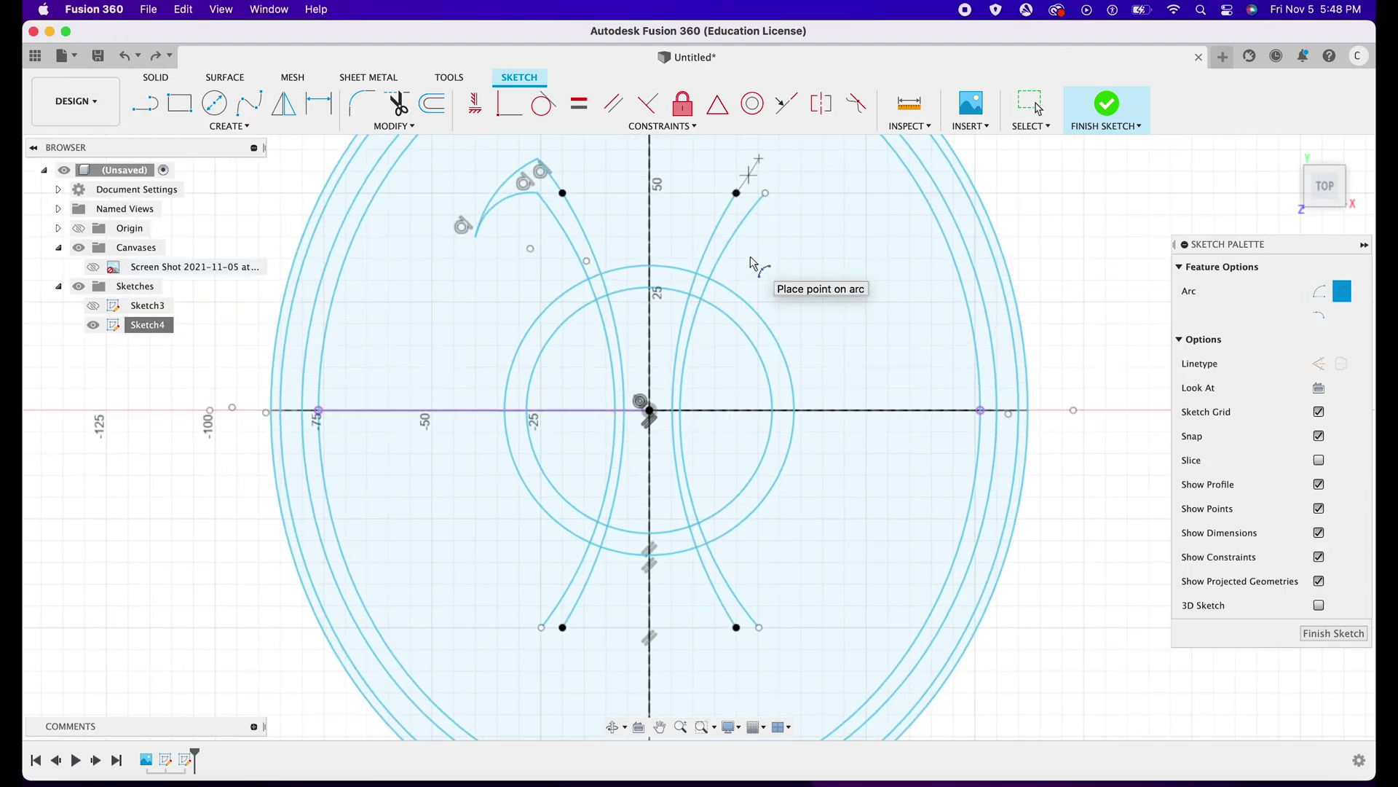
pyautogui.click(740, 180)
# Draw two three-point arcs from the upper ends of the right arc pair, meeting in a hook that mirrors the upper left one.
pyautogui.click(759, 158)
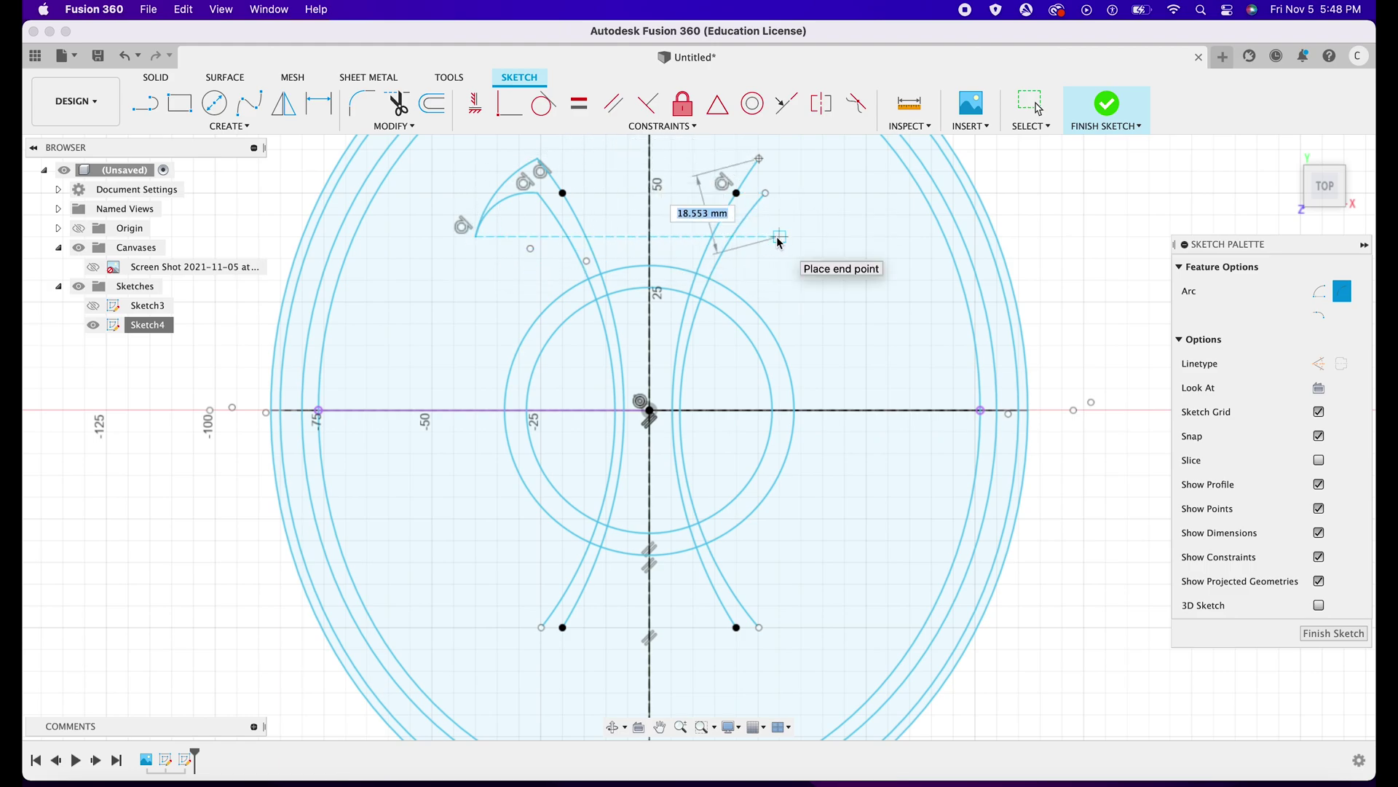
pyautogui.click(765, 193)
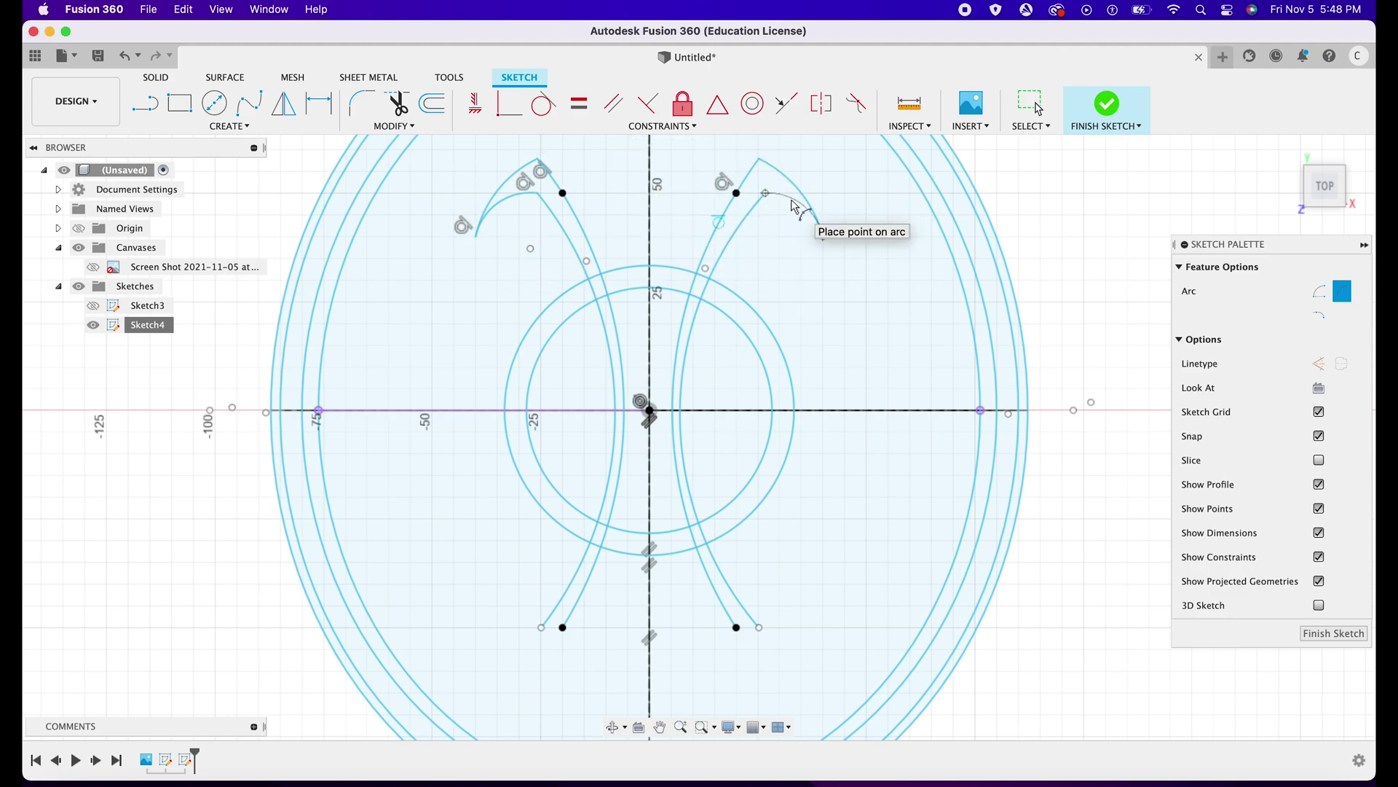
pyautogui.click(792, 201)
# Check the canvas and draw three-point arcs that close the lower ends of both vertical arc pairs into downward hooks.
pyautogui.scroll(2, 765, 350)
pyautogui.click(93, 266)
pyautogui.click(92, 267)
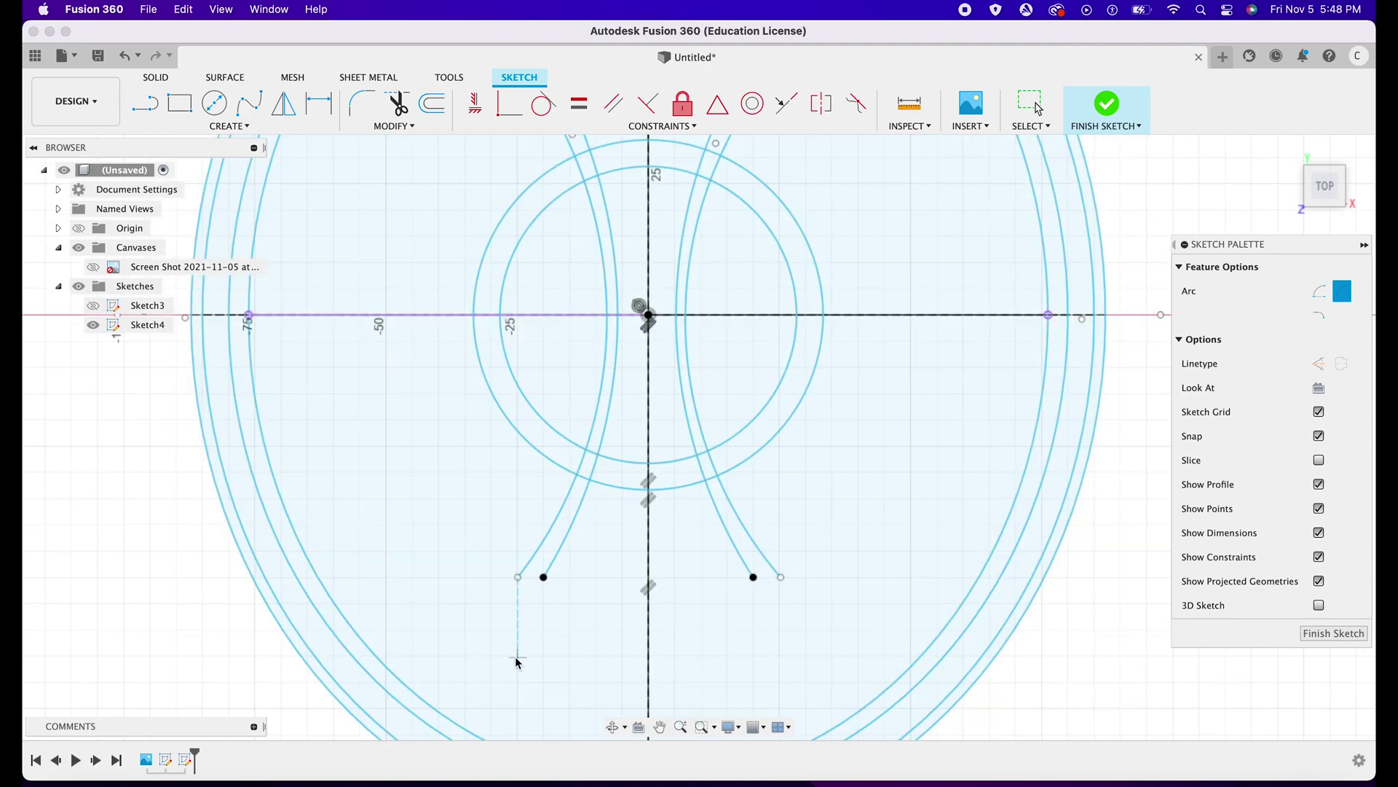
pyautogui.click(518, 657)
pyautogui.click(504, 618)
pyautogui.click(780, 576)
pyautogui.click(776, 658)
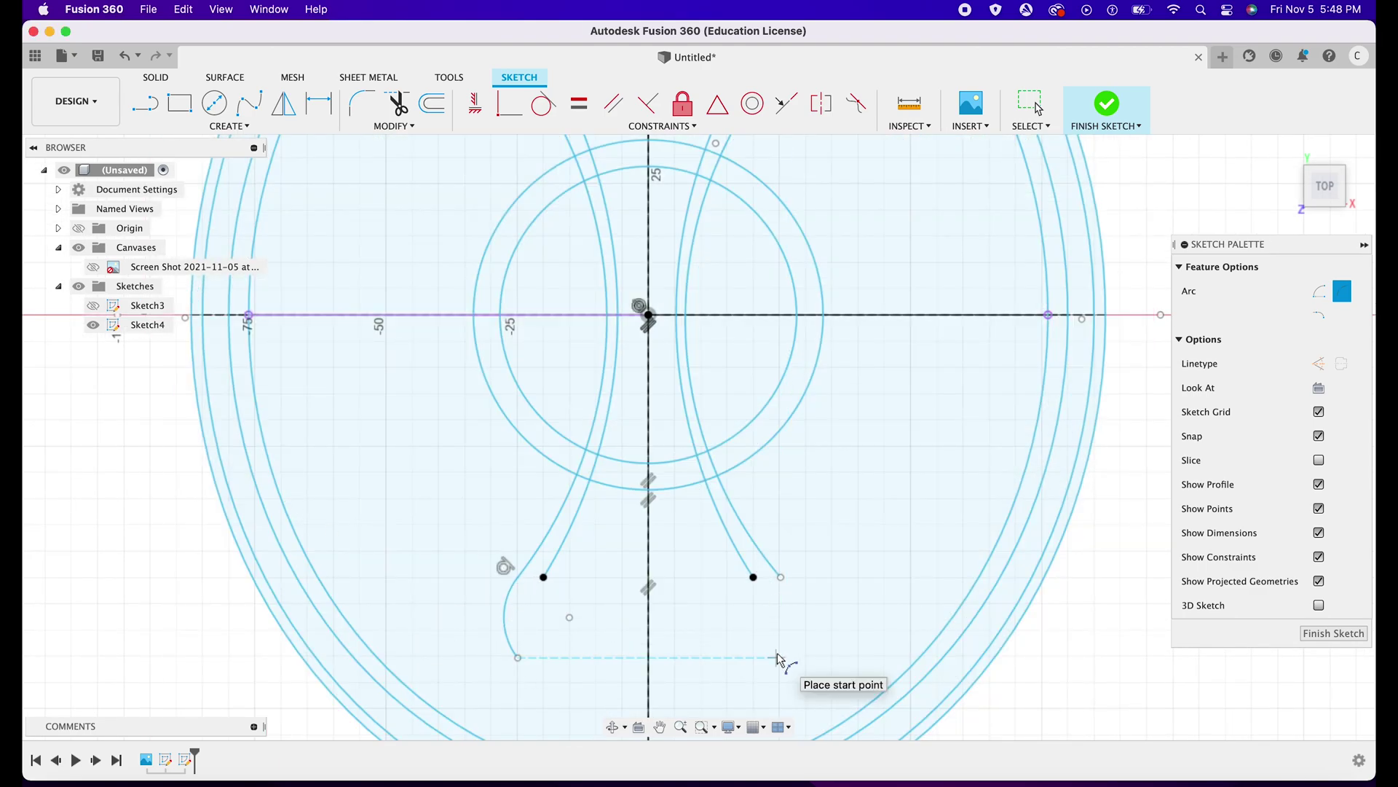
pyautogui.click(794, 619)
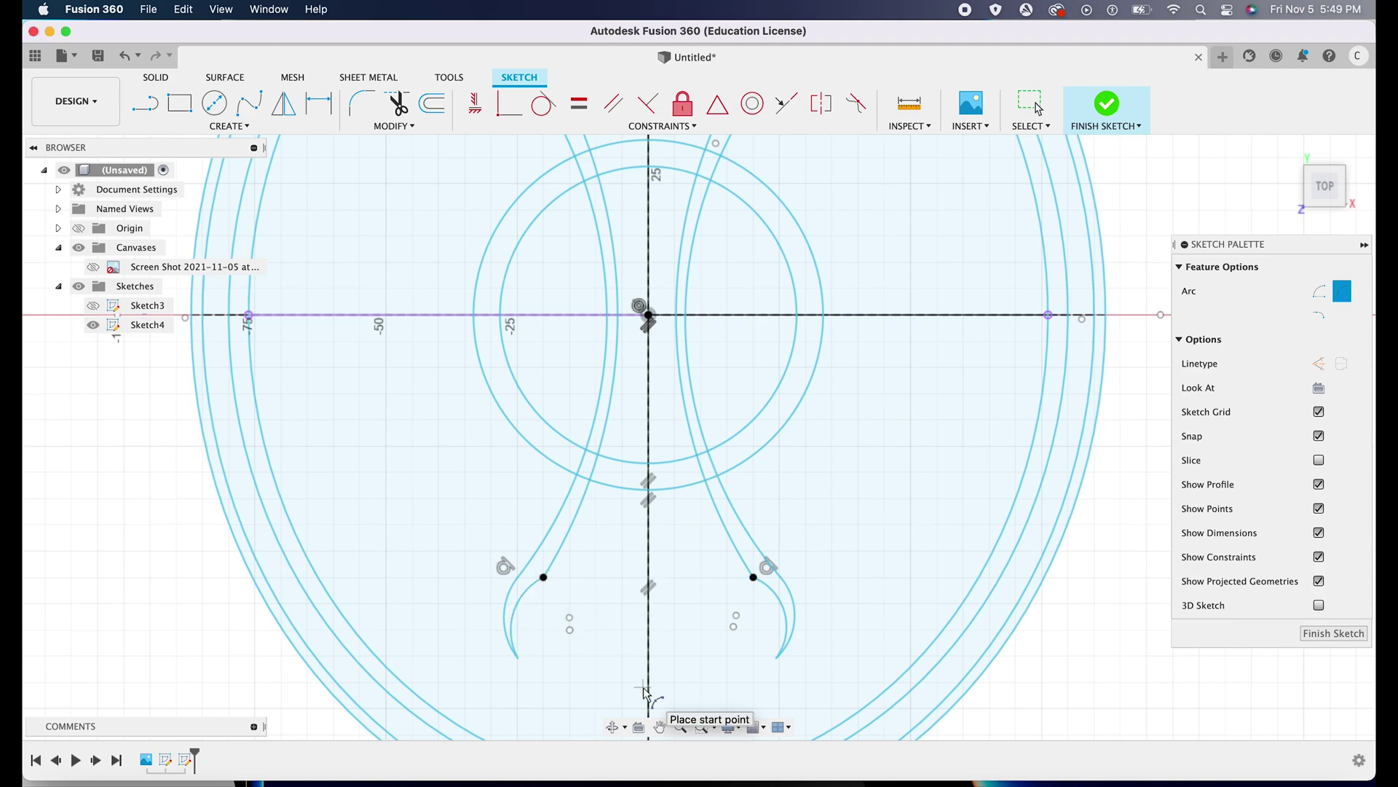
# Try to draw a three-point arc spanning the inner circle along the horizontal axis, and undo it.
pyautogui.scroll(5, 701, 413)
pyautogui.click(93, 266)
pyautogui.click(94, 266)
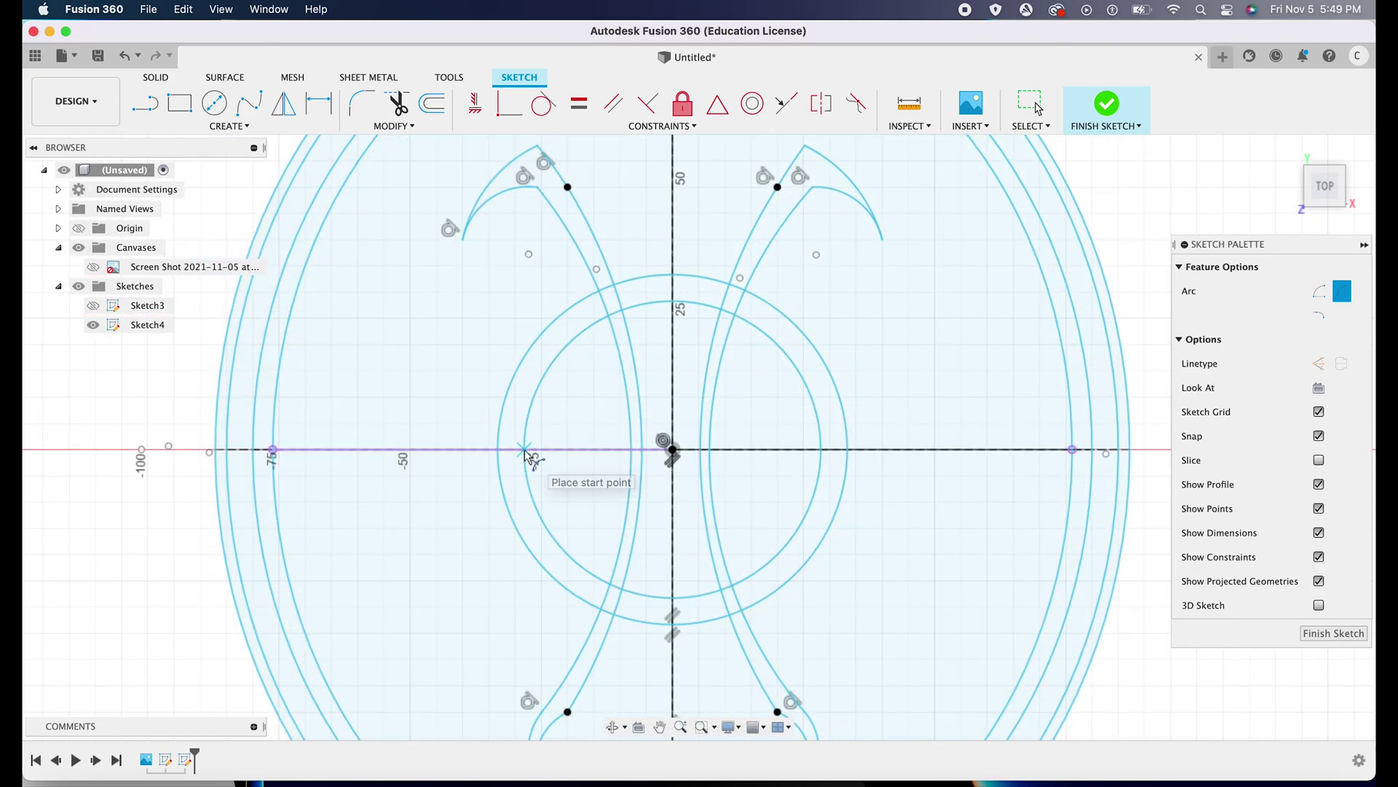
pyautogui.click(524, 449)
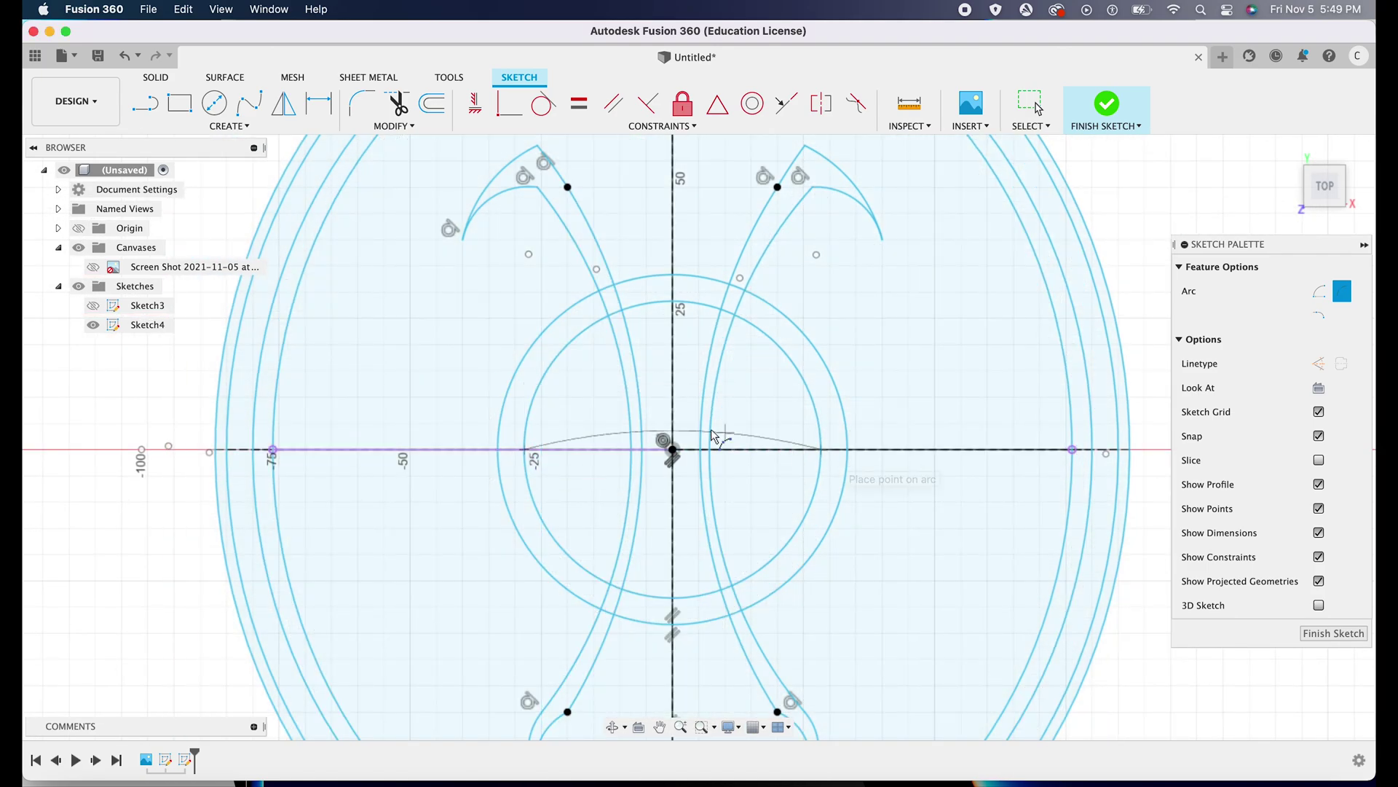
pyautogui.click(821, 449)
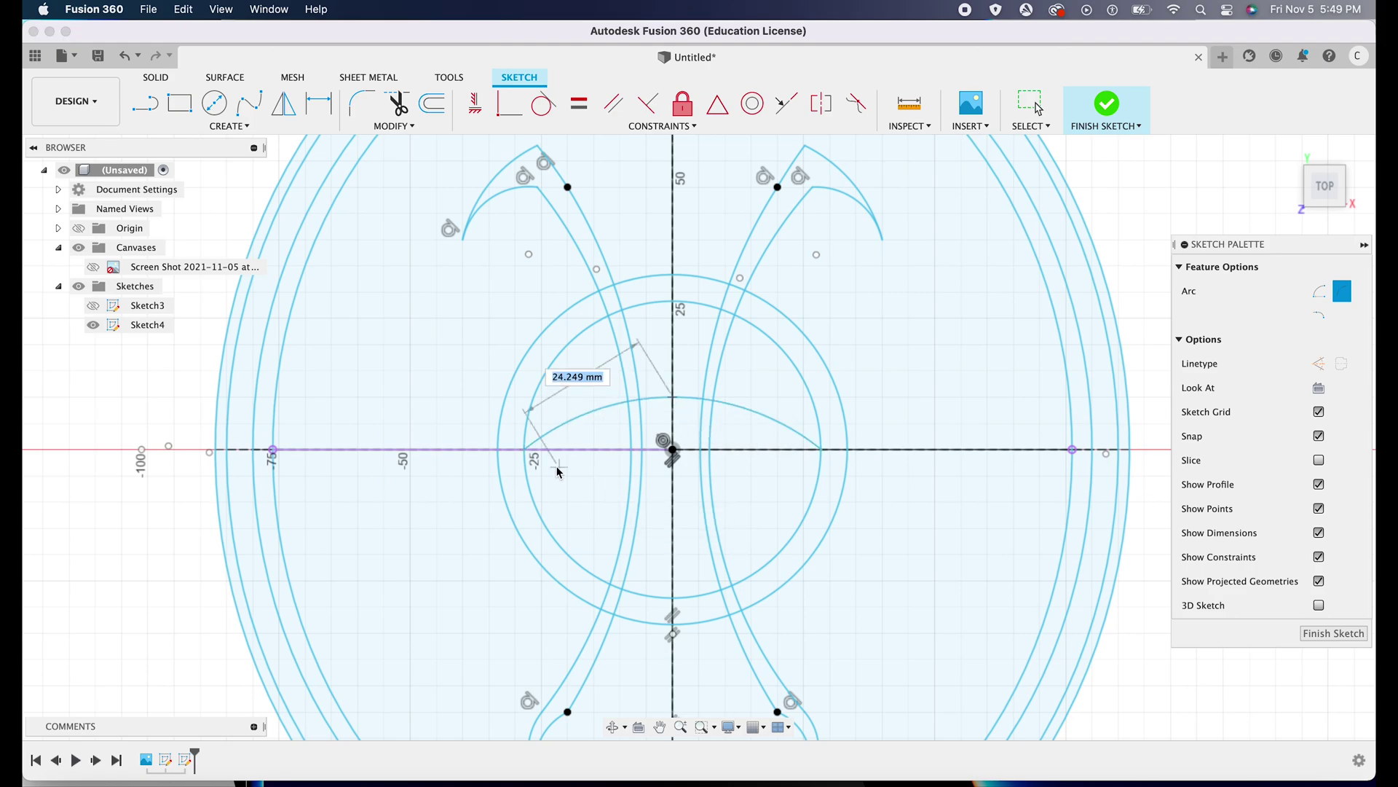
pyautogui.click(125, 58)
# Draw two nested upward-bowed three-point arcs across the circles, about 80 mm and 70 mm wide, with their ends below the horizontal axis.
pyautogui.click(191, 126)
pyautogui.click(362, 203)
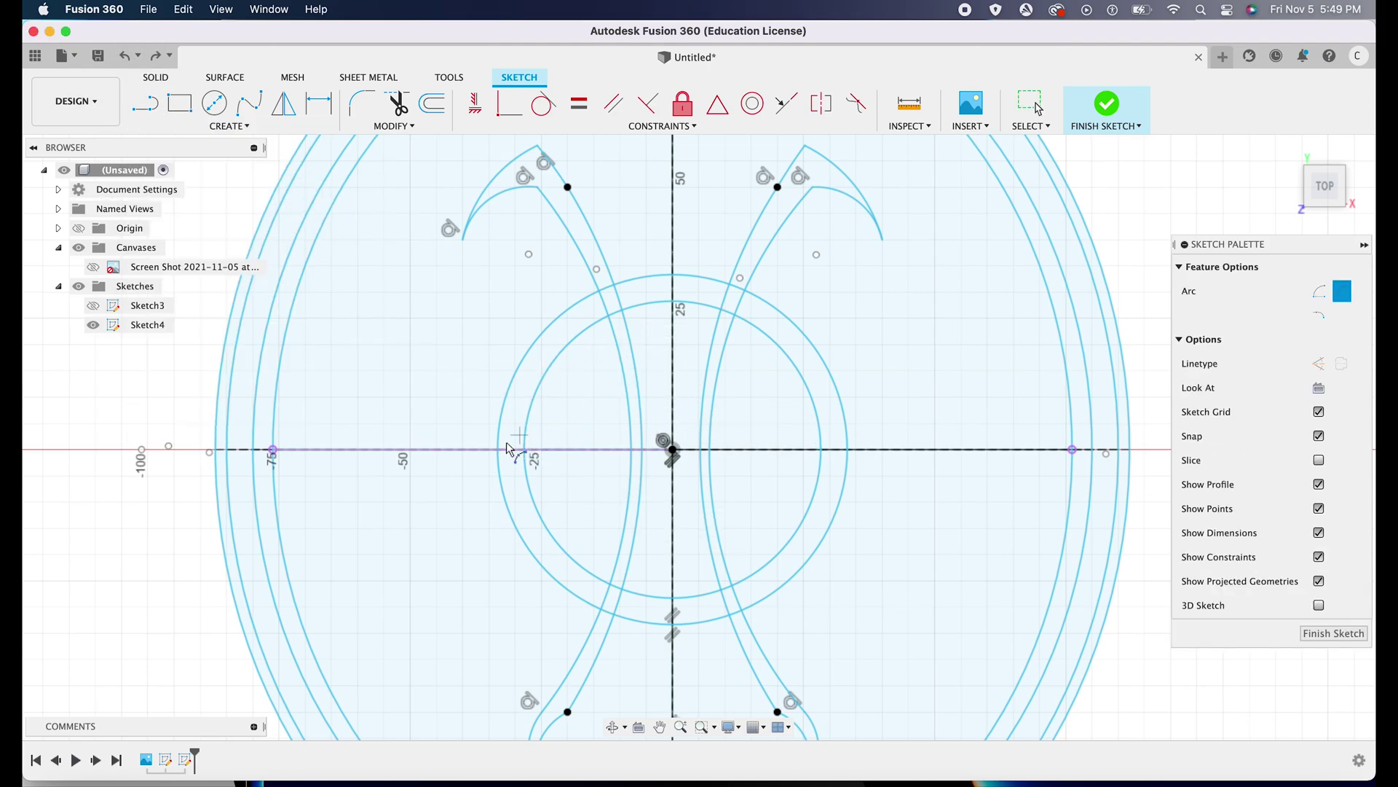
pyautogui.click(463, 501)
pyautogui.click(882, 501)
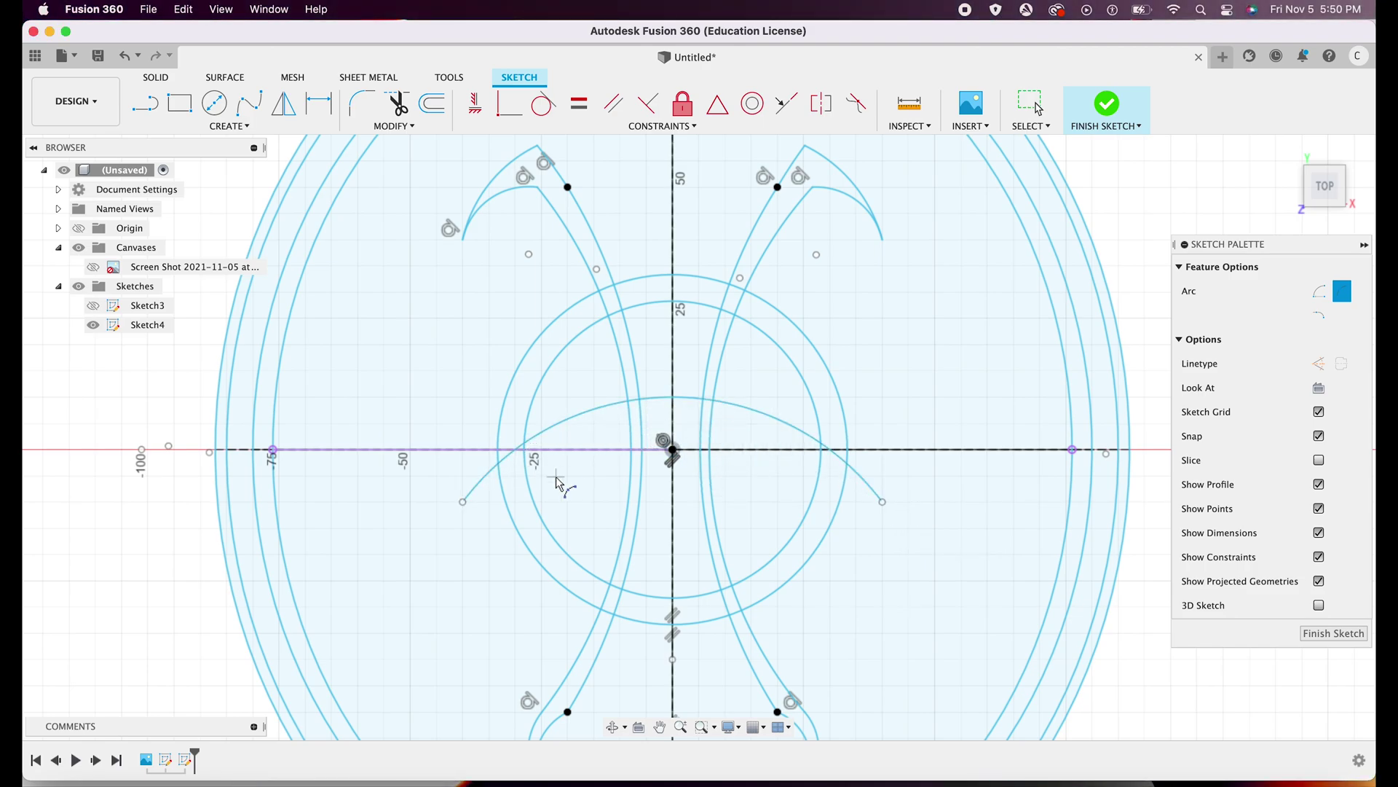
pyautogui.click(489, 527)
pyautogui.click(856, 527)
pyautogui.click(672, 407)
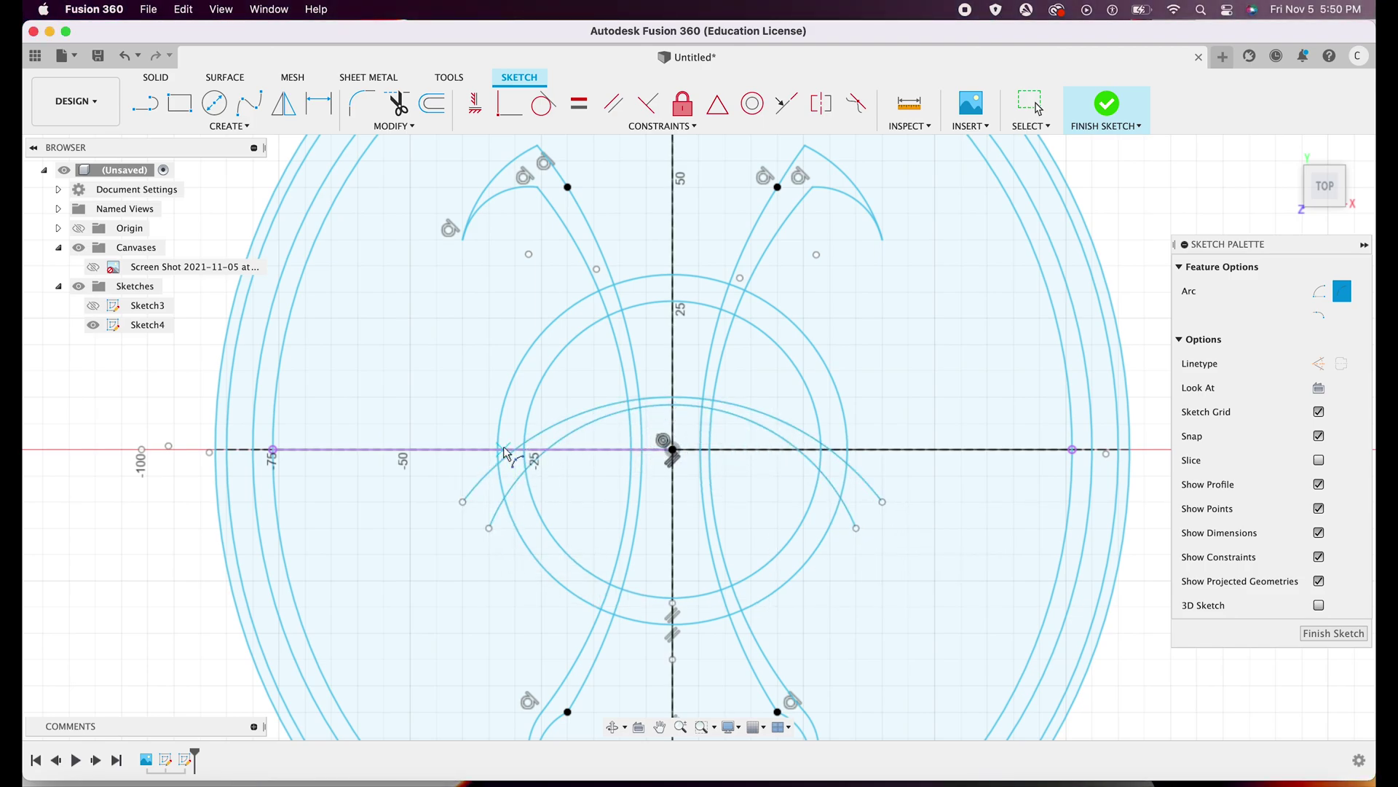
# Draw two nested downward-bowed three-point arcs, about 80 mm and 70 mm wide, mirroring the upward-bowed pair about the horizontal axis.
pyautogui.click(462, 397)
pyautogui.click(882, 397)
pyautogui.click(671, 501)
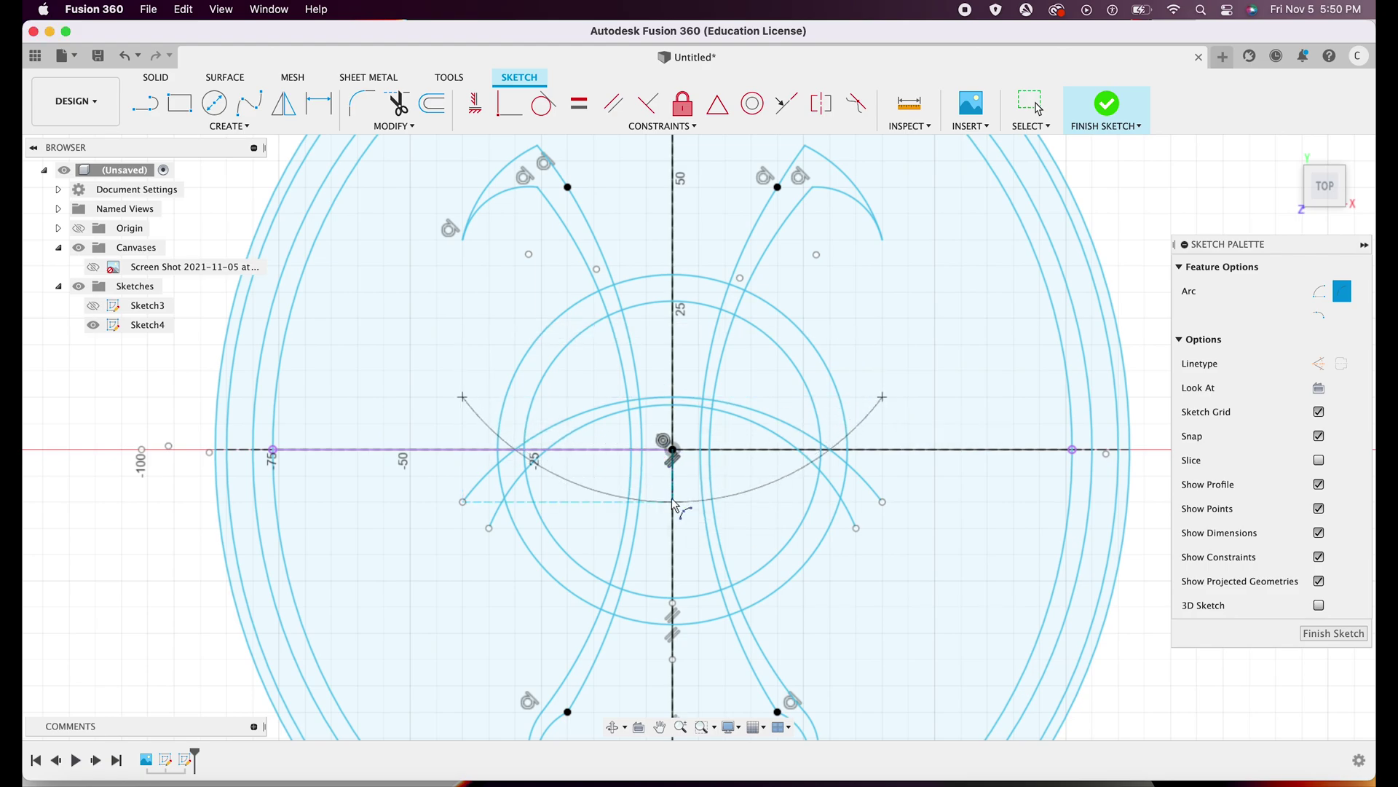
pyautogui.click(489, 372)
pyautogui.click(856, 371)
pyautogui.click(670, 493)
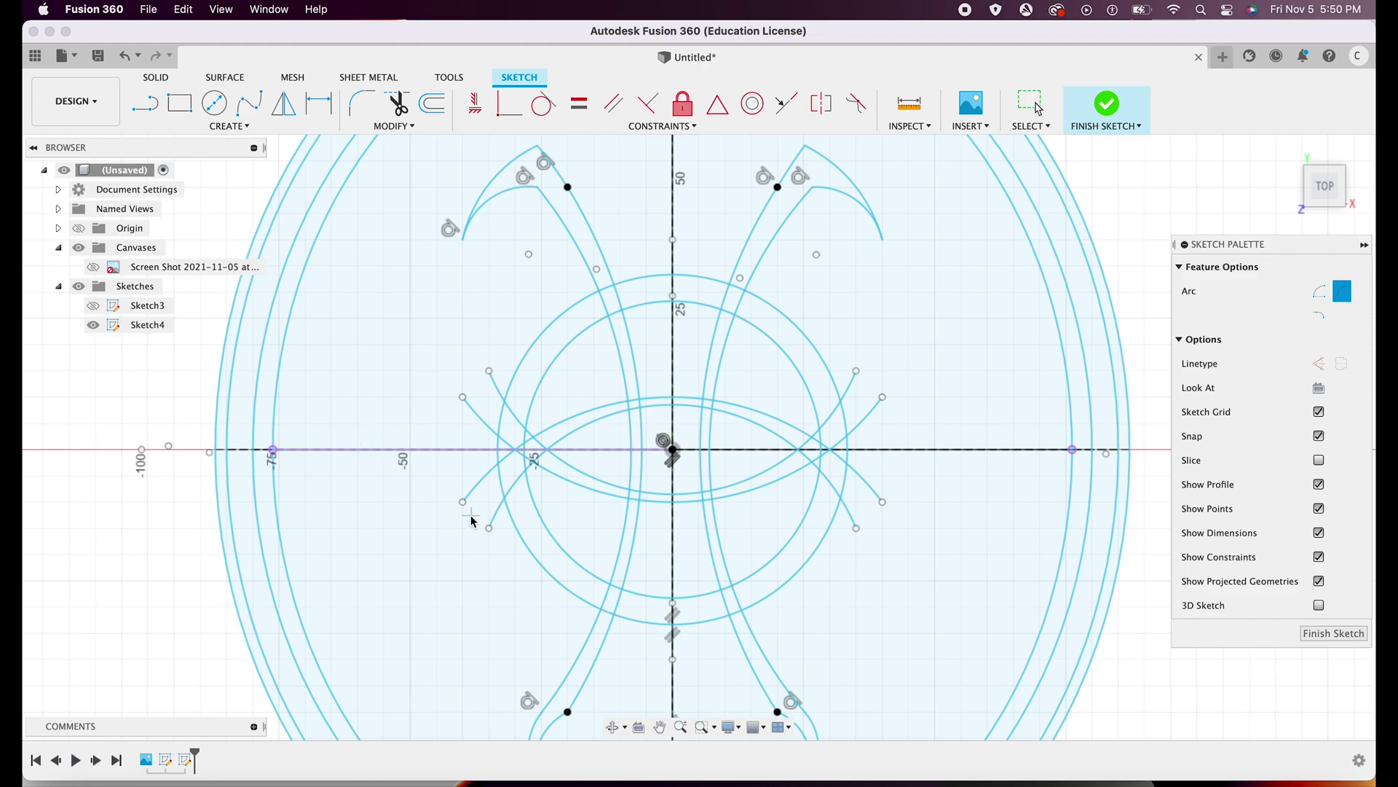
# Draw two three-point arcs from the left ends of the upward-bowed pair, meeting in a downward-pointing hook.
pyautogui.click(463, 502)
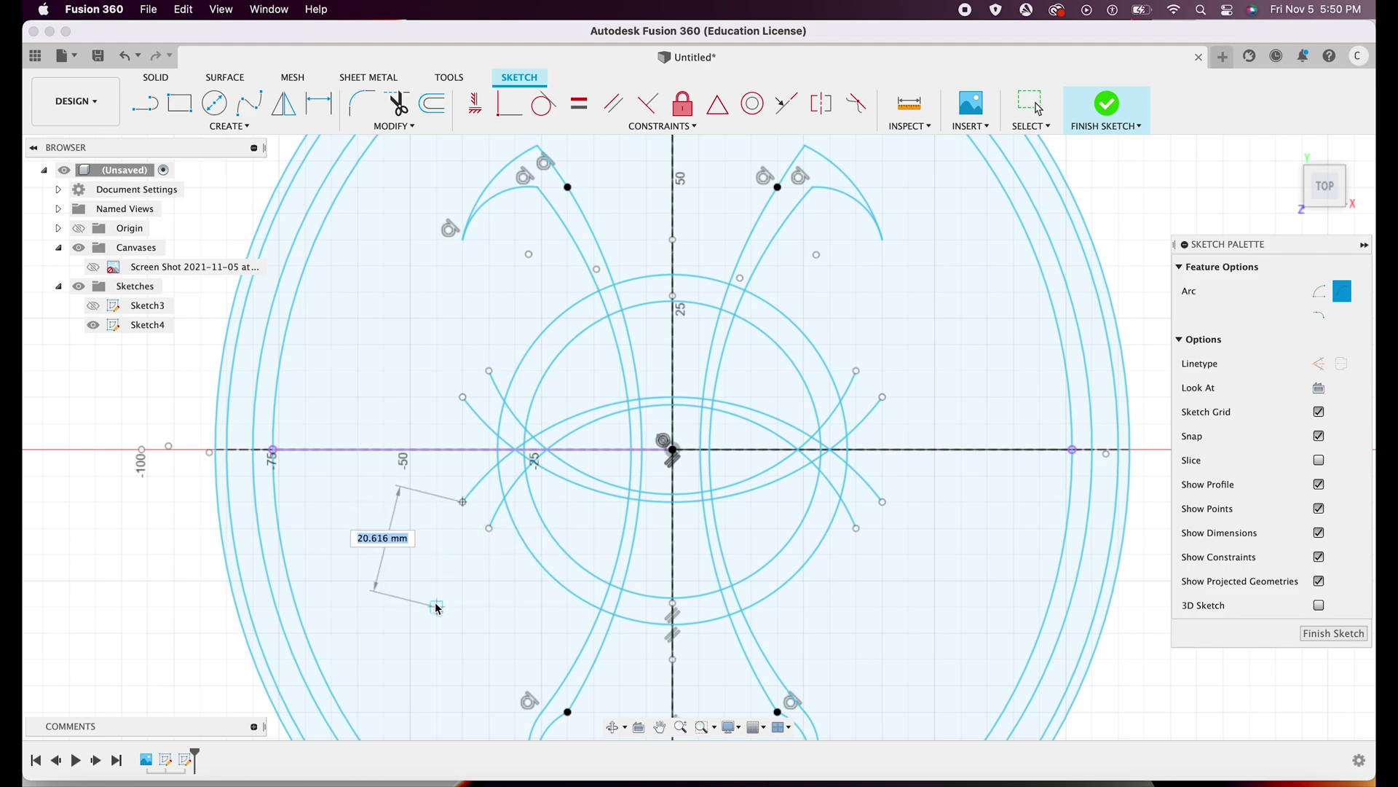
pyautogui.click(437, 606)
pyautogui.click(434, 573)
pyautogui.click(436, 607)
pyautogui.click(489, 528)
pyautogui.click(460, 541)
# Draw three-point arcs from the left ends of the downward-bowed pair, meeting in an upward-pointing hook.
pyautogui.click(463, 397)
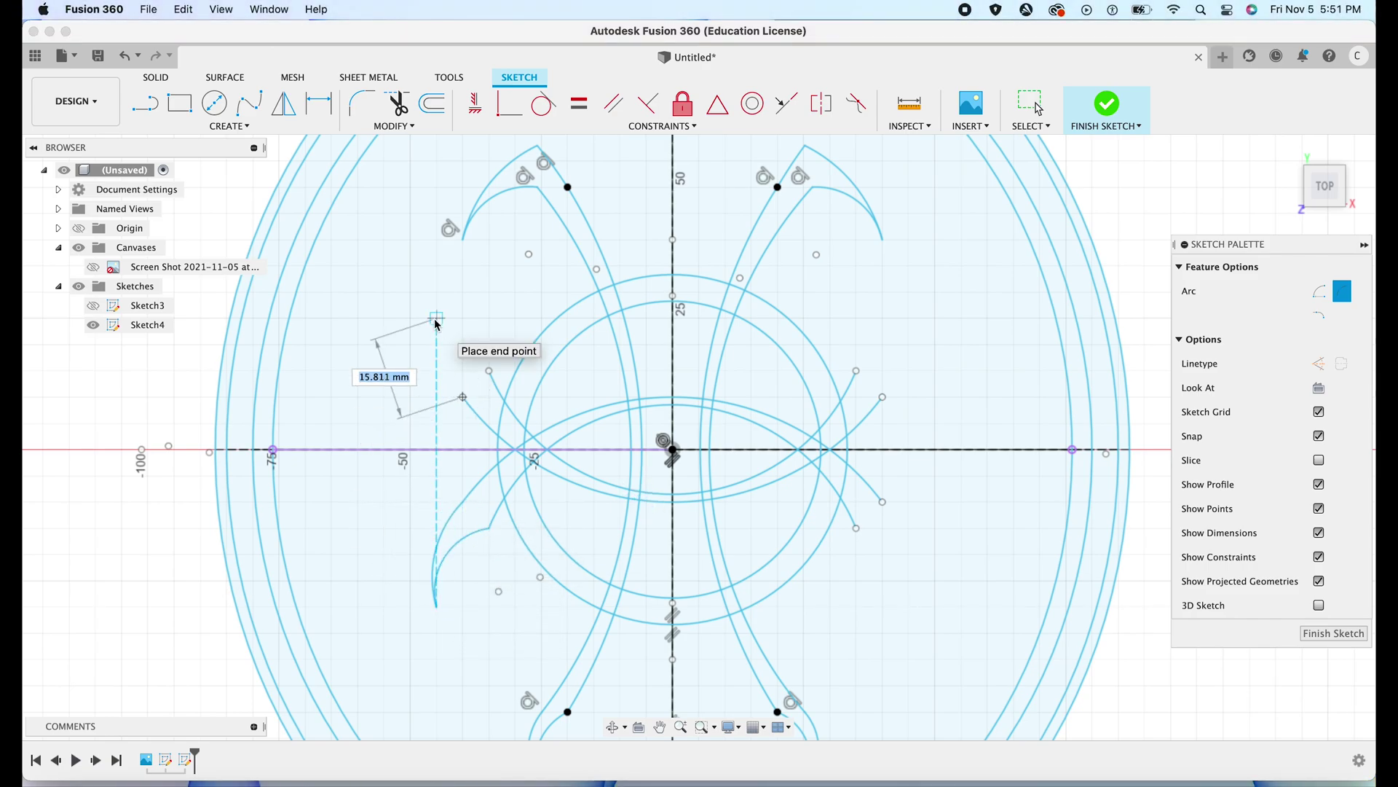
pyautogui.click(437, 292)
pyautogui.click(481, 364)
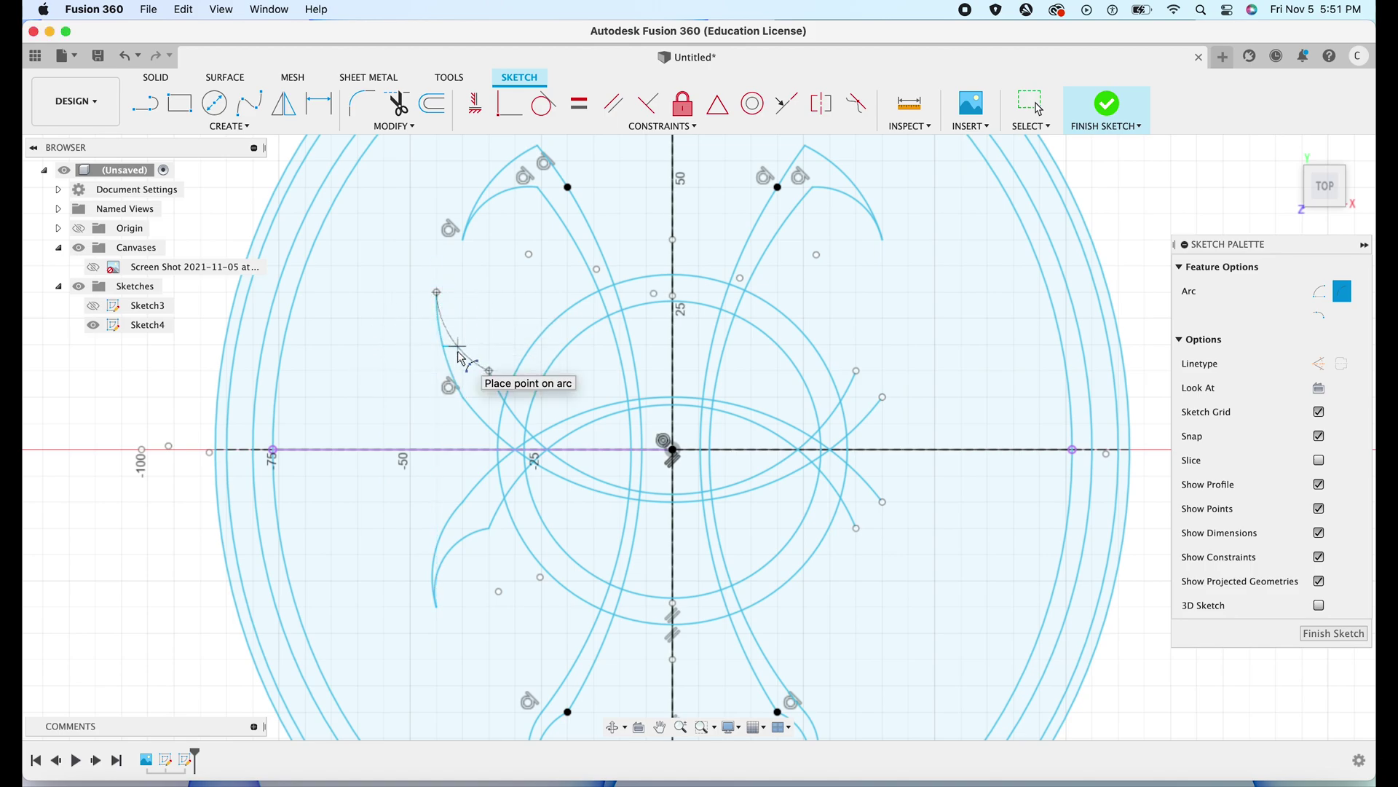
# Draw three-point arcs from the right ends of the downward-bowed pair, meeting in a matching upward-pointing hook.
pyautogui.scroll(-5, 718, 406)
pyautogui.scroll(5, 693, 387)
pyautogui.click(687, 367)
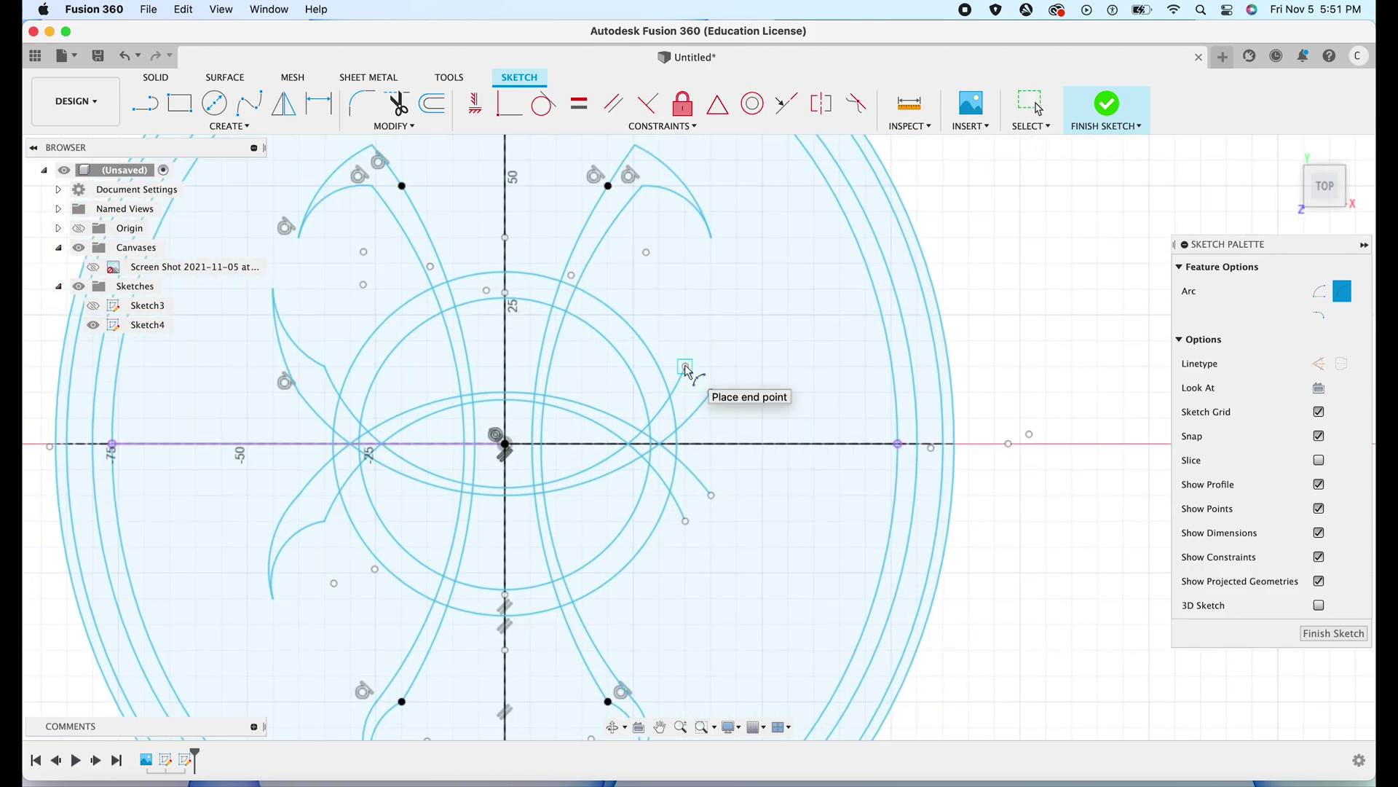
pyautogui.click(737, 291)
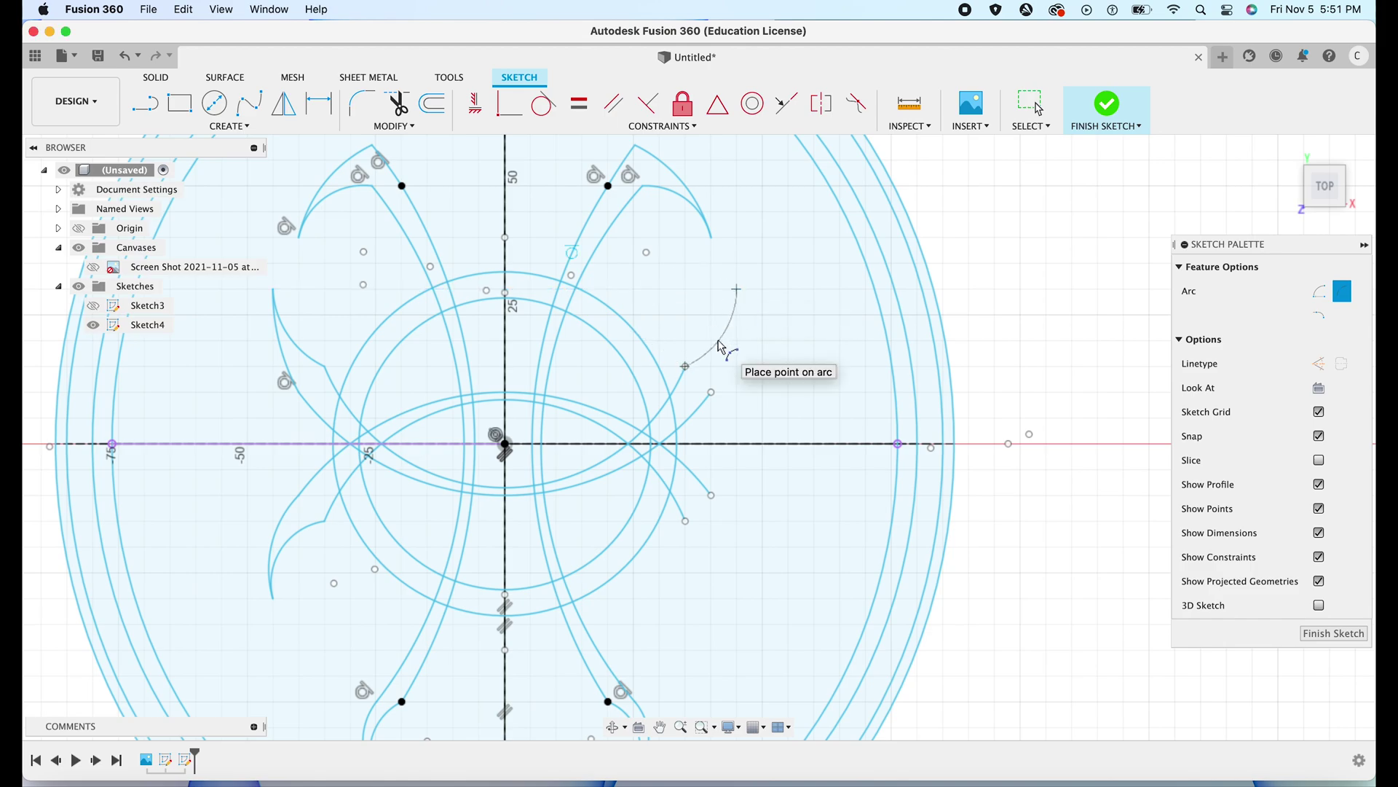
pyautogui.click(725, 341)
pyautogui.scroll(-2, 791, 471)
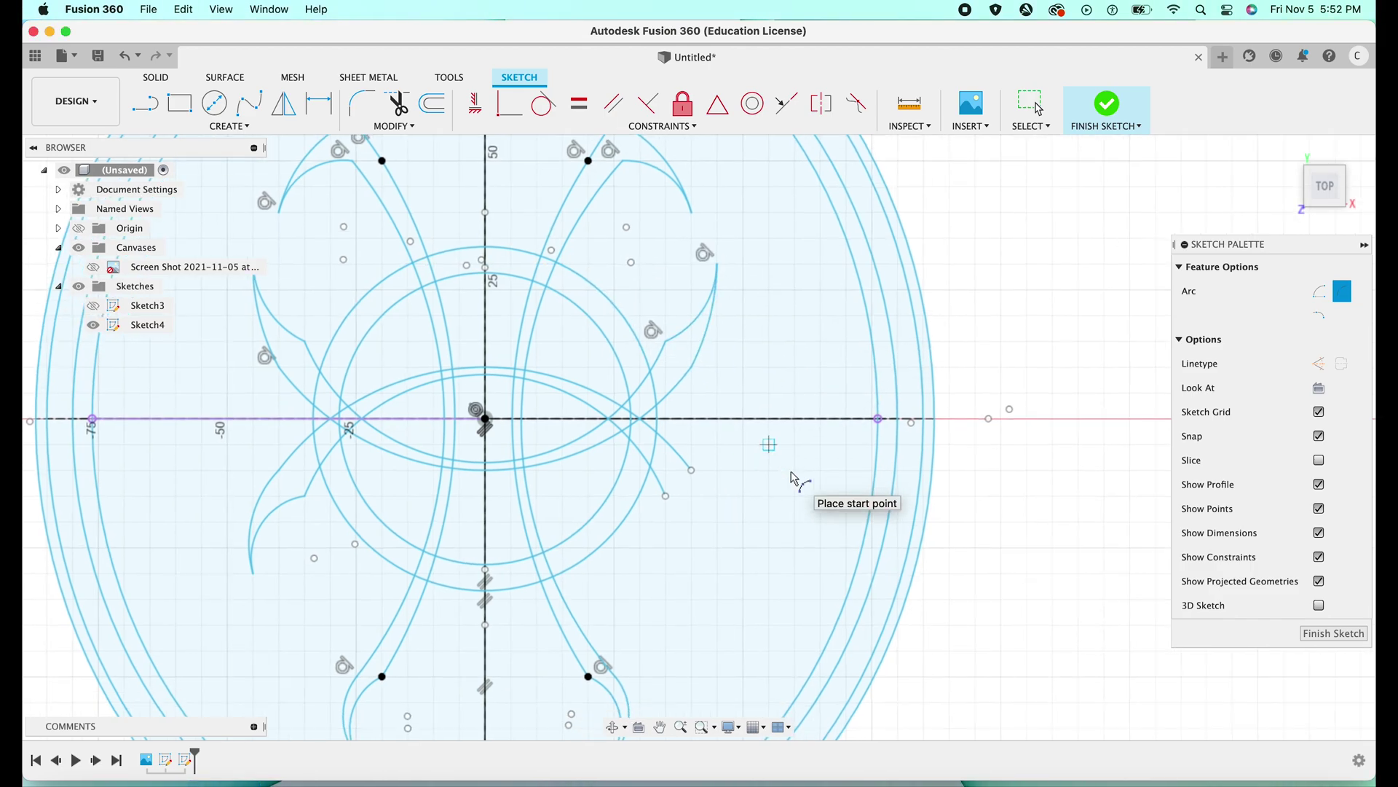
# Draw two three-point arcs from the right ends of the upward-bowed pair, meeting in a downward-pointing hook.
pyautogui.click(665, 496)
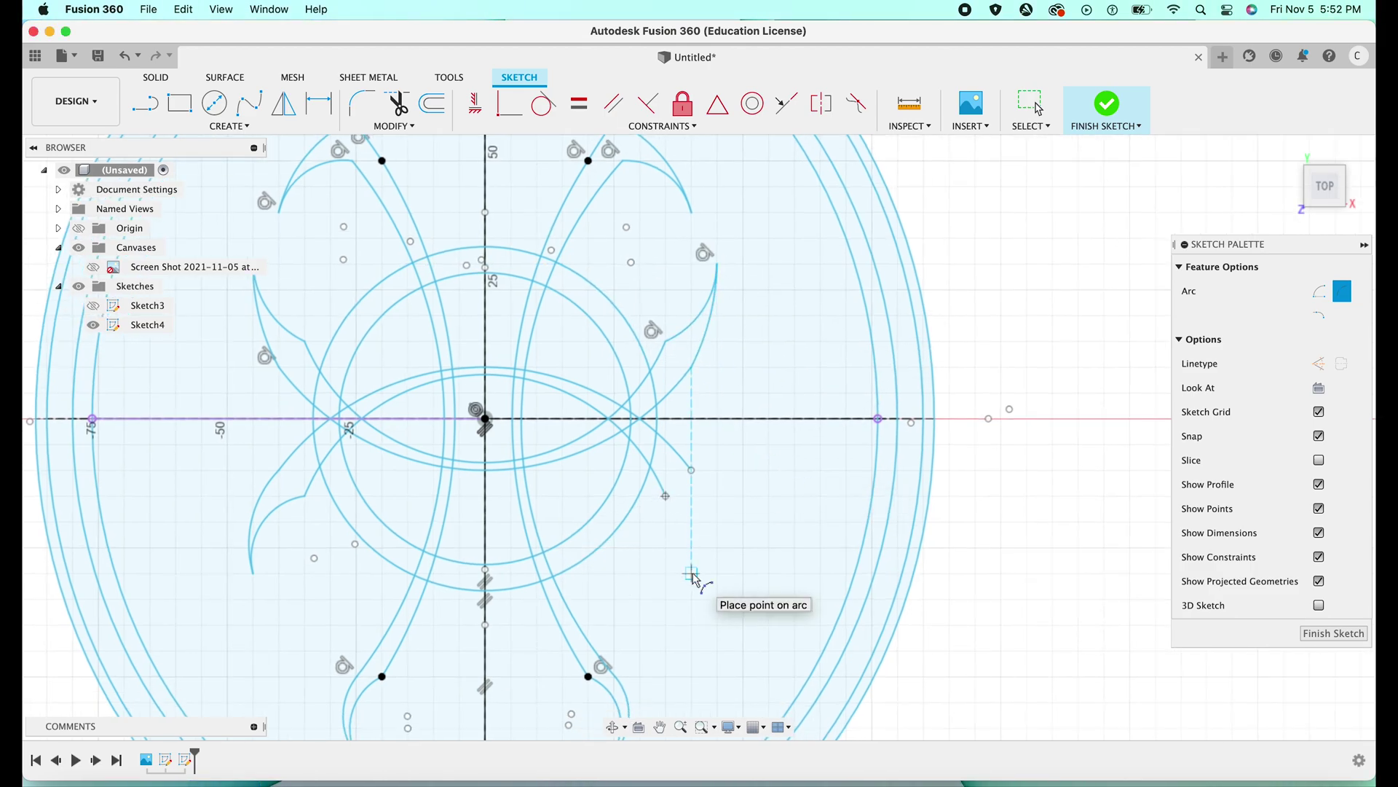
pyautogui.press('Escape')
pyautogui.click(228, 126)
pyautogui.click(342, 194)
pyautogui.click(691, 469)
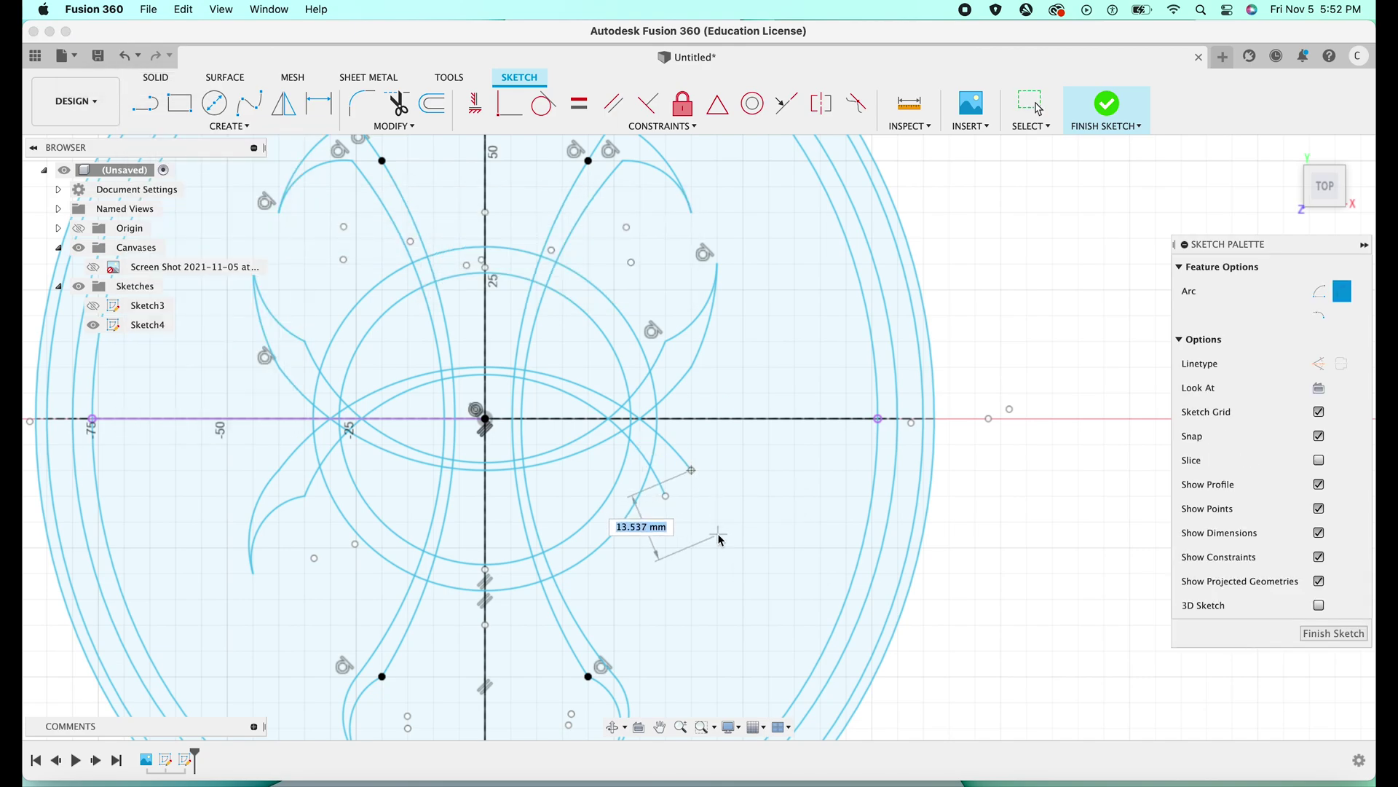
pyautogui.click(718, 573)
pyautogui.click(717, 519)
pyautogui.click(665, 496)
pyautogui.click(718, 574)
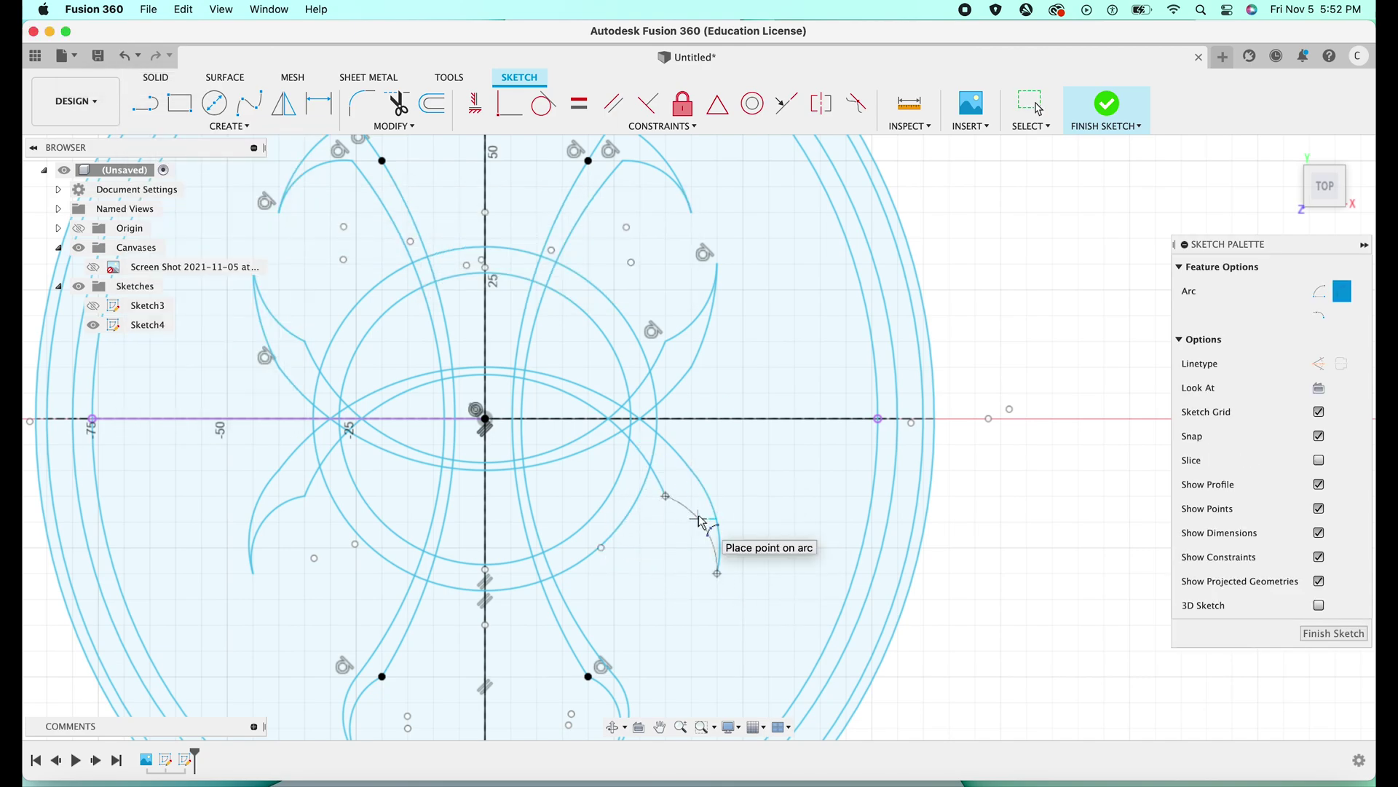
pyautogui.click(701, 515)
# Compare the complete tracing with the canvas image, hide the canvas again and finish the sketch.
pyautogui.scroll(-3, 773, 391)
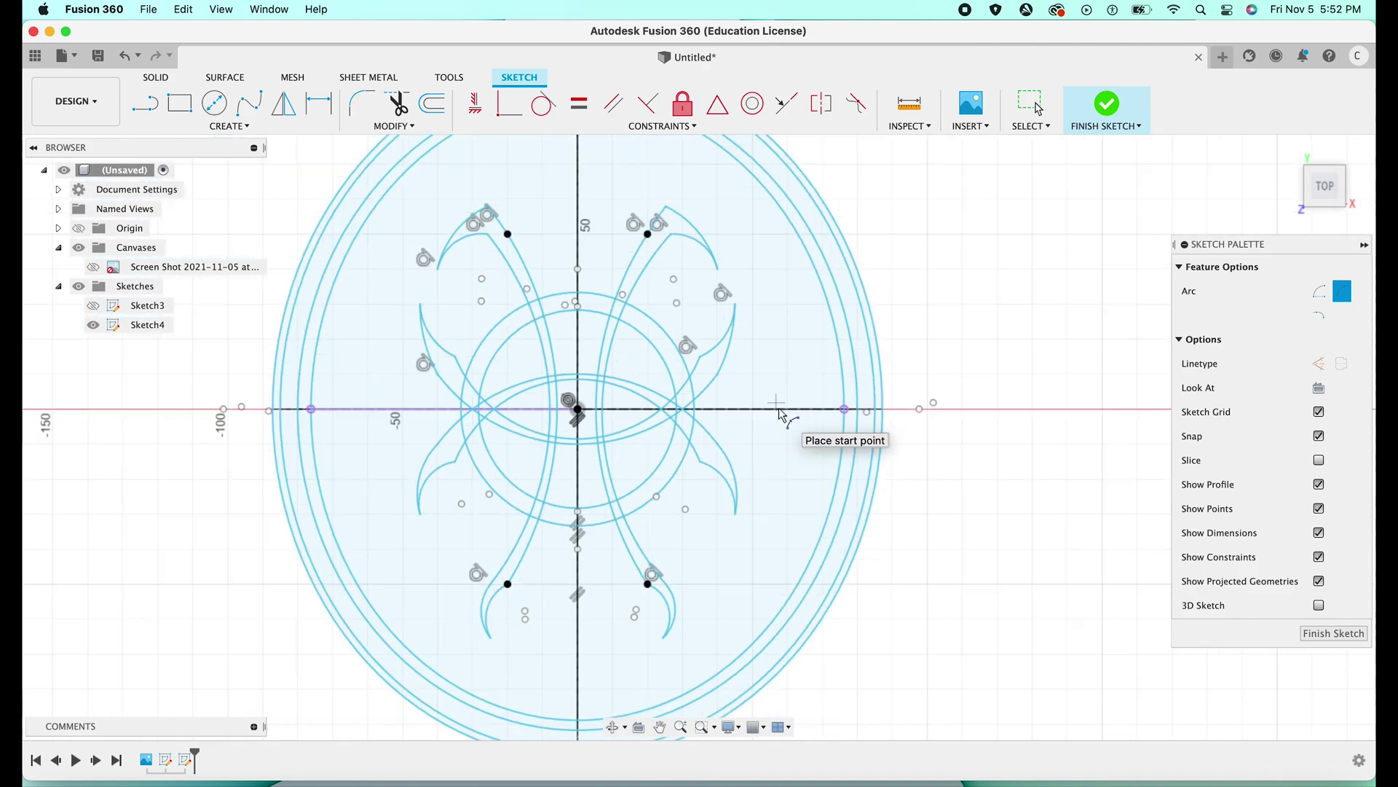
pyautogui.scroll(-3, 779, 413)
pyautogui.doubleClick(93, 267)
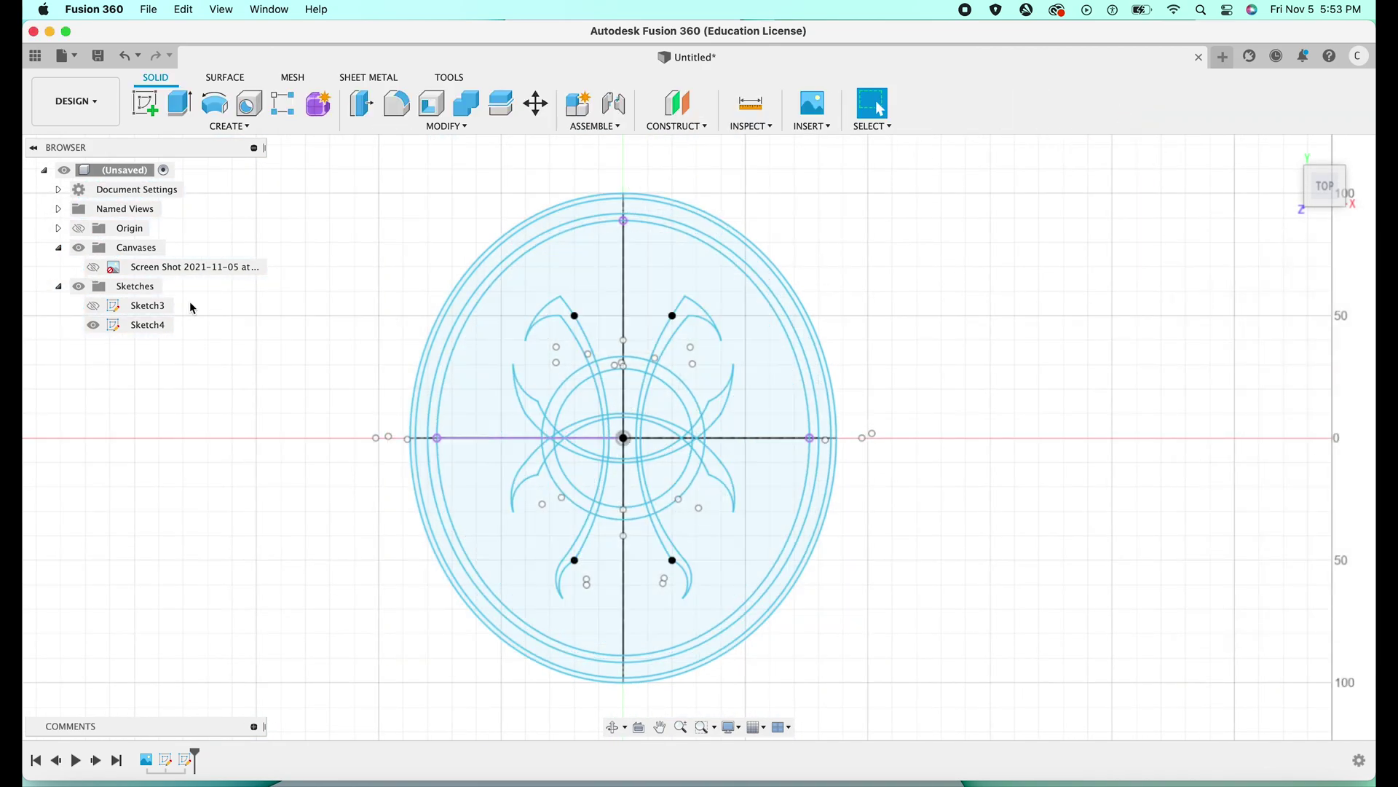
pyautogui.scroll(4, 785, 331)
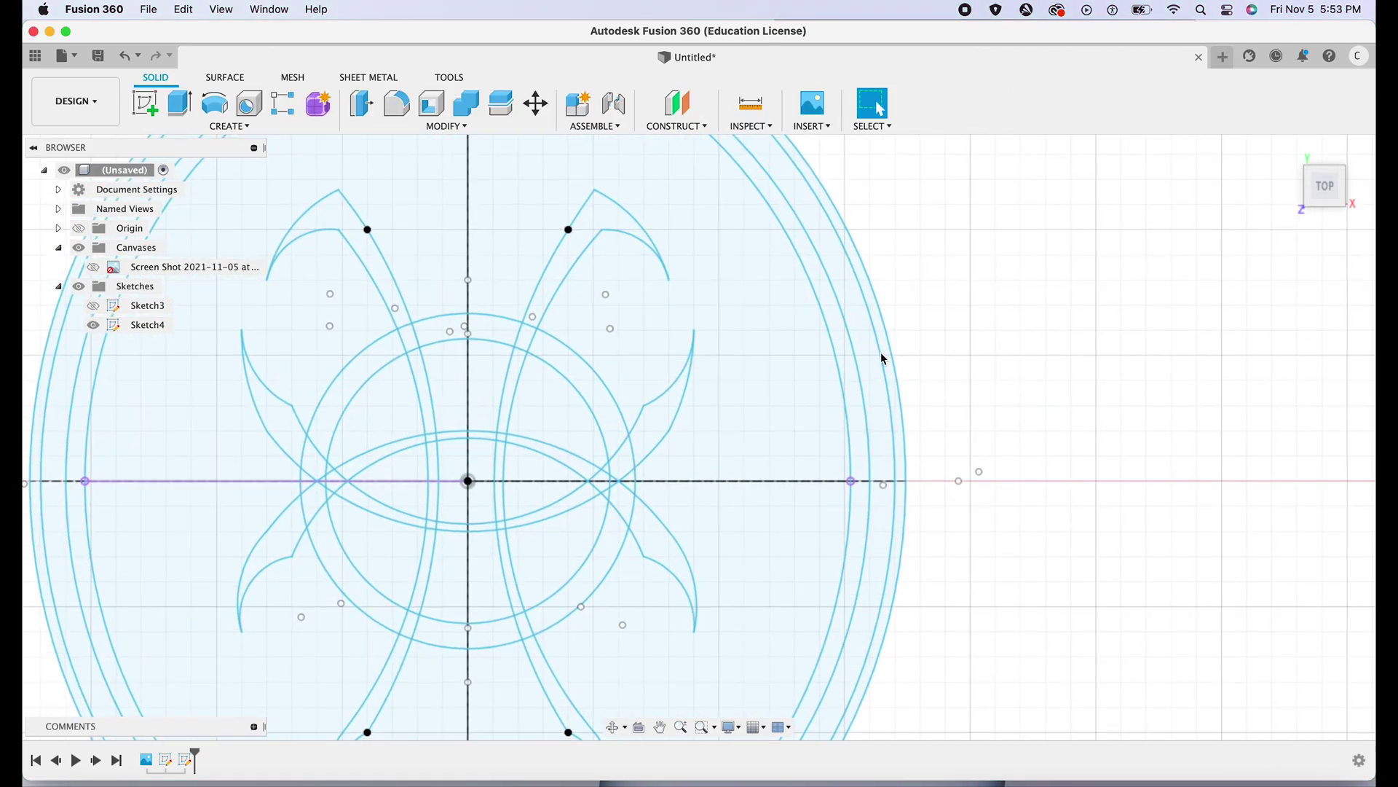
pyautogui.scroll(-3, 833, 337)
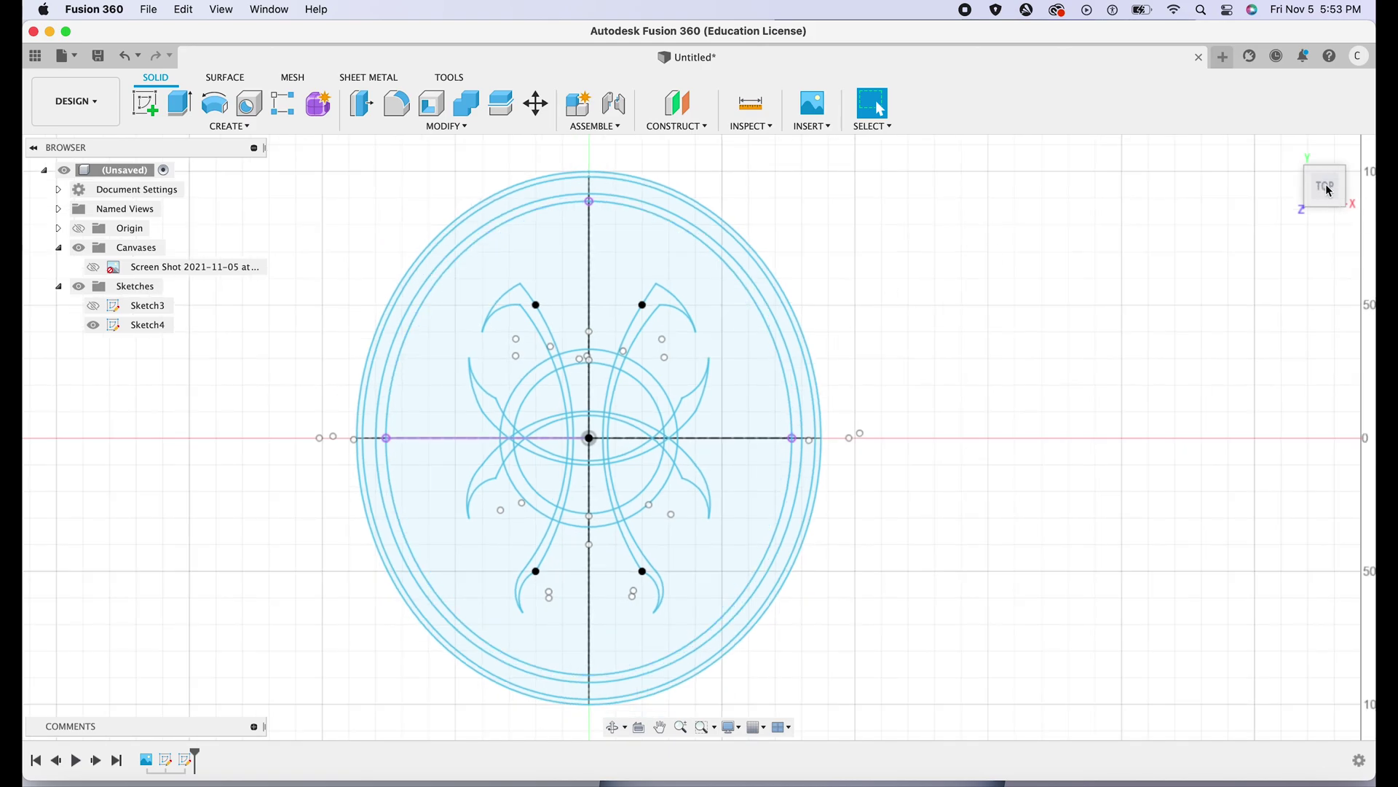
# Save the design under the name Pauldron.
pyautogui.press('super+s')
pyautogui.write('Pauldron')
pyautogui.press('Return')
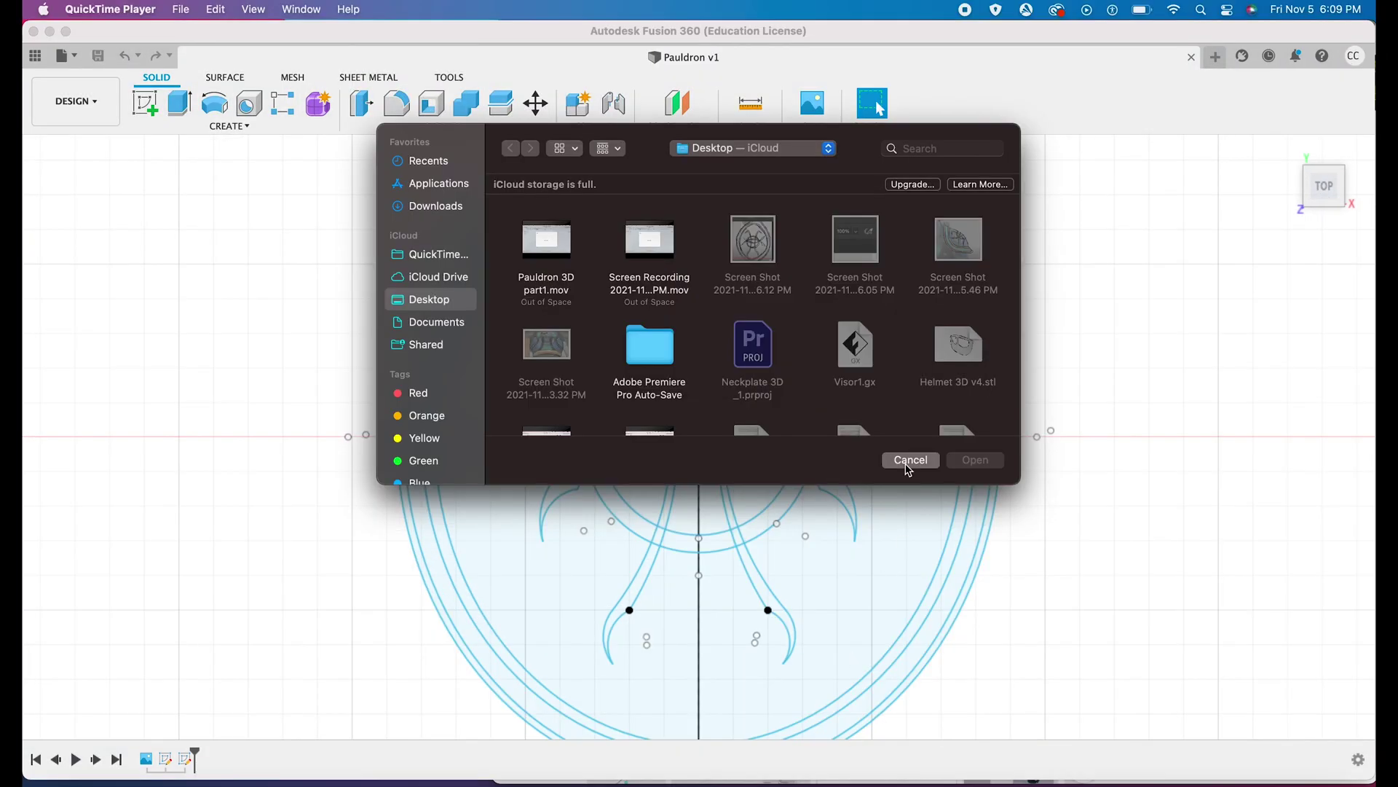
pyautogui.click(911, 460)
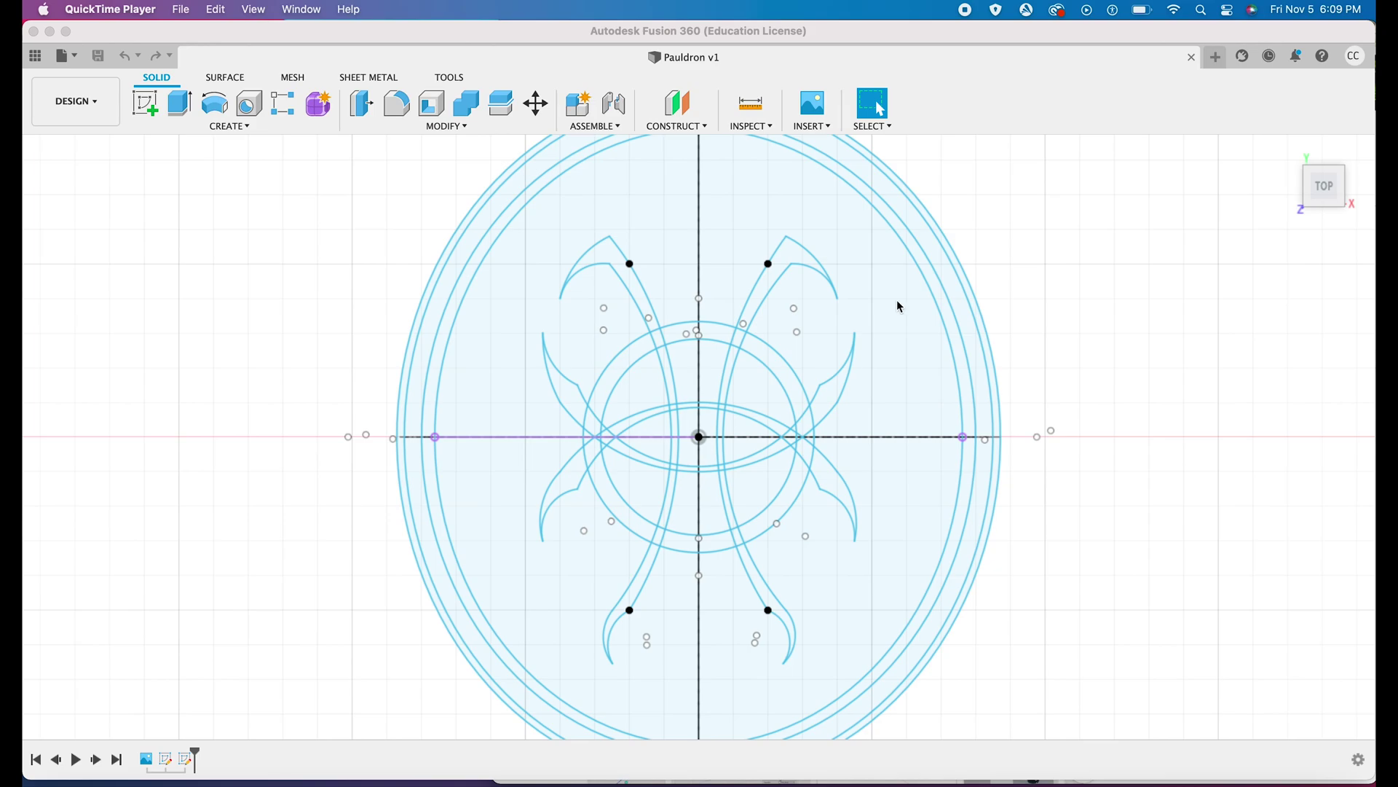
pyautogui.click(1339, 194)
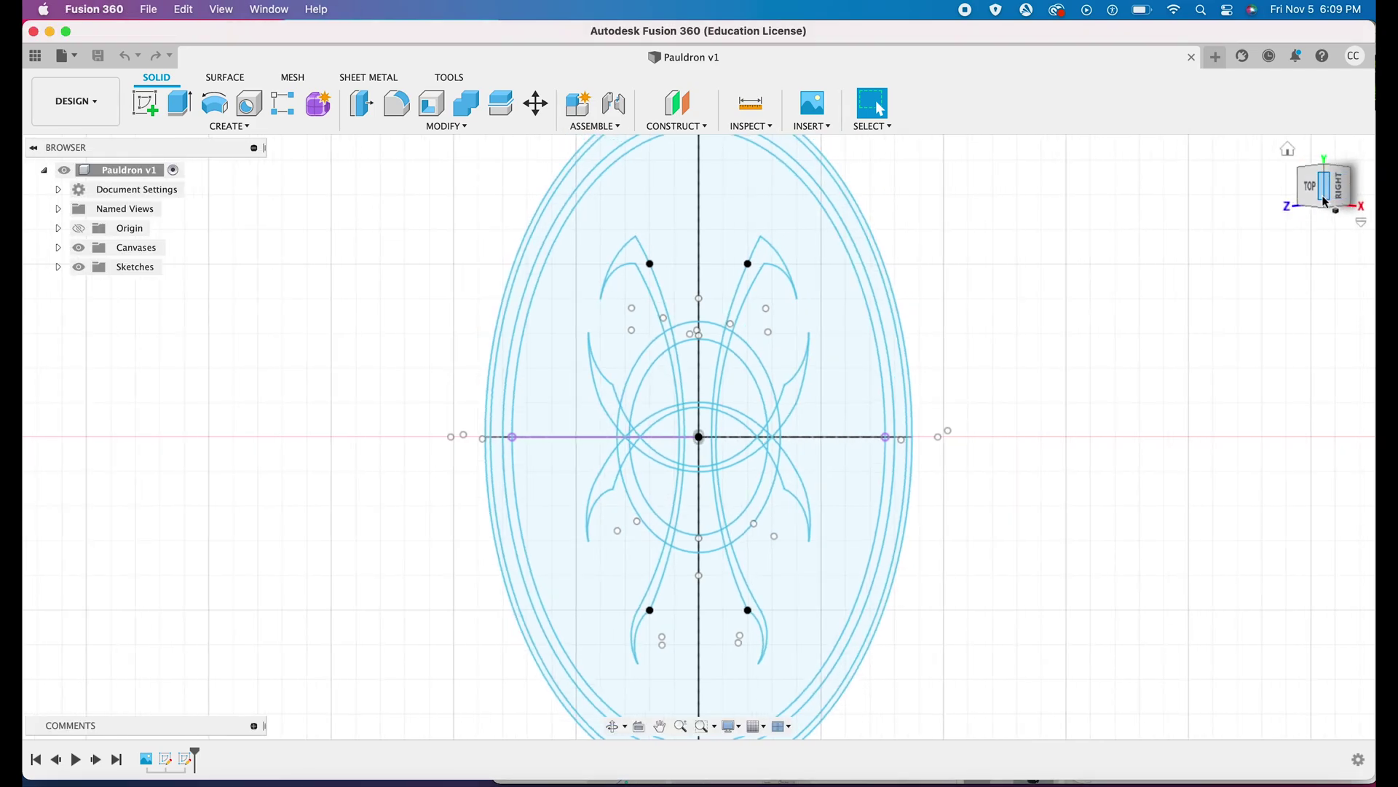
pyautogui.moveTo(1324, 209); pyautogui.dragTo(1315, 204)
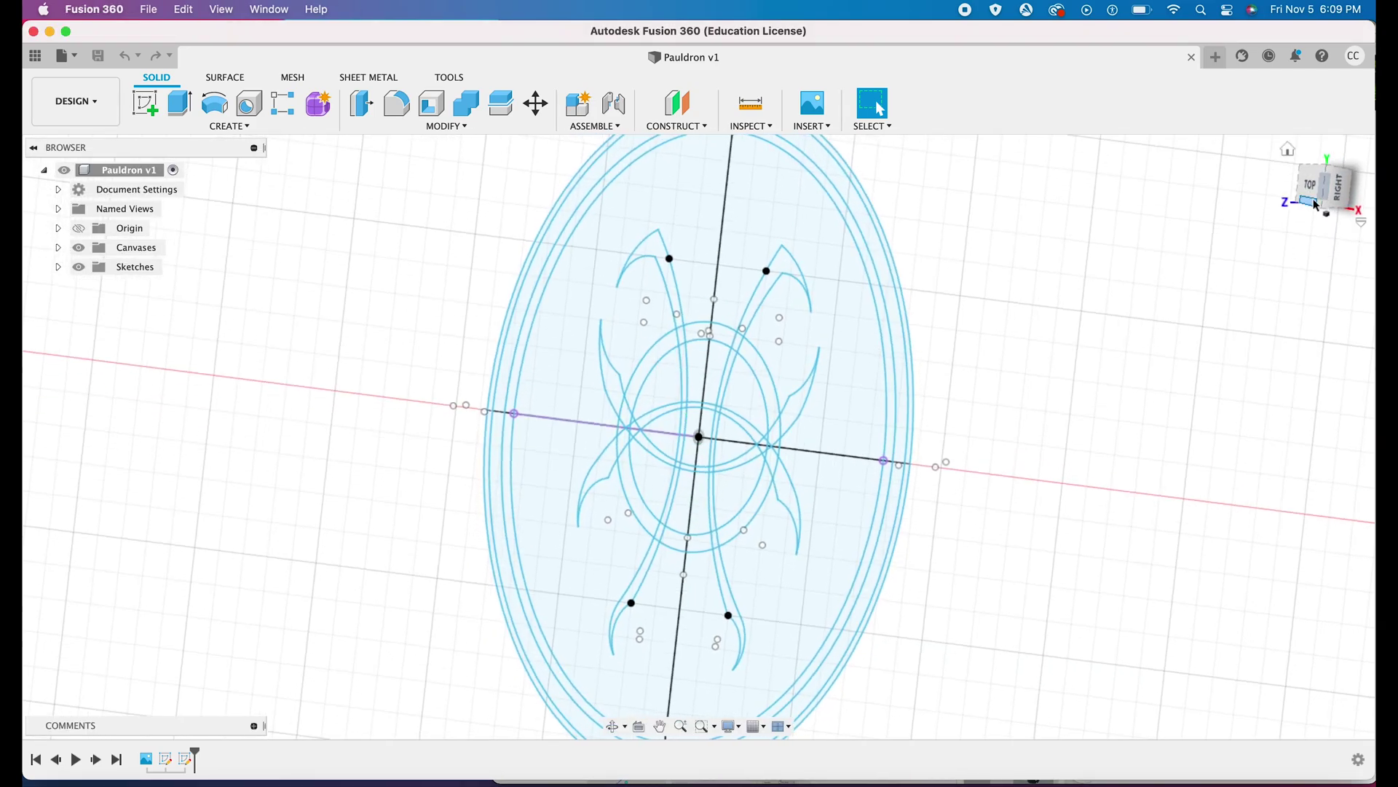
pyautogui.click(1316, 193)
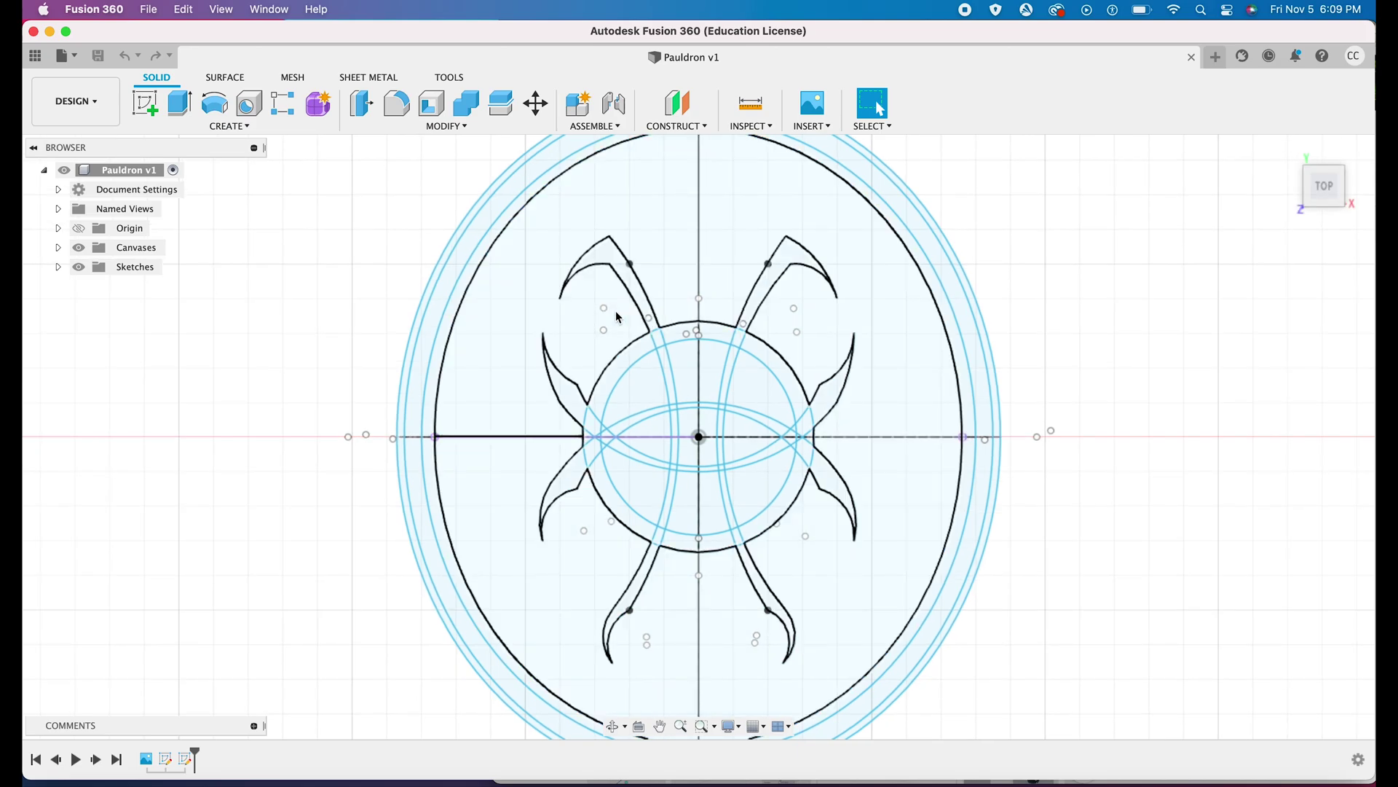
pyautogui.scroll(1, 617, 317)
pyautogui.scroll(-2, 617, 314)
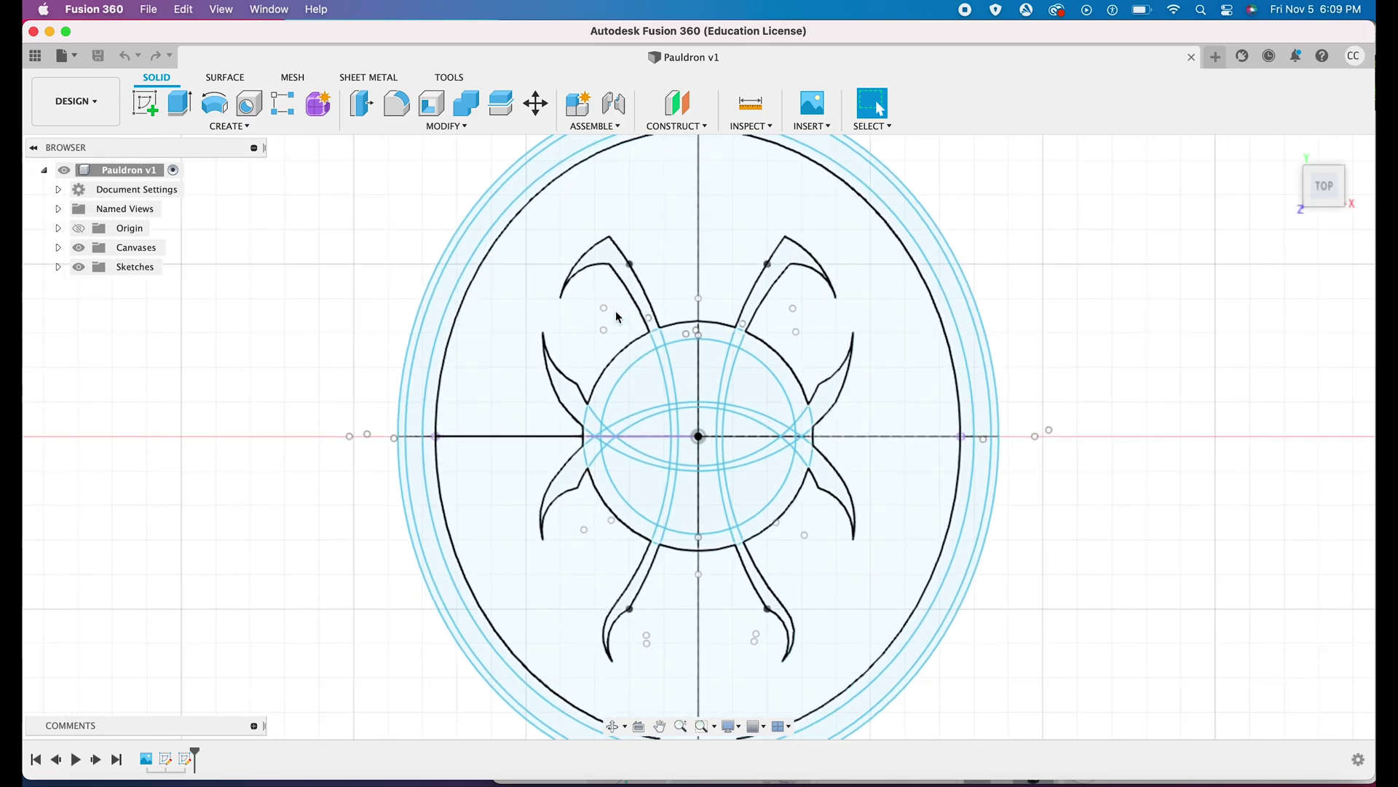
pyautogui.scroll(-2, 615, 311)
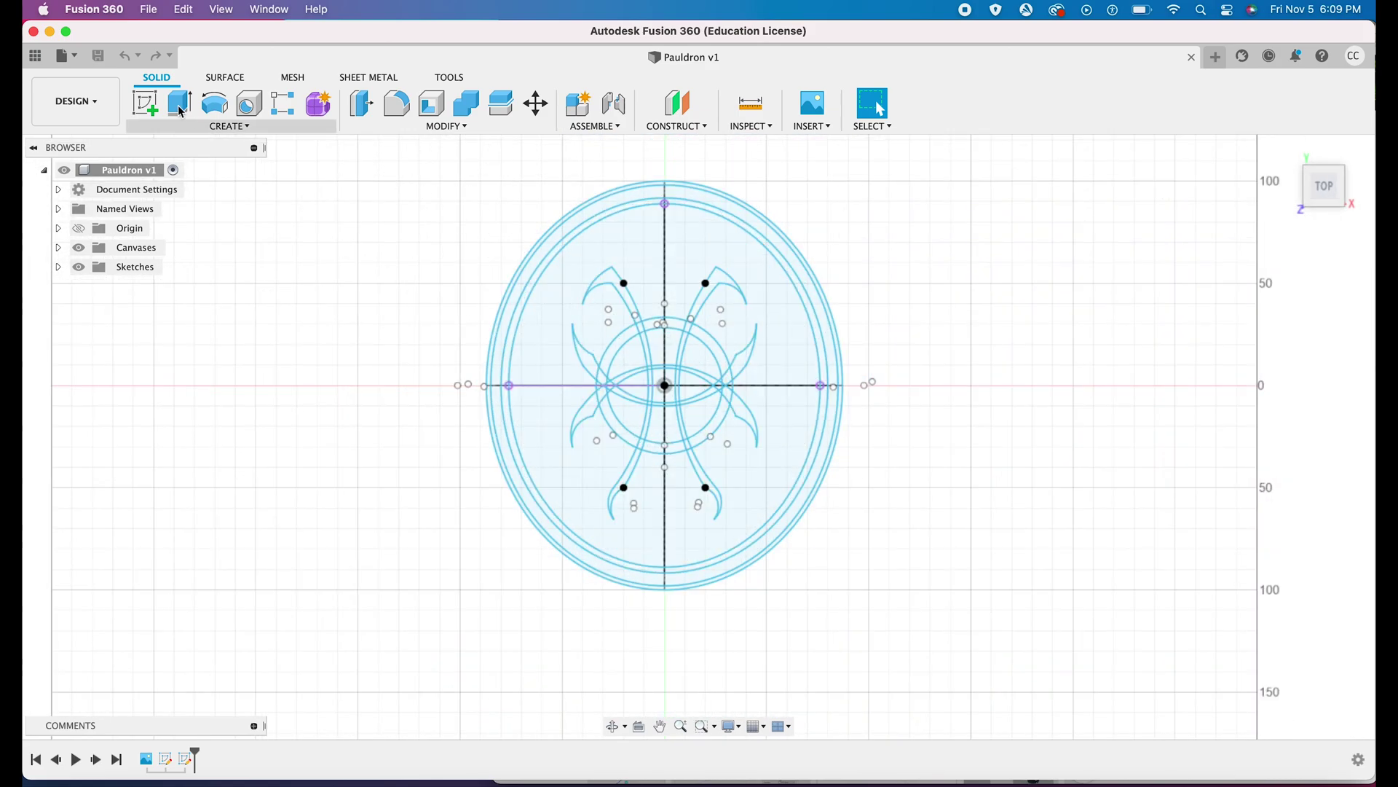
# Create a torus on the horizontal plane, centred on the origin, with an inner diameter of about 207 mm and a torus diameter of 50 mm.
pyautogui.click(165, 130)
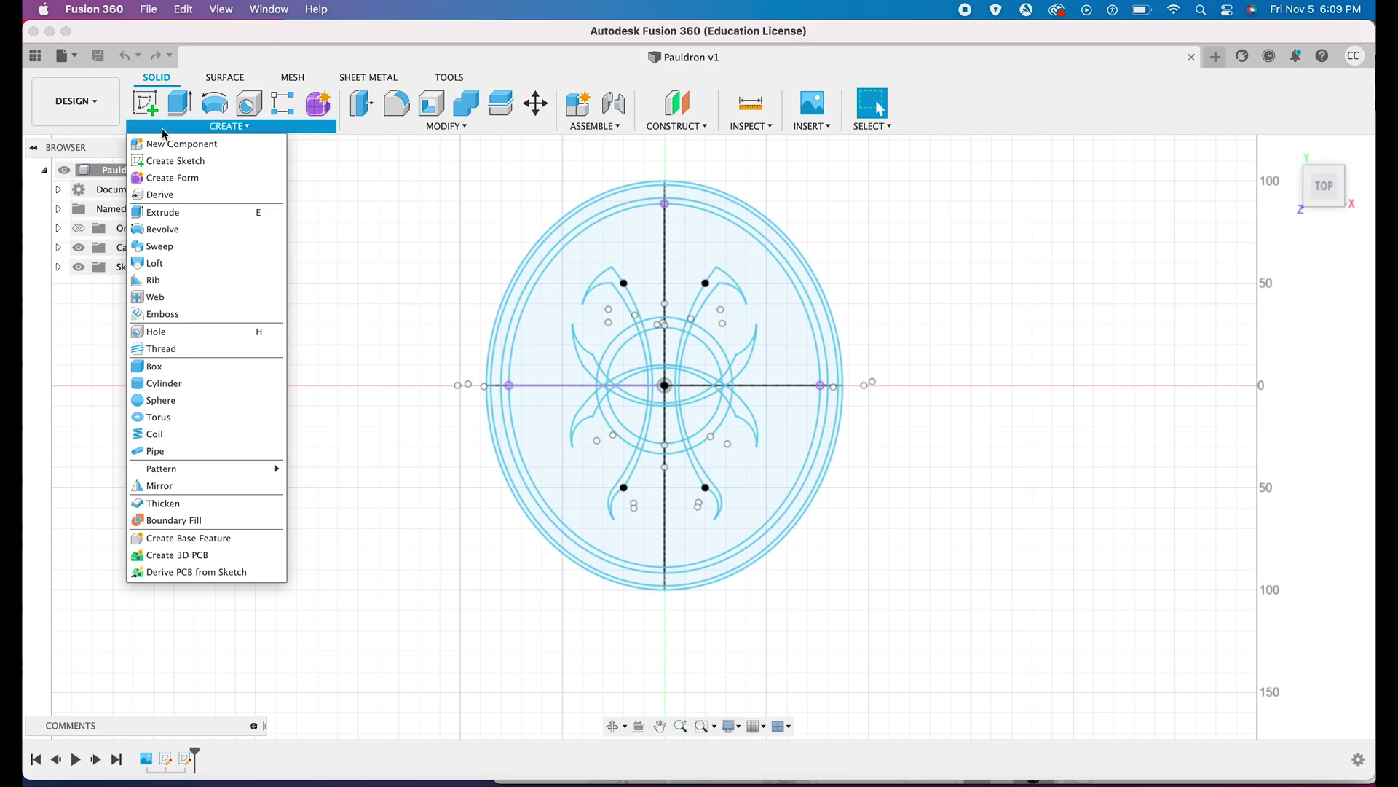
pyautogui.click(158, 418)
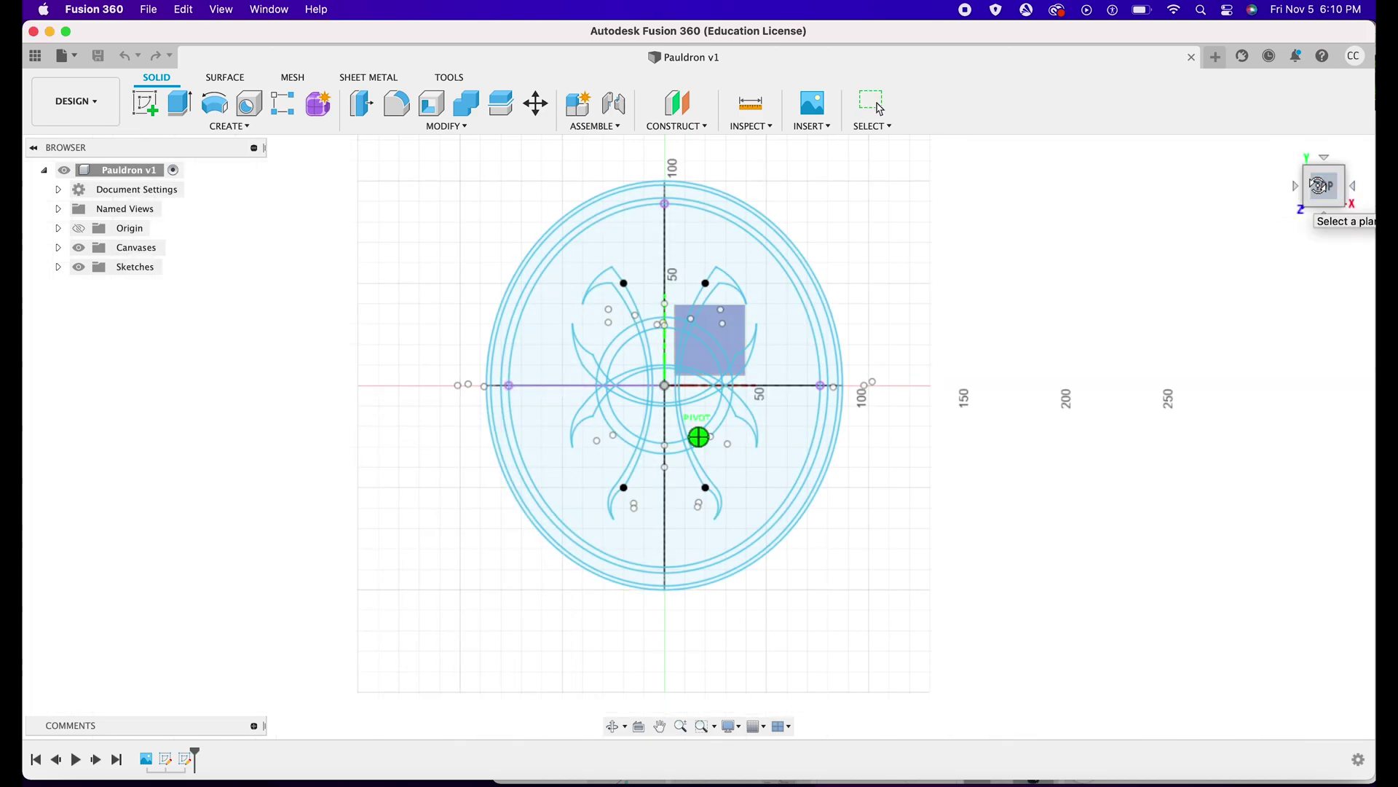
pyautogui.click(1347, 202)
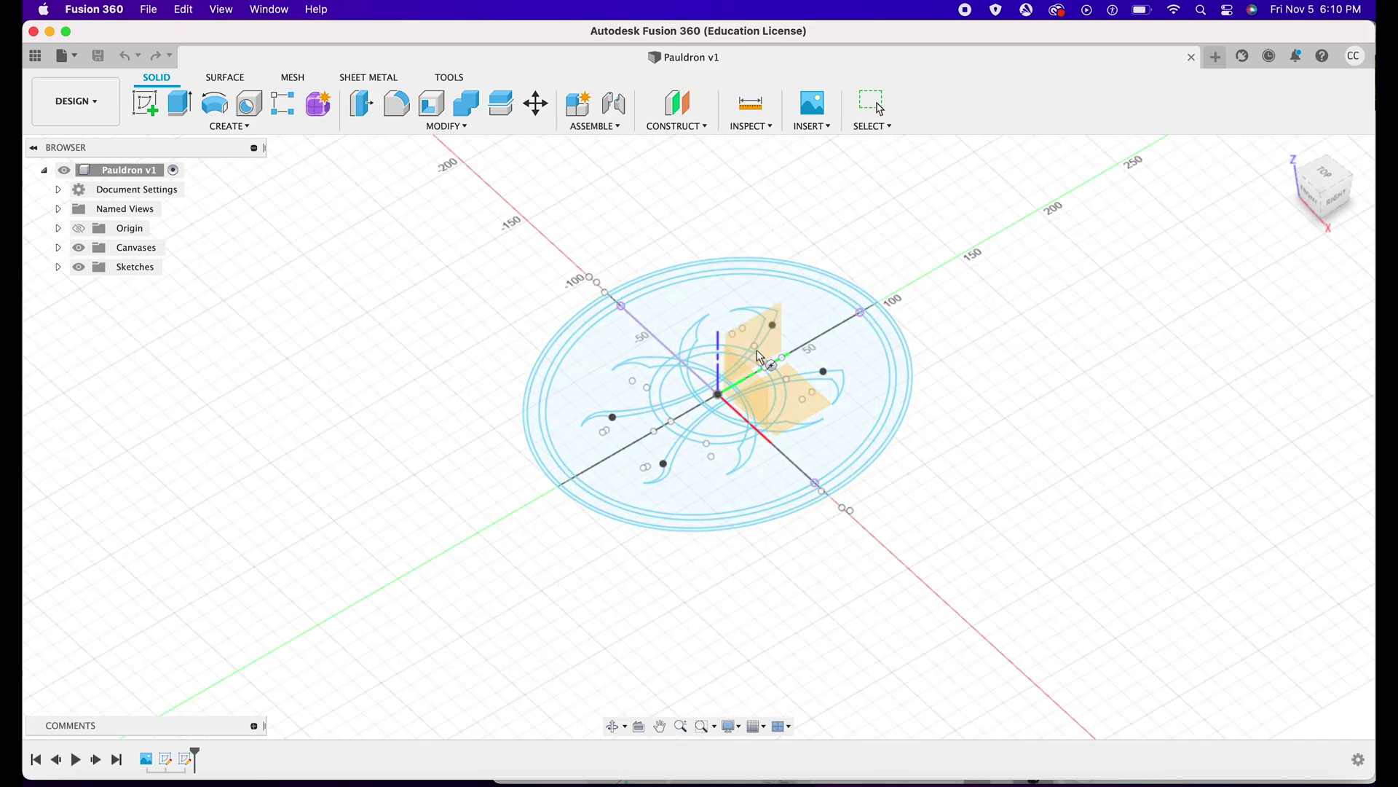
pyautogui.click(748, 393)
pyautogui.click(719, 395)
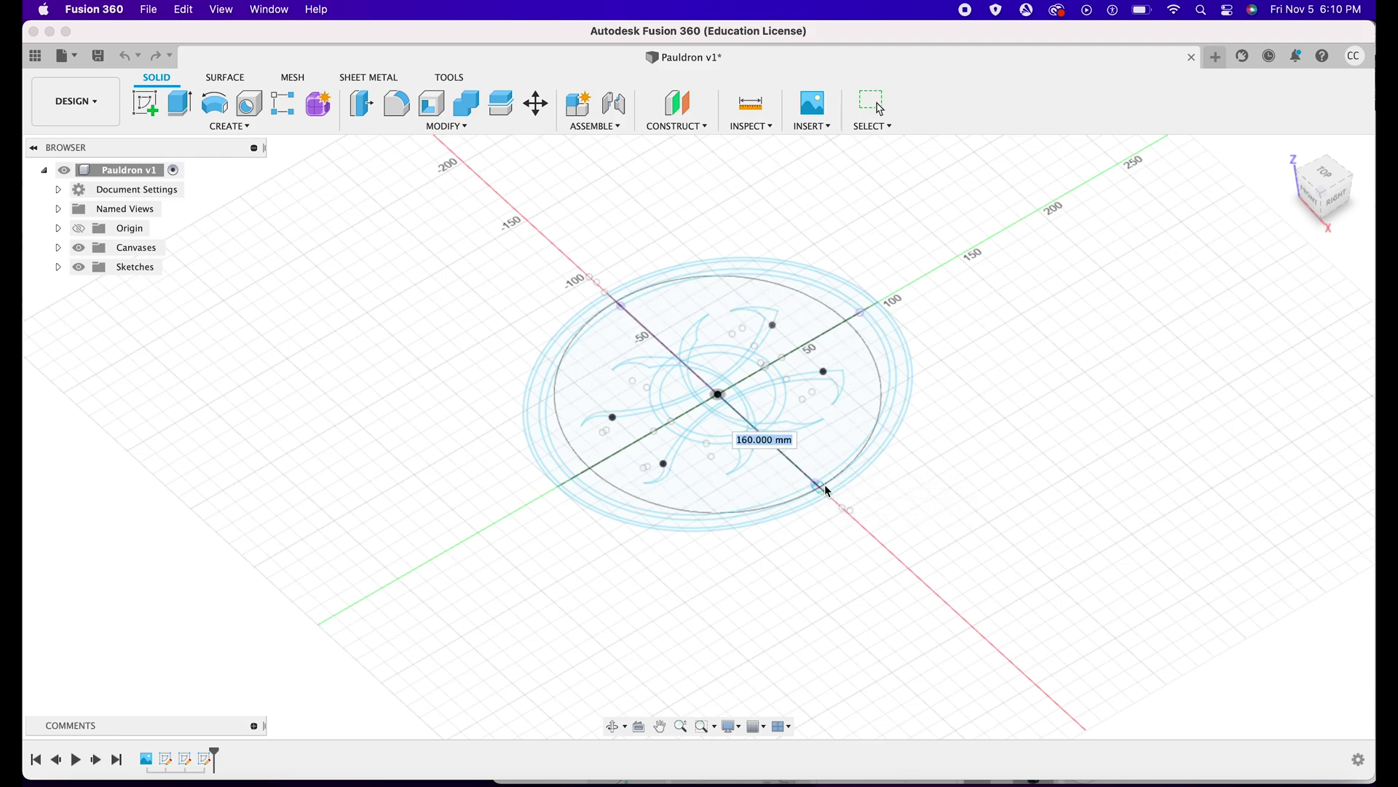
pyautogui.click(850, 513)
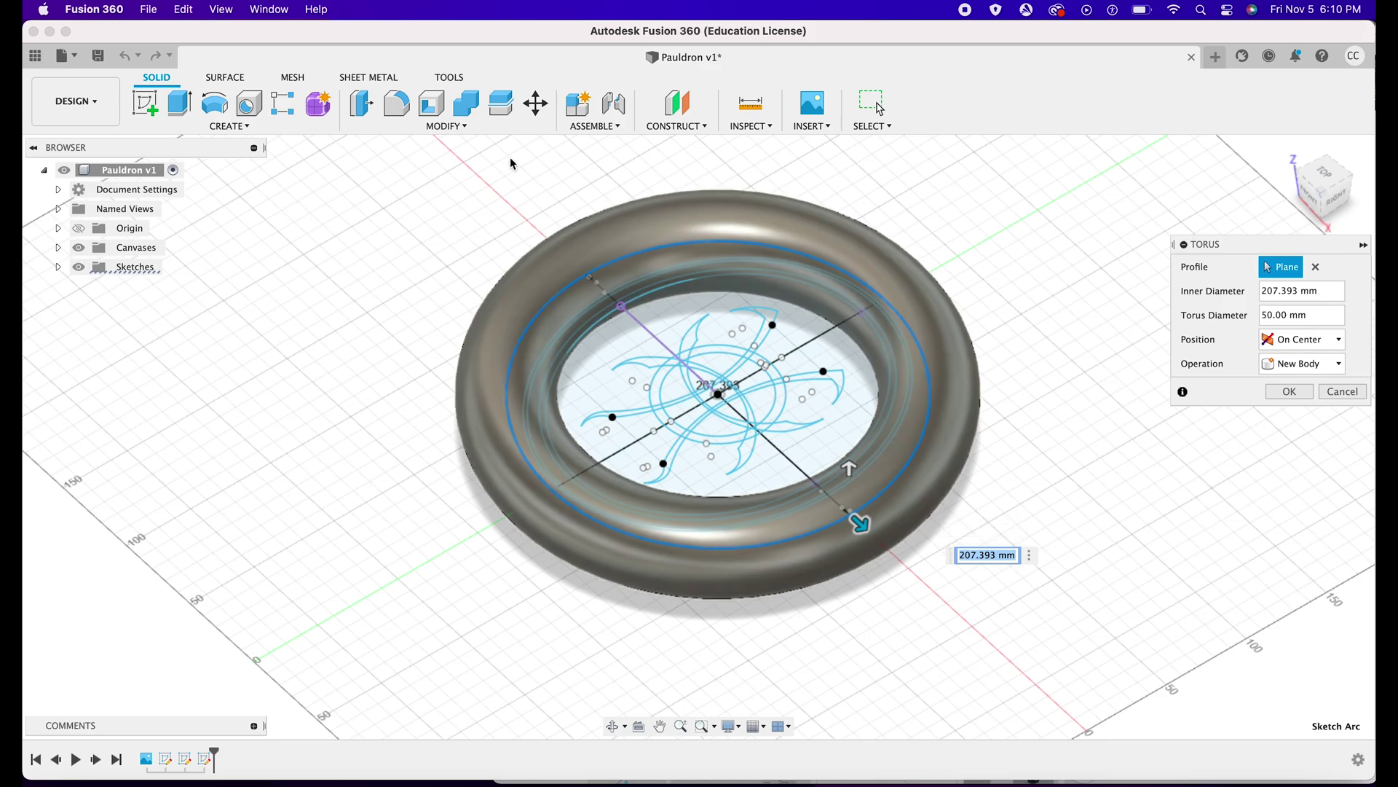
# Rotate the torus body about the Y axis so that the ring stands upright over the sketch.
pyautogui.click(535, 103)
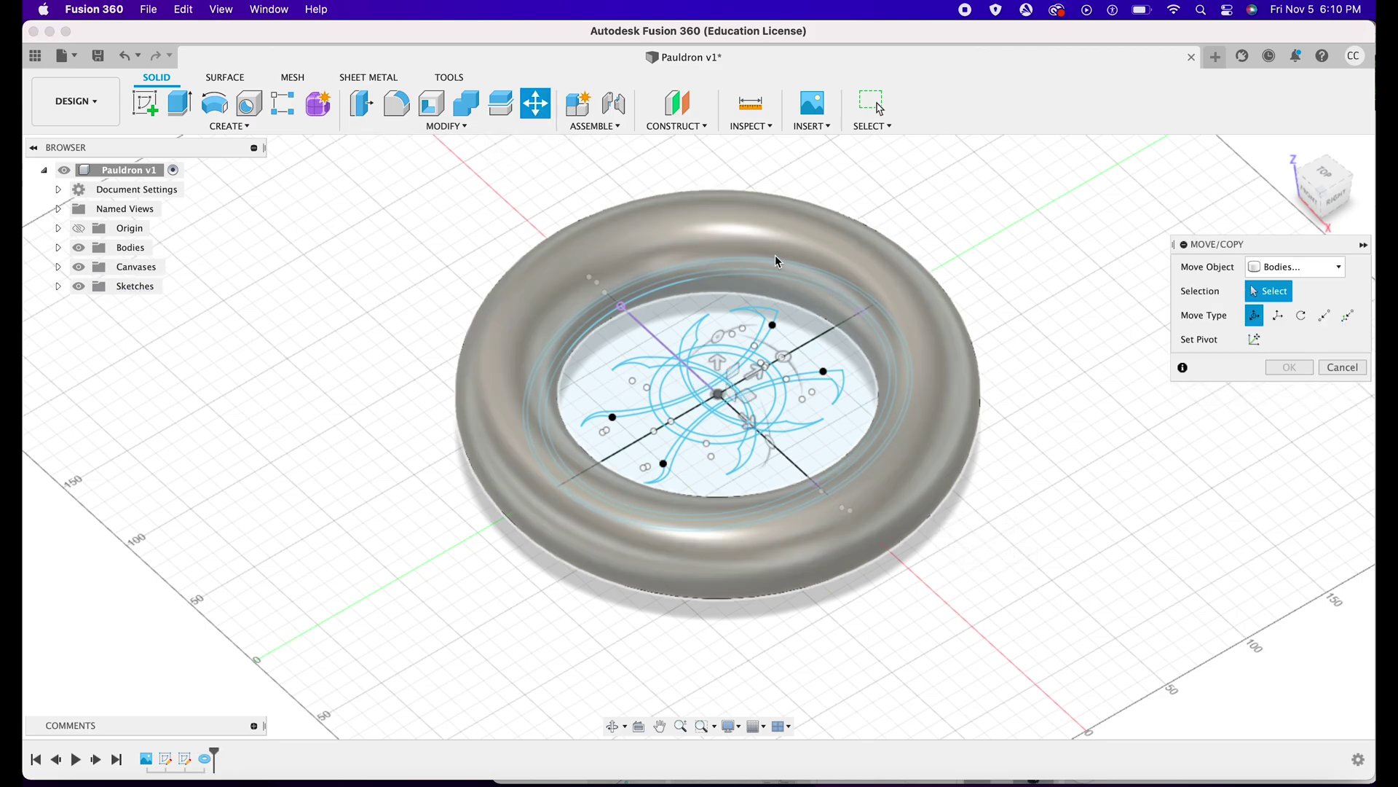
pyautogui.click(775, 257)
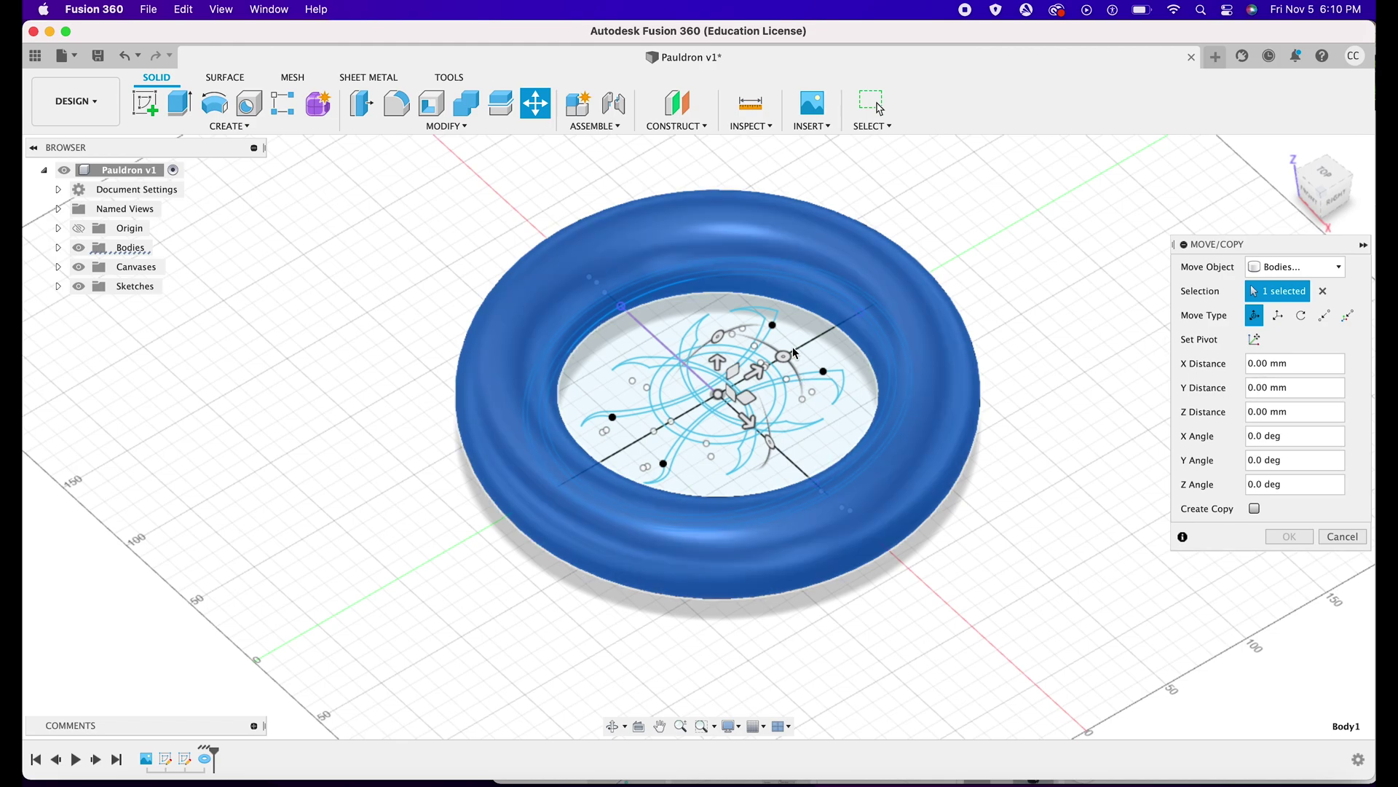
pyautogui.moveTo(716, 336); pyautogui.dragTo(760, 442)
pyautogui.press('Return')
# Start a uniform scale of the torus body about the sketch's centre point with a scale factor of 3.
pyautogui.click(1324, 175)
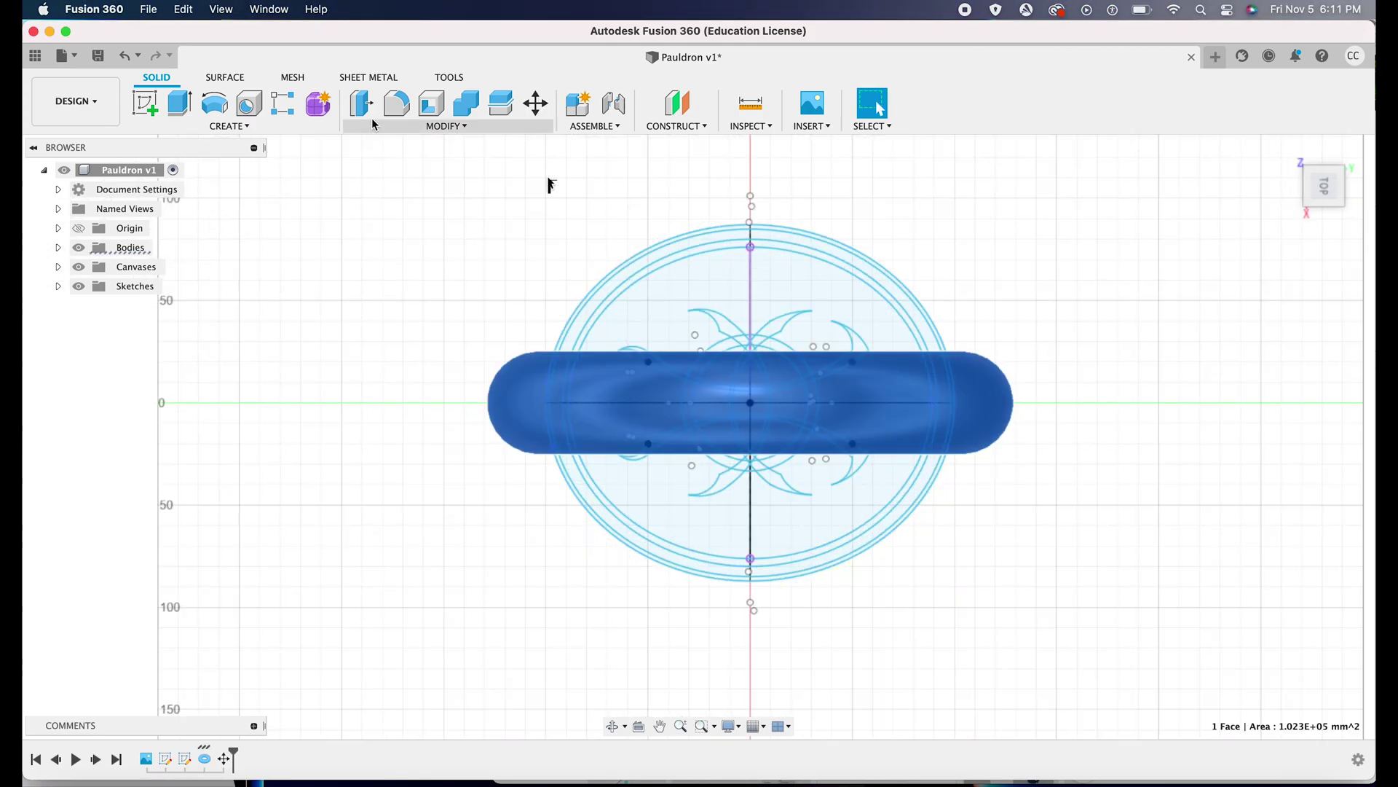
pyautogui.click(472, 126)
pyautogui.click(377, 228)
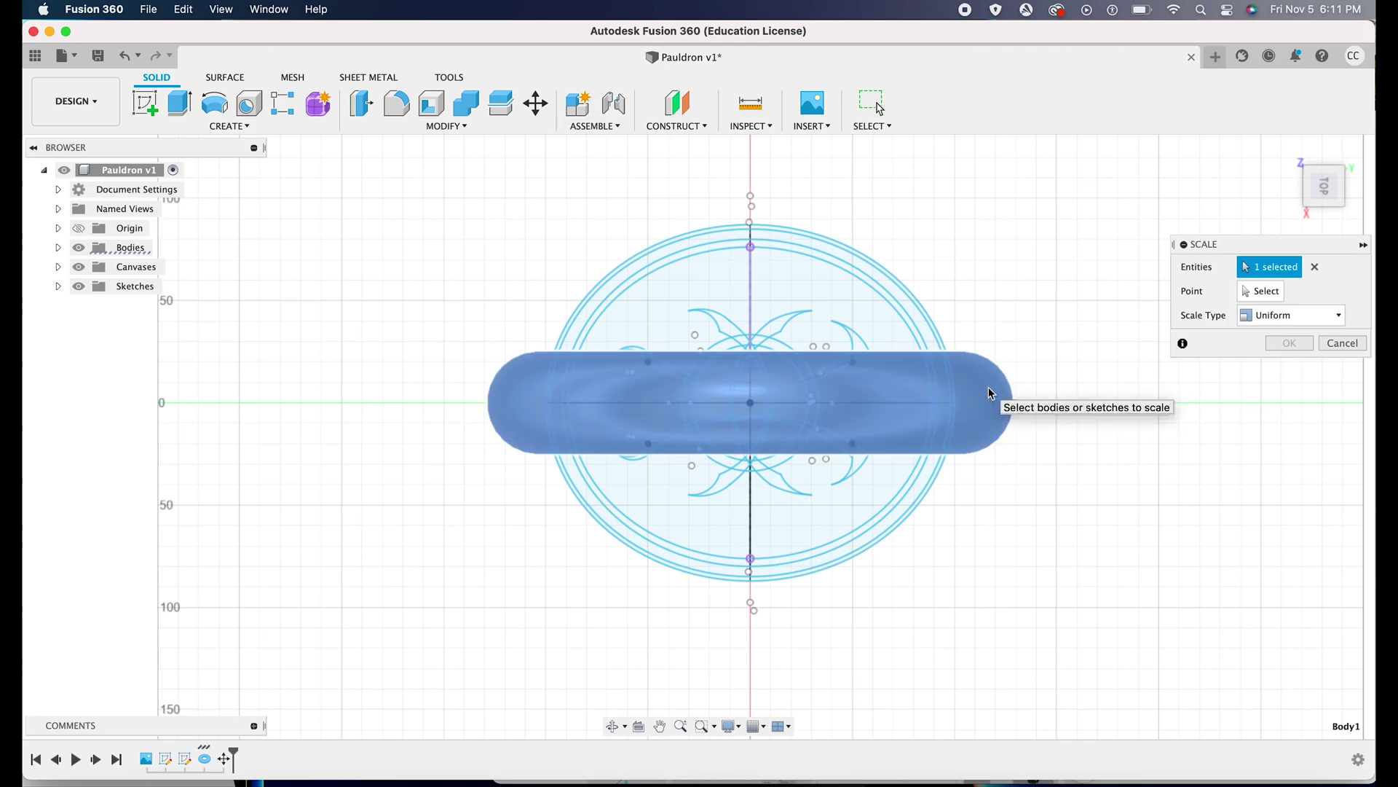
pyautogui.click(750, 402)
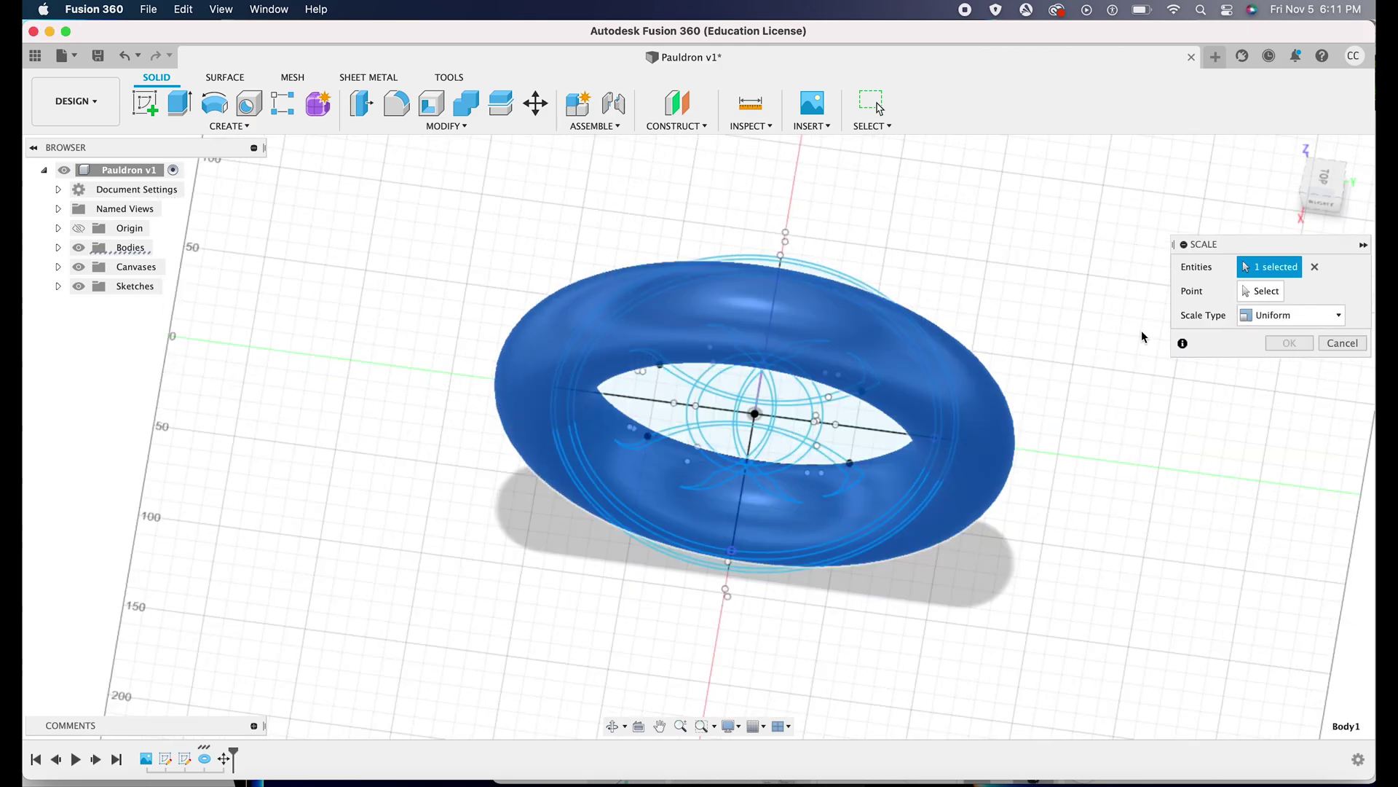
pyautogui.click(1251, 339)
pyautogui.press('BackSpace')
pyautogui.write('3')
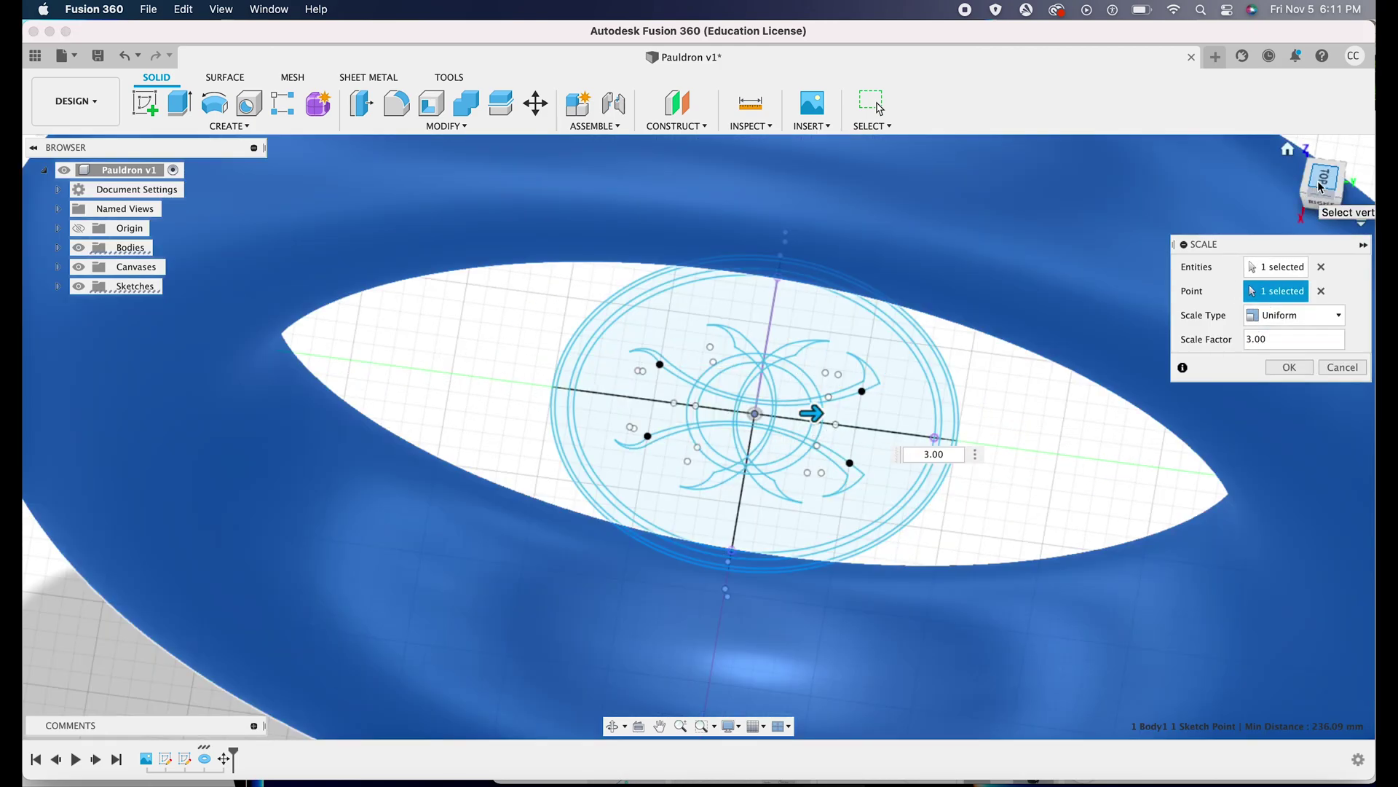
# Increase the torus scale factor to 3.5 and apply the scaling.
pyautogui.click(1324, 179)
pyautogui.moveTo(1325, 196)
pyautogui.mouseDown()
pyautogui.moveTo(1330, 210)
pyautogui.moveTo(1323, 180)
pyautogui.moveTo(1368, 208)
pyautogui.mouseUp()
pyautogui.click(1263, 339)
pyautogui.press('BackSpace')
pyautogui.write('5')
pyautogui.click(1286, 366)
# Scale the torus body uniformly once more about the sketch's centre point, with a scale factor of 1.25.
pyautogui.click(1328, 185)
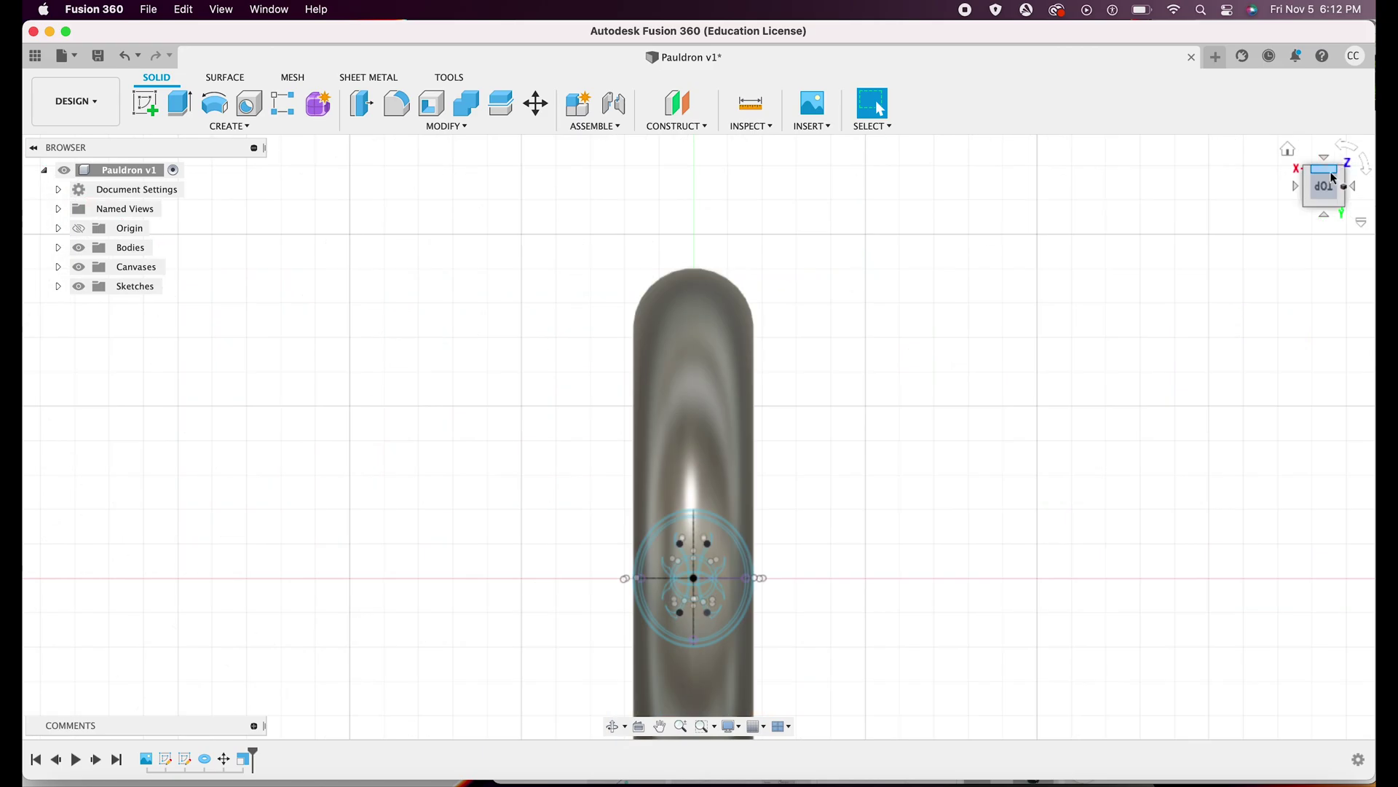
pyautogui.scroll(4, 711, 280)
pyautogui.scroll(-1, 711, 274)
pyautogui.click(623, 437)
pyautogui.click(446, 125)
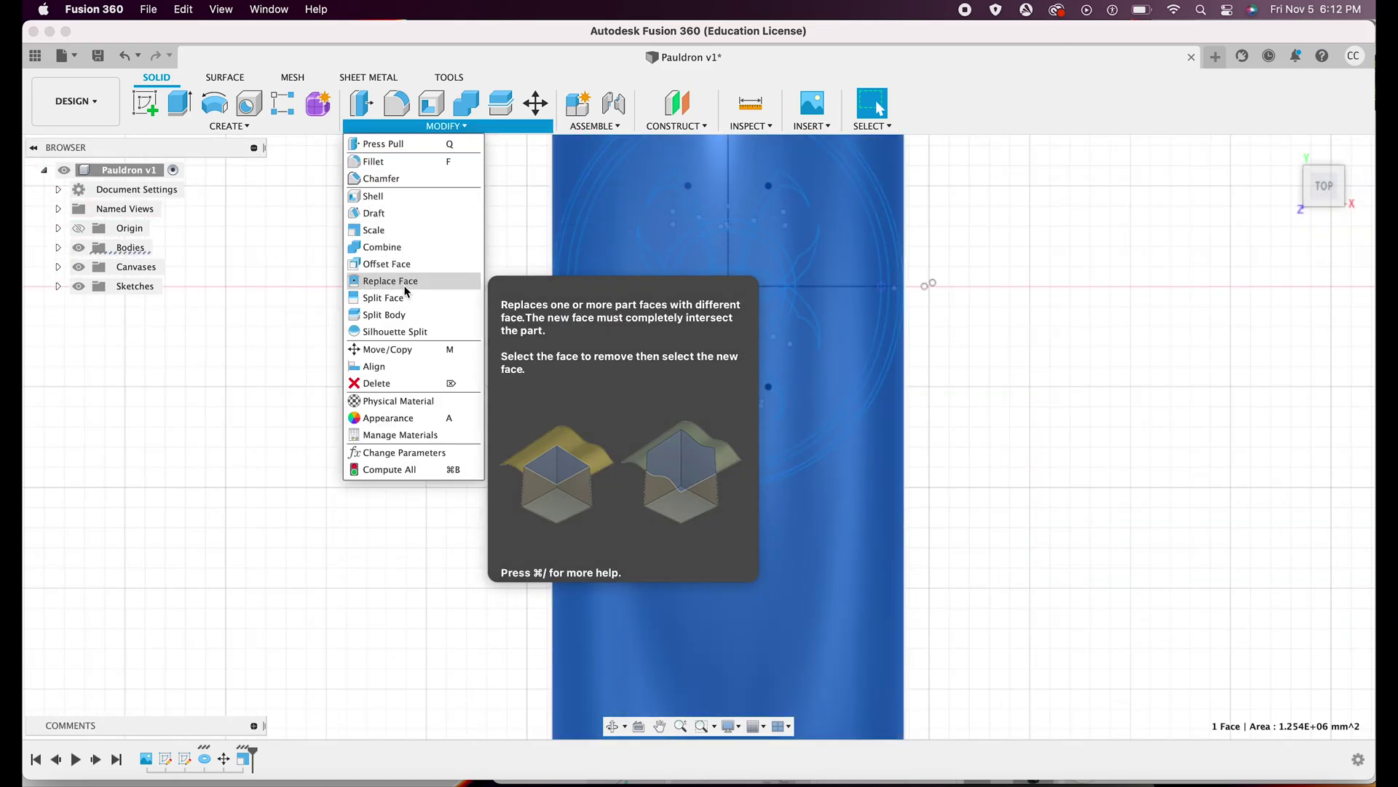
pyautogui.click(379, 231)
pyautogui.click(1342, 205)
pyautogui.click(1263, 291)
pyautogui.click(817, 350)
pyautogui.doubleClick(1261, 338)
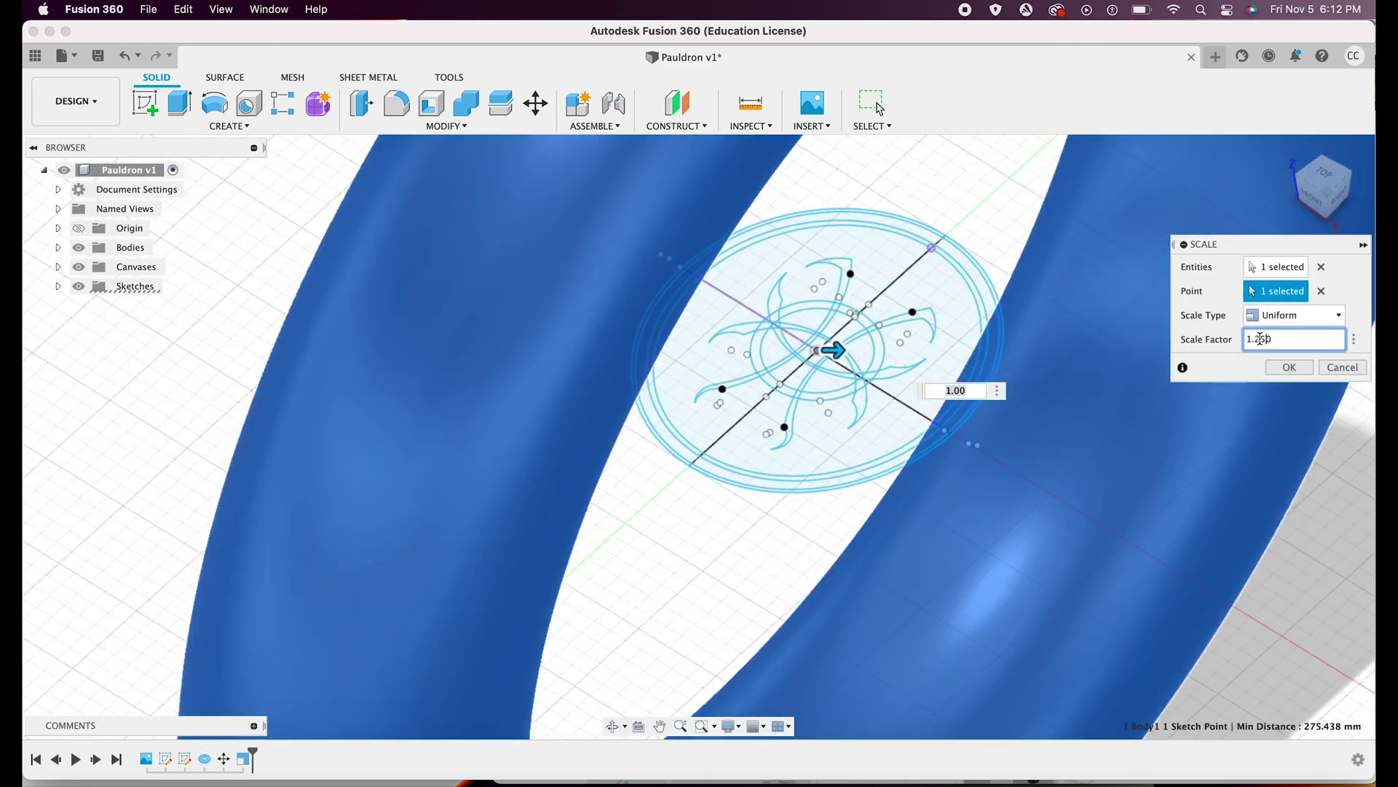
pyautogui.write('5')
pyautogui.click(1289, 366)
# Hide the bodies and select the large background profile around the emblem plus the band between the second and third ellipses from outside.
pyautogui.click(1324, 173)
pyautogui.click(79, 247)
pyautogui.scroll(5, 655, 222)
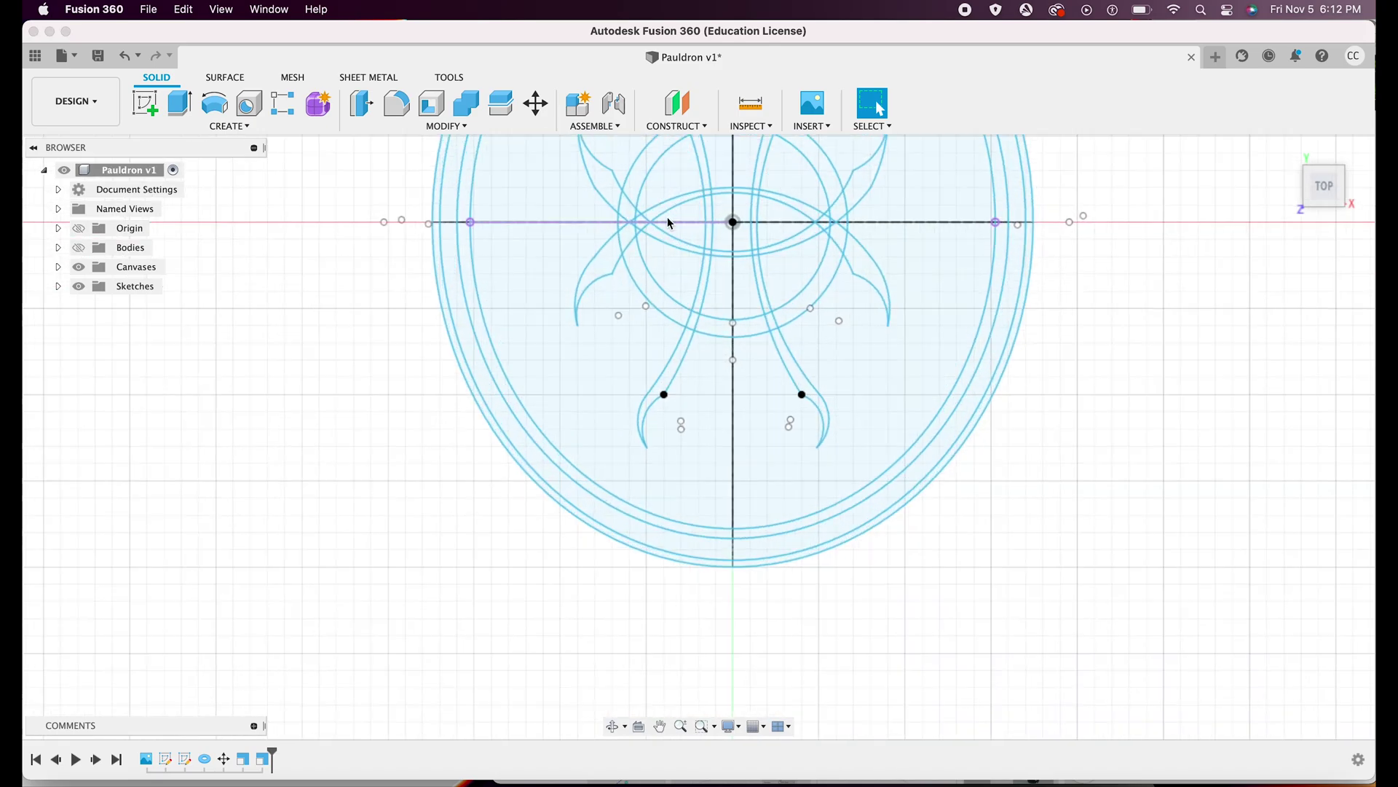
pyautogui.click(506, 227)
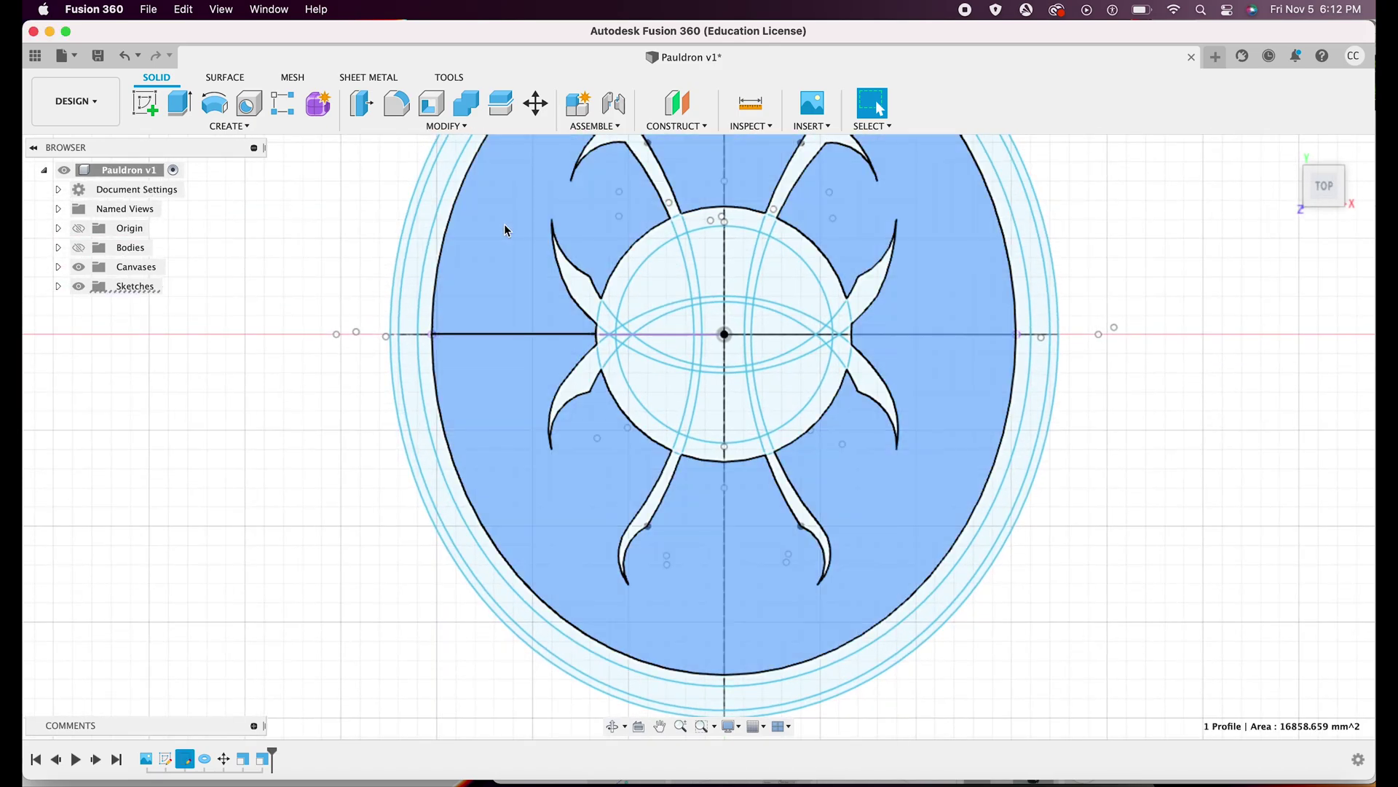
pyautogui.press('o')
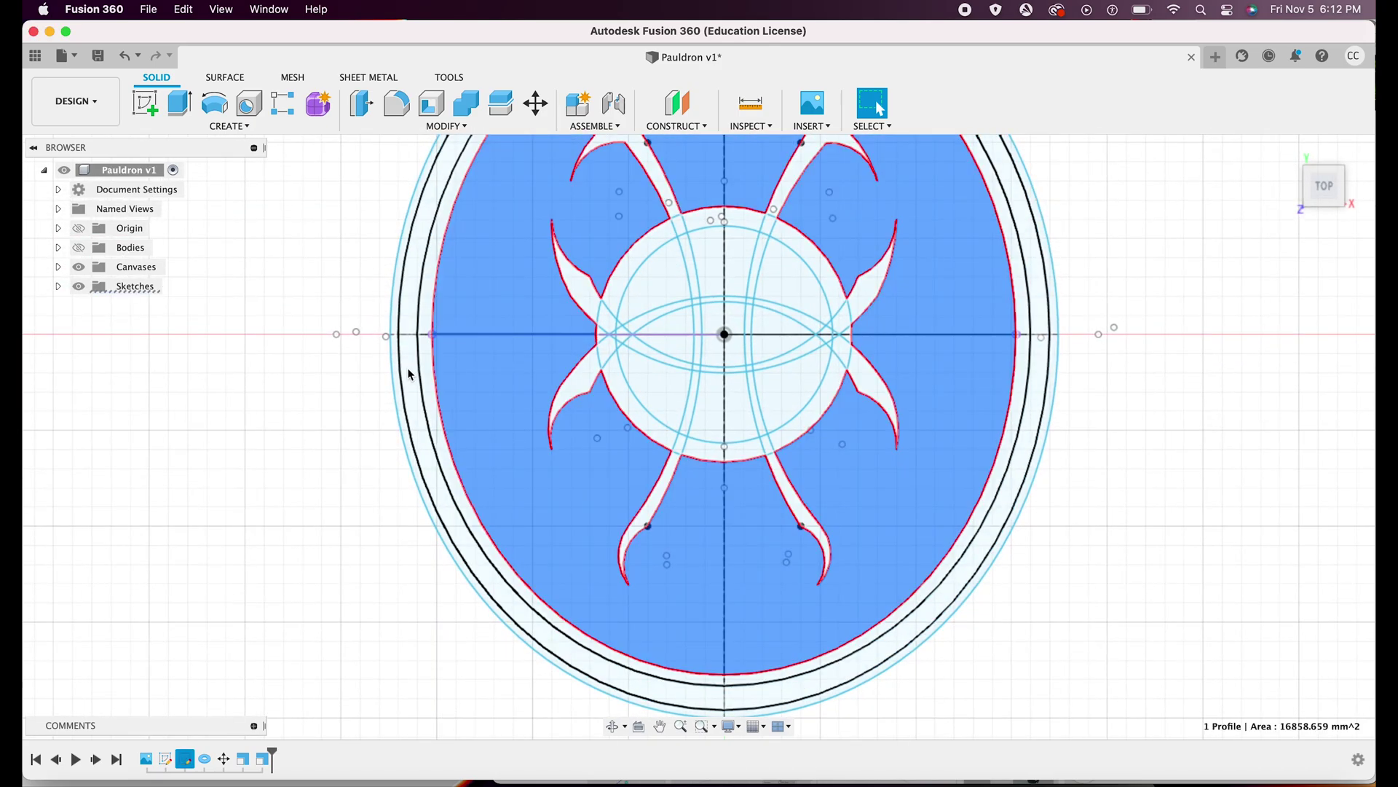
pyautogui.click(410, 375)
# Add all enclosed areas inside the central circle to the profile selection, leaving out the narrow strips between the paired curves.
pyautogui.scroll(5, 669, 329)
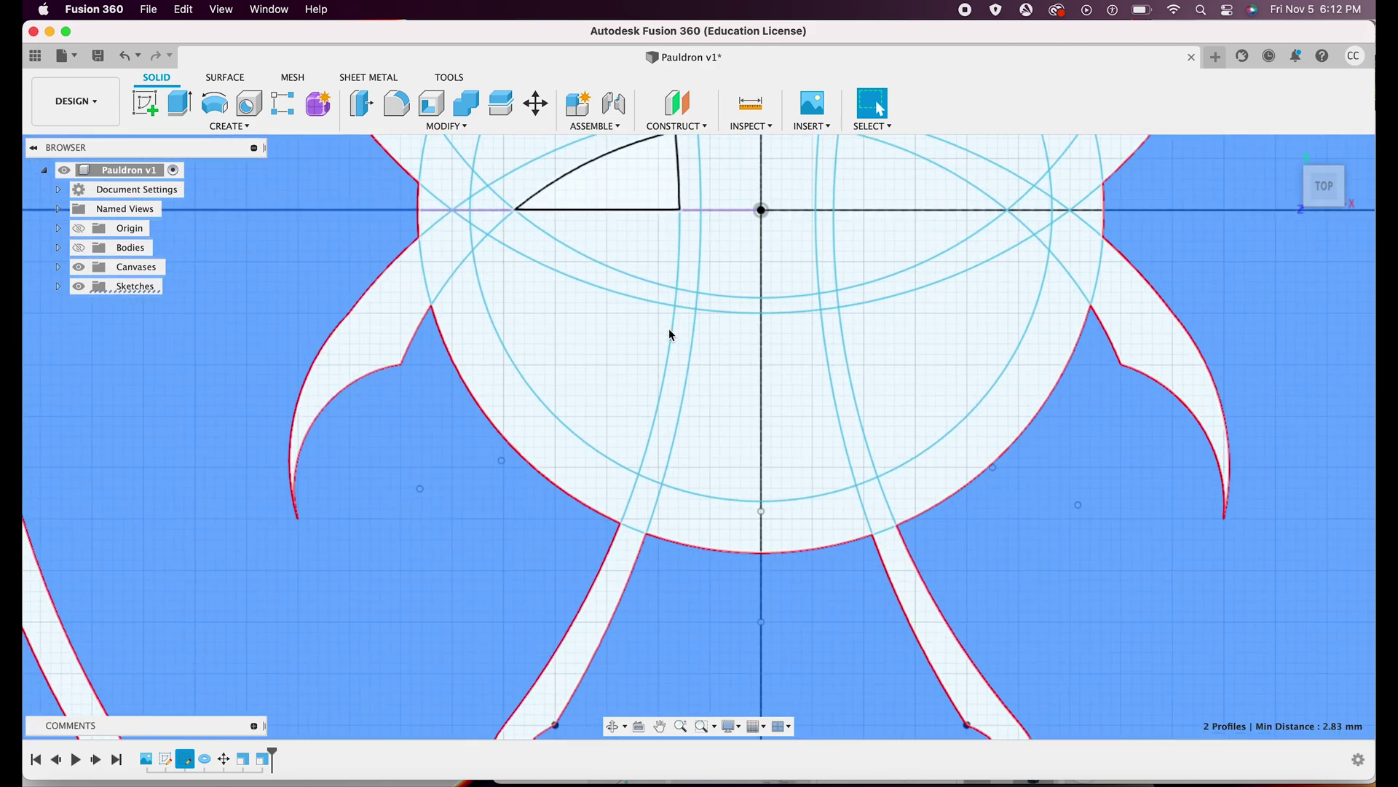
pyautogui.click(603, 335)
pyautogui.click(749, 384)
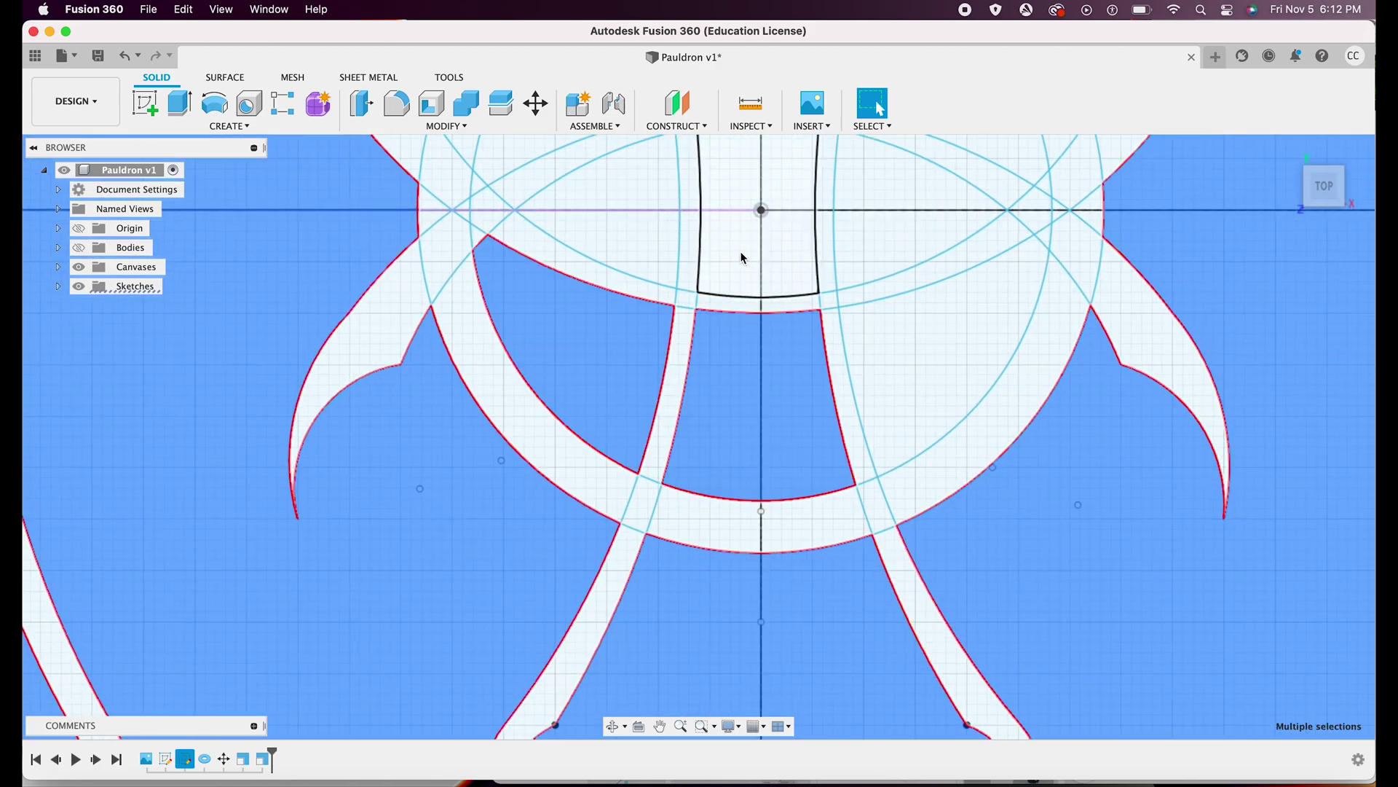
pyautogui.click(743, 259)
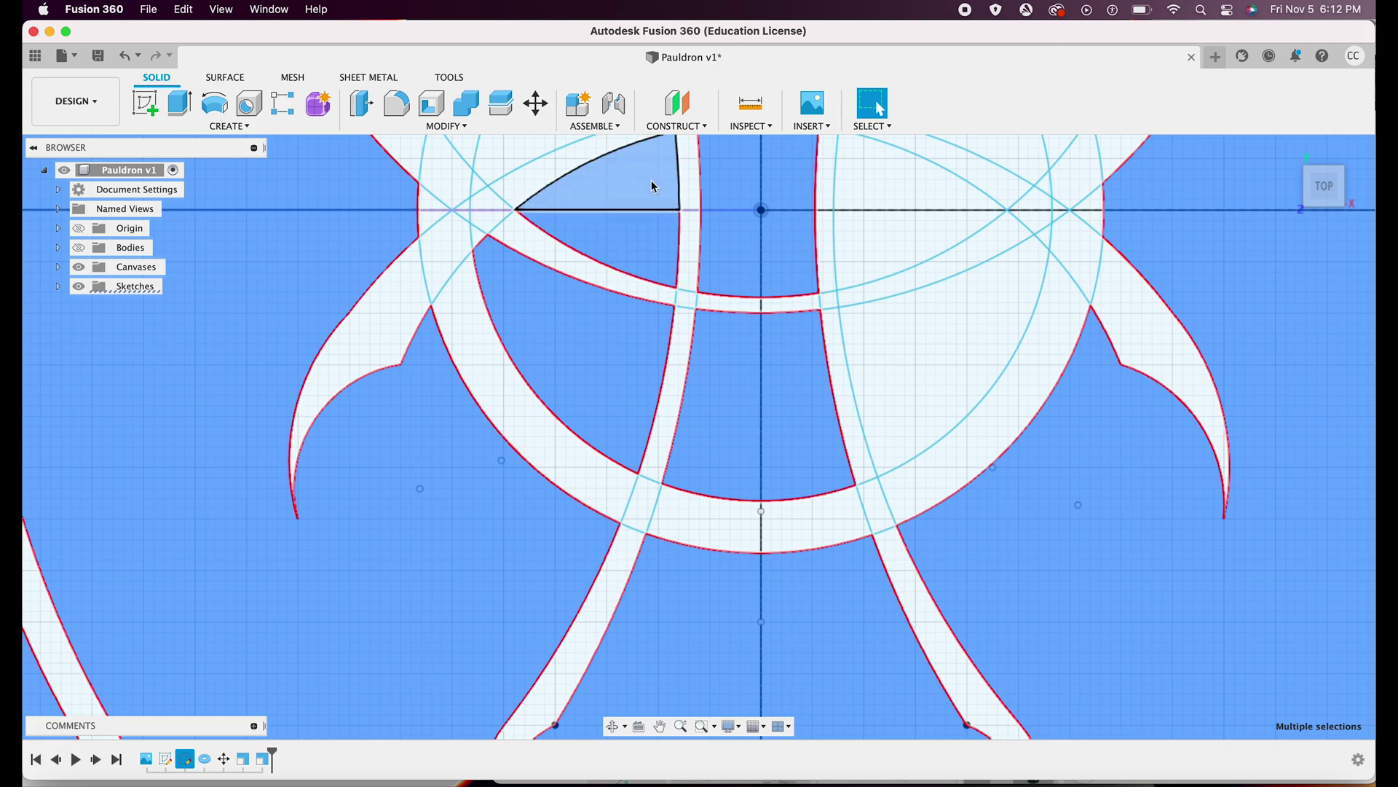
pyautogui.click(893, 235)
pyautogui.click(946, 364)
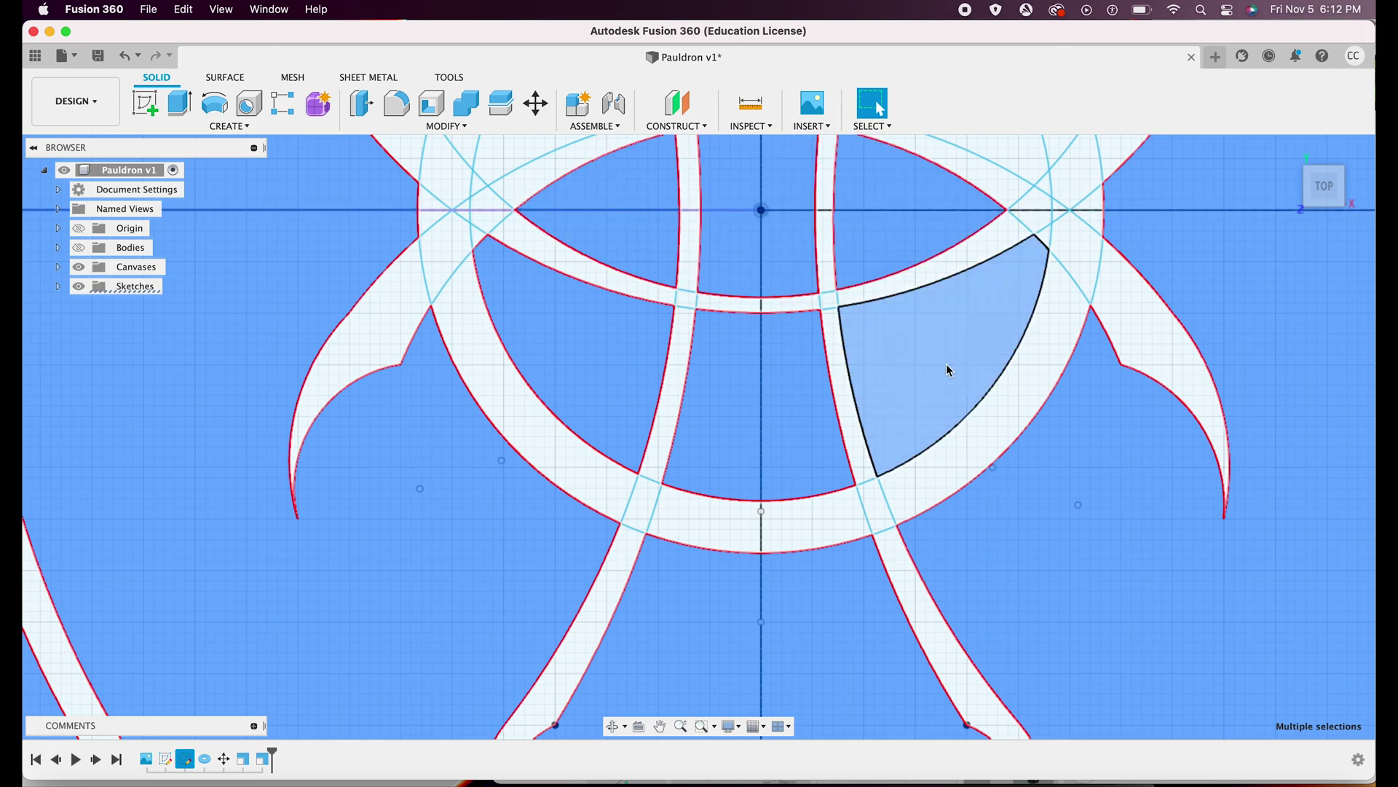
pyautogui.scroll(5, 946, 365)
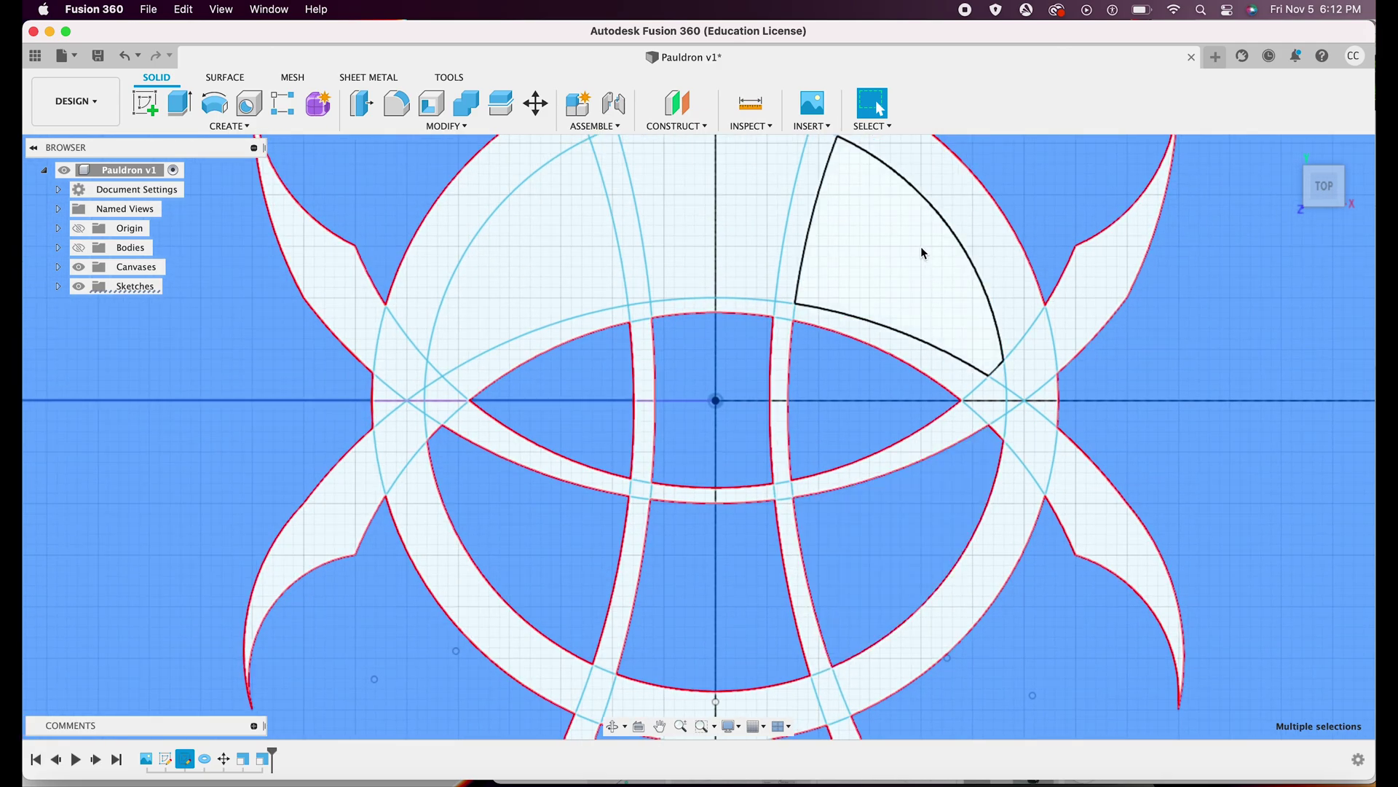
pyautogui.scroll(2, 859, 234)
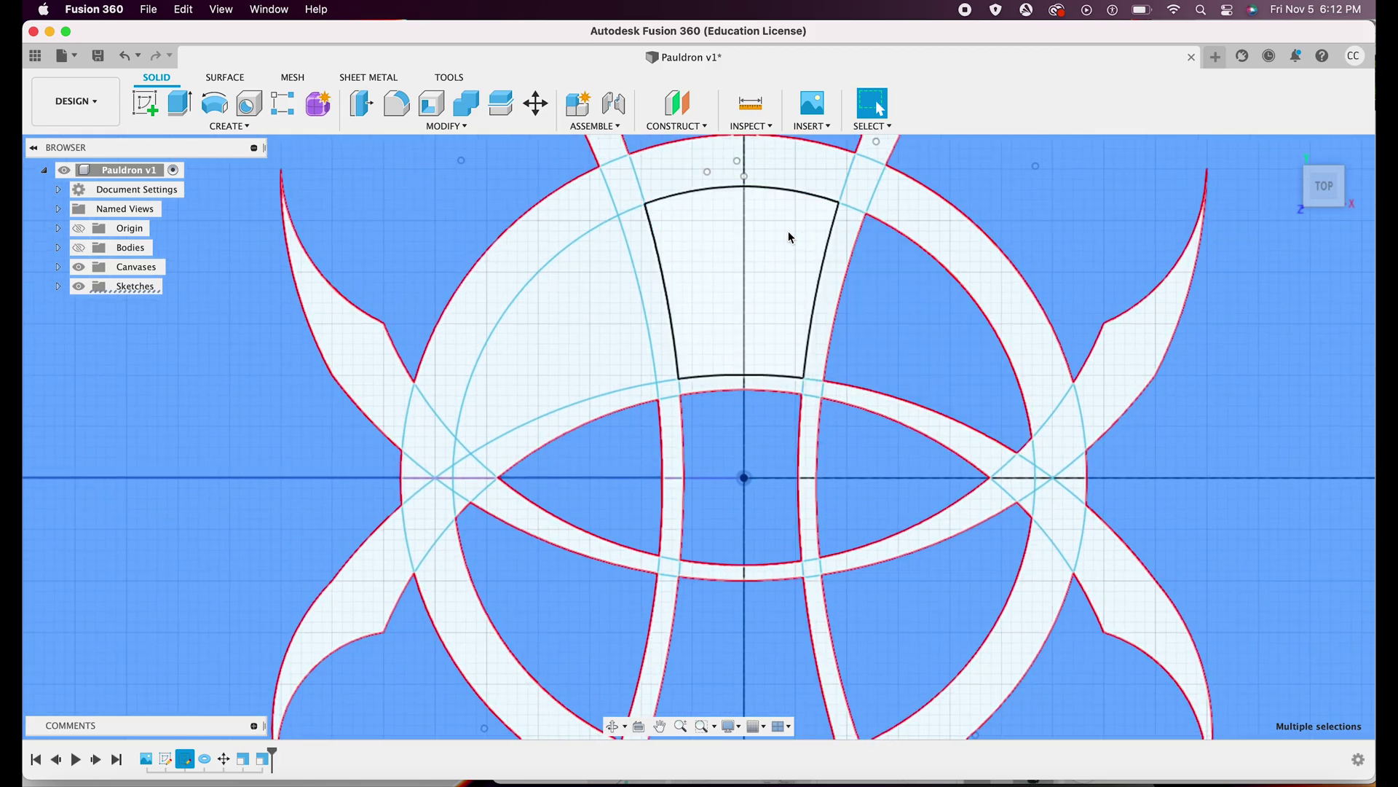
pyautogui.click(583, 329)
# Begin extruding the selected profiles in one direction, show the bodies again, and set the extrusion to start from the torus surface.
pyautogui.scroll(-6, 583, 329)
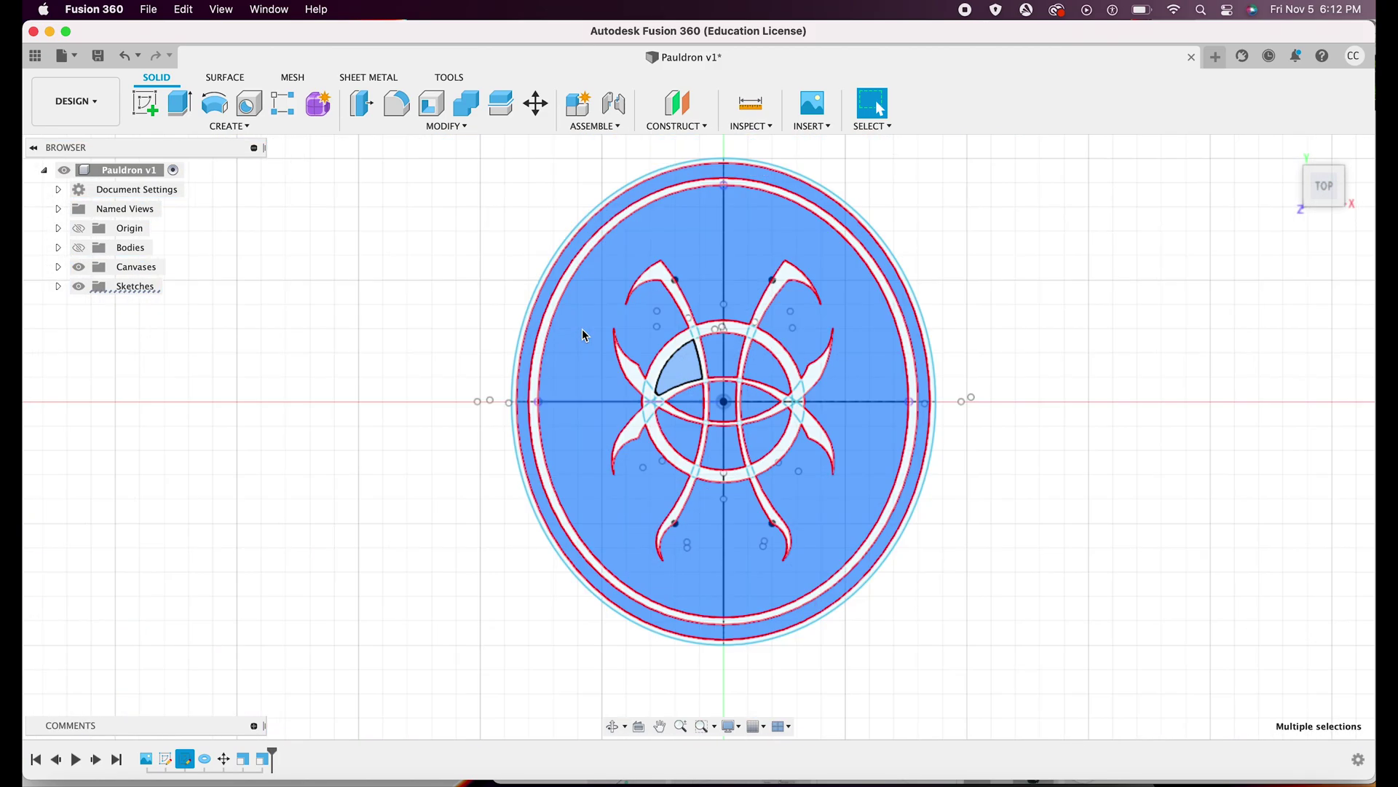
pyautogui.press('e')
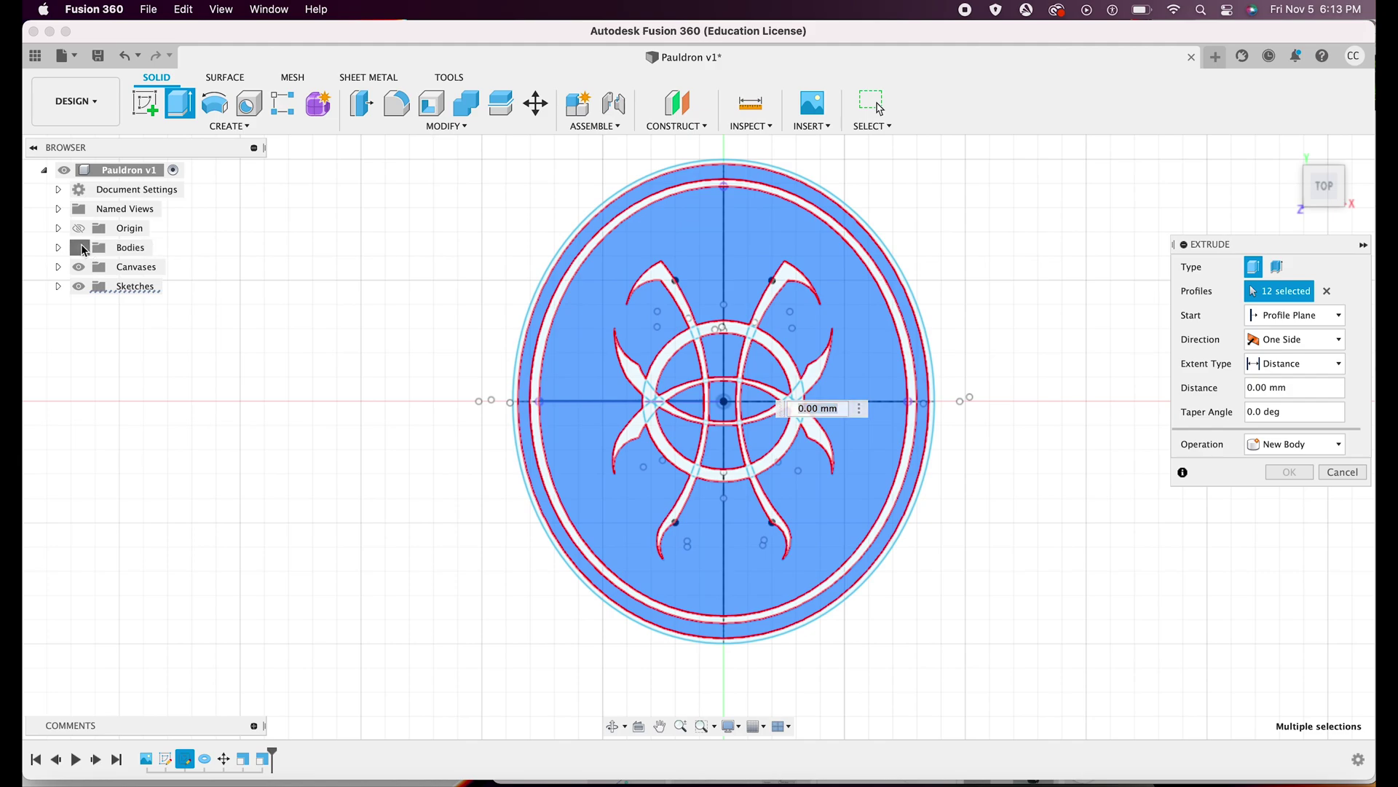
pyautogui.click(80, 248)
pyautogui.click(1285, 340)
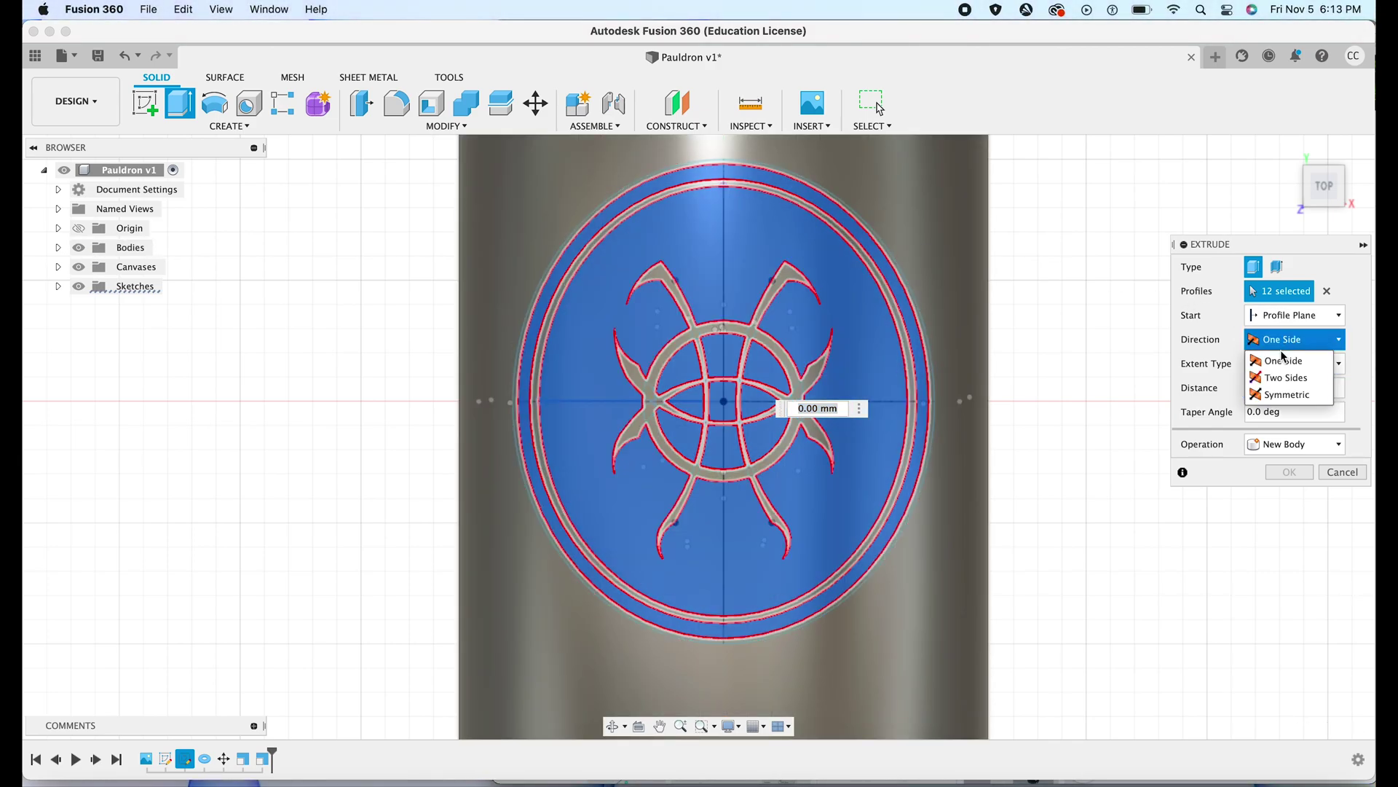
pyautogui.click(1283, 360)
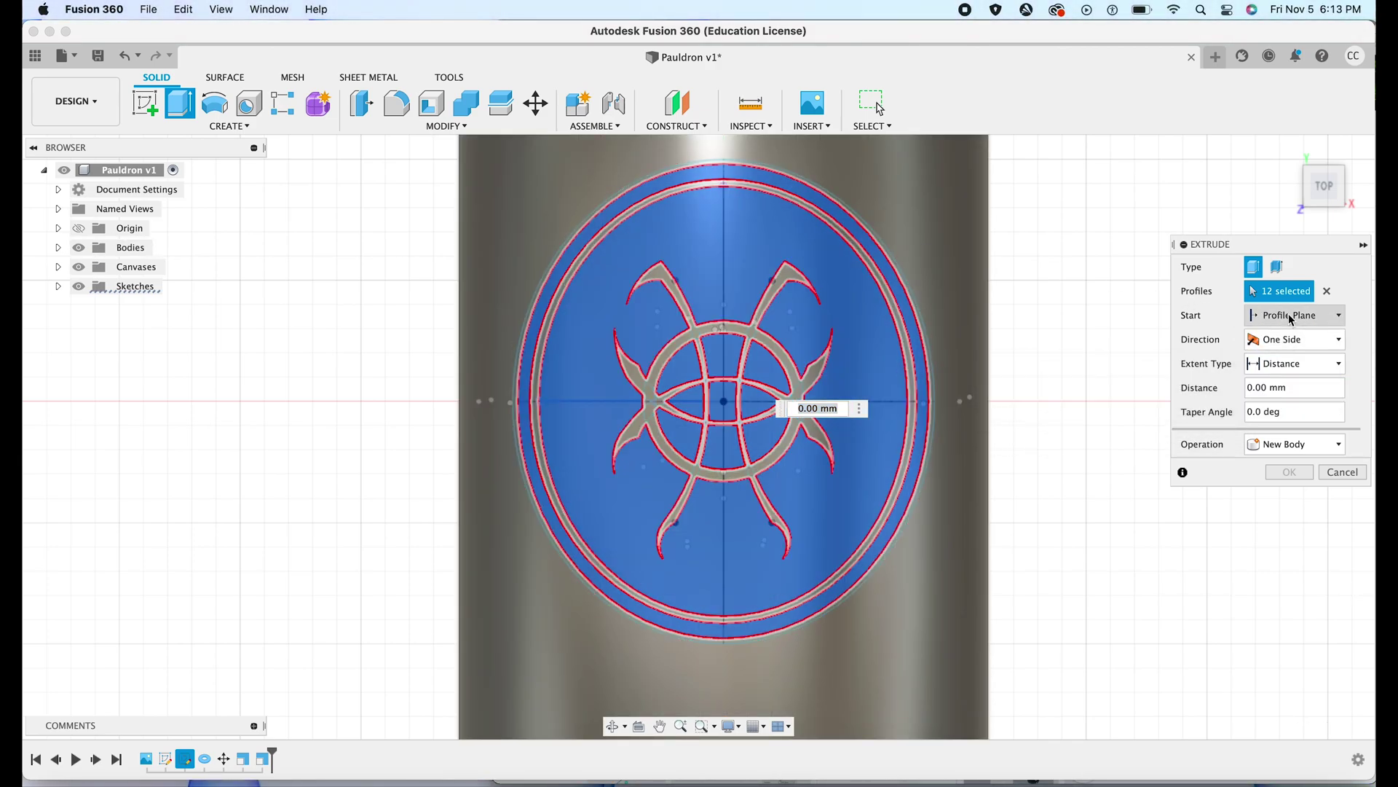
pyautogui.click(1291, 315)
pyautogui.click(1276, 371)
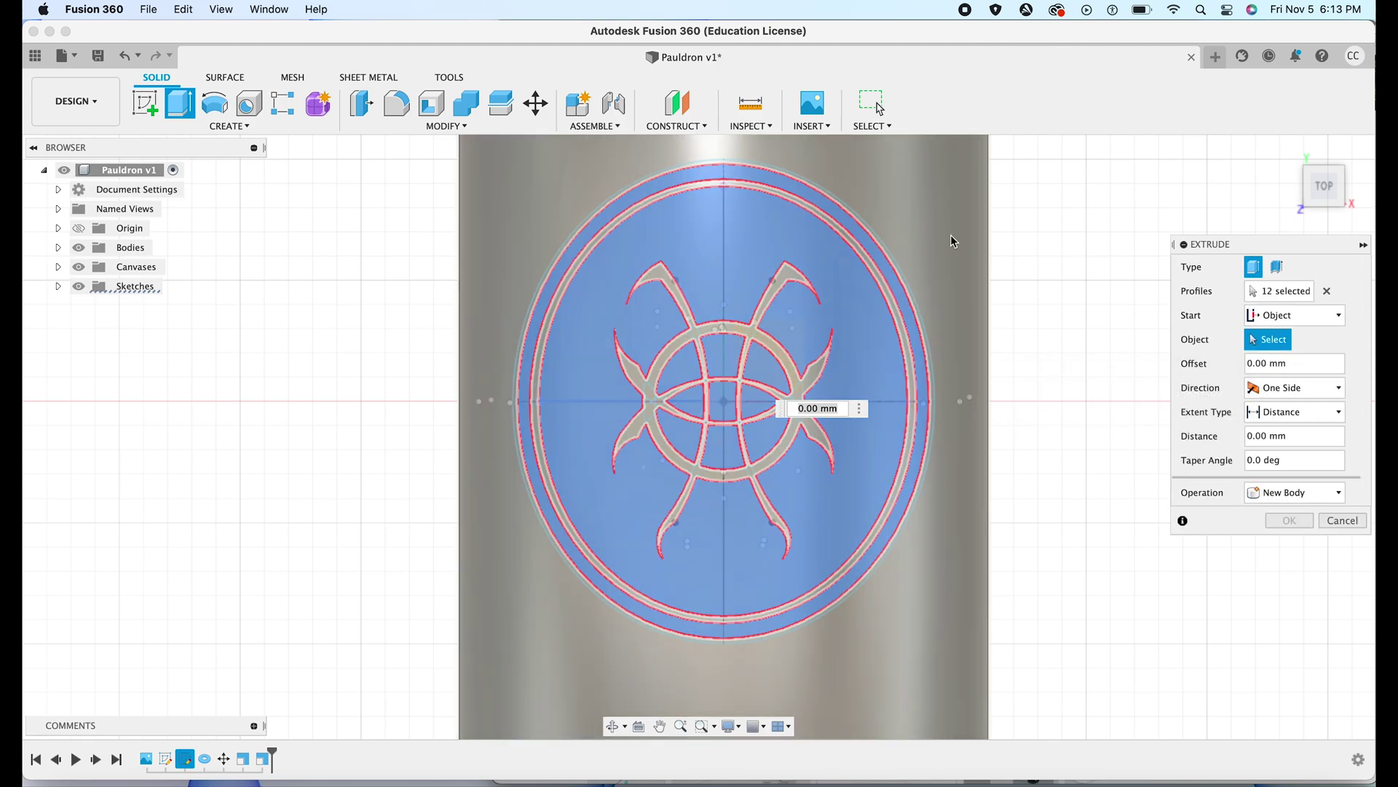
pyautogui.click(951, 236)
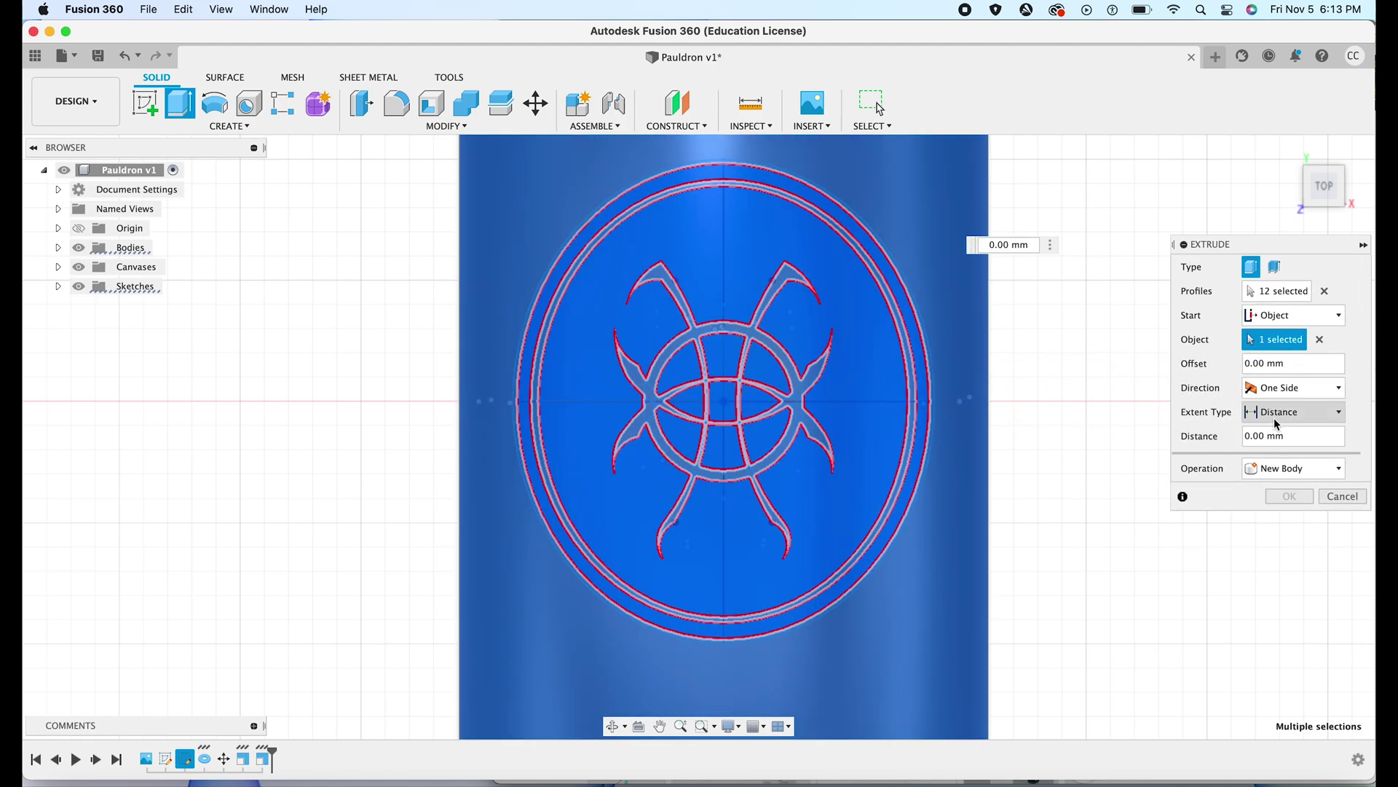
# Set the extrusion distance to 6.35 mm and create the extruded profiles as new bodies.
pyautogui.moveTo(1262, 436); pyautogui.dragTo(1242, 435)
pyautogui.press('BackSpace')
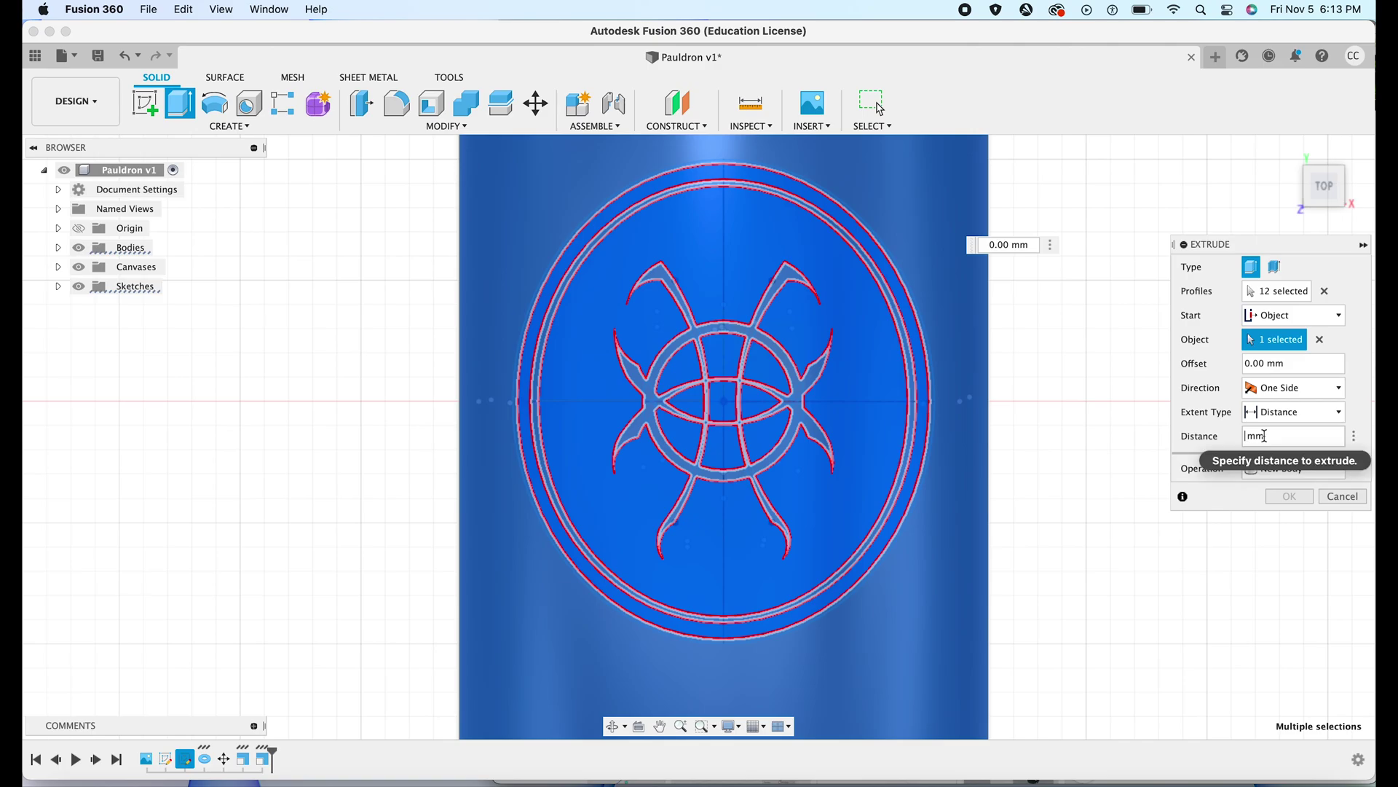
pyautogui.write('6.35')
pyautogui.click(1282, 468)
pyautogui.click(1276, 541)
pyautogui.moveTo(1322, 189); pyautogui.dragTo(1255, 141)
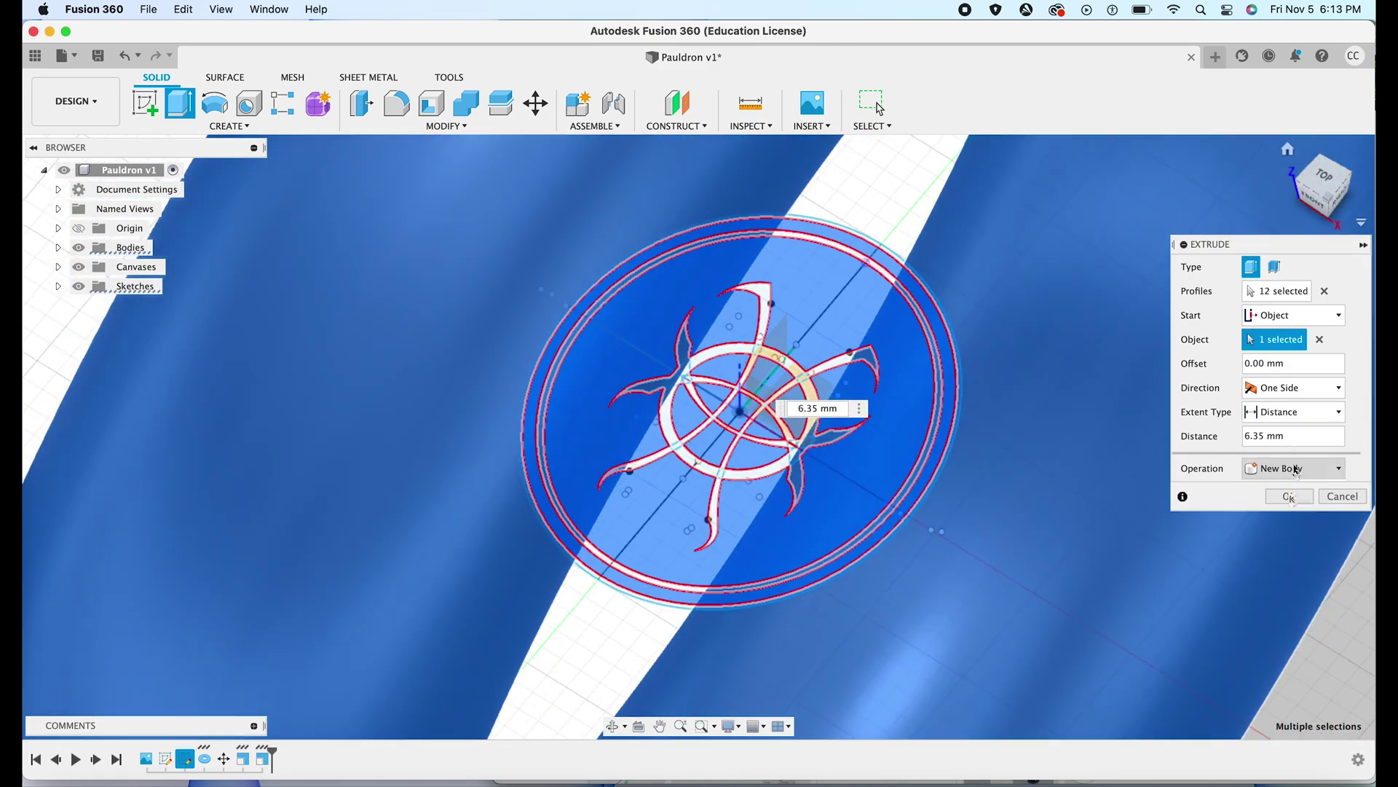
pyautogui.click(1289, 496)
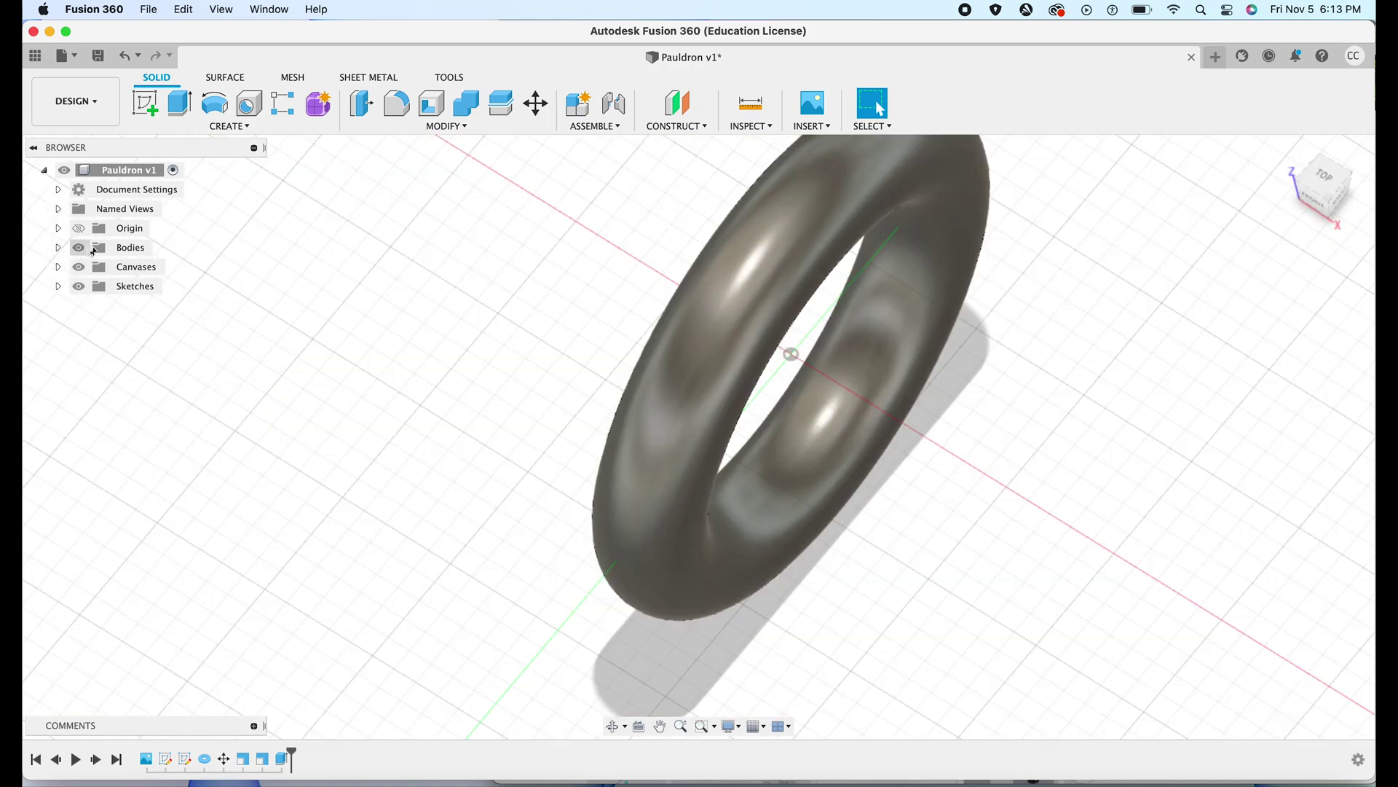
# Hide only the torus body and examine the curved pauldron pieces from several sides.
pyautogui.click(78, 248)
pyautogui.click(59, 247)
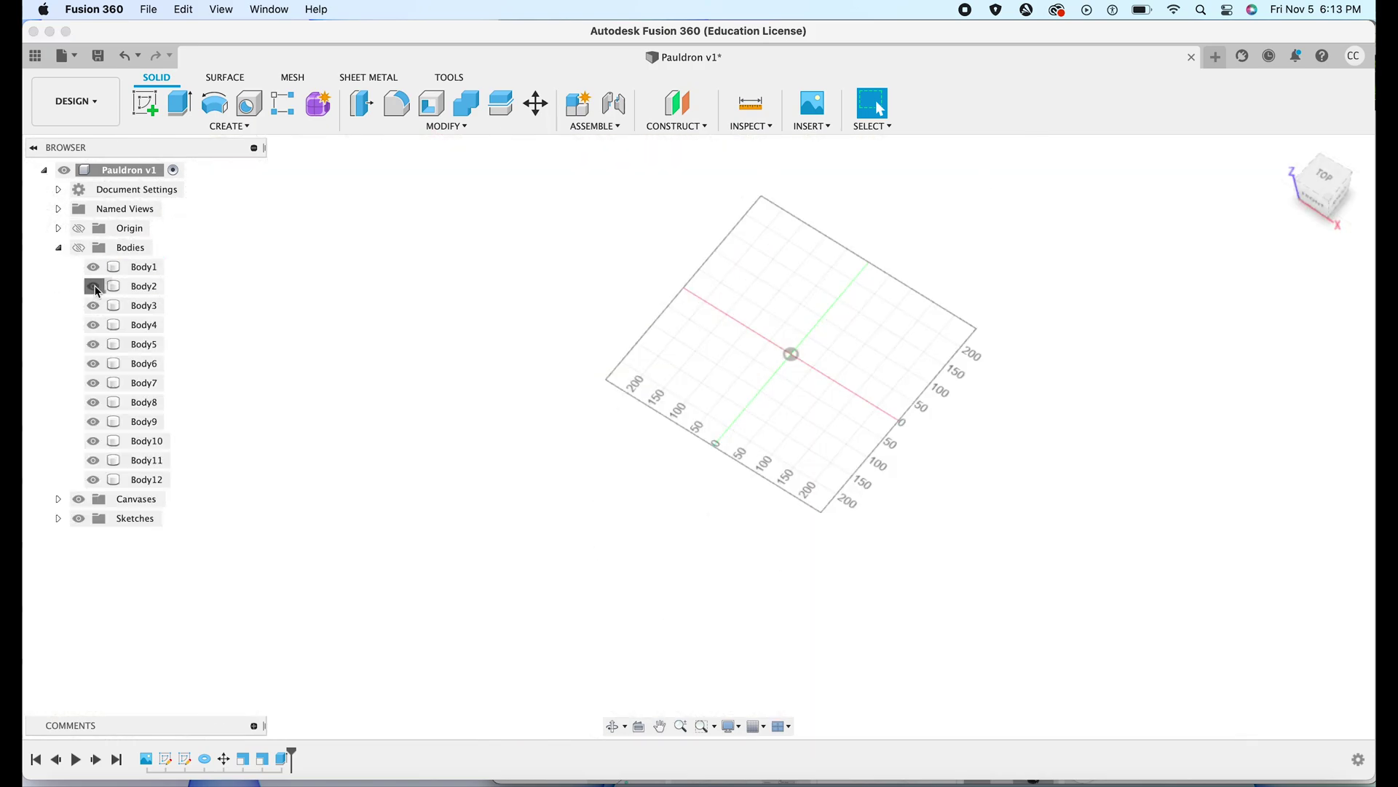
pyautogui.click(93, 266)
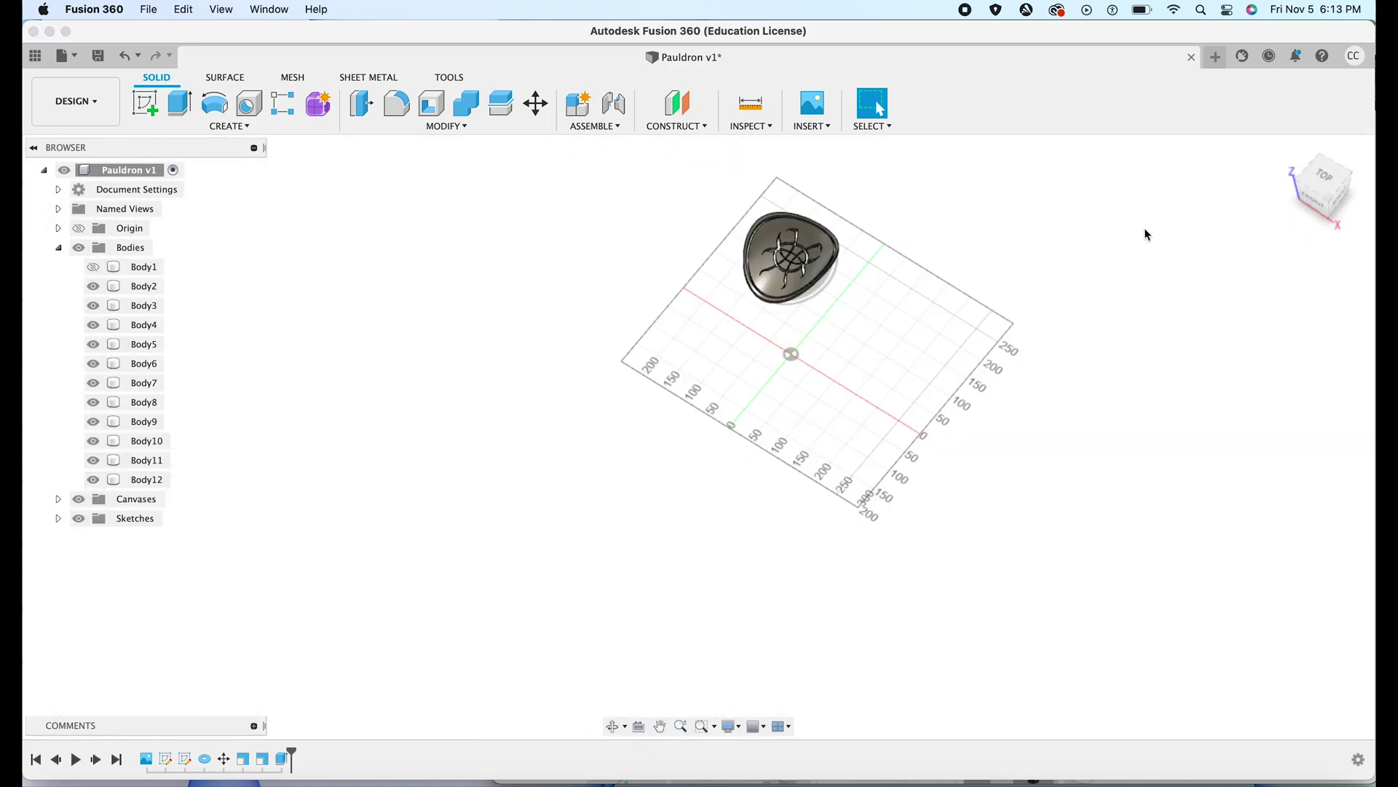
pyautogui.moveTo(1208, 216)
pyautogui.keyDown('shift'); pyautogui.mouseDown(button='middle')
pyautogui.moveTo(1222, 134)
pyautogui.moveTo(1189, 90)
pyautogui.moveTo(1248, 50)
pyautogui.moveTo(1145, 10)
pyautogui.moveTo(1160, 69)
pyautogui.moveTo(1145, 116)
pyautogui.moveTo(1195, 127)
pyautogui.mouseUp(button='middle'); pyautogui.keyUp('shift')
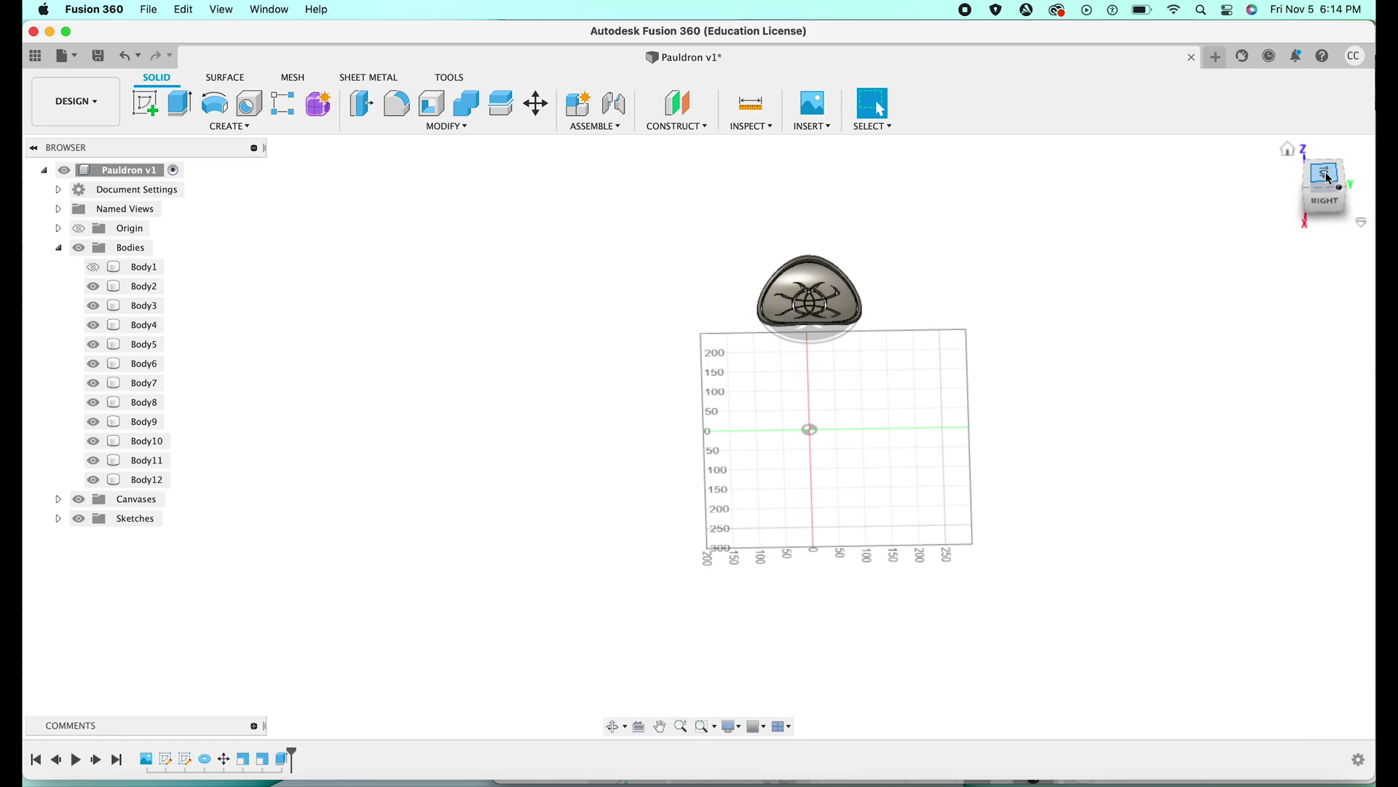
# Inspect the curvature of the pauldron pieces from above and from straight side-on views.
pyautogui.scroll(5, 906, 322)
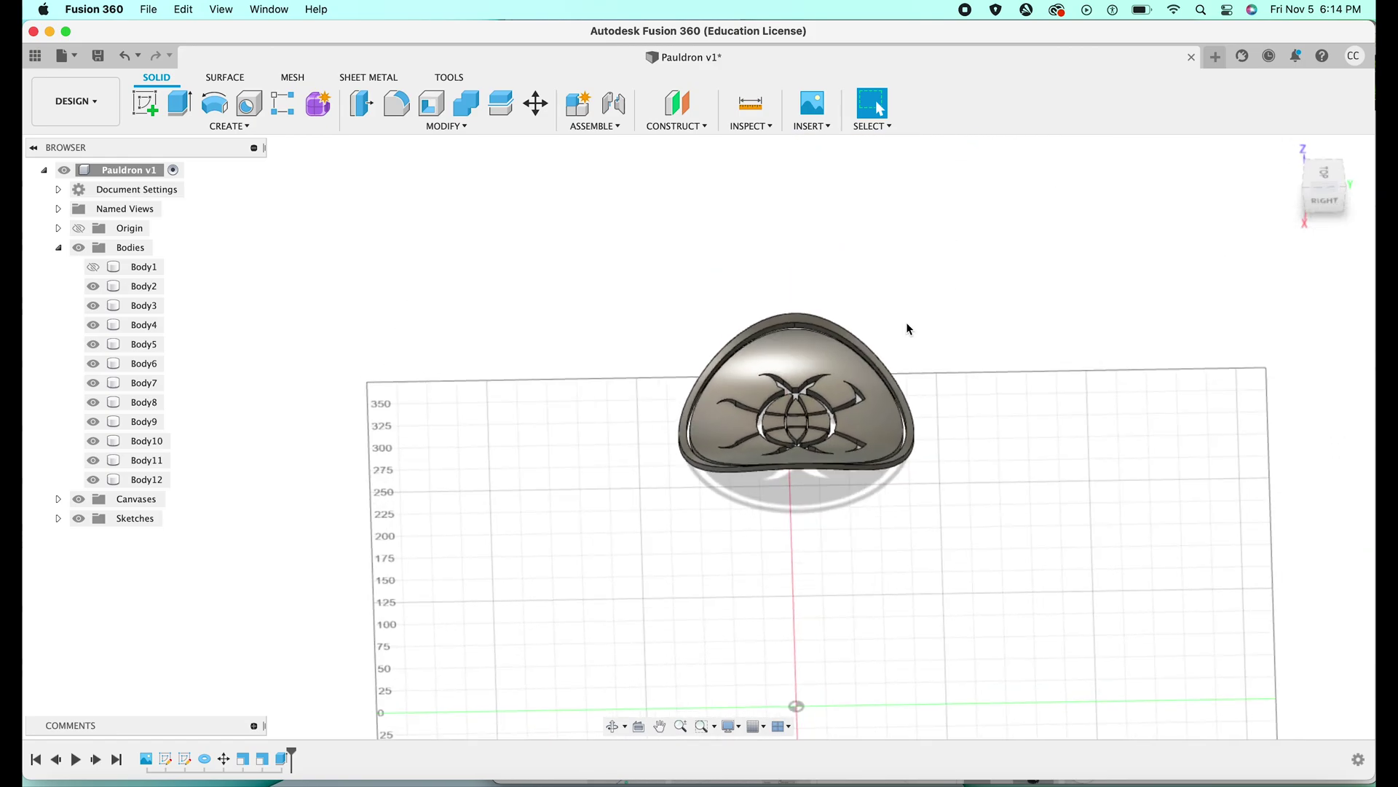
pyautogui.moveTo(1324, 201); pyautogui.dragTo(1300, 148)
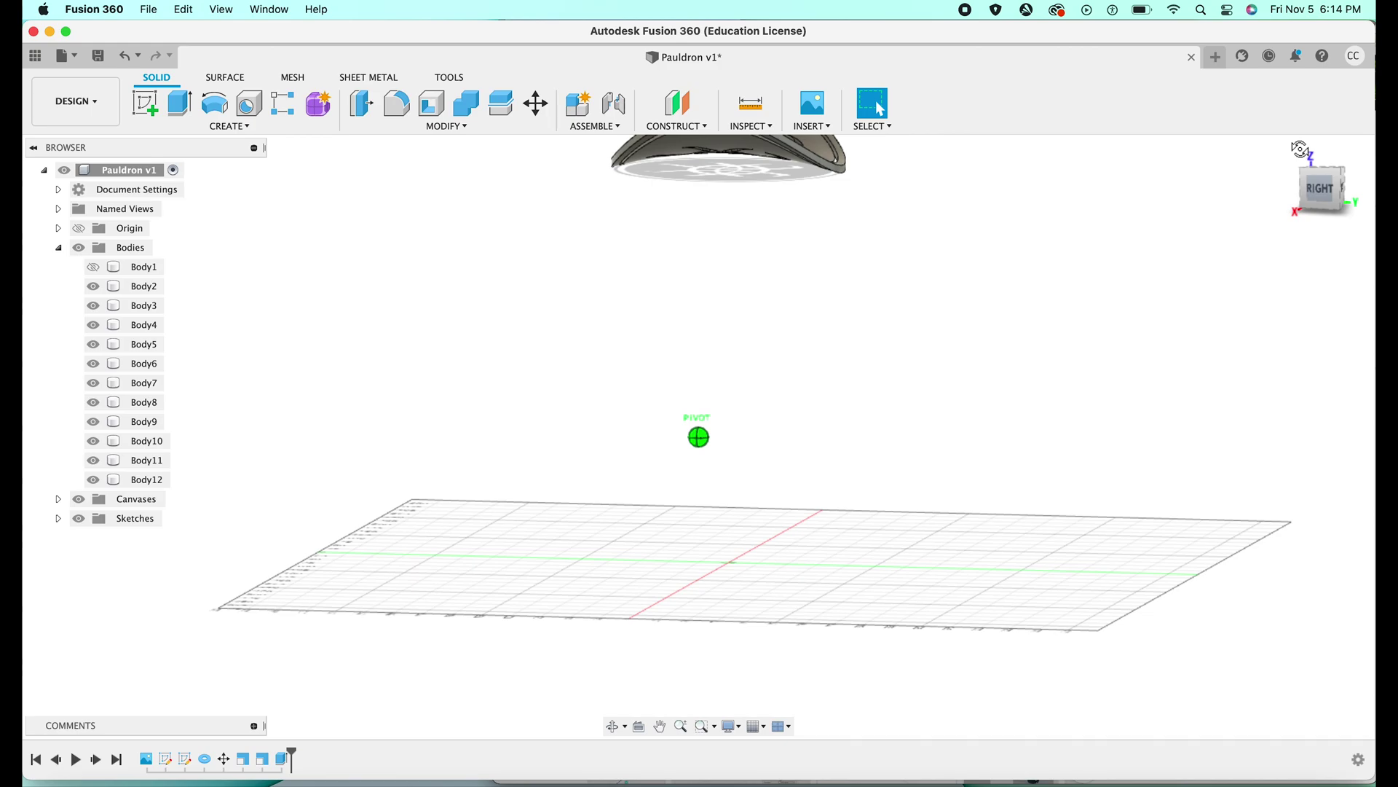
pyautogui.keyDown('shift'); pyautogui.moveTo(1301, 151); pyautogui.dragTo(1329, 195, button='middle'); pyautogui.keyUp('shift')
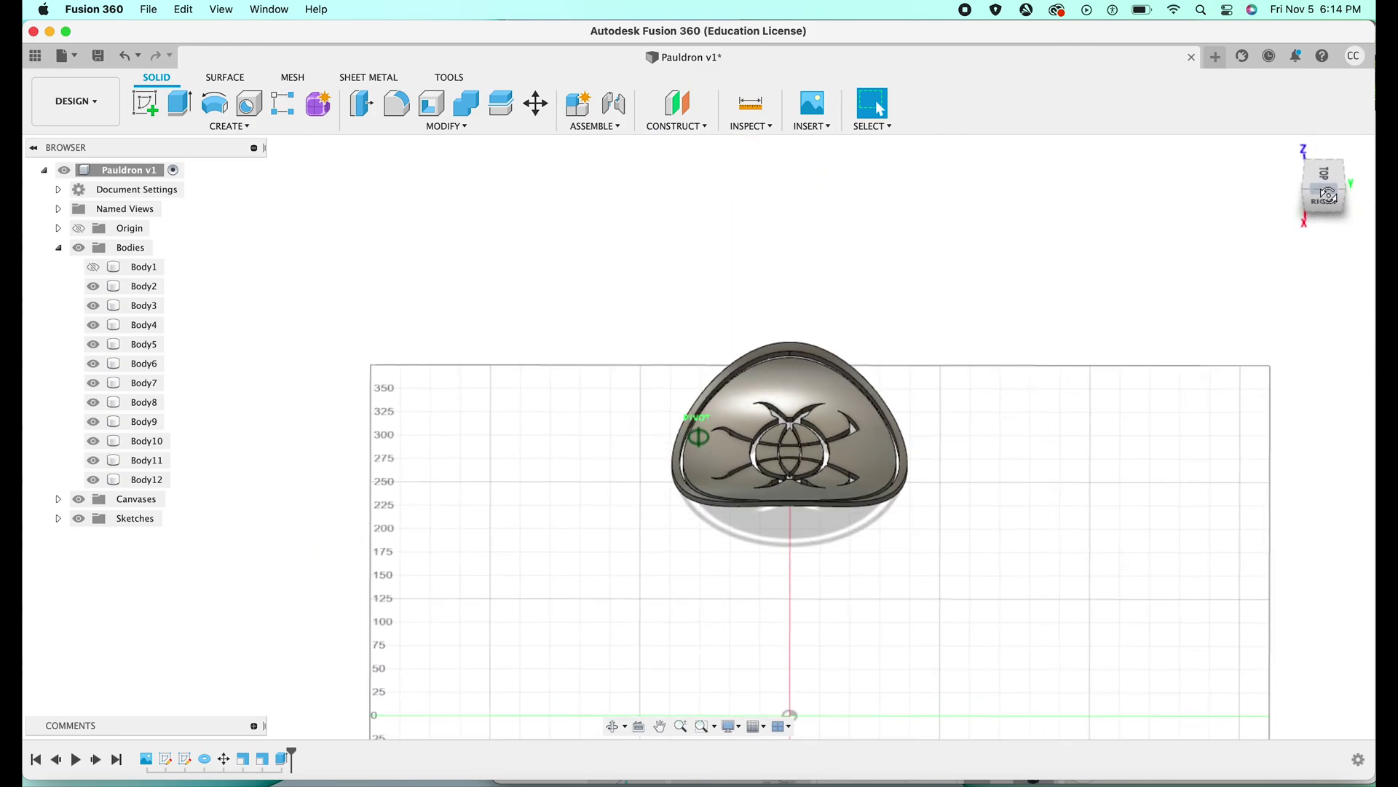
pyautogui.click(1324, 205)
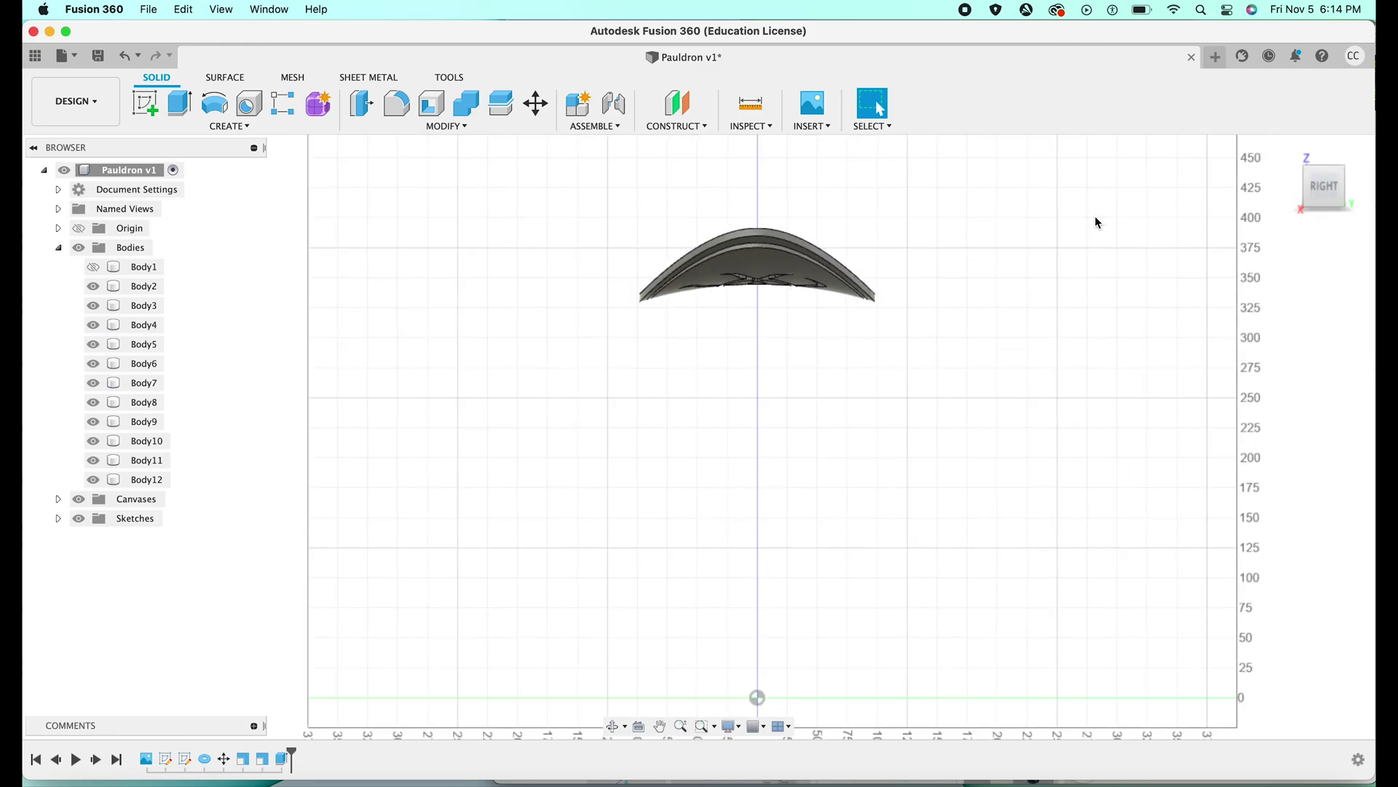
pyautogui.click(1345, 148)
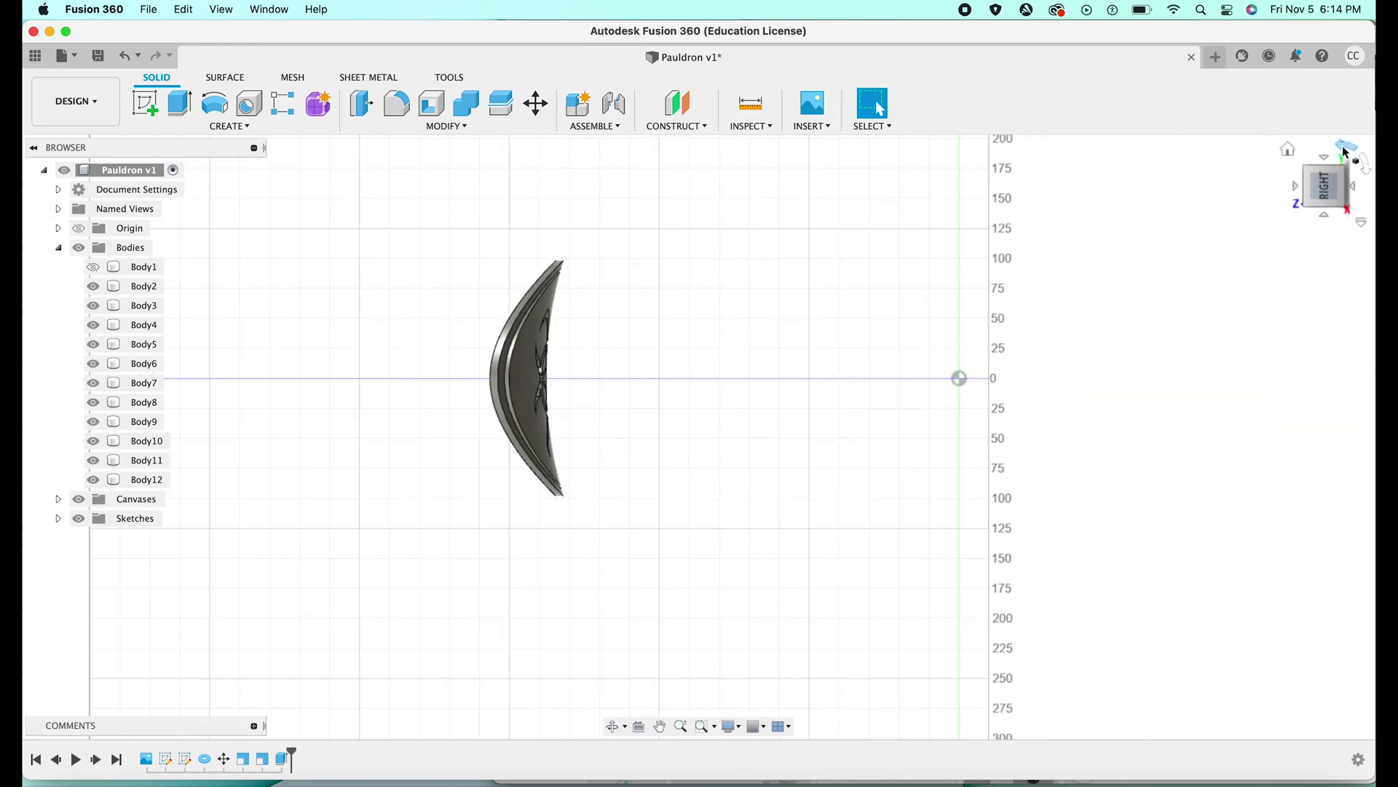
pyautogui.click(1344, 150)
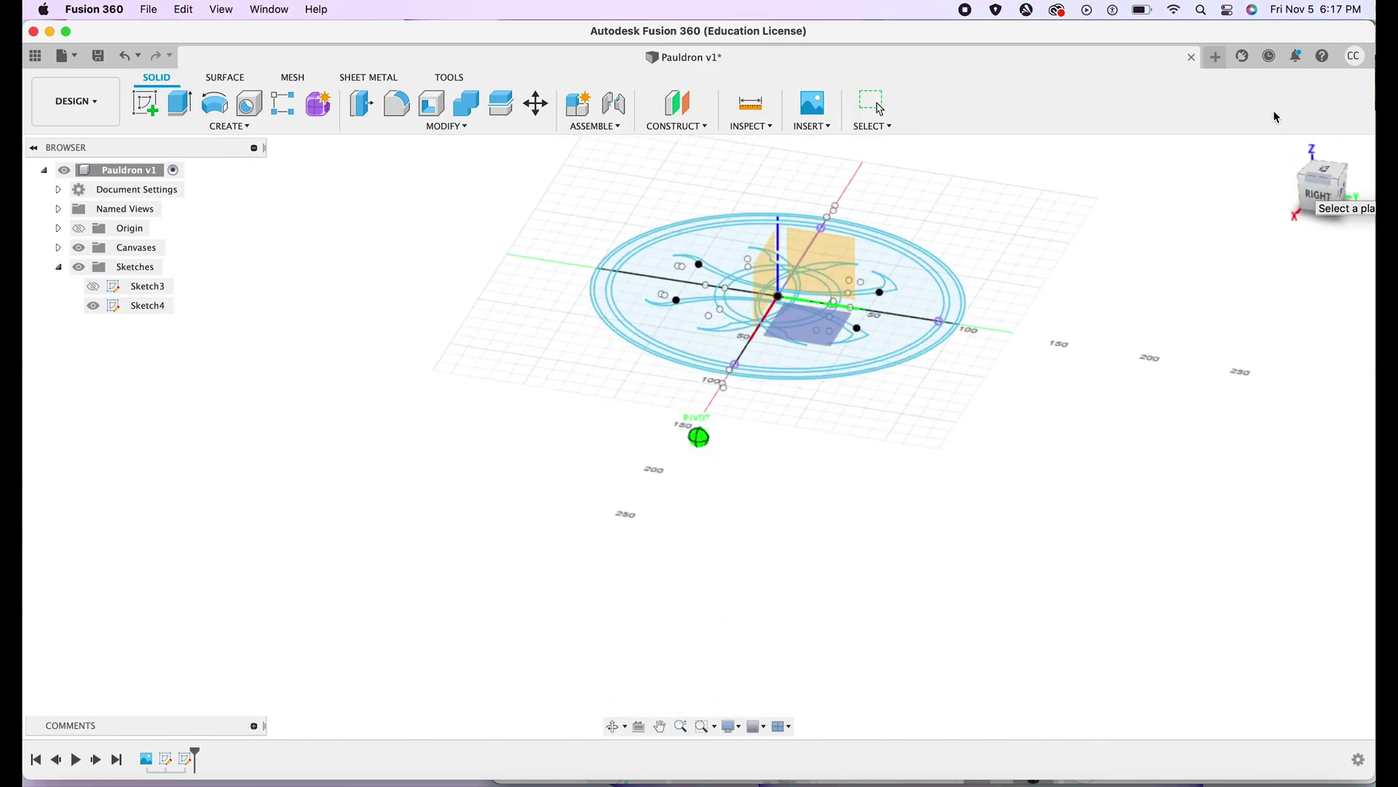
# Start a torus on the horizontal plane, centred on the origin, with a guide circle of about 500 mm diameter.
pyautogui.moveTo(1274, 112); pyautogui.dragTo(1273, 110)
pyautogui.click(771, 266)
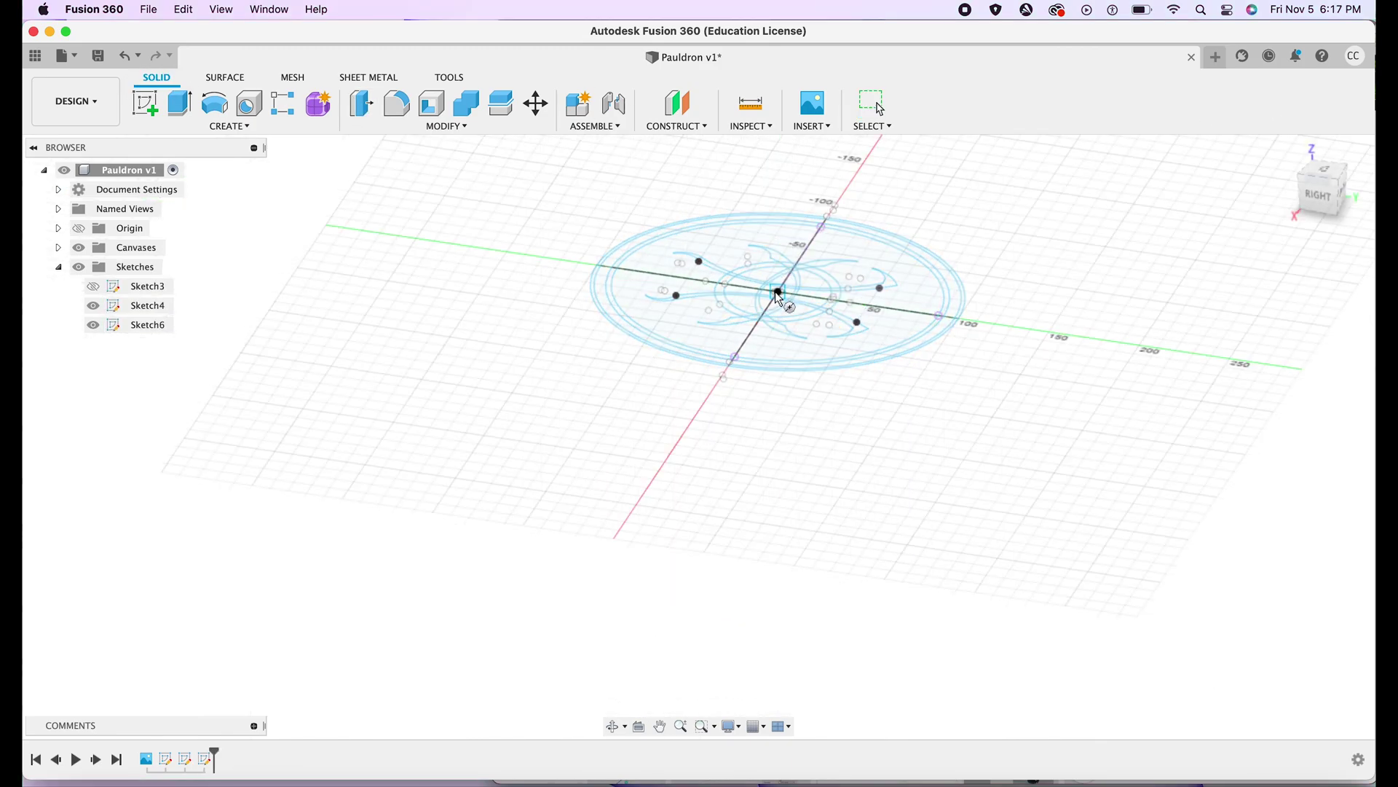
pyautogui.click(778, 292)
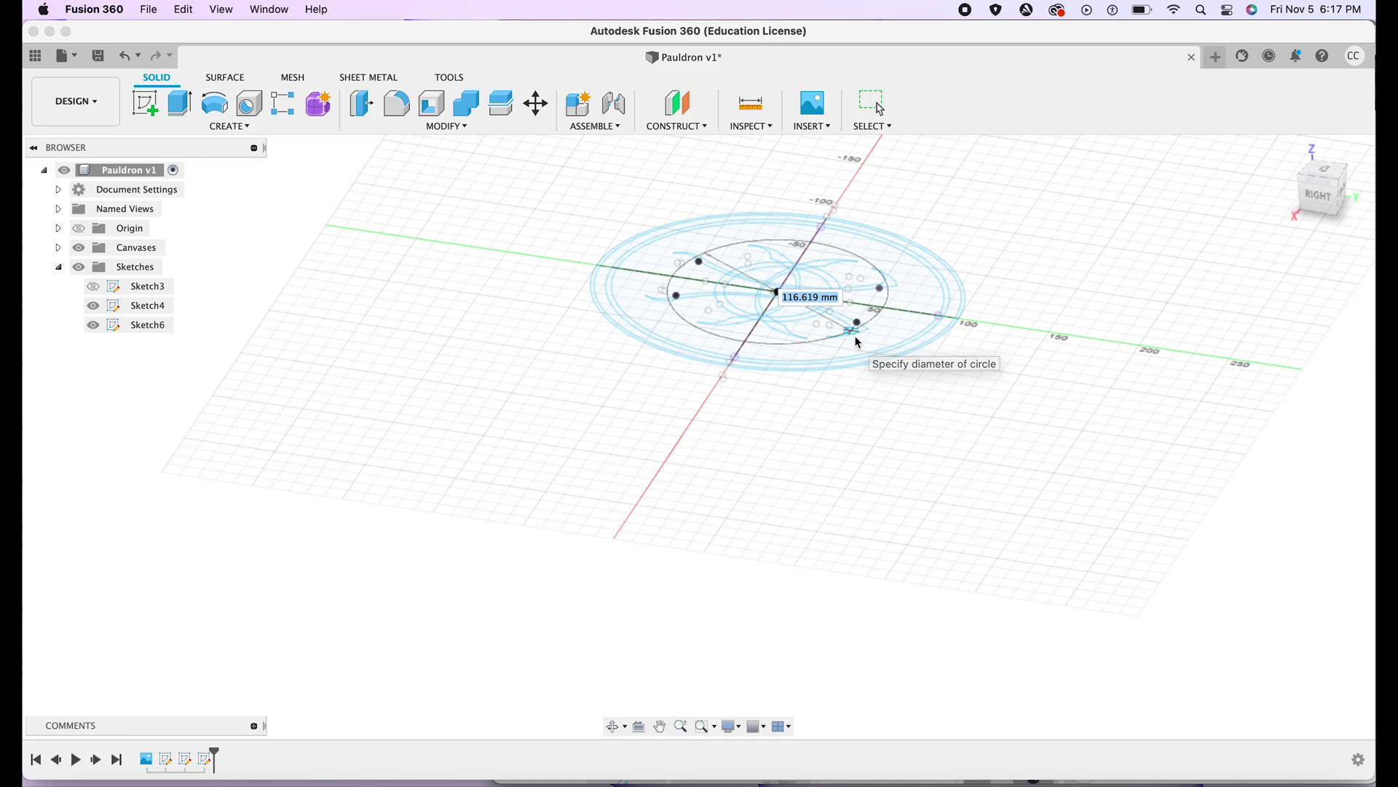
pyautogui.click(929, 432)
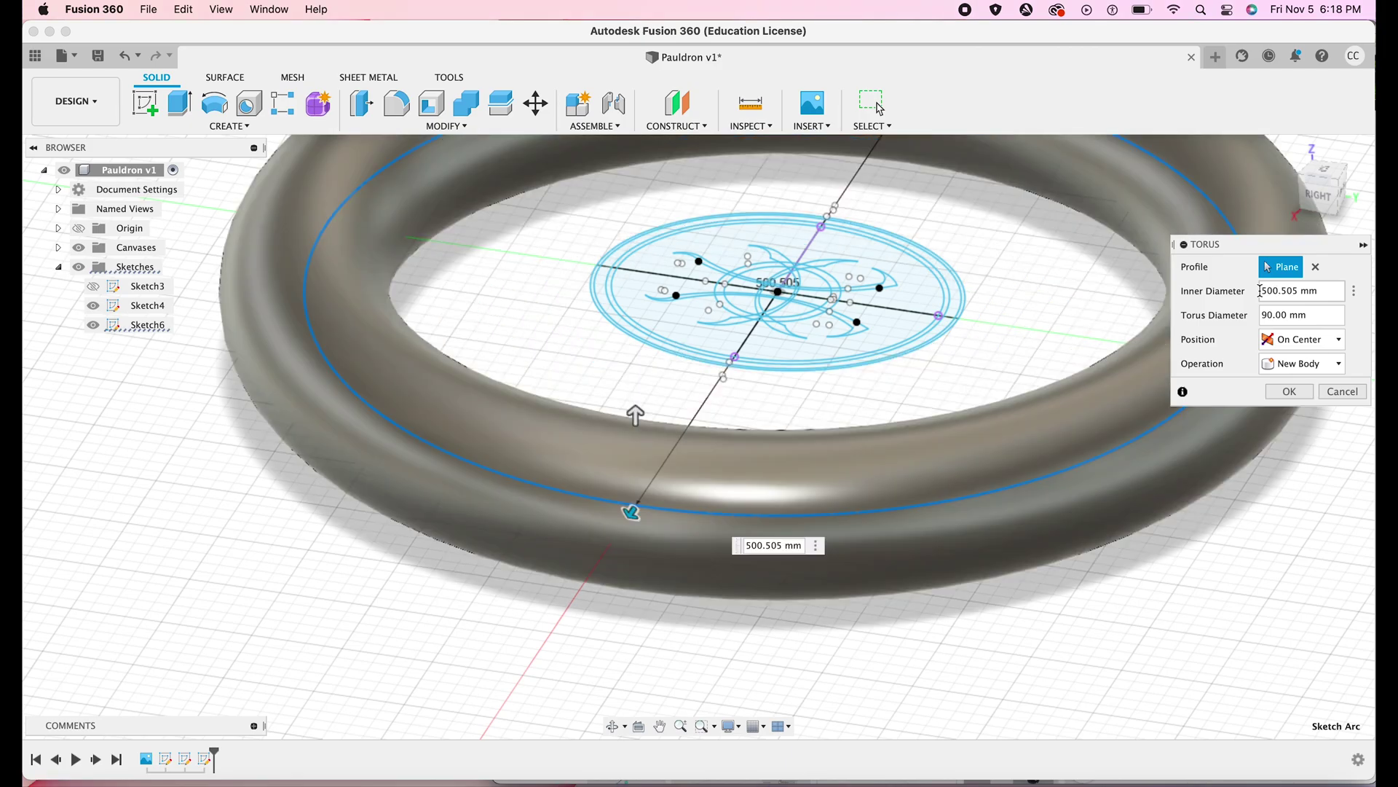
# Set the torus's inner diameter to 150.505 mm, enlarge its torus diameter, and create it as a new body.
pyautogui.press('BackSpace')
pyautogui.press('BackSpace')
pyautogui.press('BackSpace')
pyautogui.write('100')
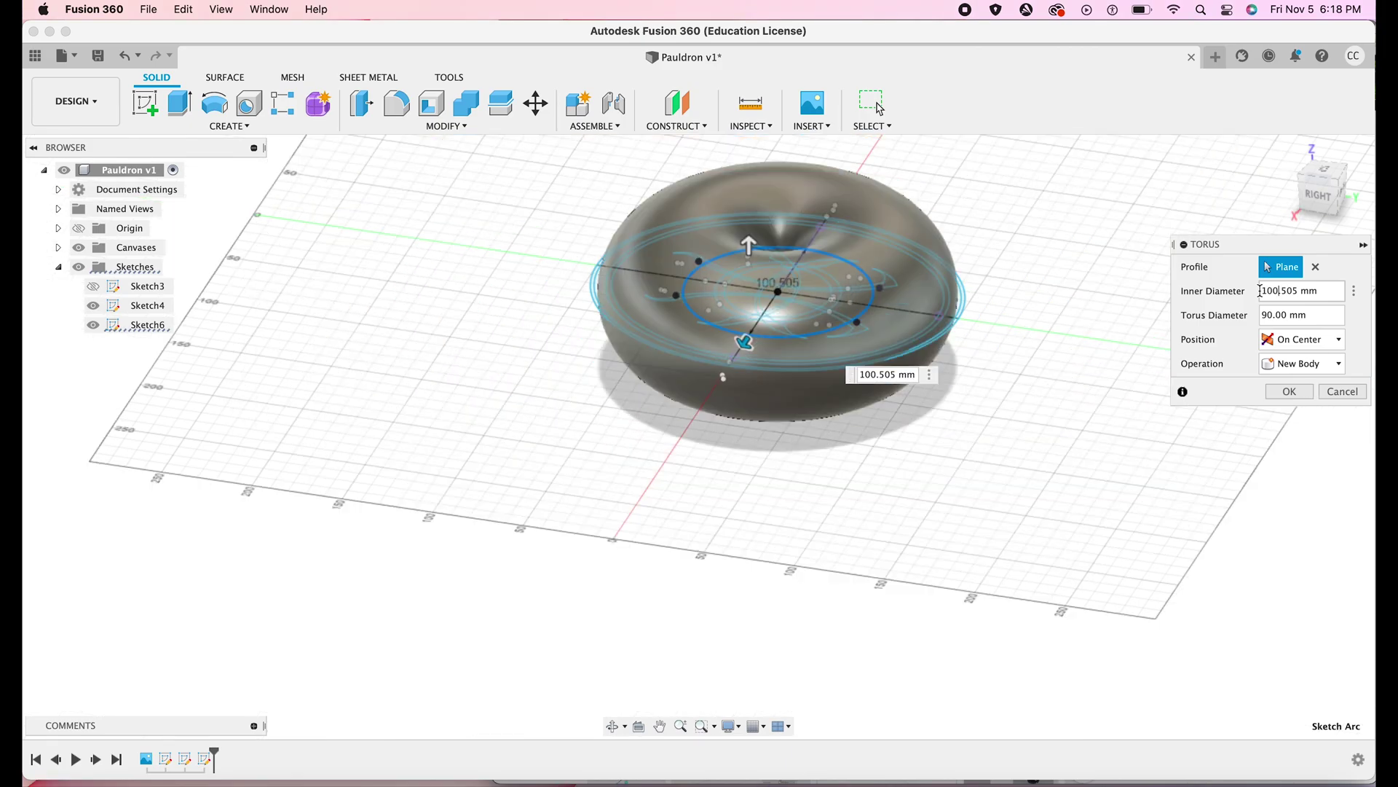
pyautogui.press('BackSpace')
pyautogui.press('BackSpace')
pyautogui.write('50')
pyautogui.click(1267, 316)
pyautogui.press('BackSpace')
pyautogui.write('10')
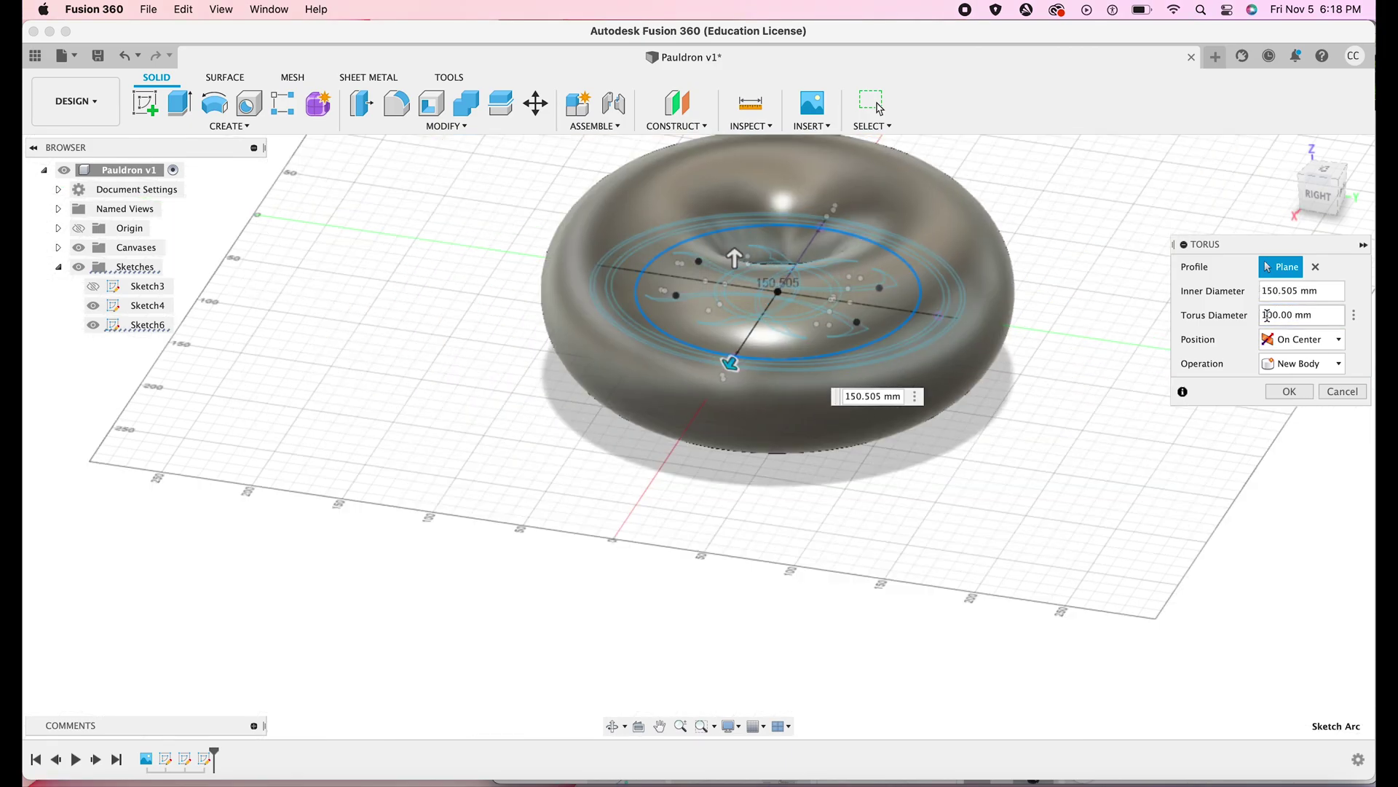
pyautogui.click(1289, 391)
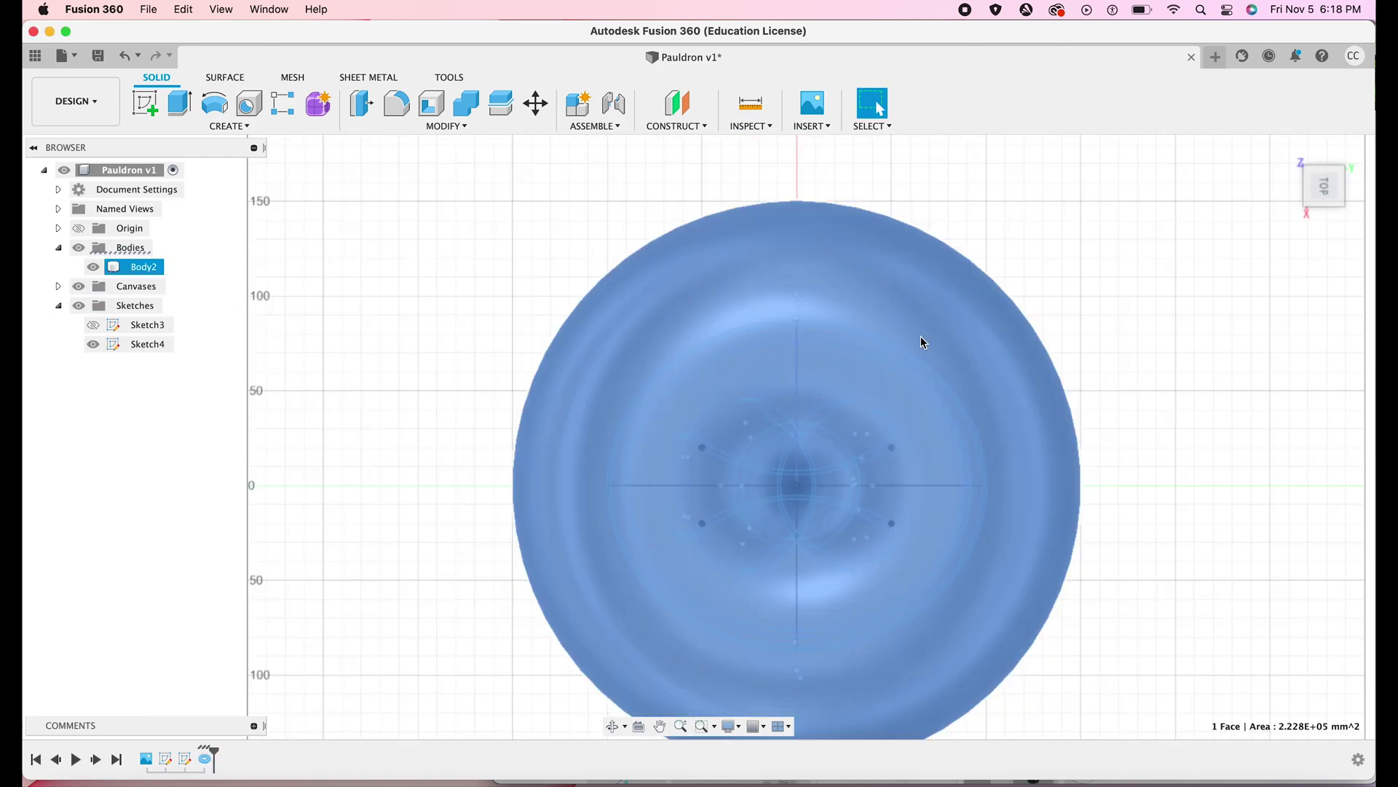
# Rotate the selected torus face by 90 degrees with Move/Copy.
pyautogui.press('m')
pyautogui.keyDown('shift'); pyautogui.moveTo(920, 343); pyautogui.dragTo(779, 330, button='middle'); pyautogui.keyUp('shift')
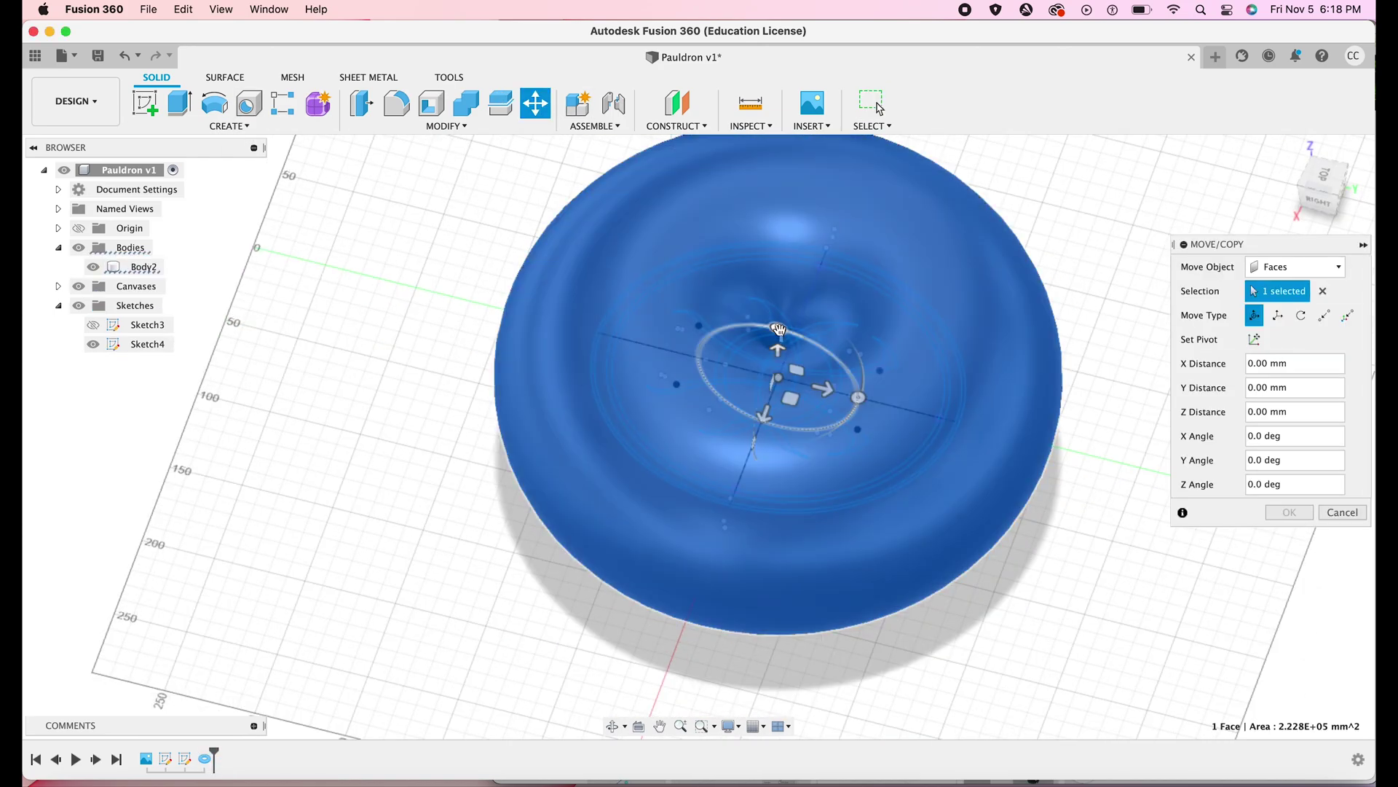
pyautogui.moveTo(778, 329); pyautogui.dragTo(848, 378)
pyautogui.write('90')
pyautogui.press('Return')
# Rotate the whole torus body by -90 degrees about the Y axis.
pyautogui.press('m')
pyautogui.click(852, 331)
pyautogui.moveTo(752, 445); pyautogui.dragTo(678, 431)
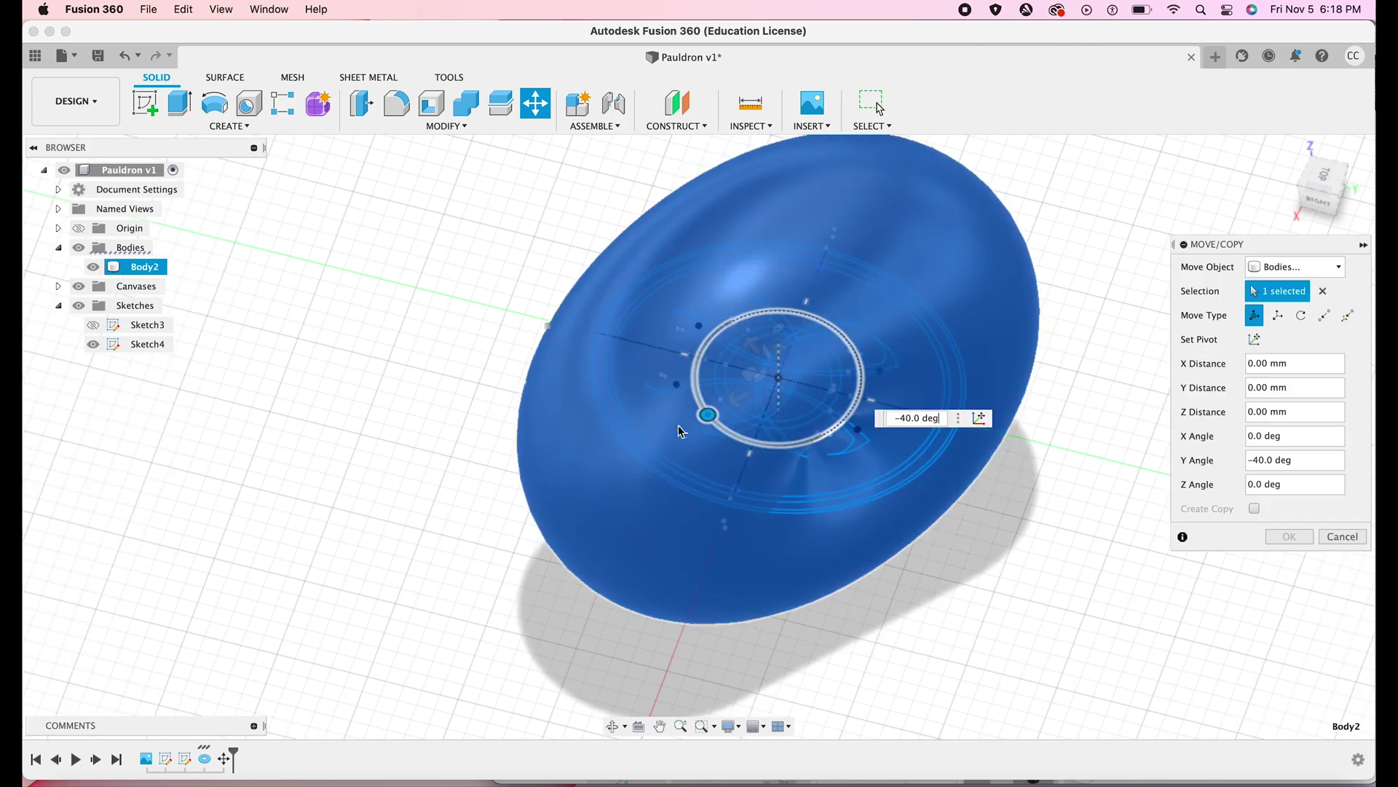
pyautogui.write('-90')
pyautogui.press('Return')
# Start a uniform Scale of the torus body about the sketch's centre point and set the scale factor to 1.50.
pyautogui.click(1326, 177)
pyautogui.click(980, 368)
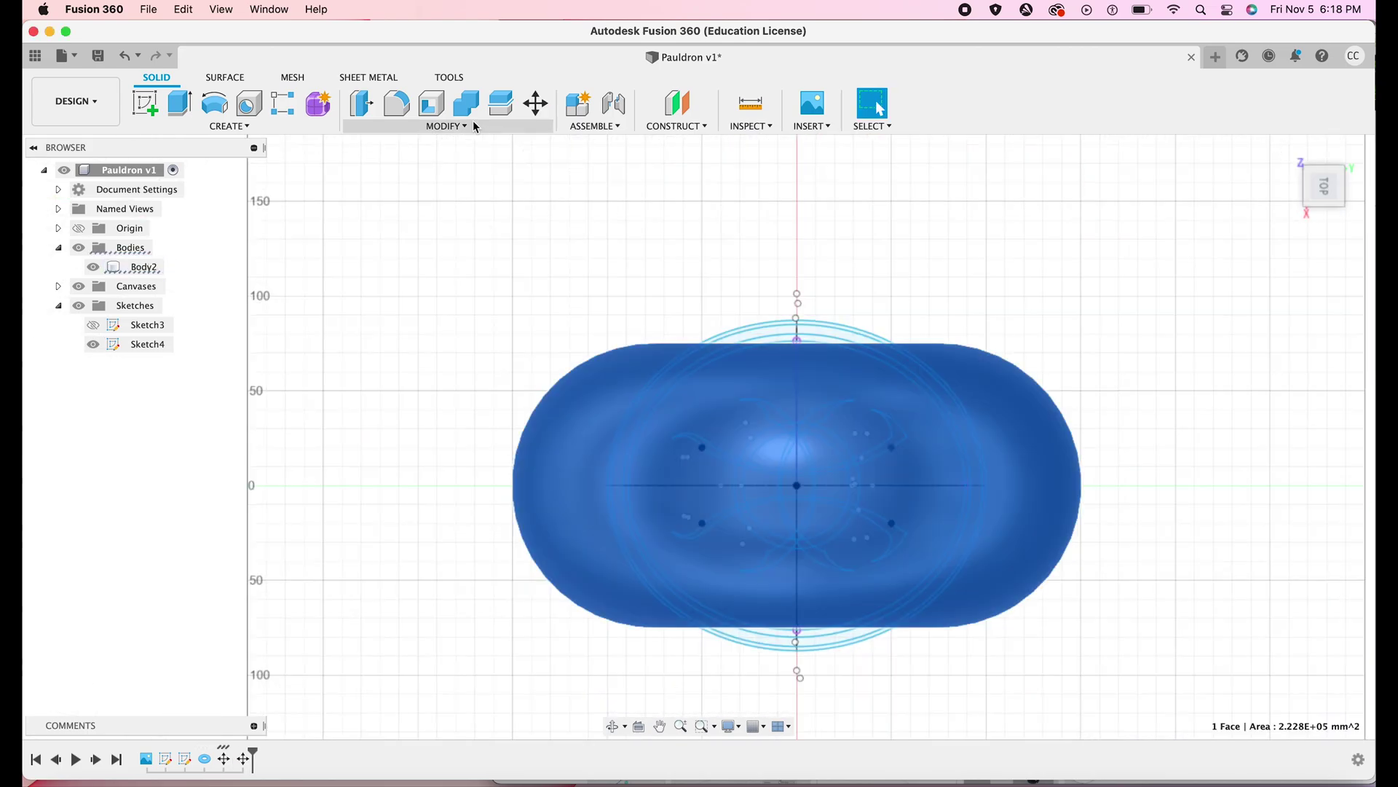
pyautogui.click(473, 126)
pyautogui.click(437, 240)
pyautogui.click(1267, 292)
pyautogui.moveTo(1324, 188); pyautogui.dragTo(1149, 171)
pyautogui.click(780, 309)
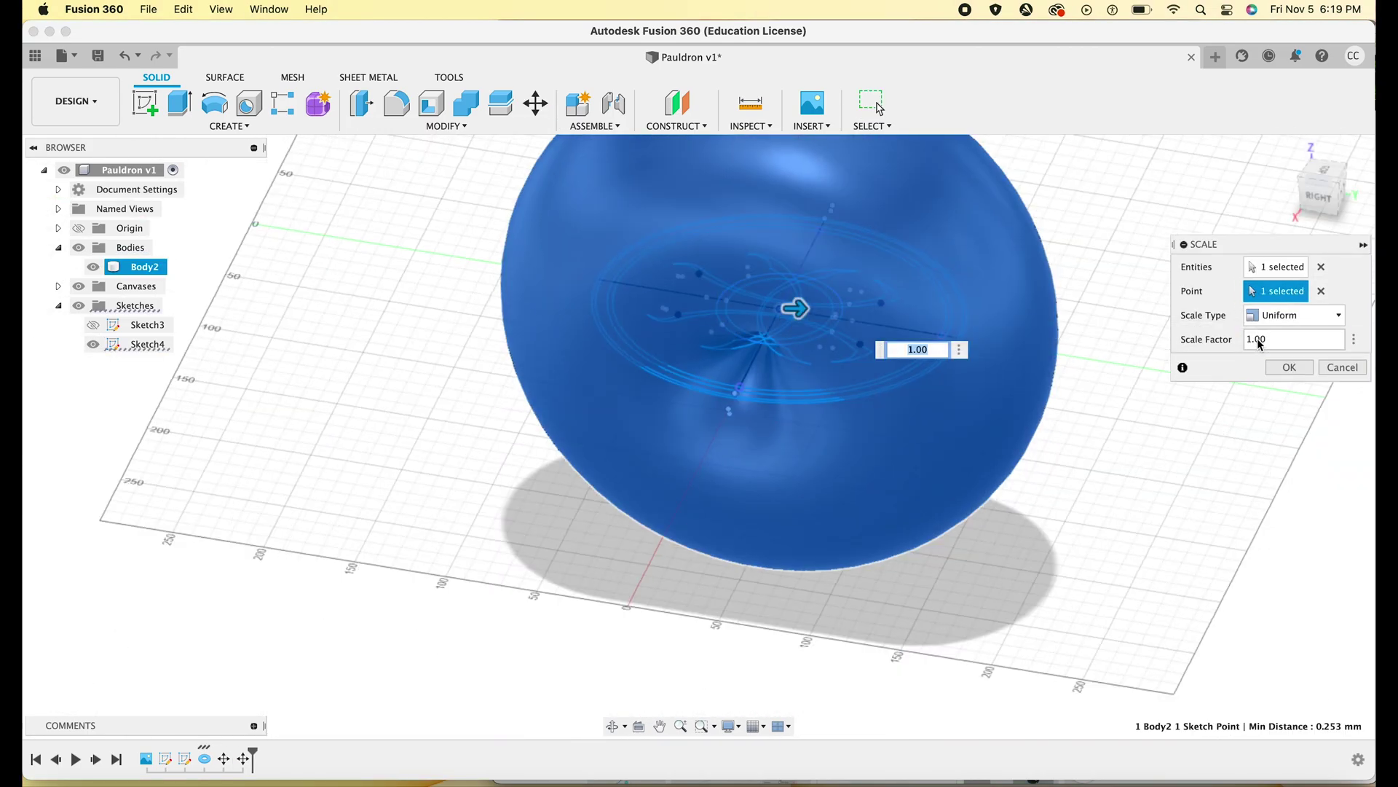
pyautogui.click(1258, 339)
pyautogui.press('BackSpace')
pyautogui.write('5')
pyautogui.click(1326, 175)
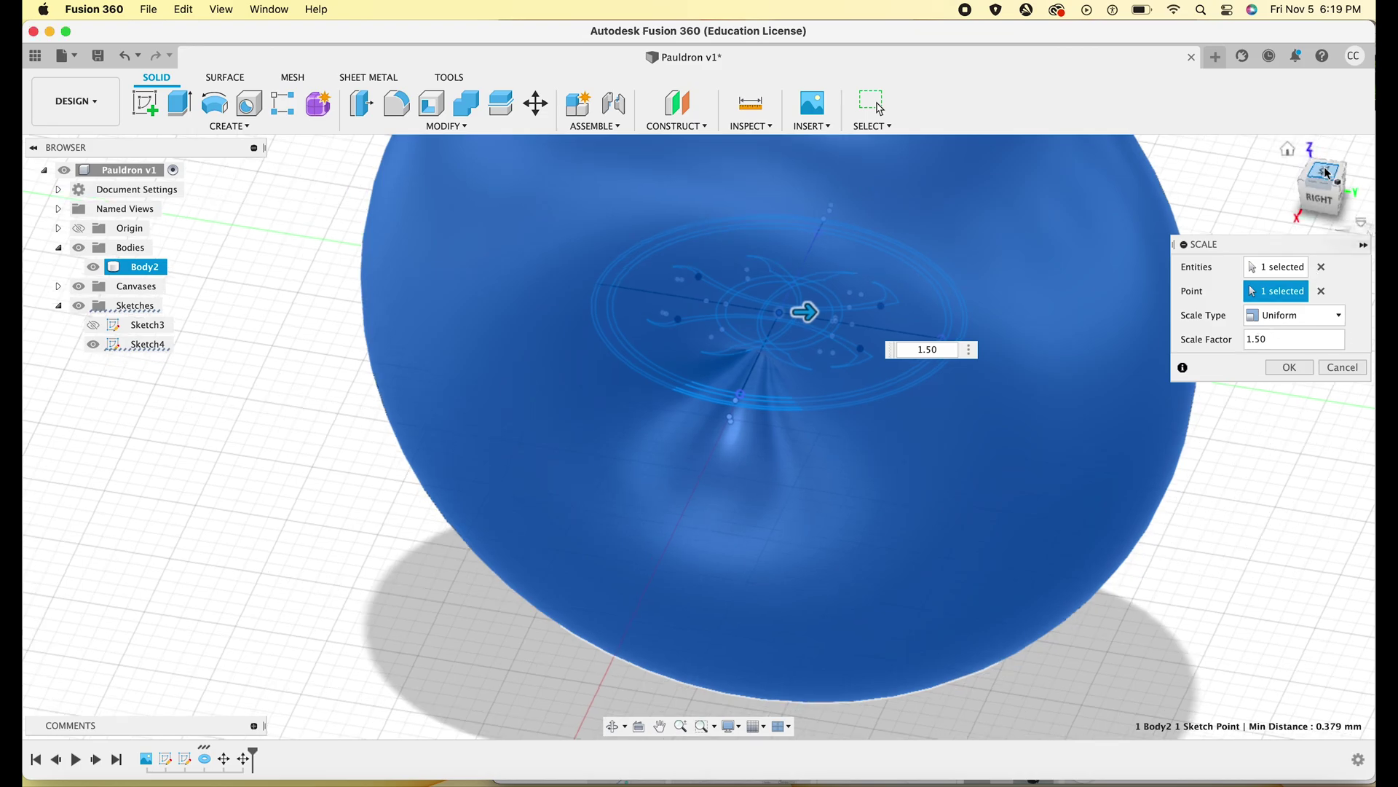
# Change the torus's uniform scale factor to 1.25 and apply the scaling.
pyautogui.click(1265, 339)
pyautogui.press('BackSpace')
pyautogui.press('BackSpace')
pyautogui.write('25')
pyautogui.click(1287, 366)
# Move the torus body straight down until the traced sketch lies a little below the top of its curved surface.
pyautogui.moveTo(1324, 188); pyautogui.dragTo(1361, 166)
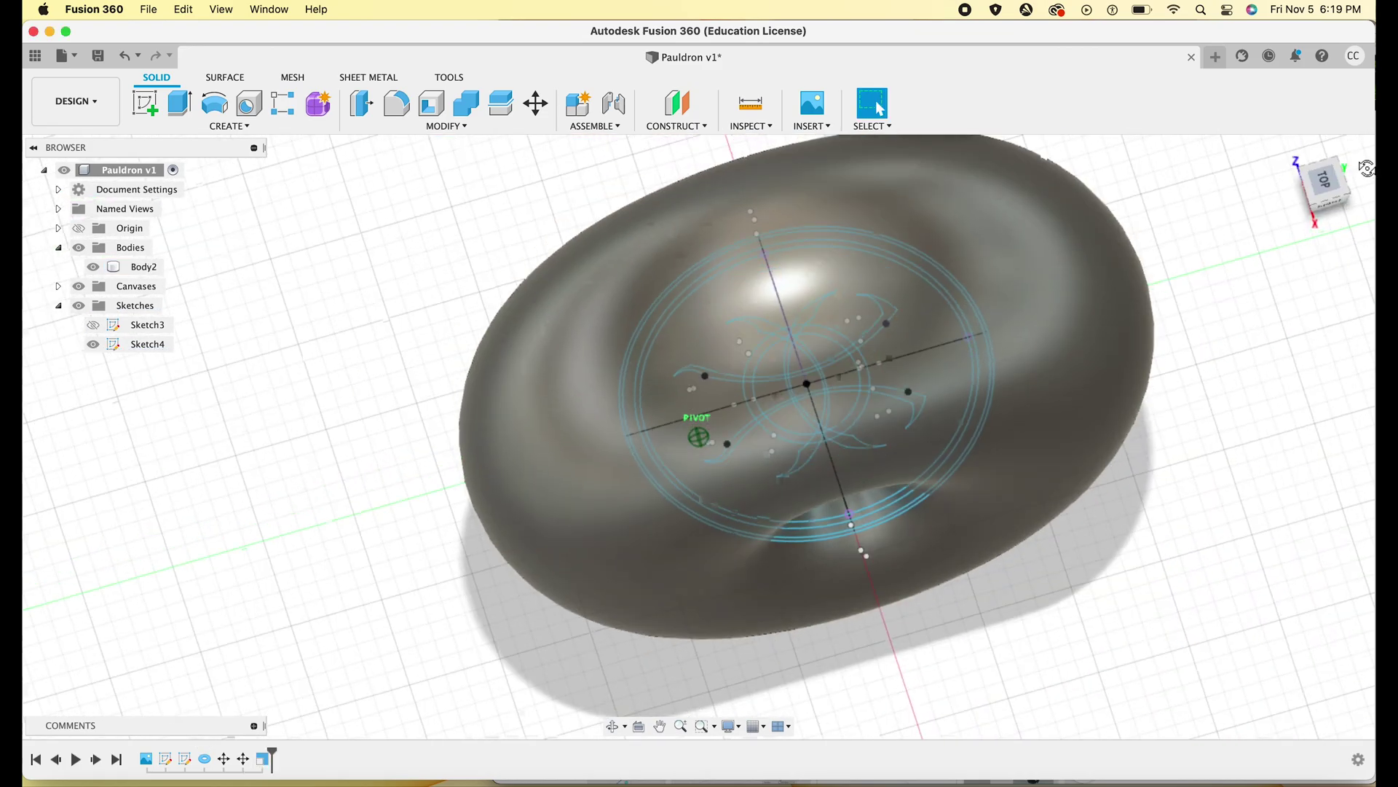
pyautogui.click(1056, 249)
pyautogui.press('m')
pyautogui.click(1322, 198)
pyautogui.moveTo(785, 325); pyautogui.dragTo(762, 606)
pyautogui.click(1298, 514)
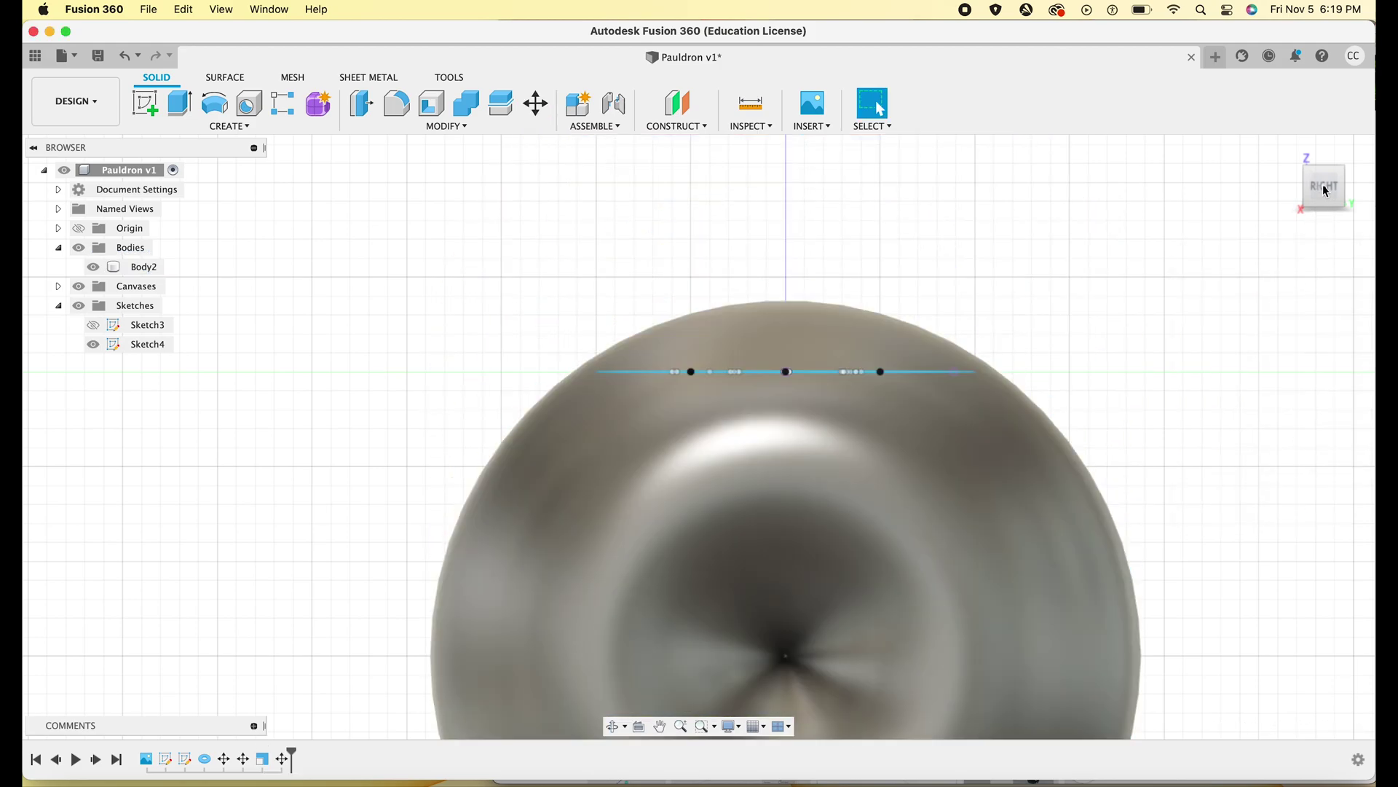
# Save the design as a new version.
pyautogui.click(149, 9)
pyautogui.click(172, 168)
pyautogui.click(704, 446)
# Hide the torus body and select the inner field, central circle areas and wide rim band, leaving out the narrow emblem strips and thin rings.
pyautogui.click(146, 344)
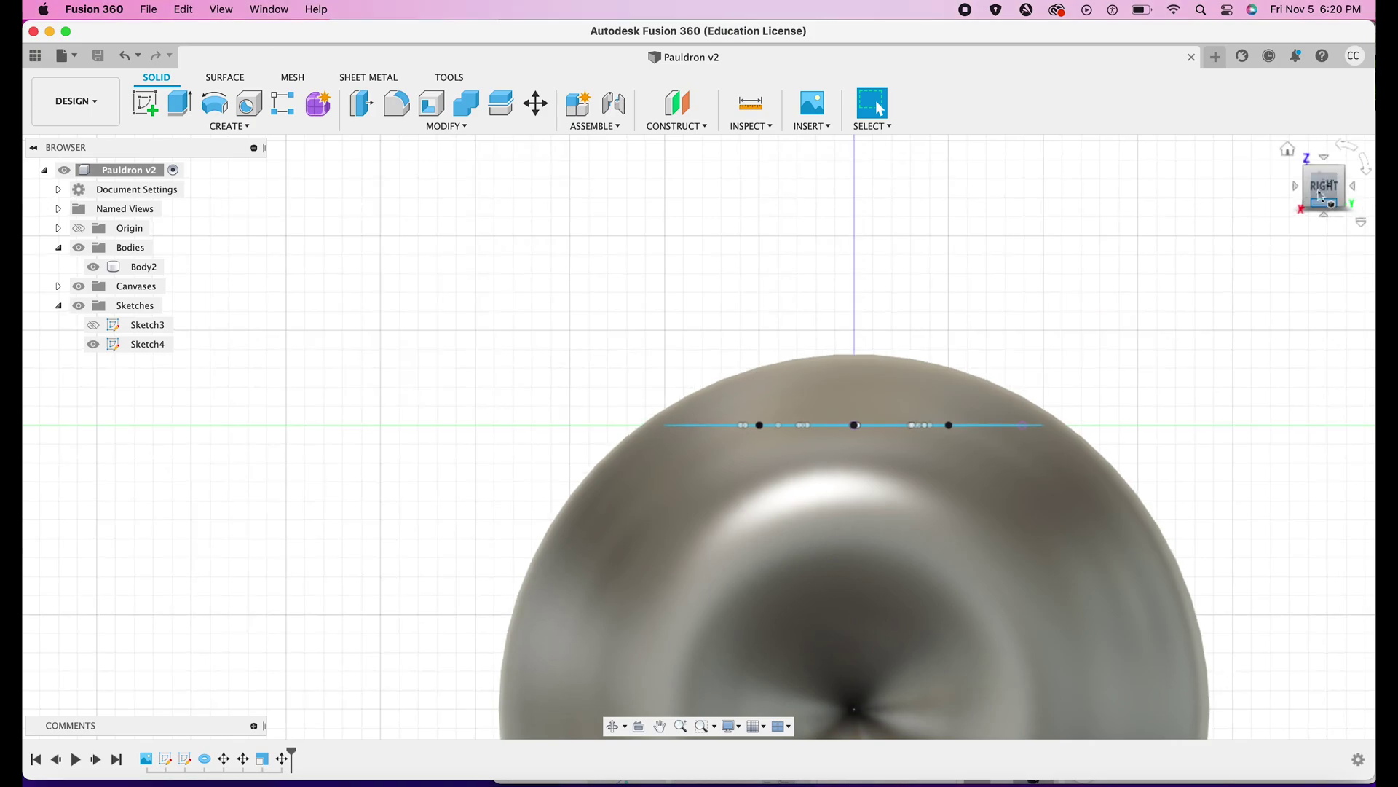
pyautogui.moveTo(1326, 191); pyautogui.dragTo(1308, 172)
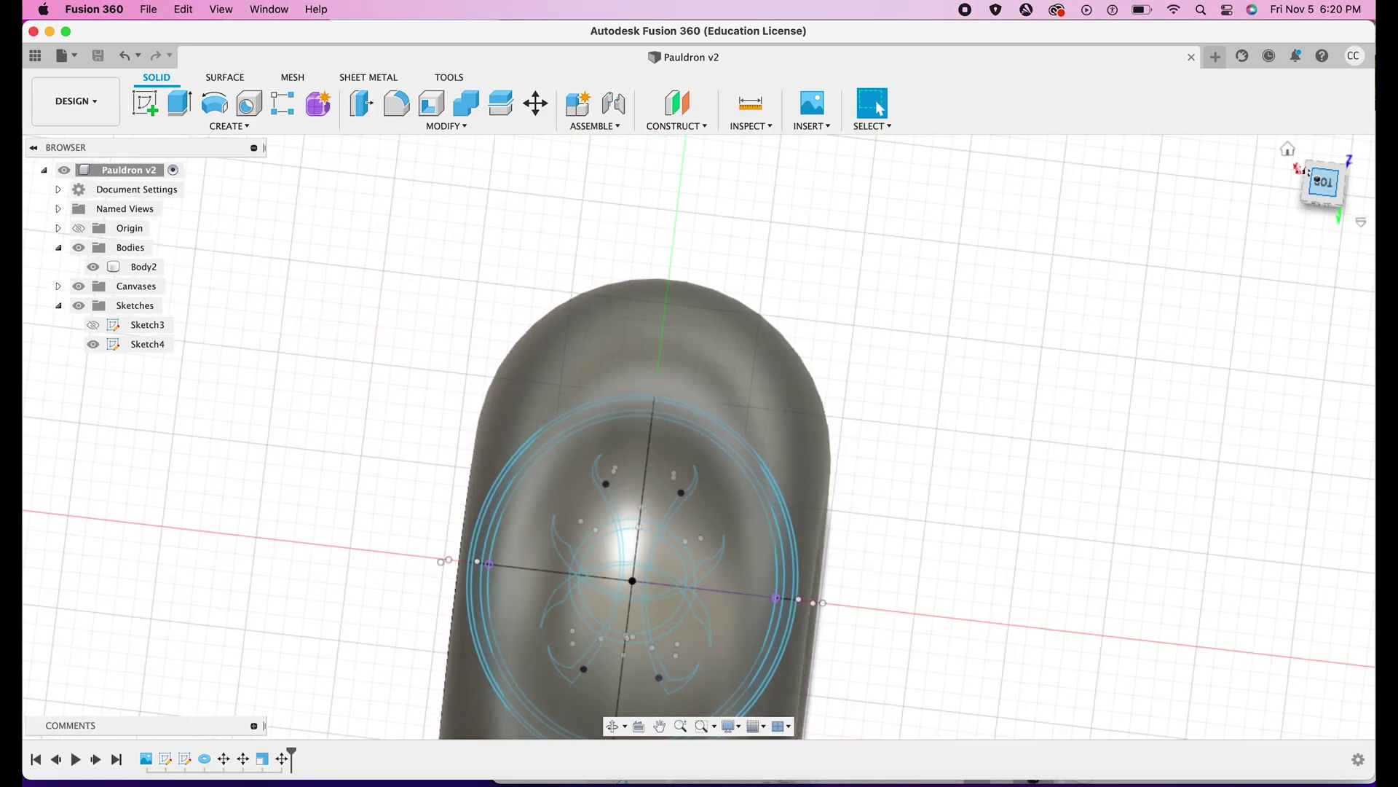
pyautogui.click(1316, 179)
pyautogui.moveTo(746, 399)
pyautogui.keyDown('shift'); pyautogui.mouseDown(button='middle')
pyautogui.moveTo(698, 343)
pyautogui.moveTo(698, 375)
pyautogui.mouseUp(button='middle'); pyautogui.keyUp('shift')
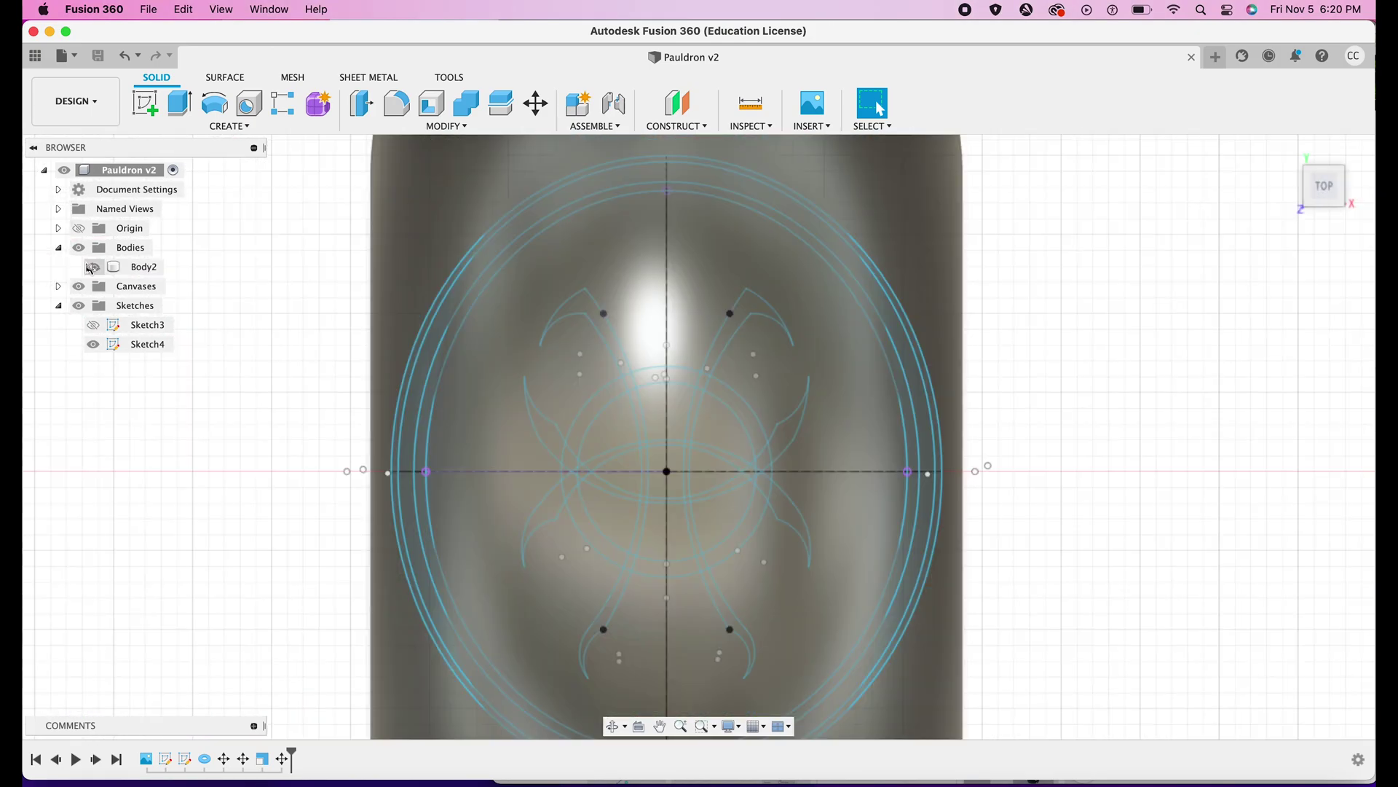
pyautogui.click(93, 266)
pyautogui.click(493, 357)
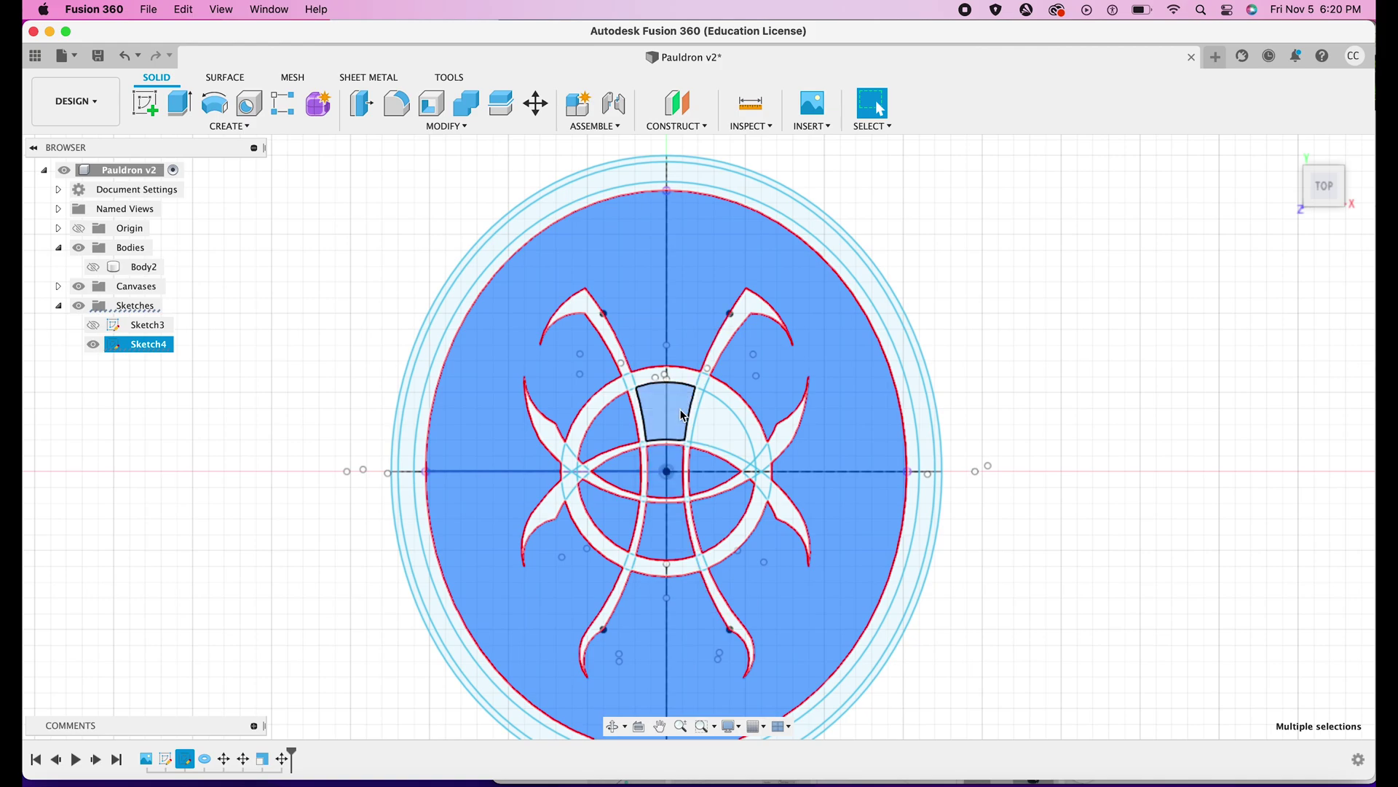
pyautogui.click(858, 273)
# Begin extruding the selected profiles, show the torus body again, and use its curved surface as the start object.
pyautogui.press('e')
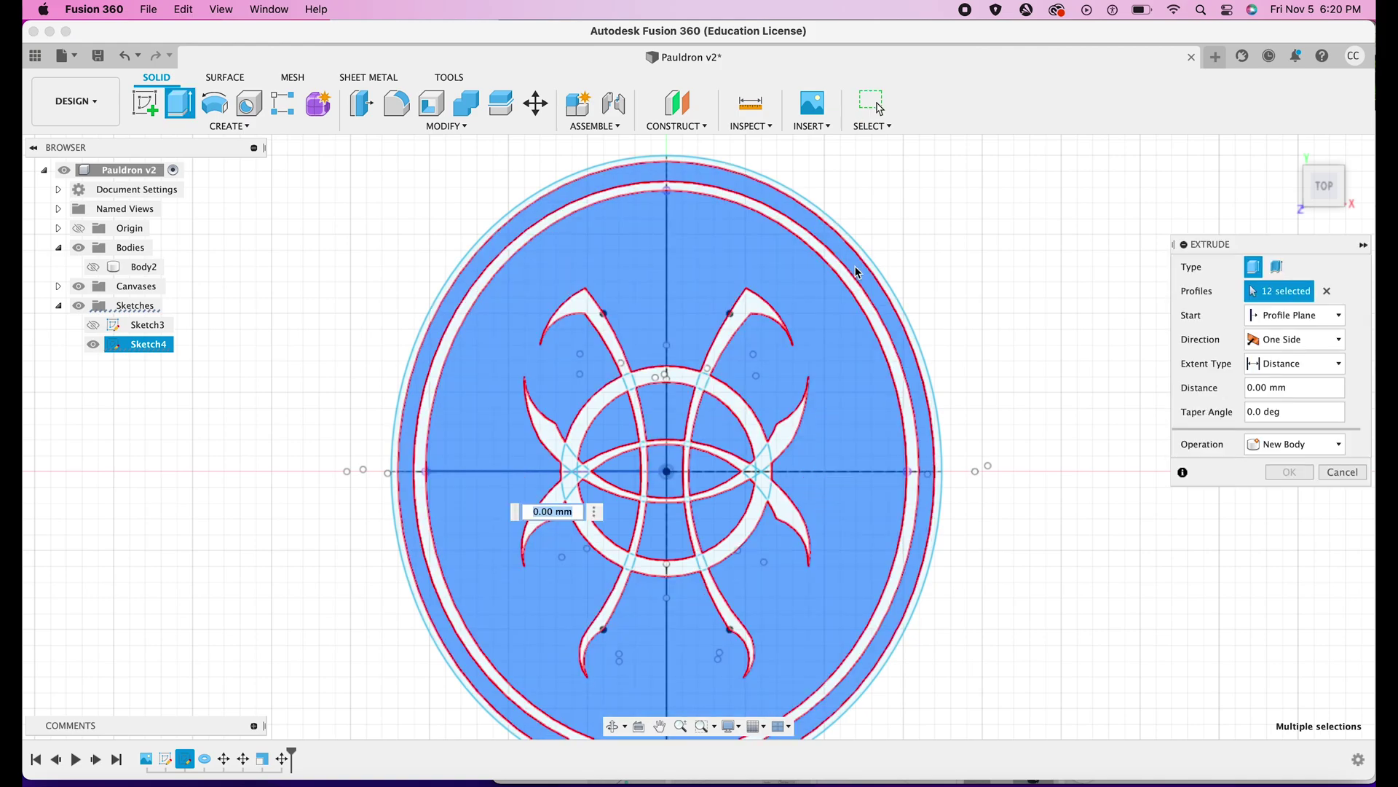
pyautogui.click(94, 267)
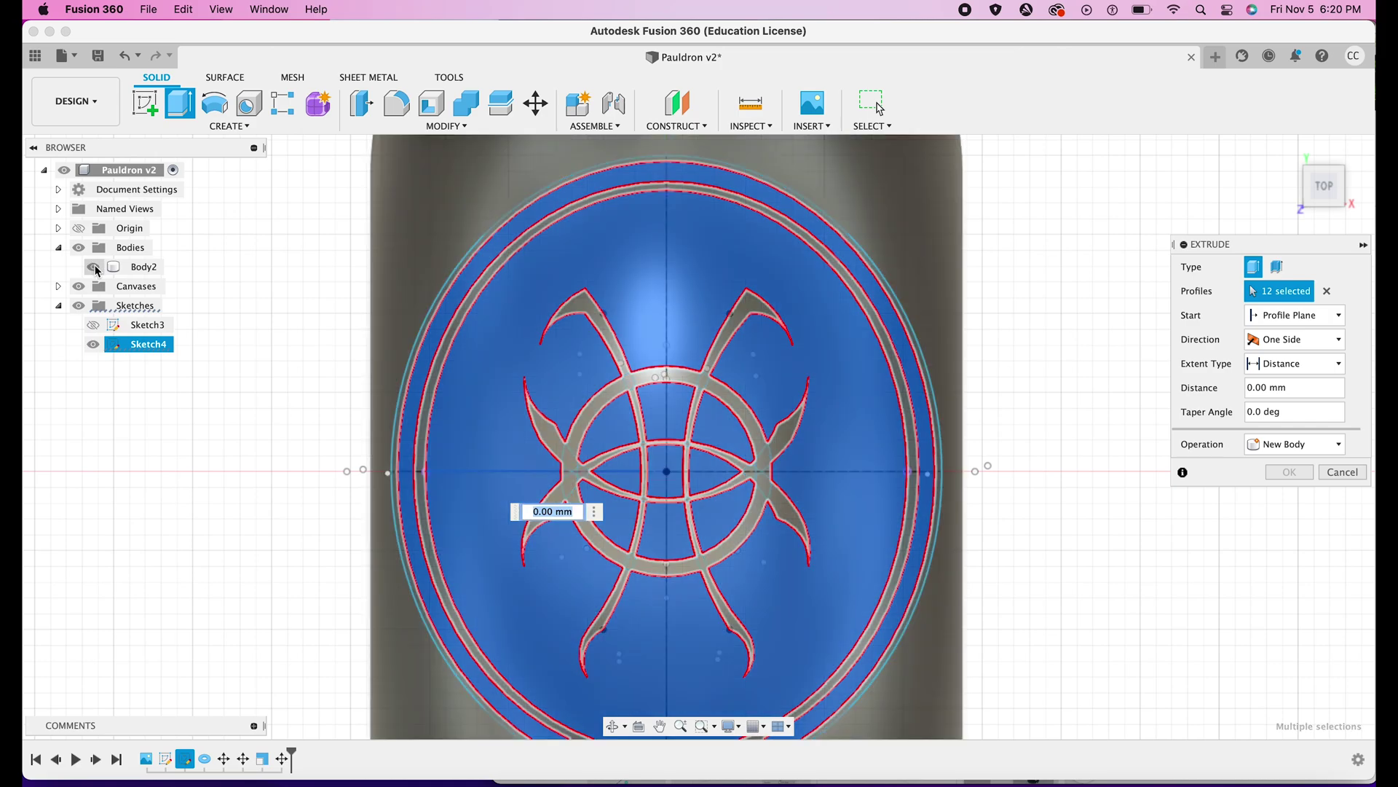
pyautogui.click(1296, 320)
pyautogui.click(1294, 375)
pyautogui.click(953, 244)
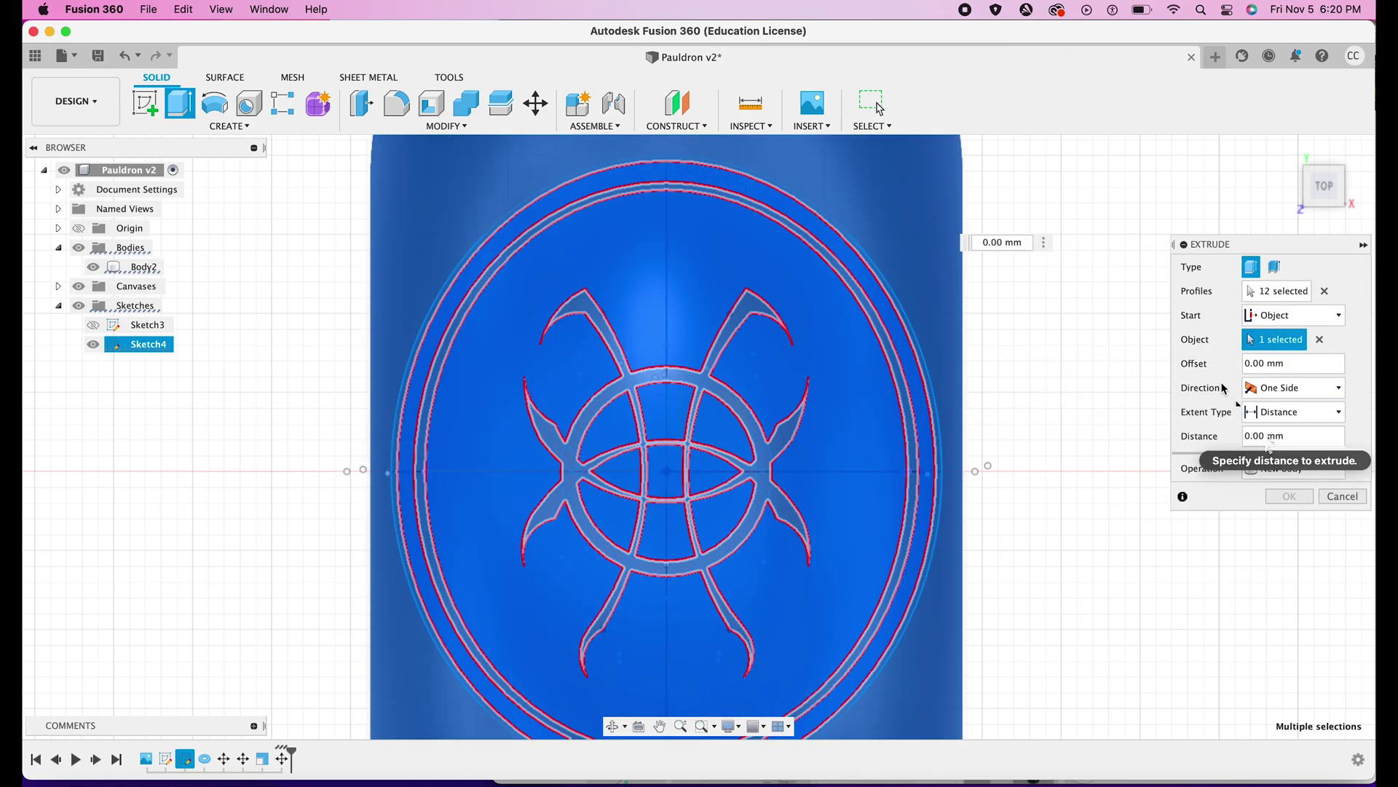
# Set the extrusion distance to 6.35 mm and the operation to New Body.
pyautogui.write('6.35')
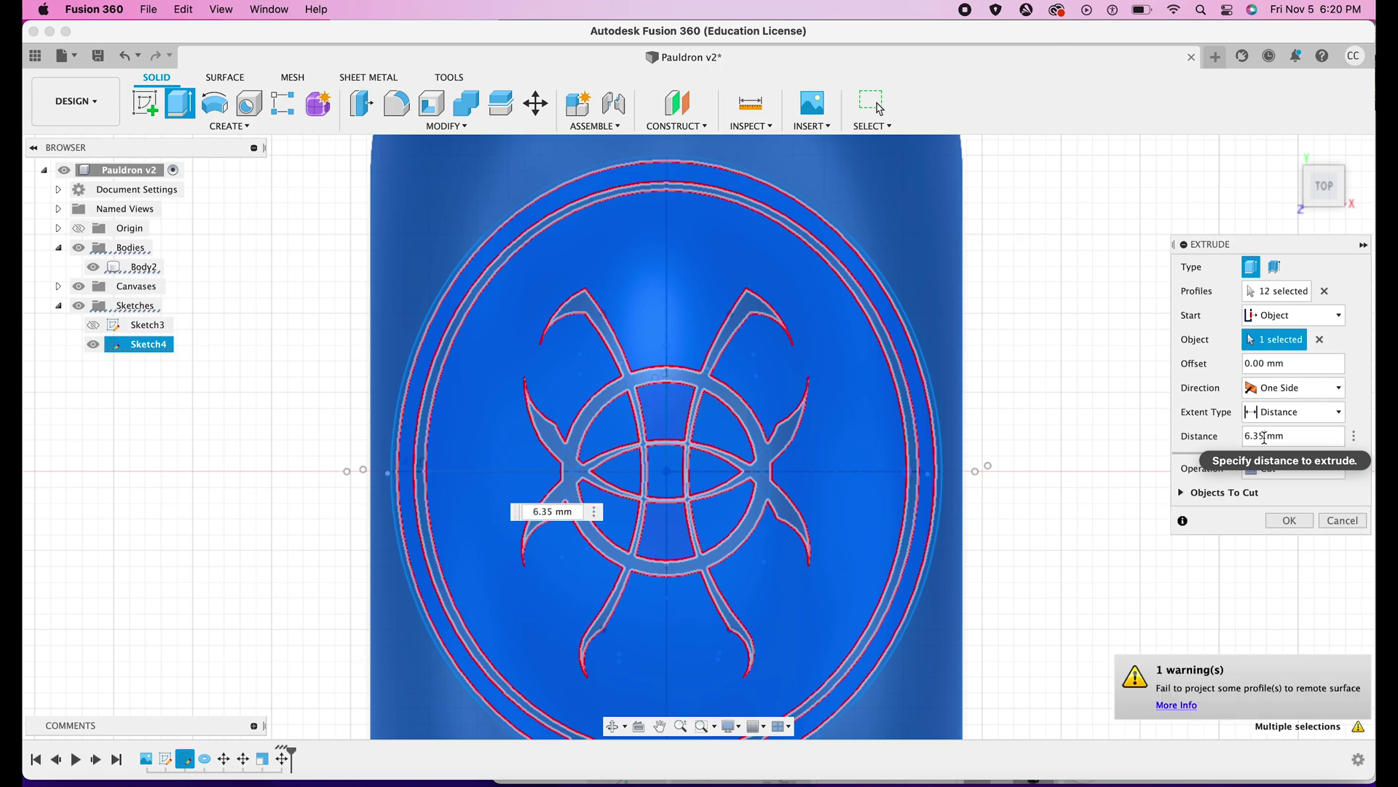
pyautogui.click(1274, 470)
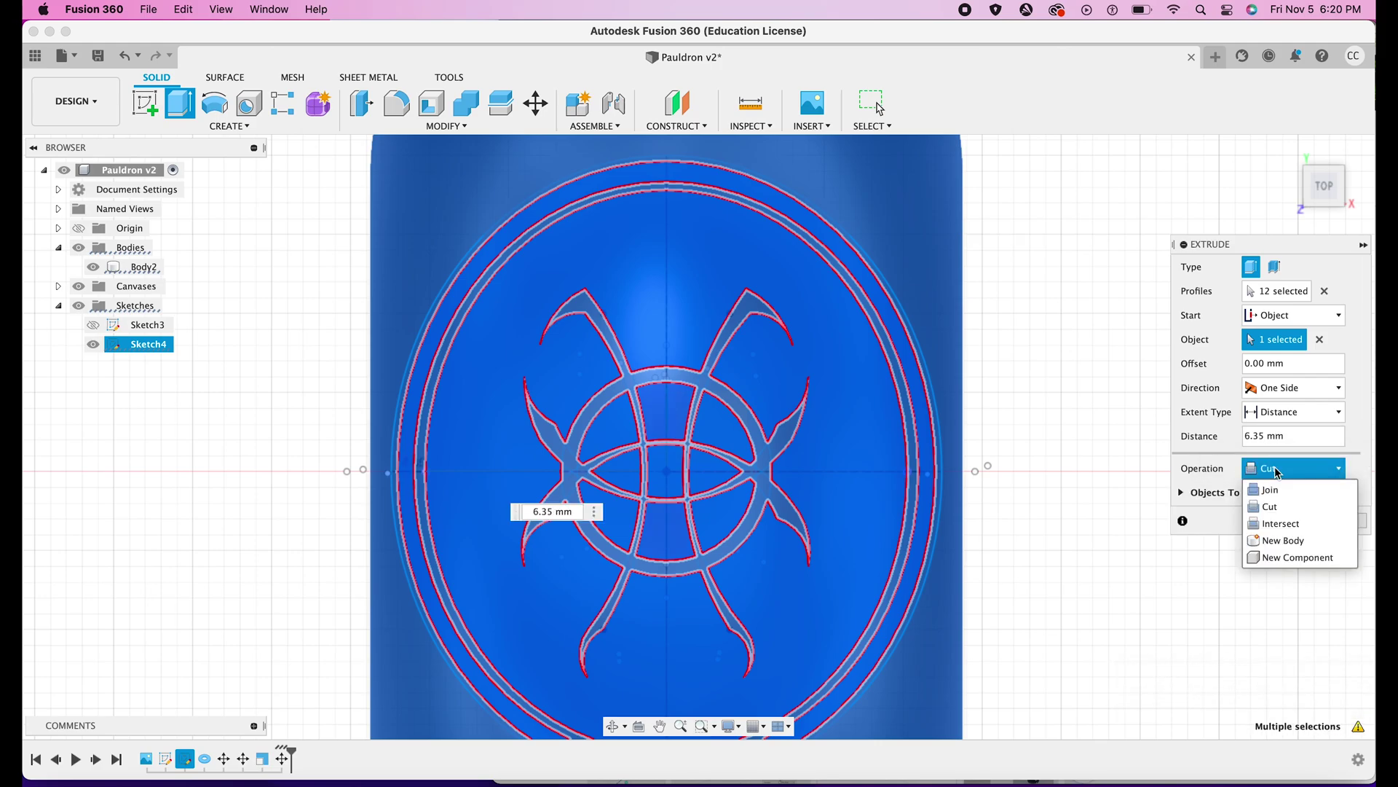
pyautogui.click(1283, 541)
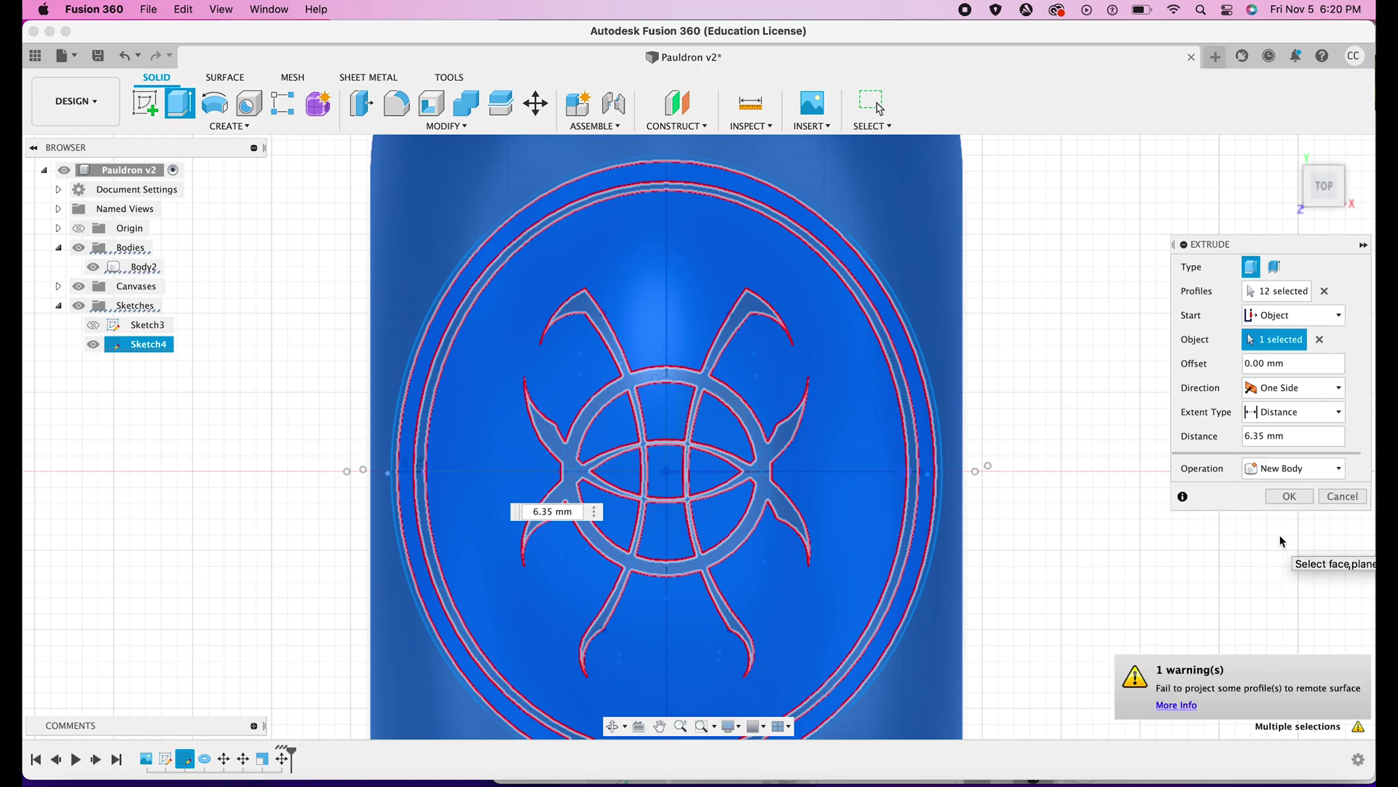
# Clear the extrusion's start object and pick the torus's curved surface again as the start.
pyautogui.moveTo(1332, 203)
pyautogui.mouseDown()
pyautogui.moveTo(1249, 147)
pyautogui.moveTo(1192, 131)
pyautogui.mouseUp()
pyautogui.moveTo(1192, 129)
pyautogui.keyDown('shift'); pyautogui.mouseDown(button='middle')
pyautogui.moveTo(1126, 112)
pyautogui.moveTo(1165, 136)
pyautogui.mouseUp(button='middle'); pyautogui.keyUp('shift')
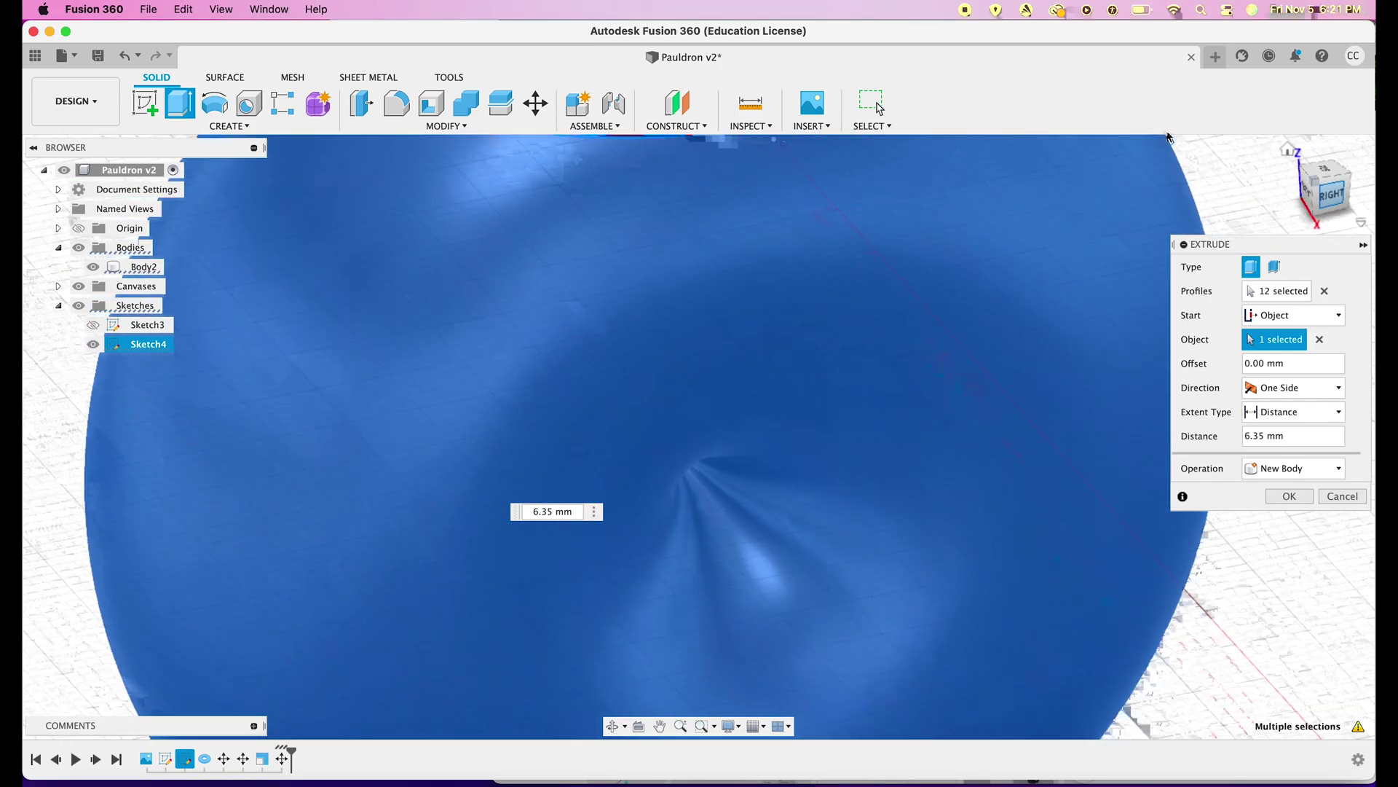
pyautogui.click(1327, 175)
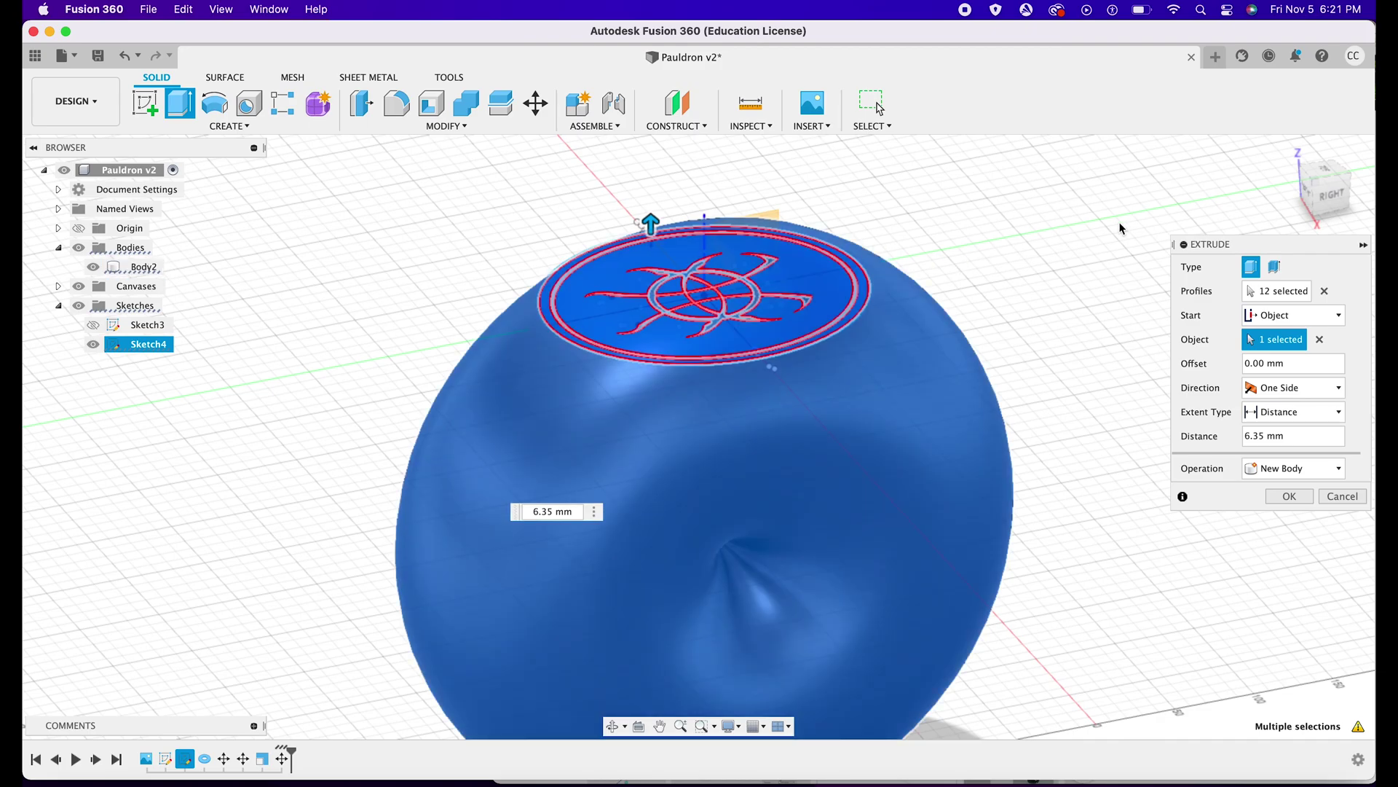
pyautogui.moveTo(1329, 192)
pyautogui.mouseDown()
pyautogui.moveTo(1339, 207)
pyautogui.moveTo(1286, 156)
pyautogui.moveTo(1311, 197)
pyautogui.mouseUp()
pyautogui.click(1319, 339)
pyautogui.click(1271, 313)
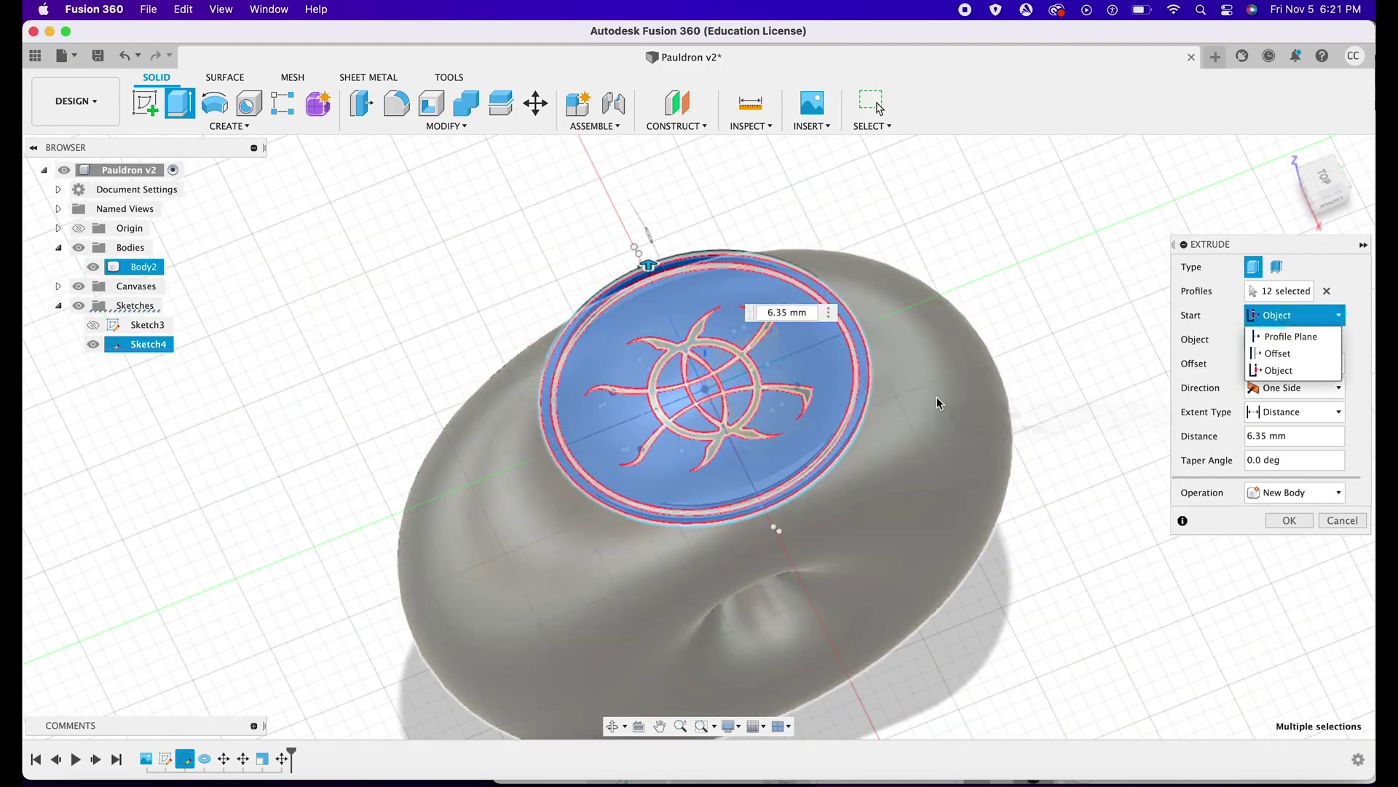
pyautogui.click(937, 396)
# Complete the extrusion and hide the torus body to expose the extruded pieces.
pyautogui.click(1321, 182)
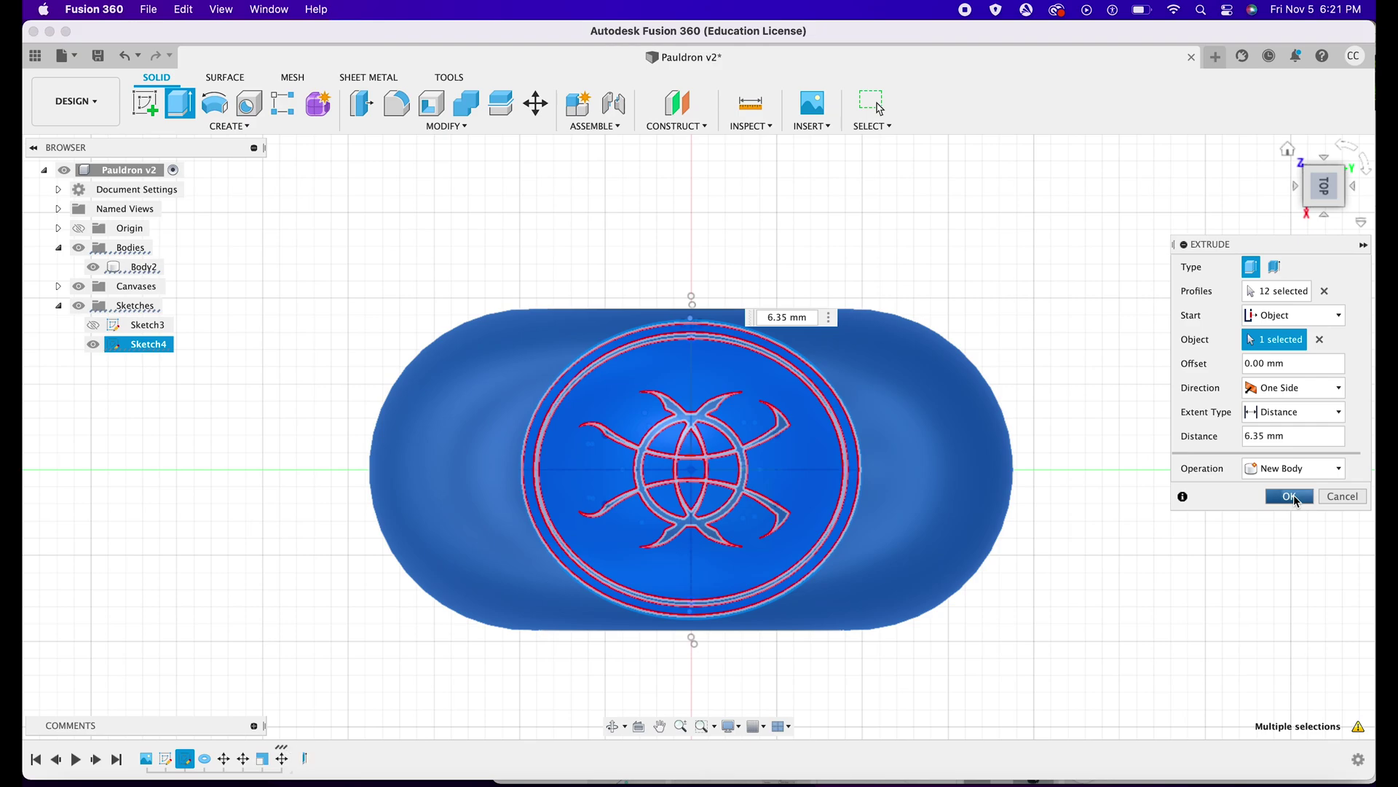
pyautogui.click(1293, 497)
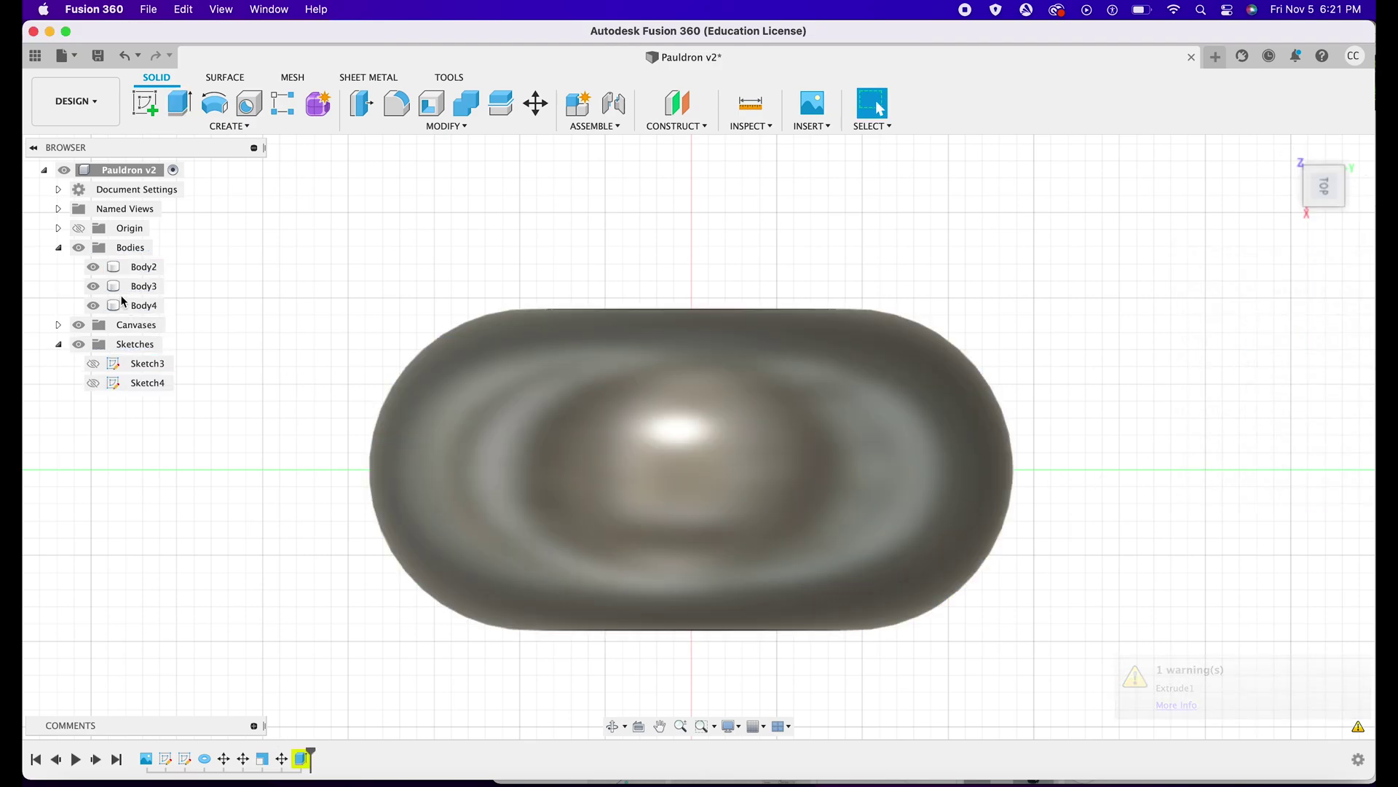
pyautogui.click(109, 267)
pyautogui.click(92, 267)
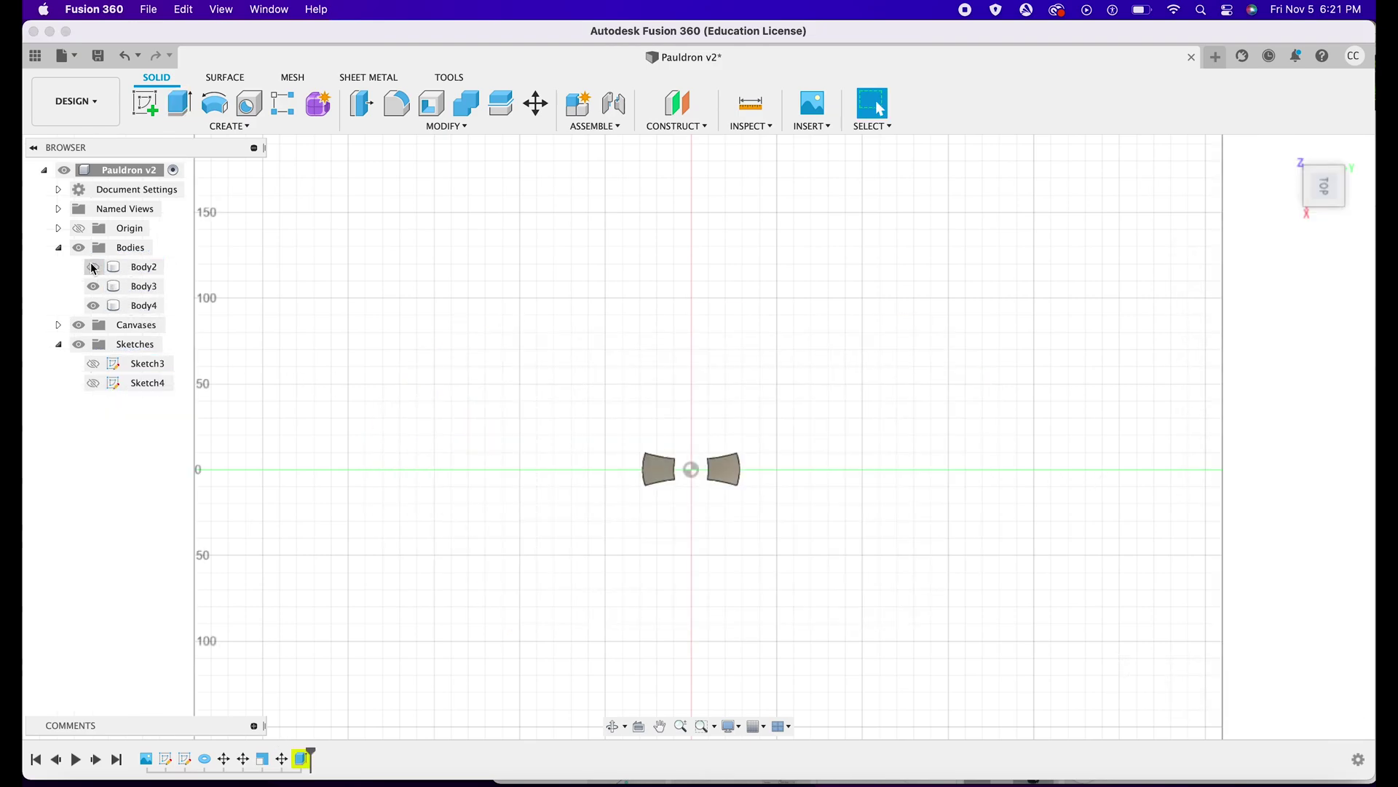
# Briefly show the torus body, then undo the last extrusion to restore the traced profiles.
pyautogui.click(92, 267)
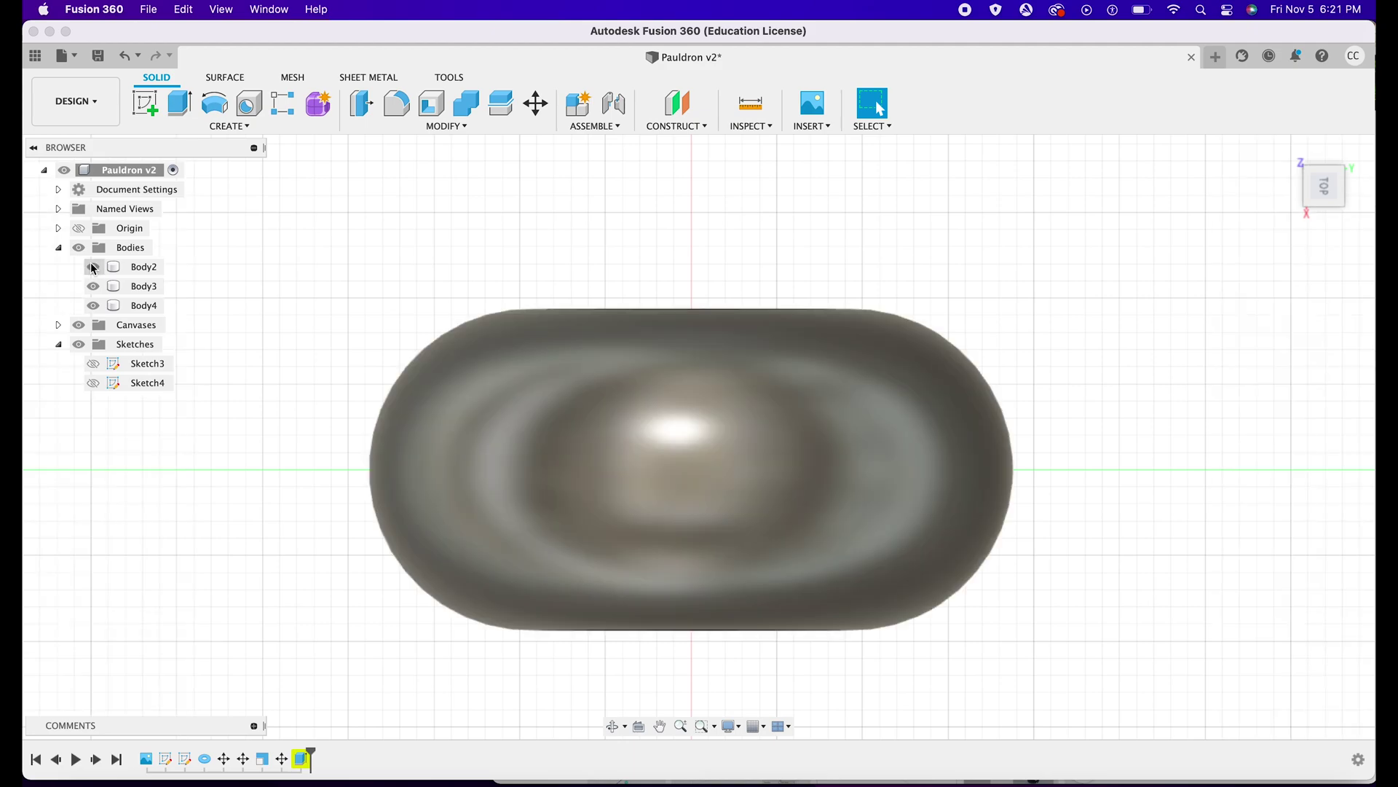
pyautogui.click(126, 51)
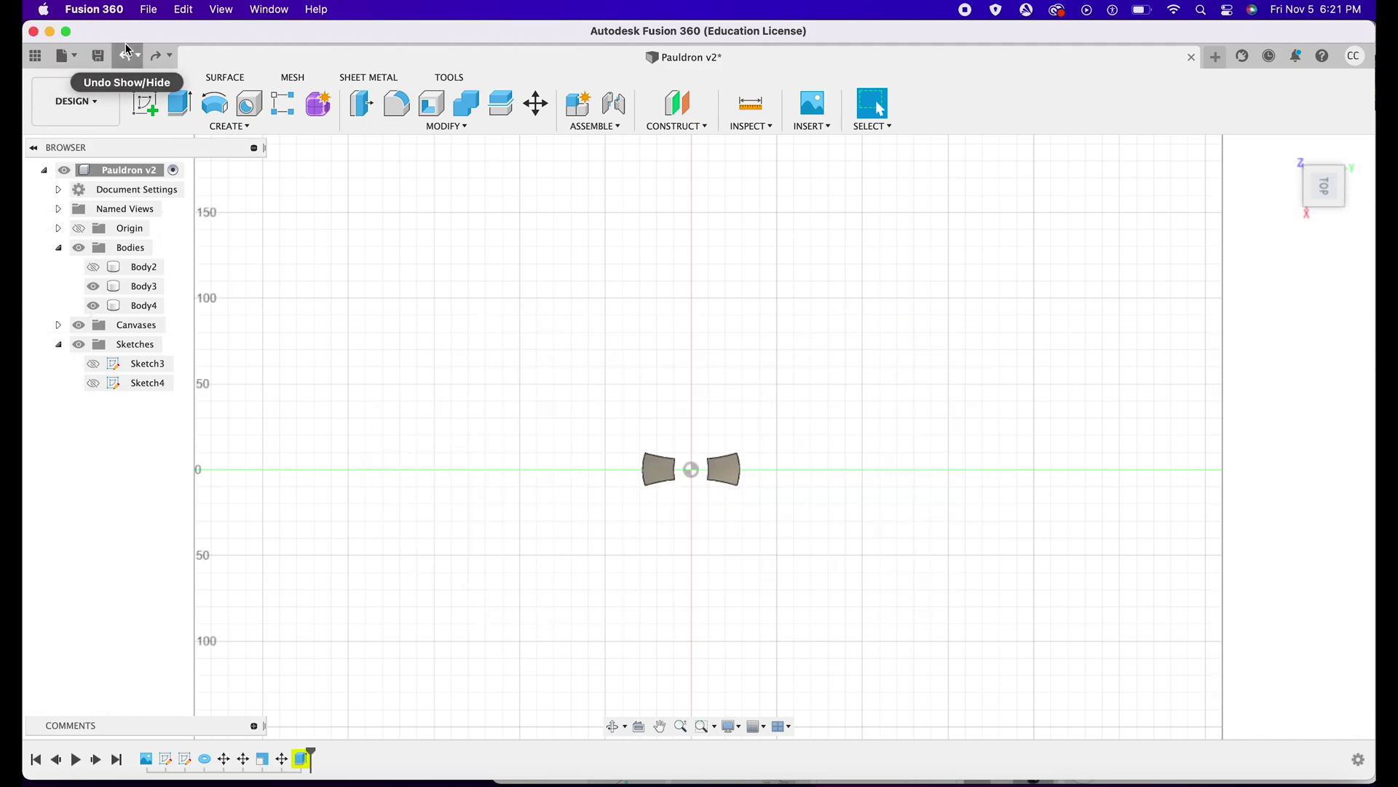
pyautogui.click(126, 51)
pyautogui.click(126, 51)
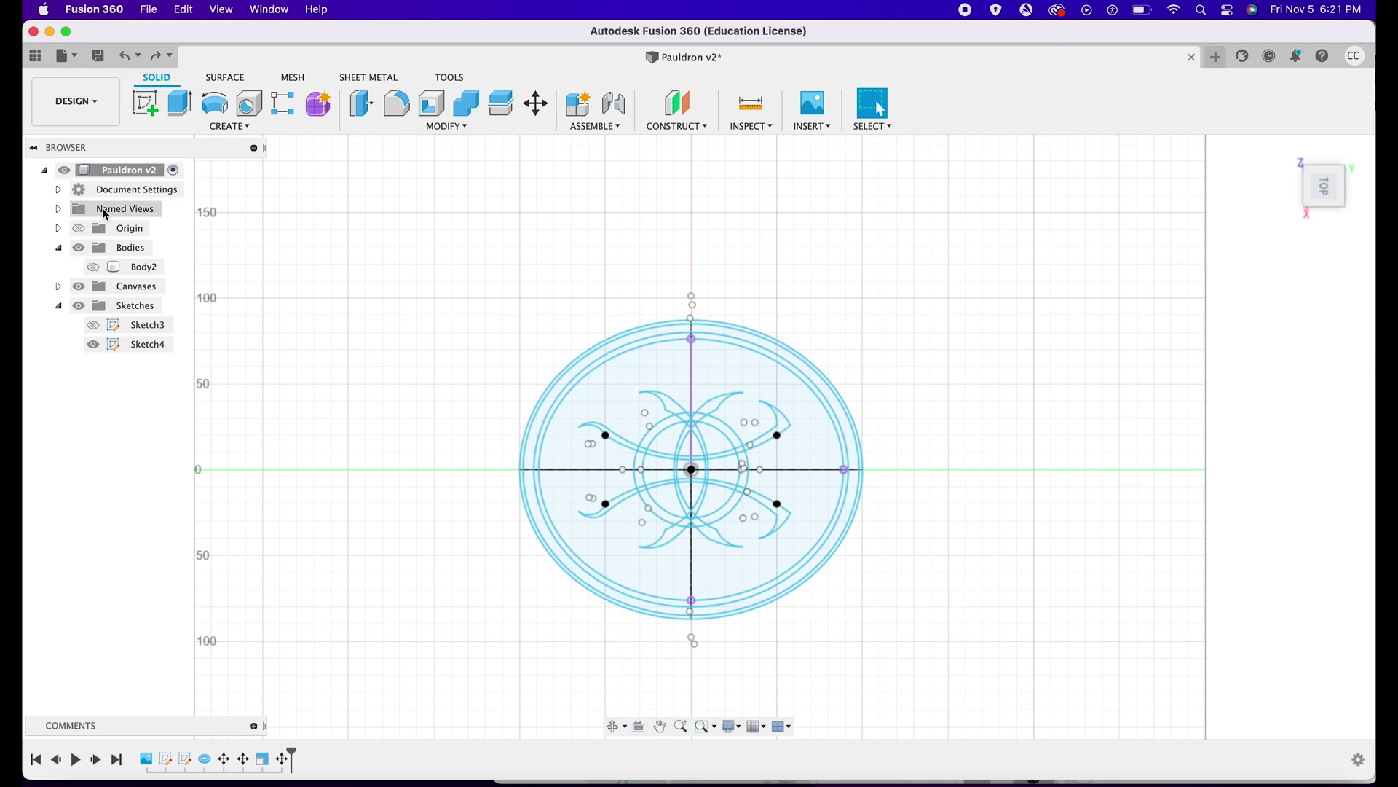
# Show the torus body again, select its curved face, and move it vertically relative to the traced sketch.
pyautogui.click(92, 268)
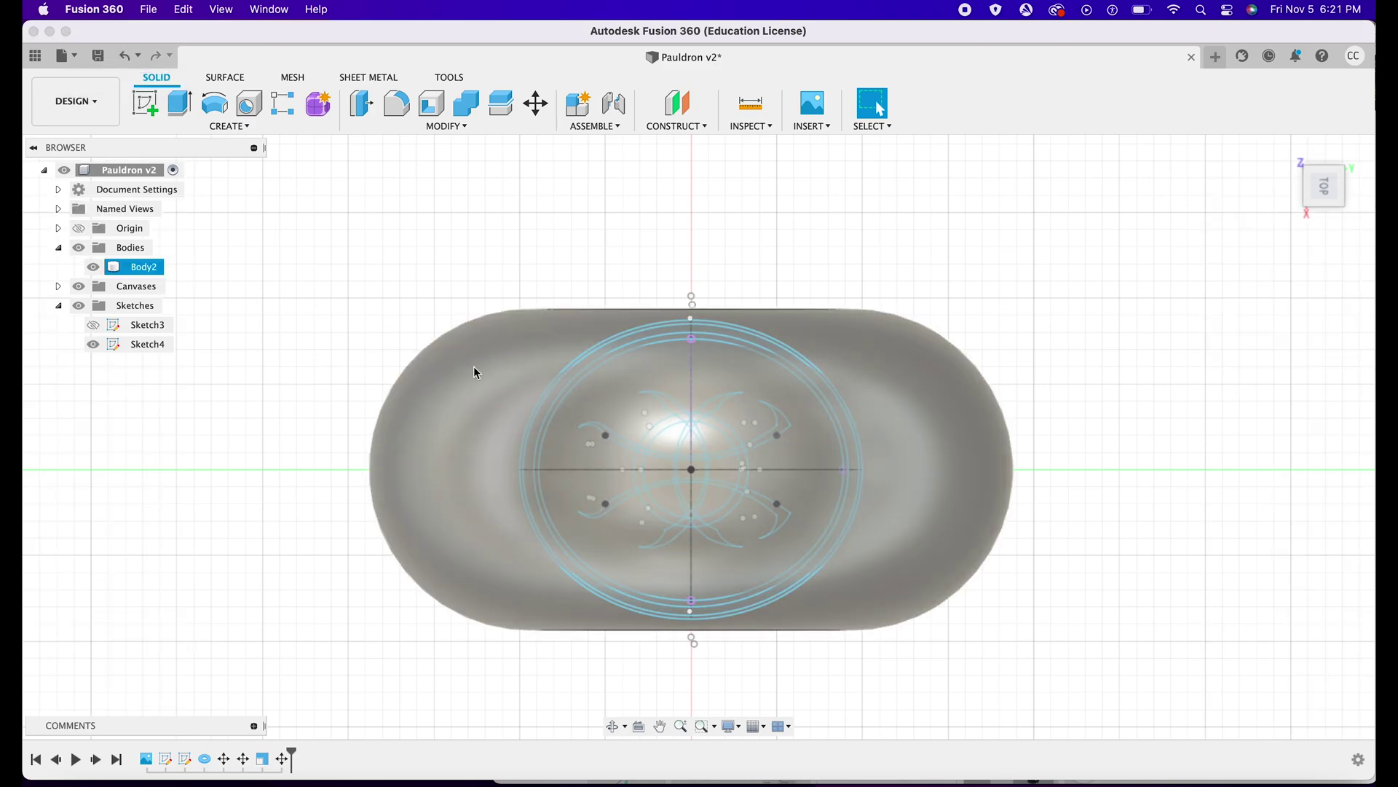
pyautogui.click(473, 366)
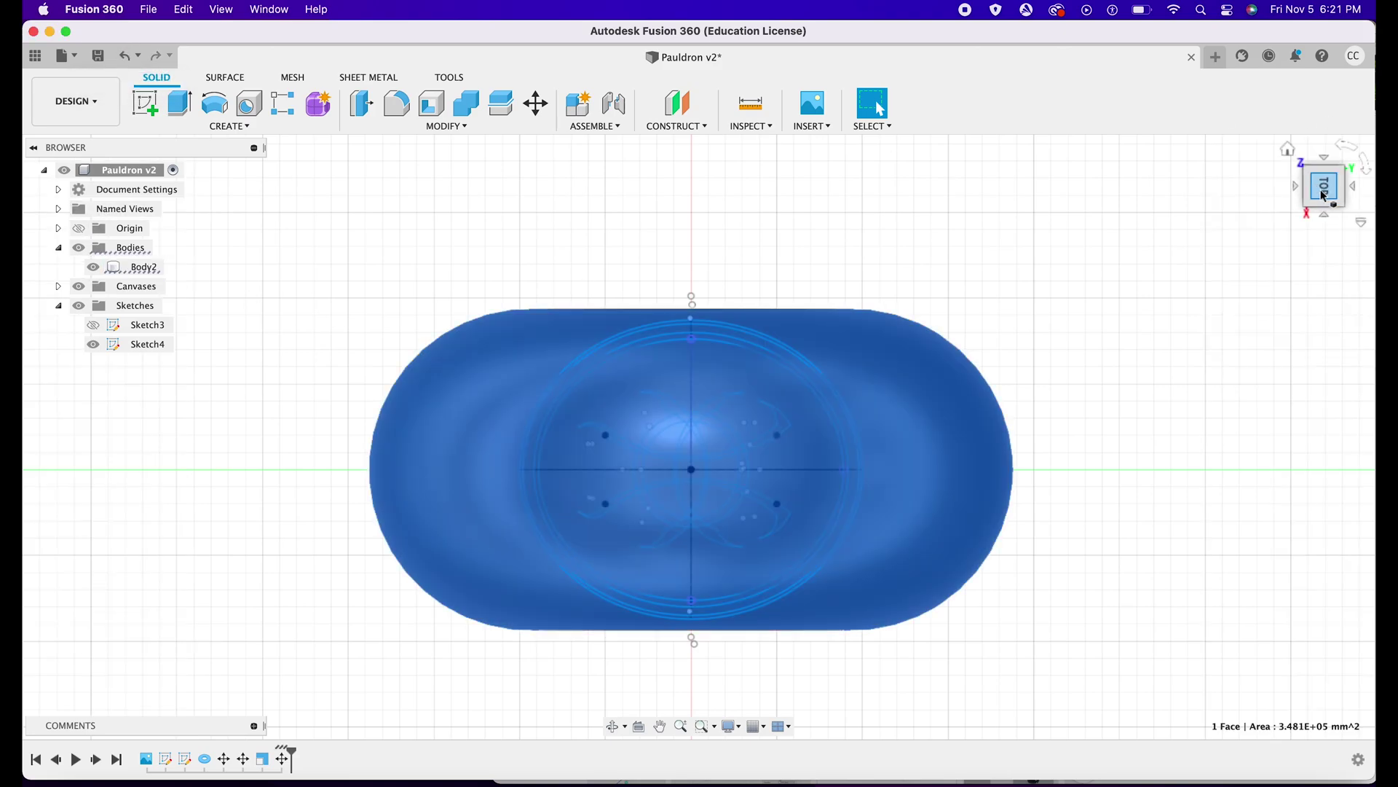
pyautogui.click(1324, 204)
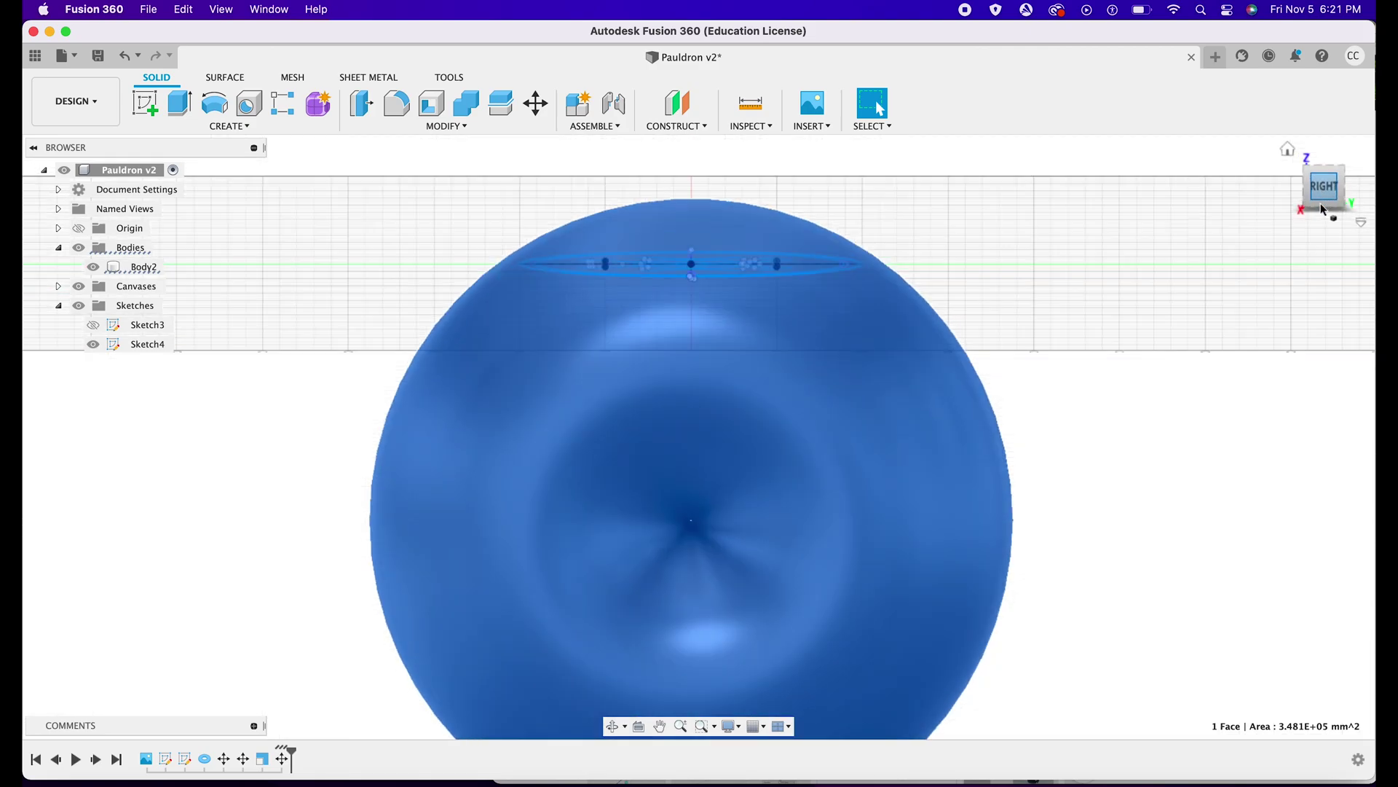
pyautogui.press('m')
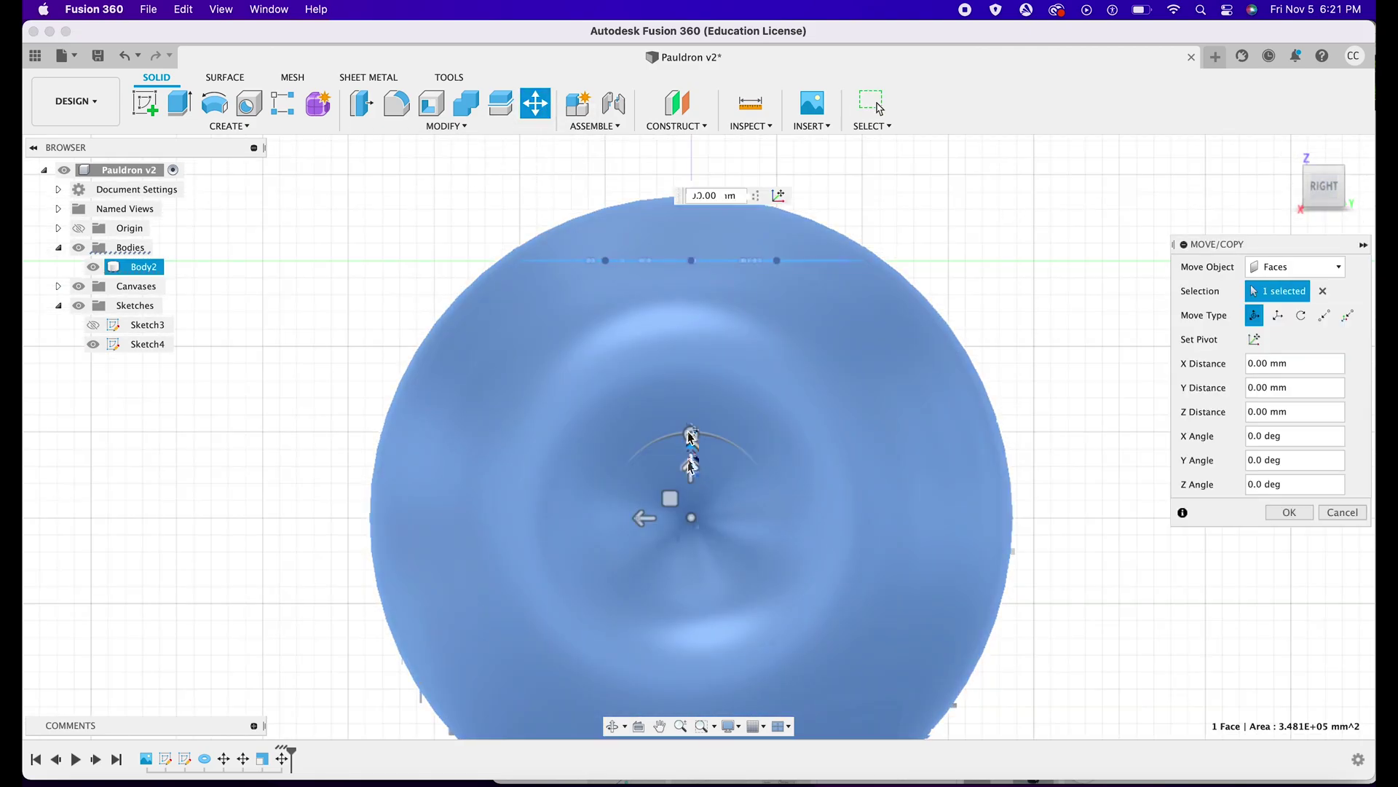
pyautogui.press('Escape')
pyautogui.click(1285, 151)
pyautogui.click(1325, 178)
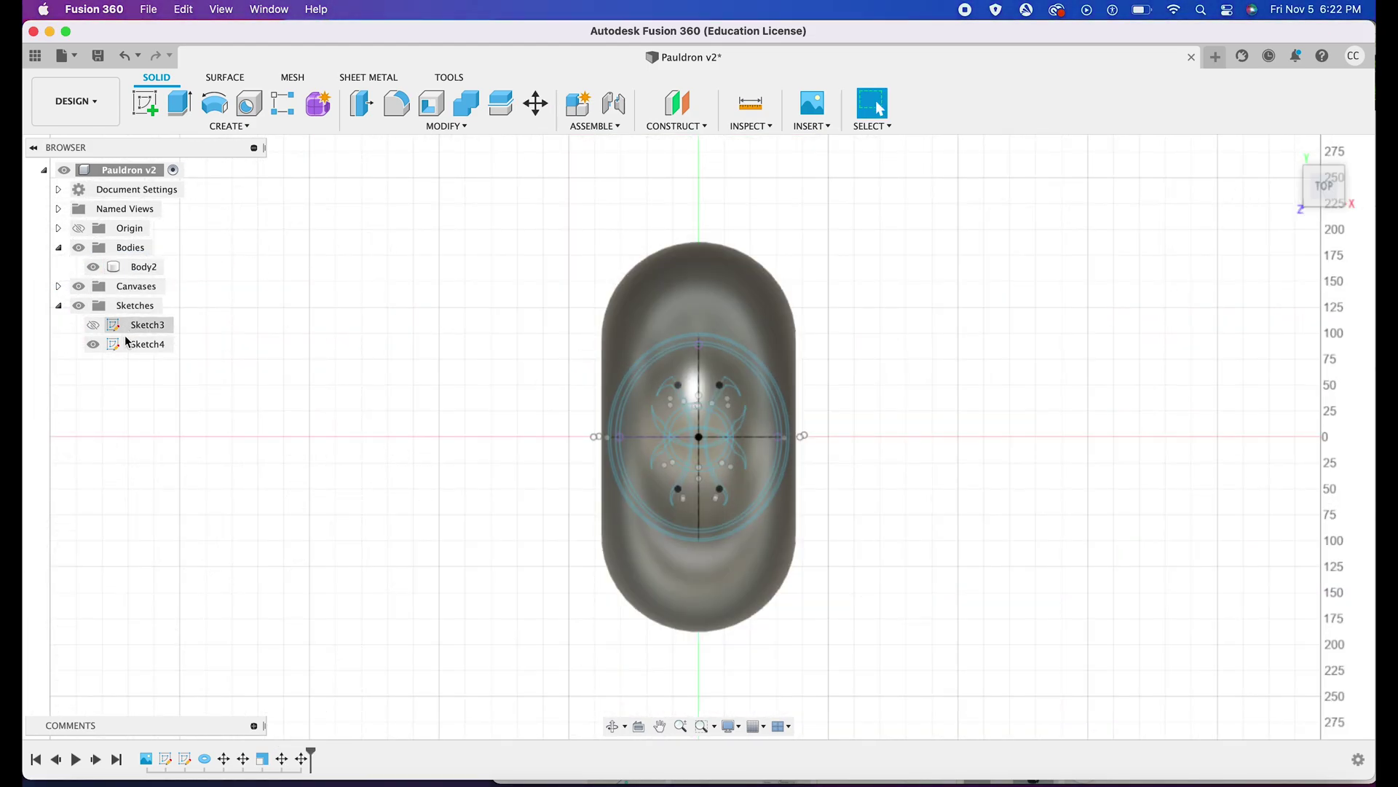
# Extrude the 12 background and border profiles of Sketch4 by 6.35 mm as new bodies, starting from the torus's curved surface.
pyautogui.click(92, 266)
pyautogui.scroll(5, 694, 442)
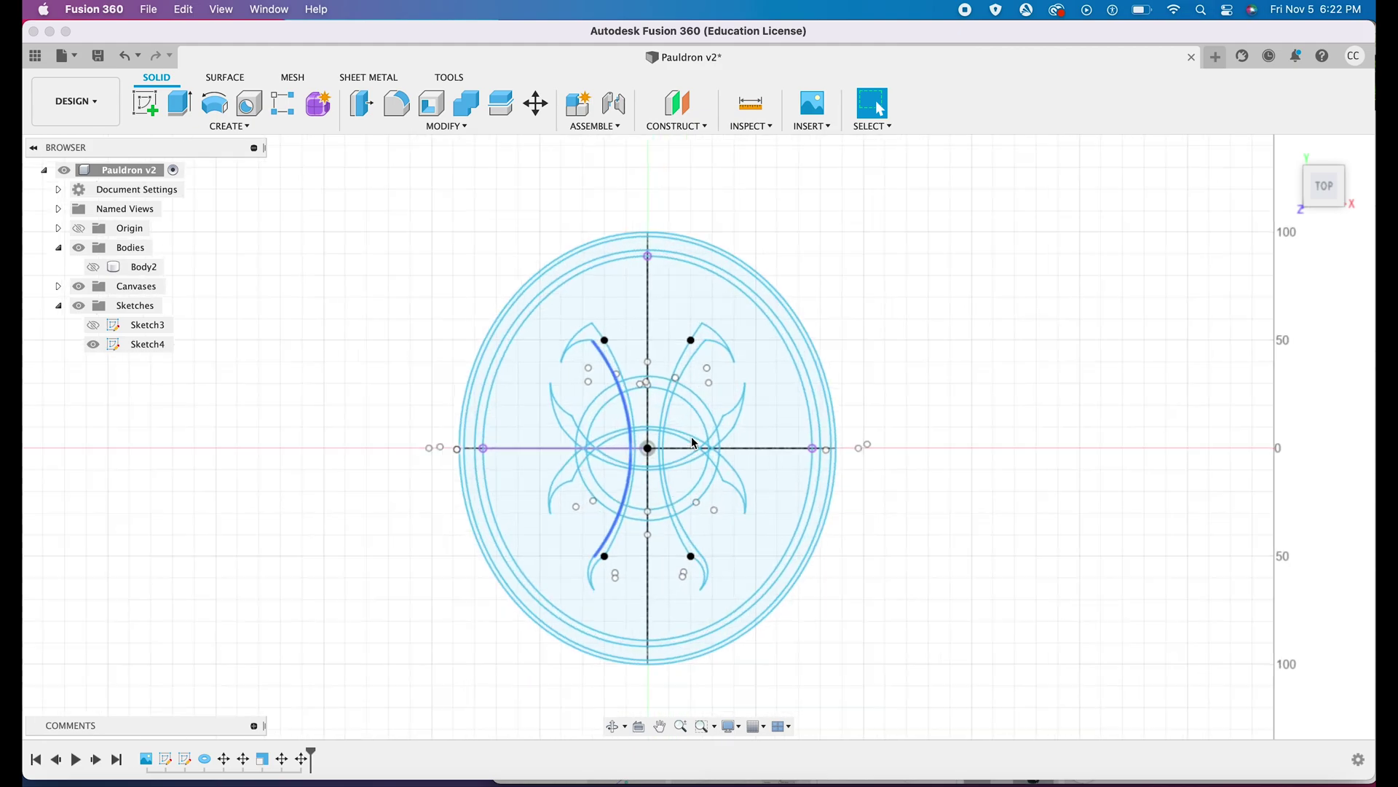
pyautogui.click(596, 268)
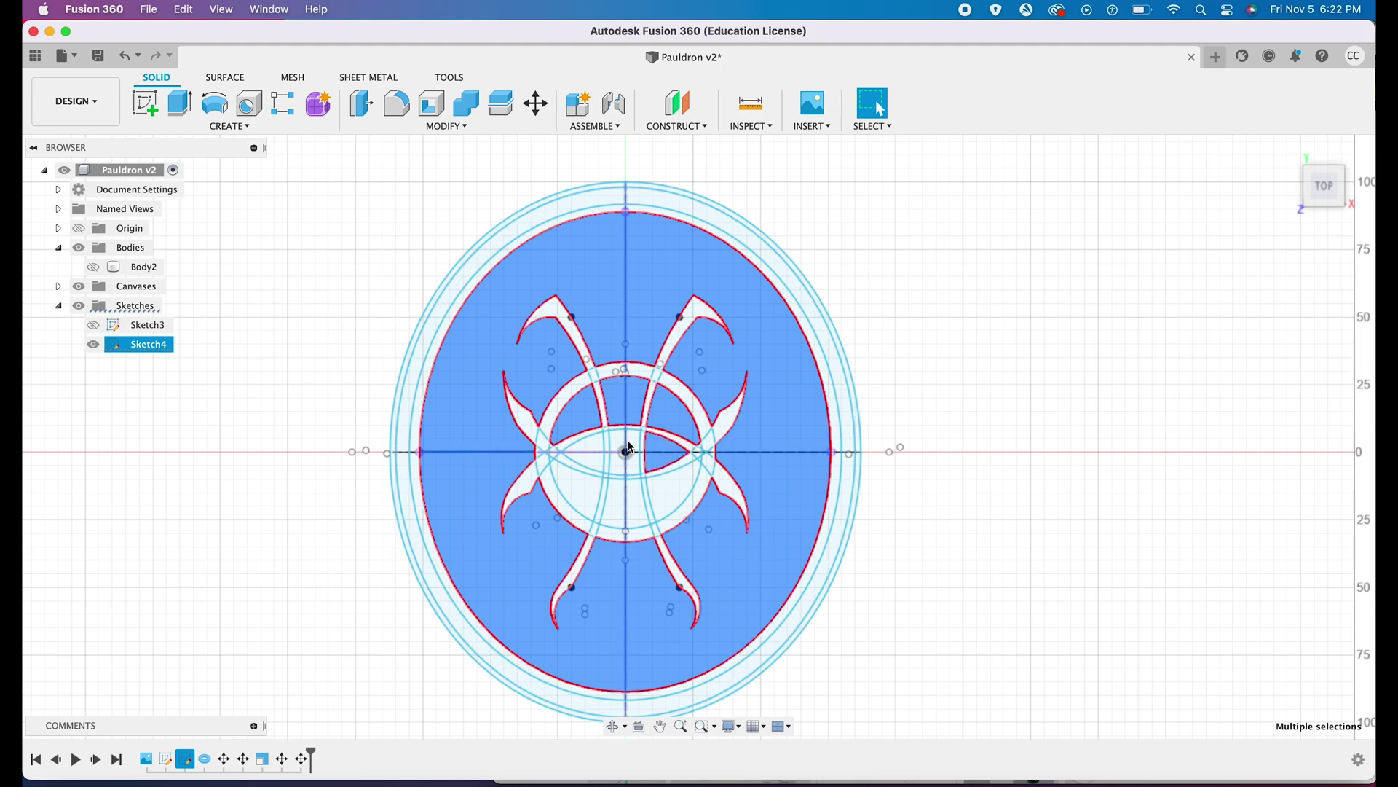
pyautogui.press('e')
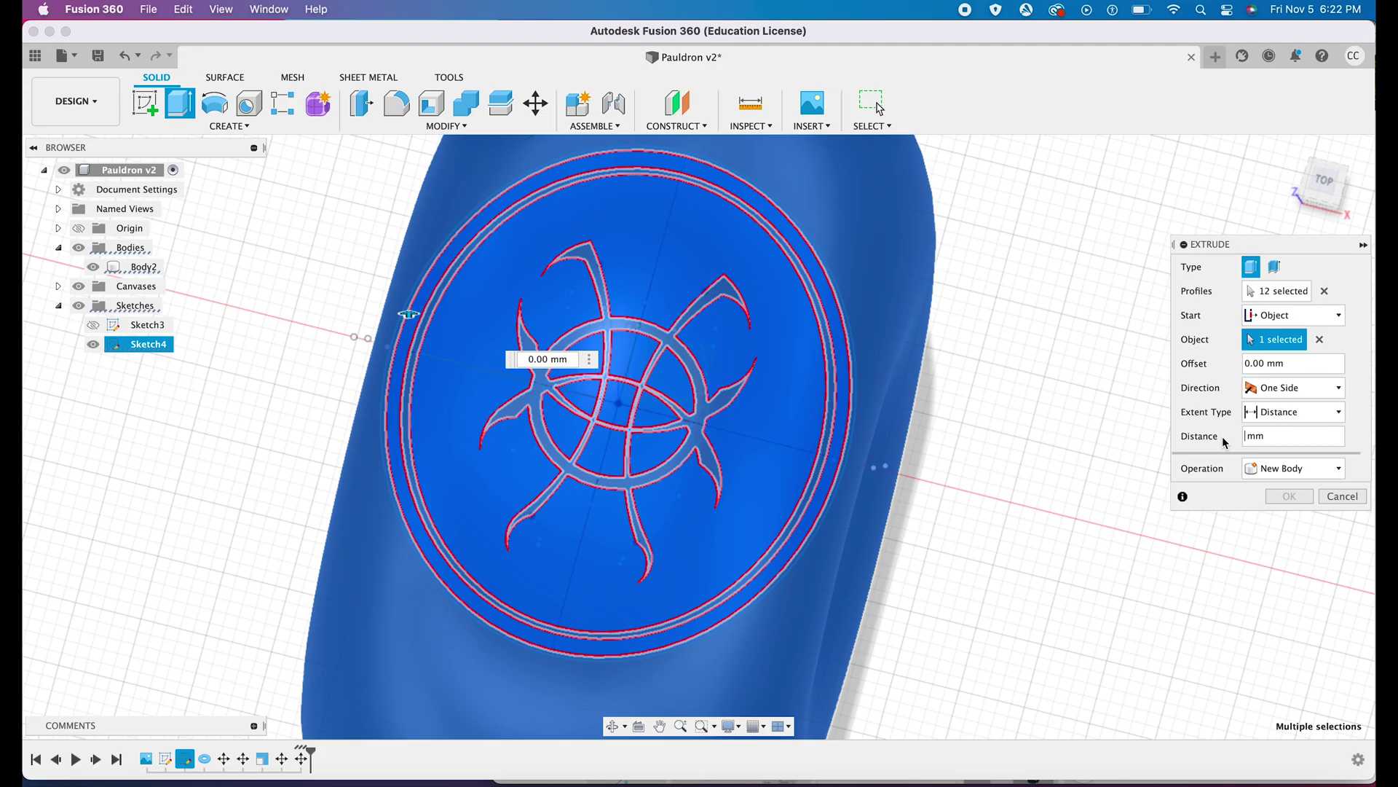
pyautogui.write('6.35')
pyautogui.click(1290, 496)
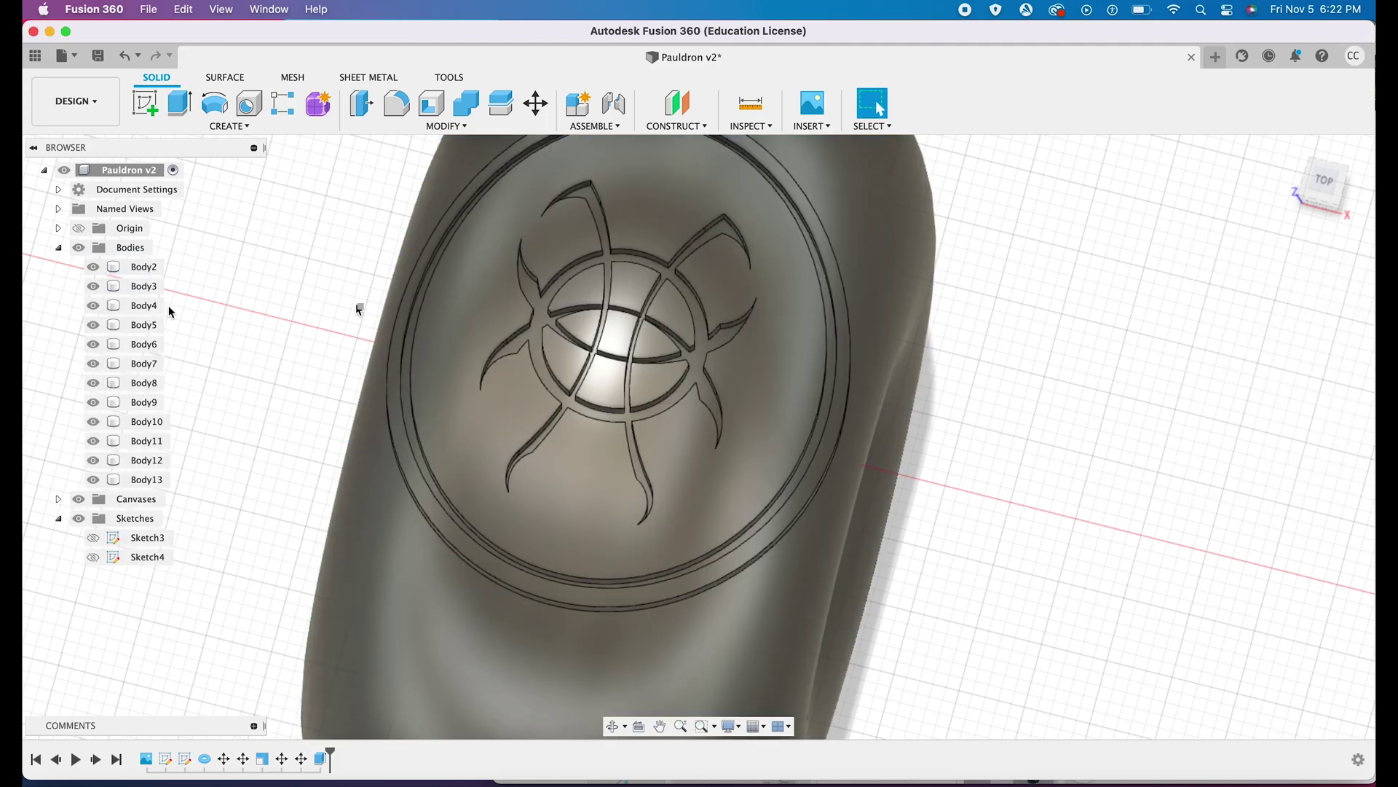
# Hide the torus body and check the extruded pieces from the side and from above.
pyautogui.click(93, 267)
pyautogui.moveTo(976, 250)
pyautogui.keyDown('shift'); pyautogui.mouseDown(button='middle')
pyautogui.moveTo(1089, 250)
pyautogui.moveTo(1130, 147)
pyautogui.moveTo(930, 233)
pyautogui.moveTo(1333, 161)
pyautogui.mouseUp(button='middle'); pyautogui.keyUp('shift')
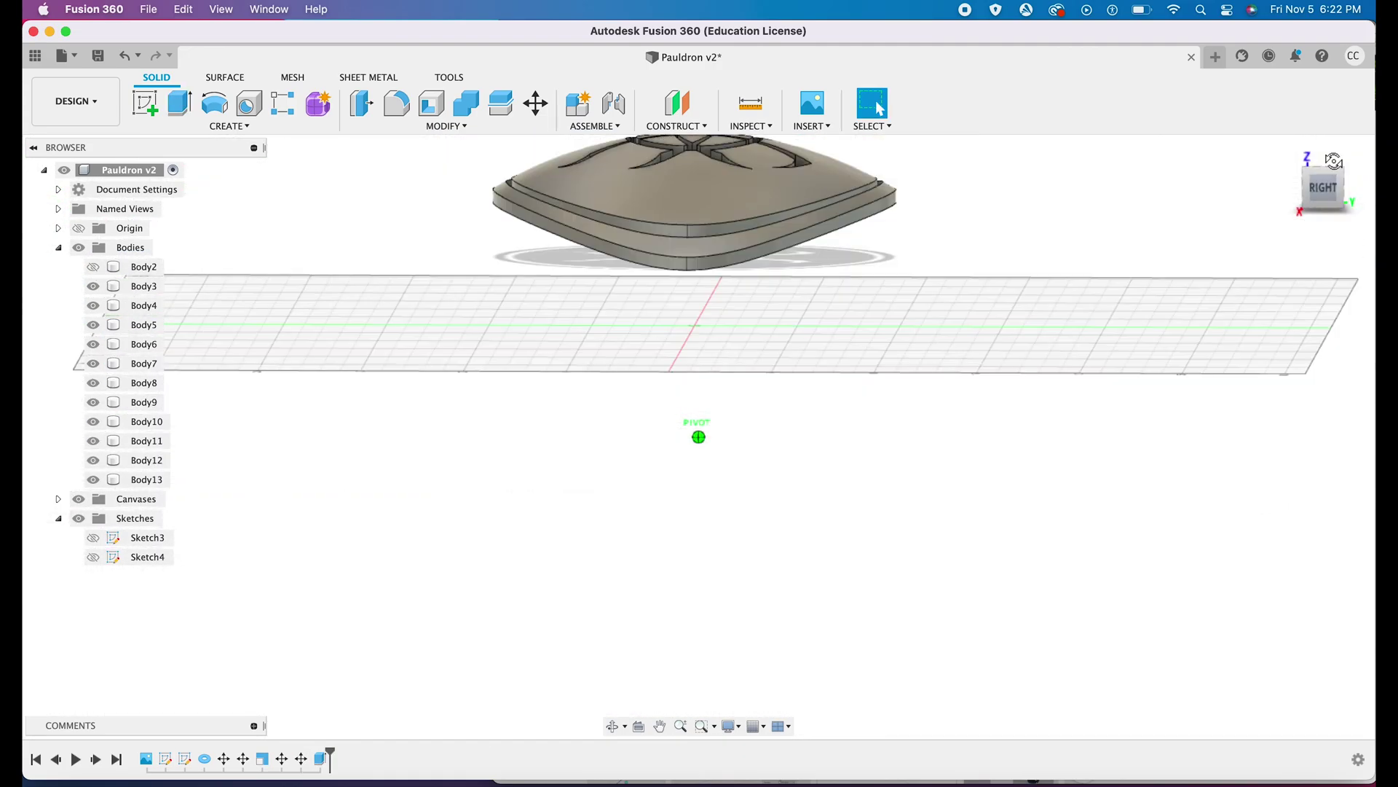
pyautogui.click(1335, 165)
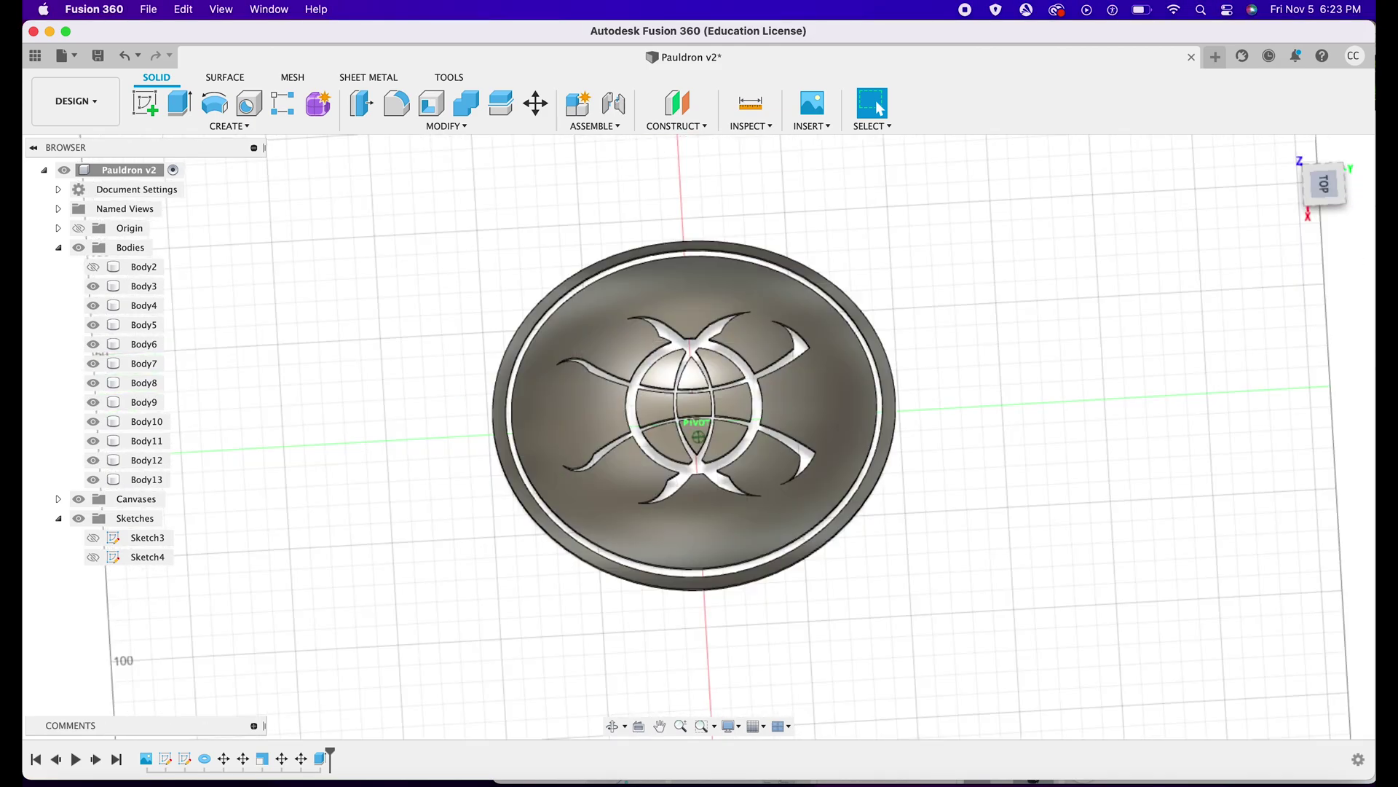
# Rename the torus body as cylinder, hide all bodies, and show Sketch4 in top view.
pyautogui.click(153, 268)
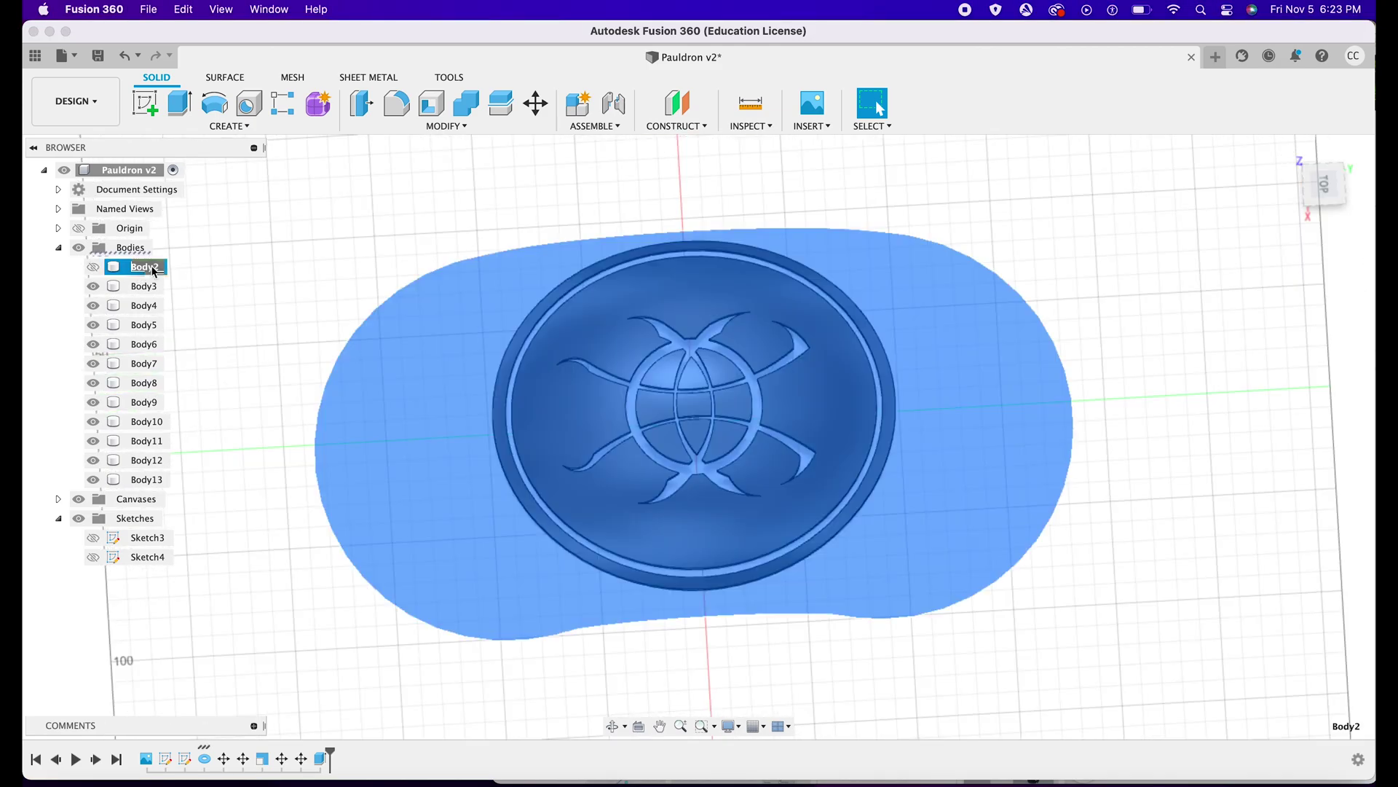
pyautogui.click(77, 247)
pyautogui.click(93, 557)
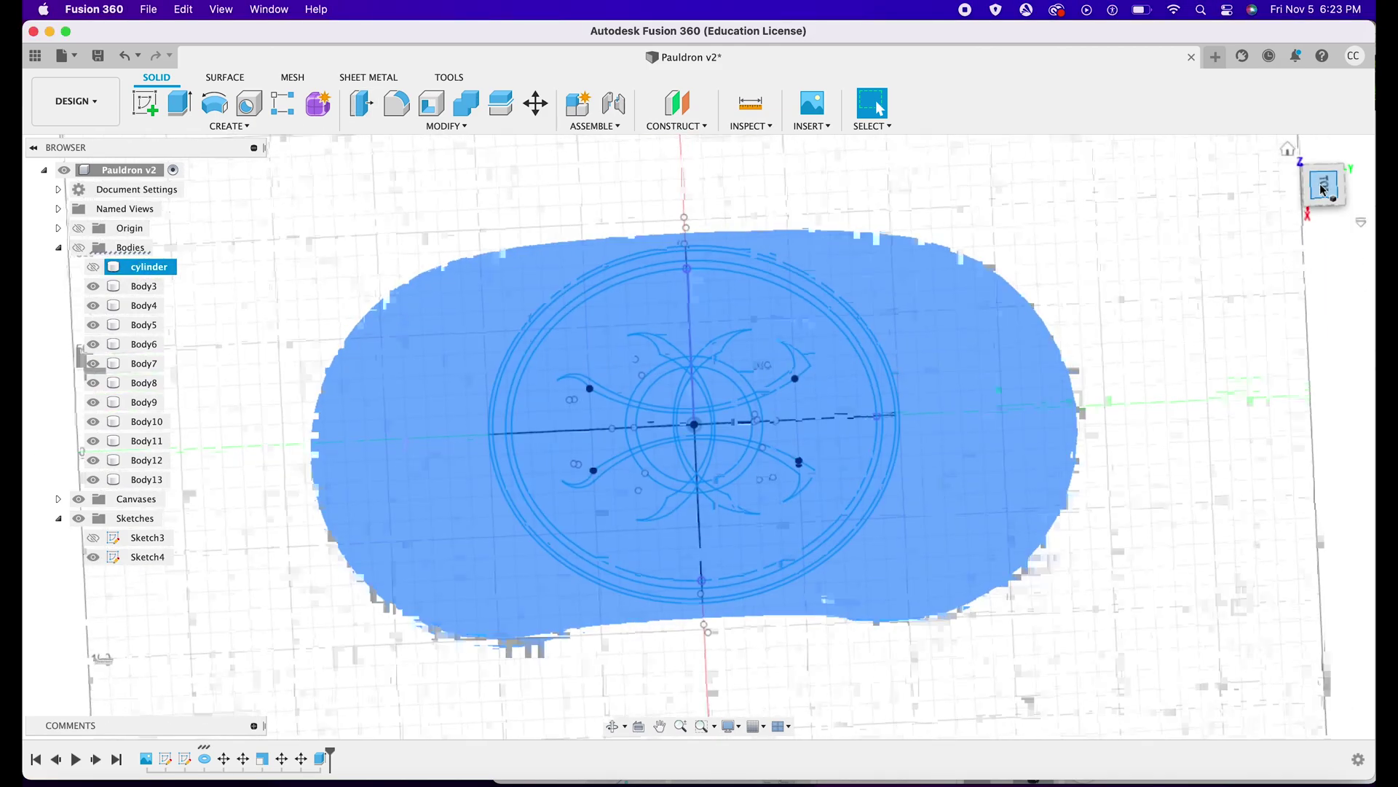
pyautogui.click(1322, 185)
pyautogui.click(1008, 349)
# Select the emblem's upper profiles: the upper arms, the side claws, and the upper half of the circular band.
pyautogui.scroll(5, 712, 405)
pyautogui.click(502, 258)
pyautogui.keyDown('shift'); pyautogui.click(525, 304); pyautogui.keyUp('shift')
pyautogui.keyDown('shift'); pyautogui.click(415, 399); pyautogui.keyUp('shift')
pyautogui.keyDown('shift'); pyautogui.click(306, 477); pyautogui.keyUp('shift')
pyautogui.keyDown('shift'); pyautogui.click(357, 525); pyautogui.keyUp('shift')
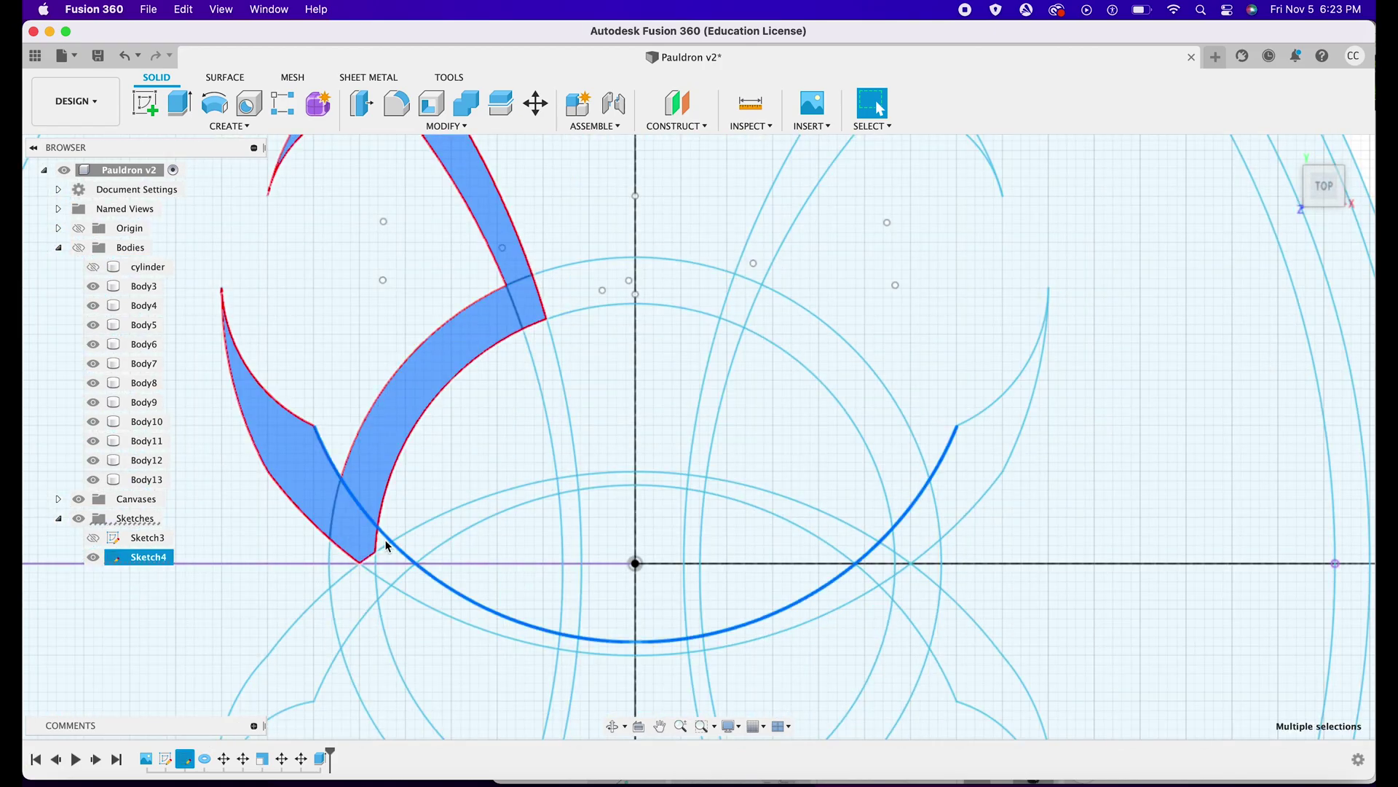
pyautogui.keyDown('shift'); pyautogui.click(559, 401); pyautogui.keyUp('shift')
pyautogui.keyDown('shift'); pyautogui.click(619, 292); pyautogui.keyUp('shift')
pyautogui.keyDown('shift'); pyautogui.click(710, 379); pyautogui.keyUp('shift')
pyautogui.keyDown('shift'); pyautogui.click(736, 297); pyautogui.keyUp('shift')
pyautogui.keyDown('shift'); pyautogui.click(758, 255); pyautogui.keyUp('shift')
pyautogui.keyDown('shift'); pyautogui.click(838, 364); pyautogui.keyUp('shift')
pyautogui.keyDown('shift'); pyautogui.click(968, 466); pyautogui.keyUp('shift')
# Add the emblem's central crossing bands and the small intersecting profiles on its left and lower-left side to the selection.
pyautogui.scroll(5, 709, 443)
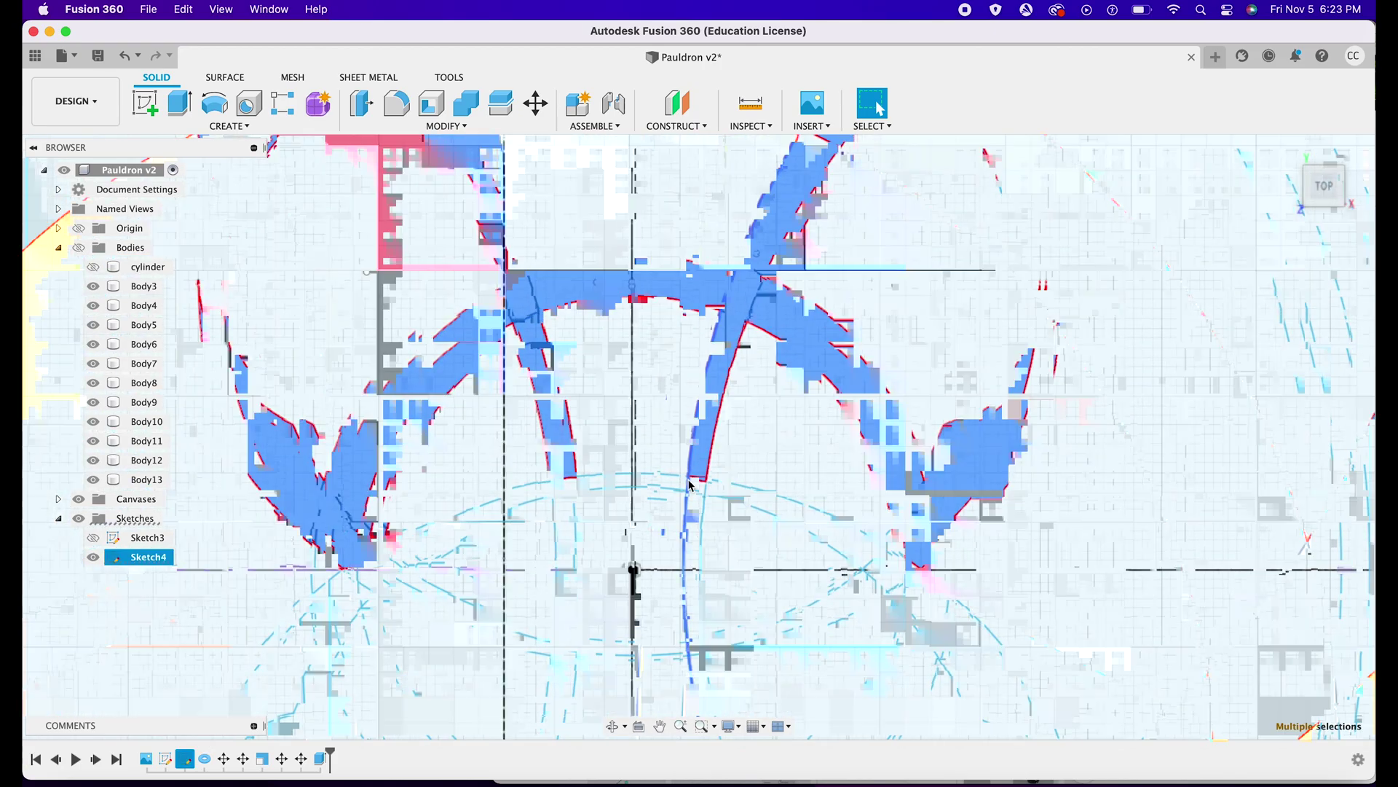
pyautogui.keyDown('shift'); pyautogui.click(647, 646); pyautogui.keyUp('shift')
pyautogui.keyDown('shift'); pyautogui.click(297, 565); pyautogui.keyUp('shift')
pyautogui.keyDown('shift'); pyautogui.click(306, 640); pyautogui.keyUp('shift')
pyautogui.keyDown('shift'); pyautogui.click(103, 634); pyautogui.keyUp('shift')
pyautogui.hscroll(-8, 103, 633)
pyautogui.keyDown('shift'); pyautogui.click(258, 466); pyautogui.keyUp('shift')
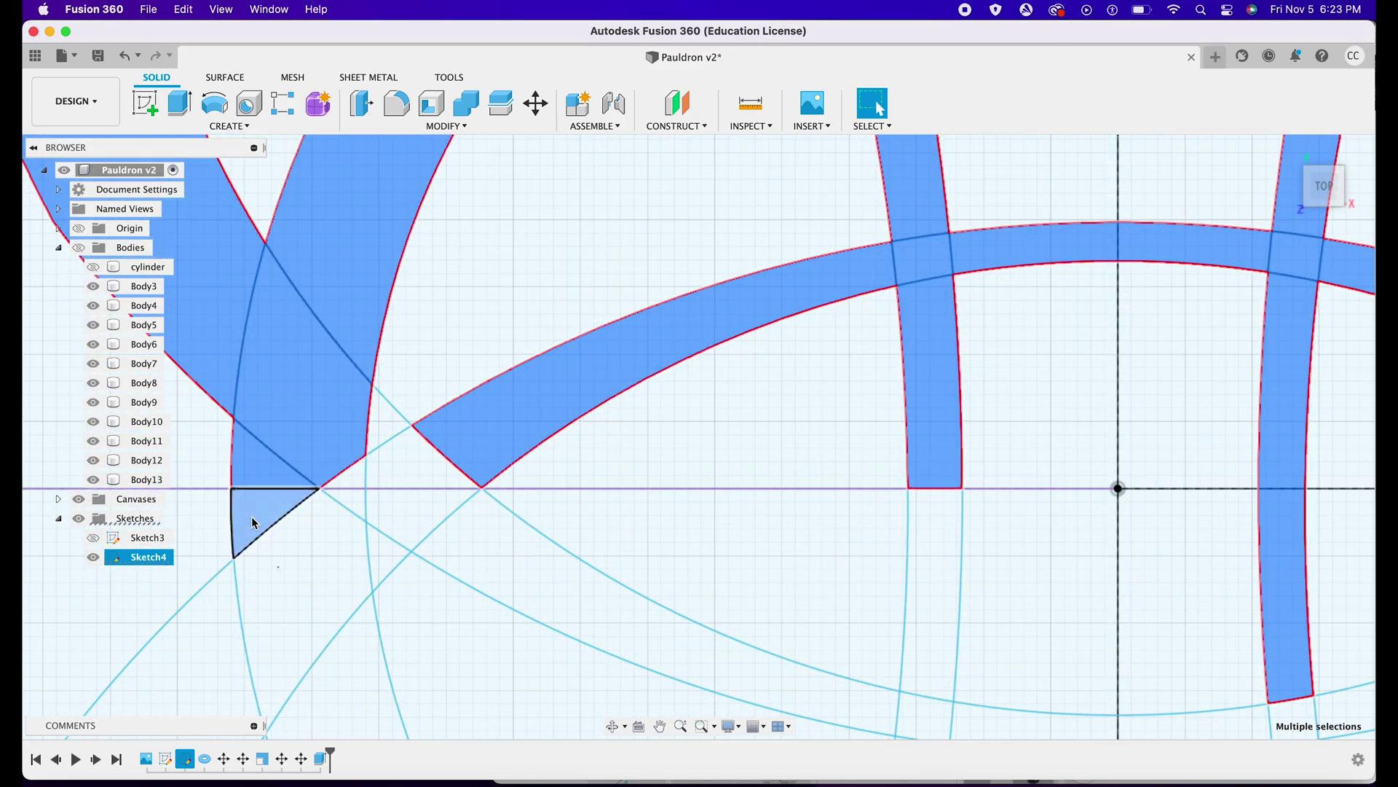
pyautogui.keyDown('shift'); pyautogui.click(253, 521); pyautogui.keyUp('shift')
pyautogui.keyDown('shift'); pyautogui.click(305, 597); pyautogui.keyUp('shift')
pyautogui.scroll(-5, 398, 420)
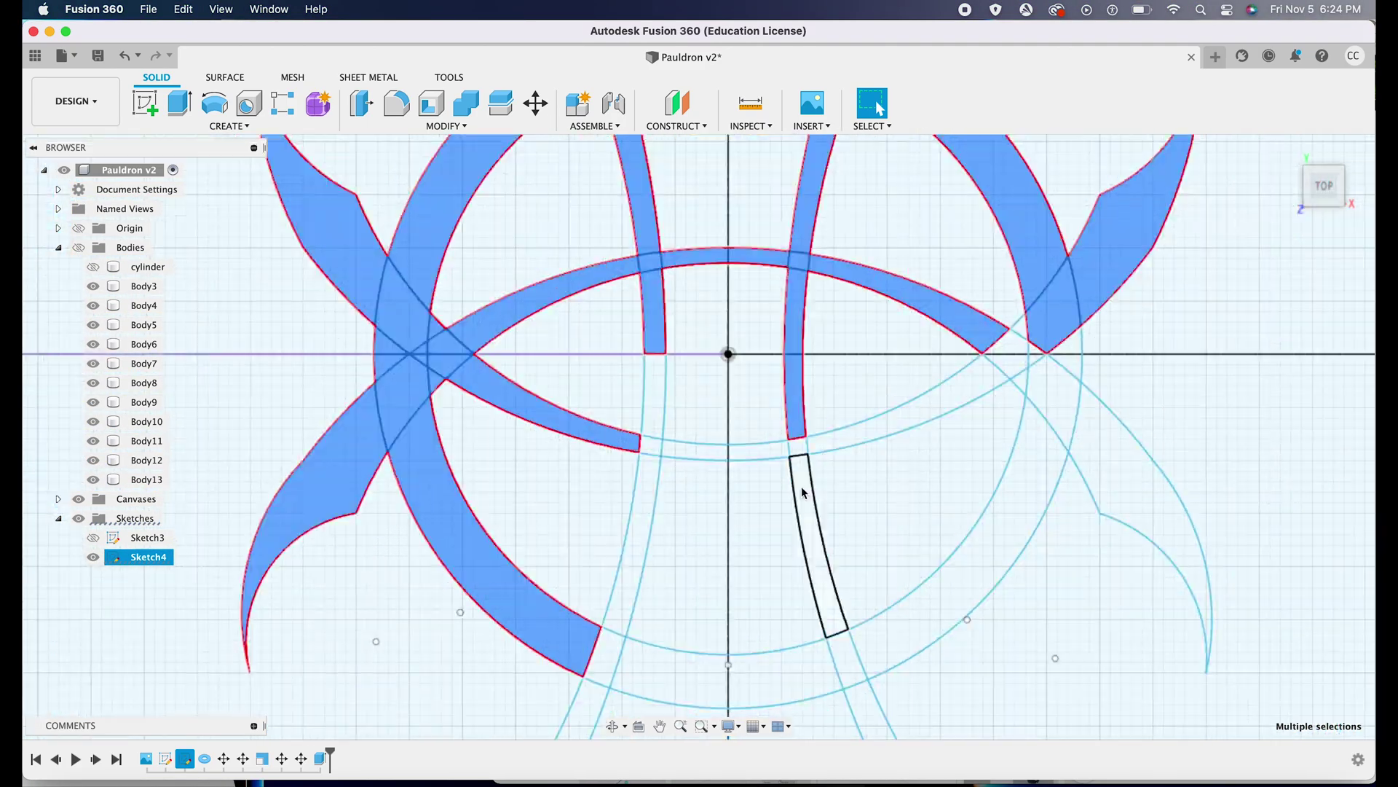
# Add the emblem's remaining lower and right-hand profiles, including the rest of the circular band, to the selection.
pyautogui.keyDown('shift'); pyautogui.click(655, 447); pyautogui.keyUp('shift')
pyautogui.keyDown('shift'); pyautogui.click(632, 547); pyautogui.keyUp('shift')
pyautogui.keyDown('shift'); pyautogui.click(718, 451); pyautogui.keyUp('shift')
pyautogui.keyDown('shift'); pyautogui.click(903, 420); pyautogui.keyUp('shift')
pyautogui.keyDown('shift'); pyautogui.click(1009, 357); pyautogui.keyUp('shift')
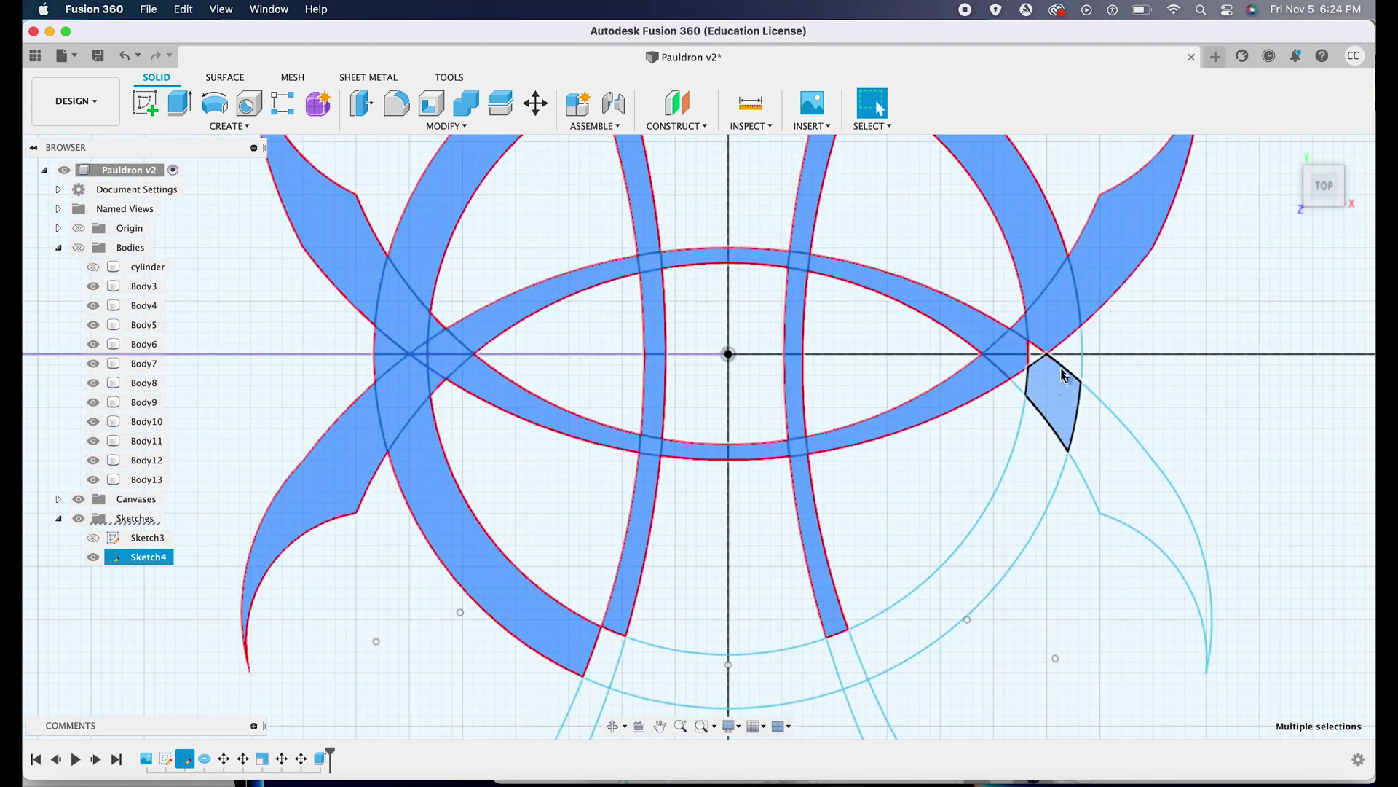
pyautogui.keyDown('shift'); pyautogui.click(750, 670); pyautogui.keyUp('shift')
pyautogui.scroll(5, 750, 656)
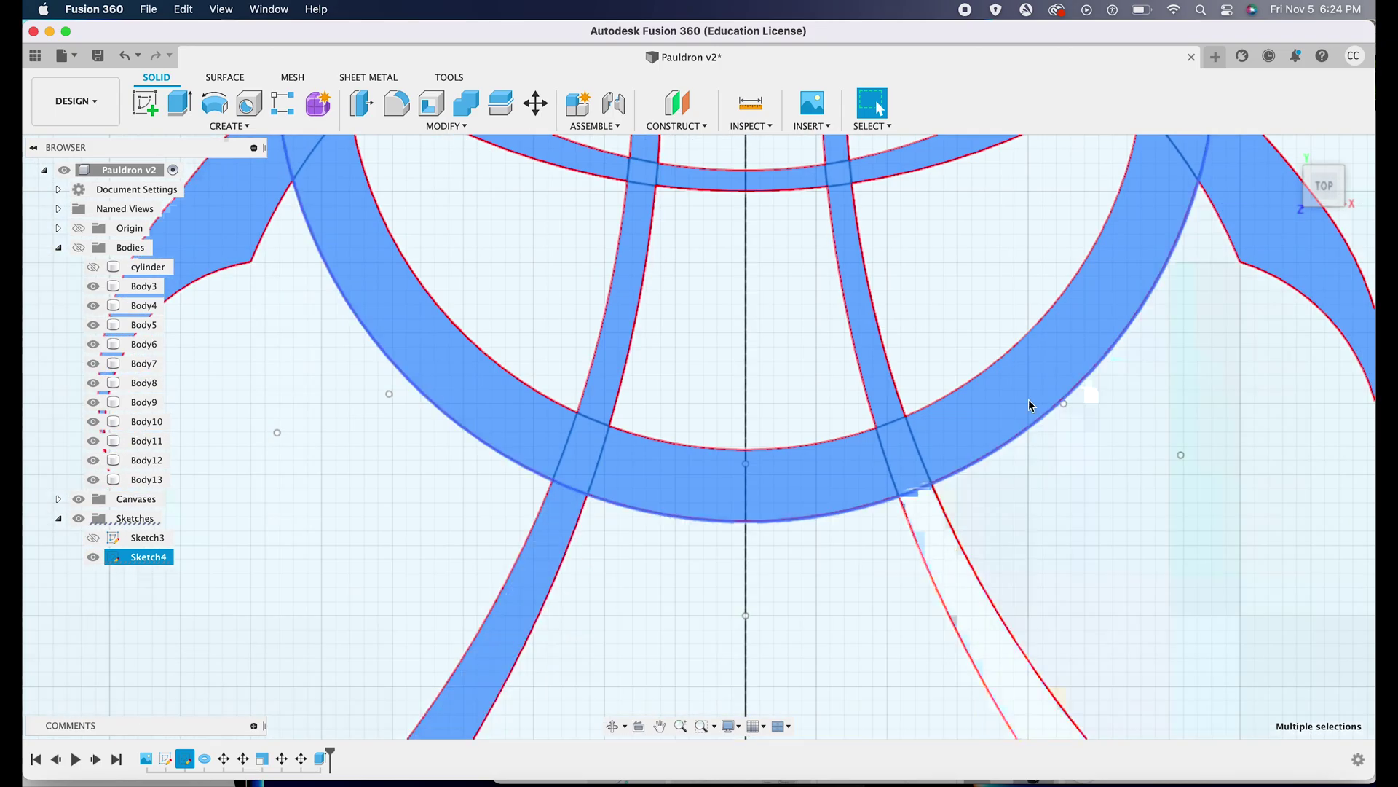
pyautogui.scroll(-10, 1029, 405)
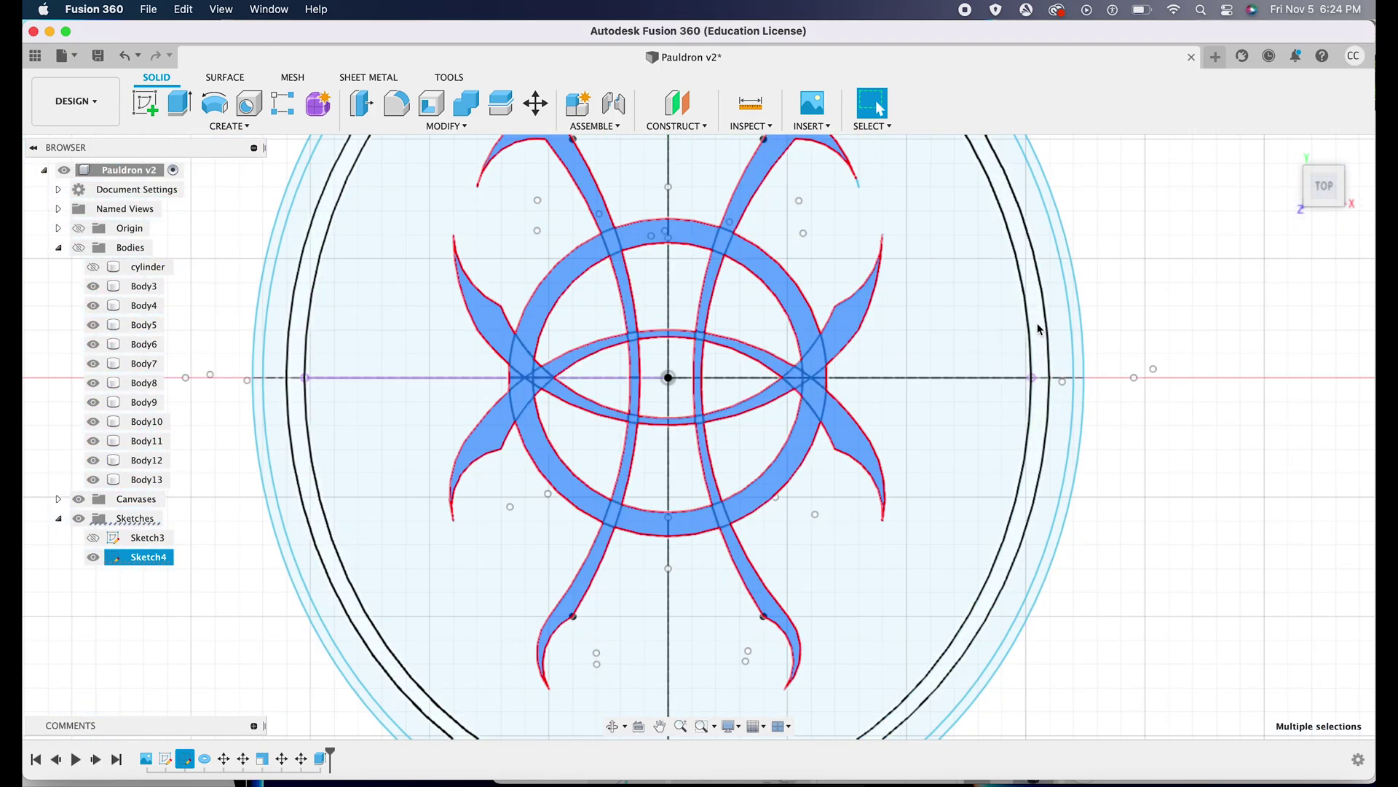
# Begin extruding the 54 emblem and oval ring profiles, show the bodies, and use the torus's curved surface as the start object.
pyautogui.press('e')
pyautogui.click(79, 248)
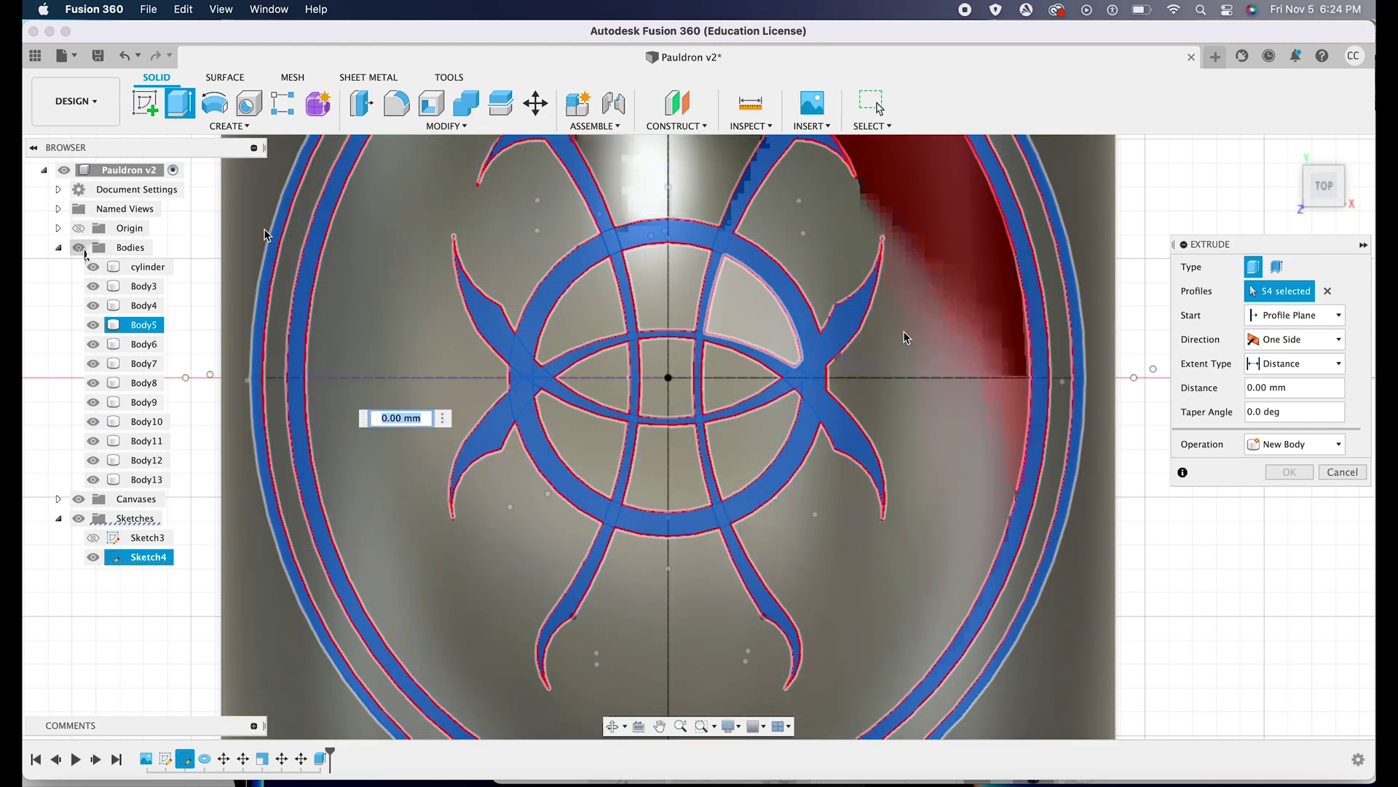
pyautogui.click(1293, 315)
pyautogui.click(1270, 387)
pyautogui.click(1090, 641)
# Set the extrusion distance to 9 mm and the operation to New Body, and complete the extrusion.
pyautogui.write('9')
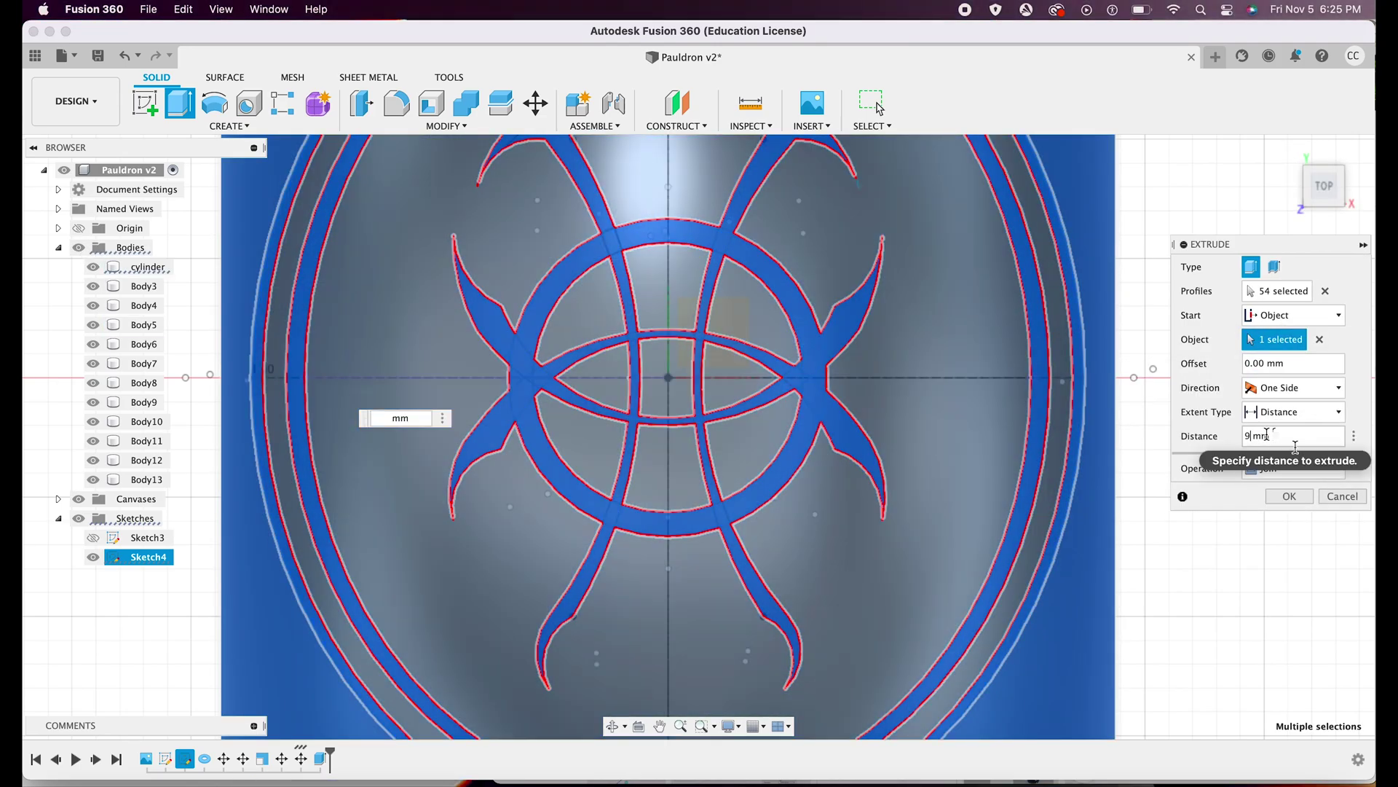
pyautogui.click(1293, 468)
pyautogui.click(1274, 540)
pyautogui.moveTo(1342, 188); pyautogui.dragTo(1224, 155)
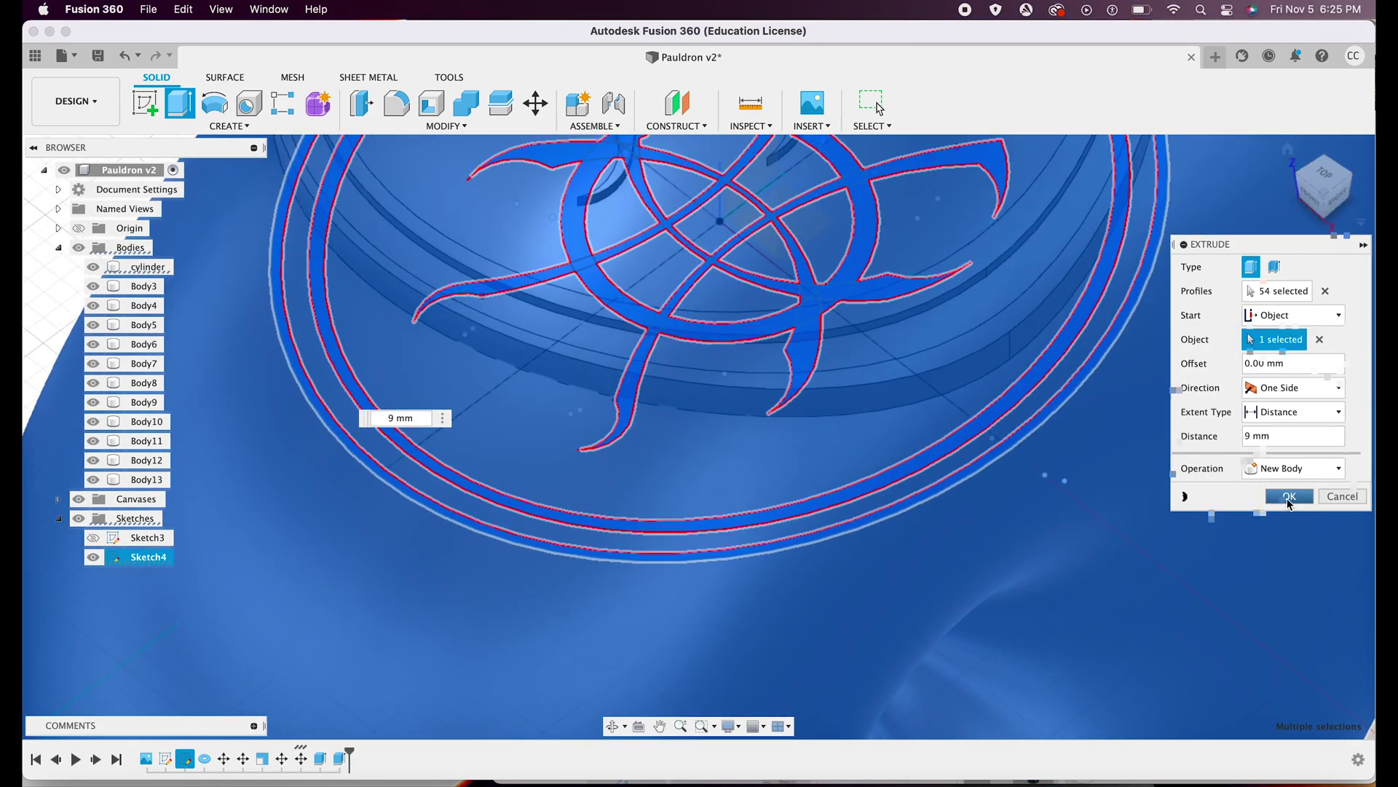
pyautogui.click(1289, 496)
# Hide the torus body and inspect the extruded pauldron from several angles, ending in top view.
pyautogui.click(1288, 151)
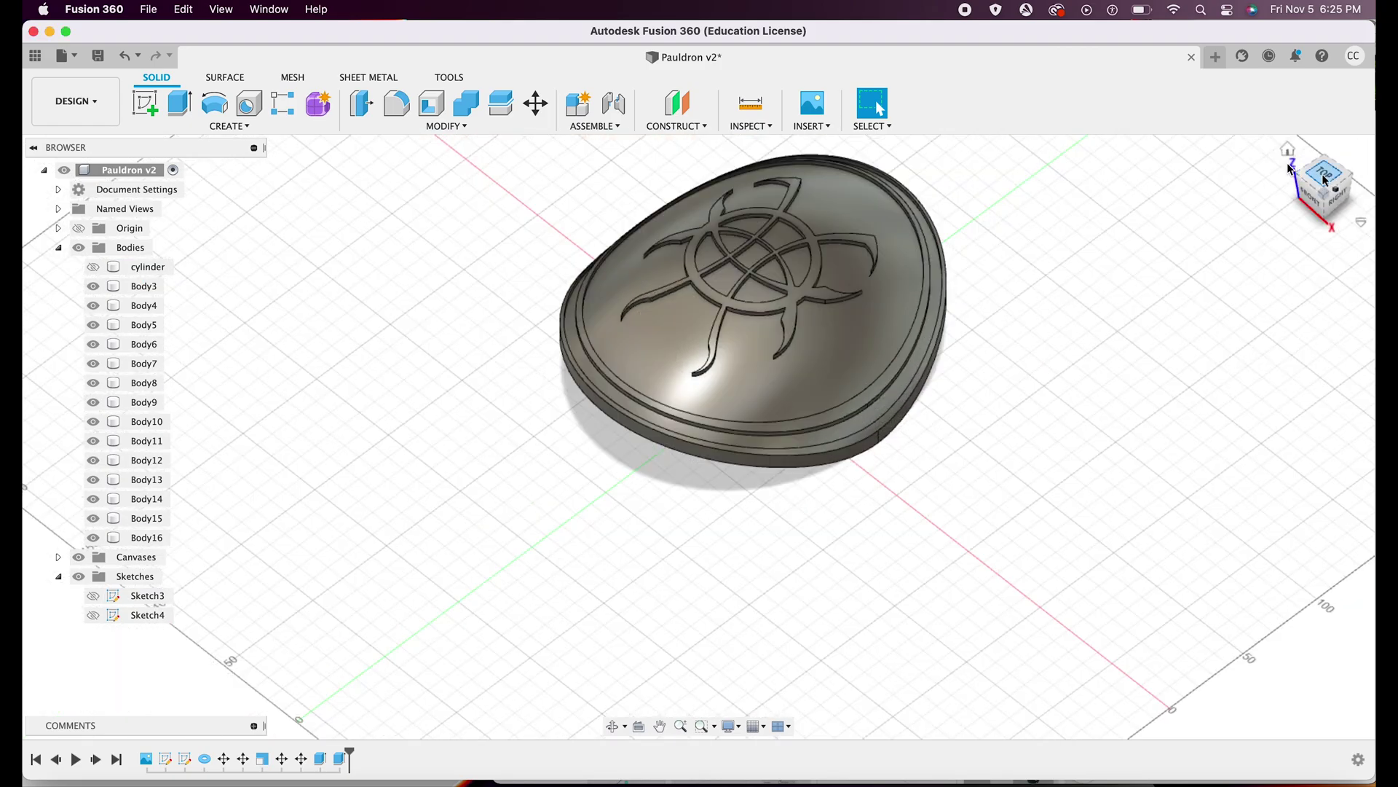
pyautogui.moveTo(1322, 180)
pyautogui.mouseDown()
pyautogui.moveTo(1298, 212)
pyautogui.moveTo(1300, 139)
pyautogui.moveTo(1337, 166)
pyautogui.mouseUp()
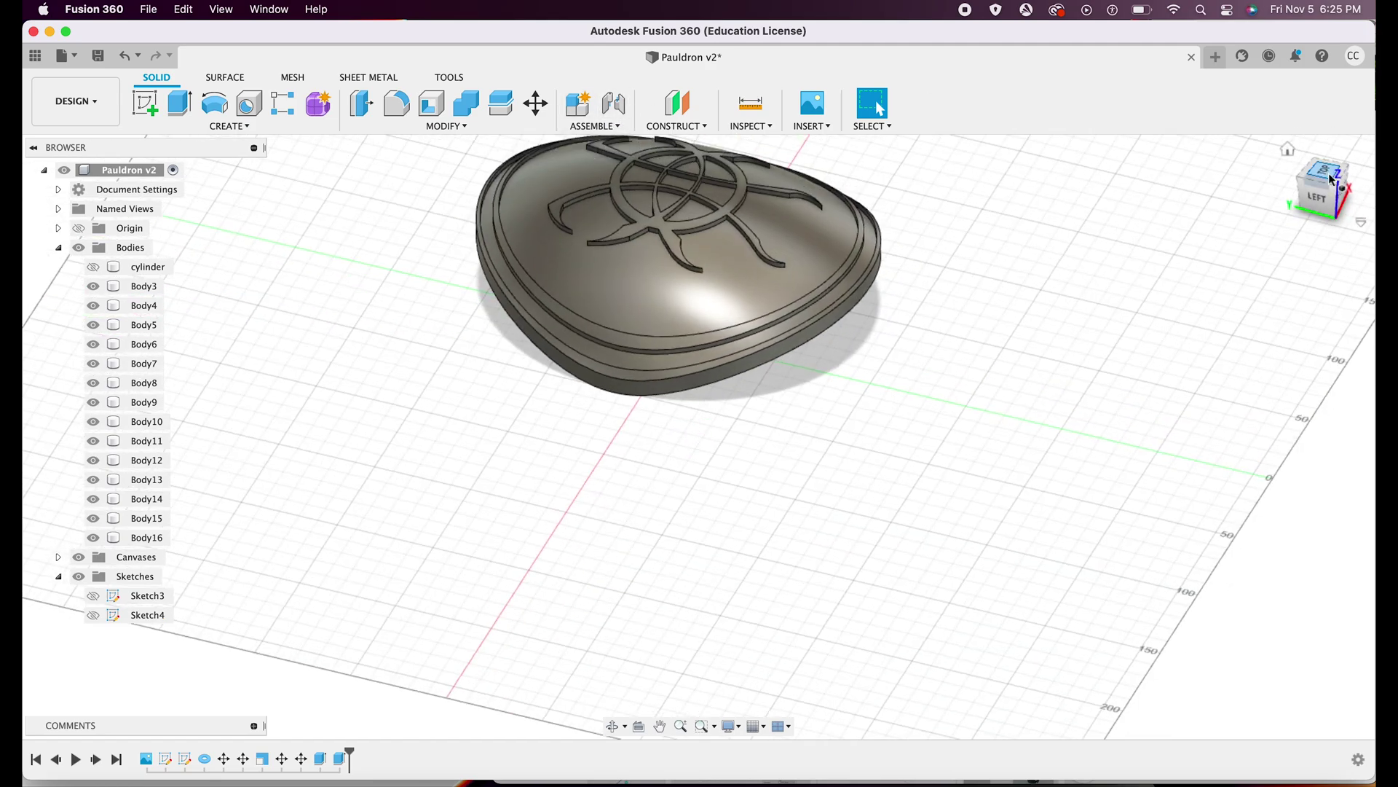
pyautogui.click(1324, 173)
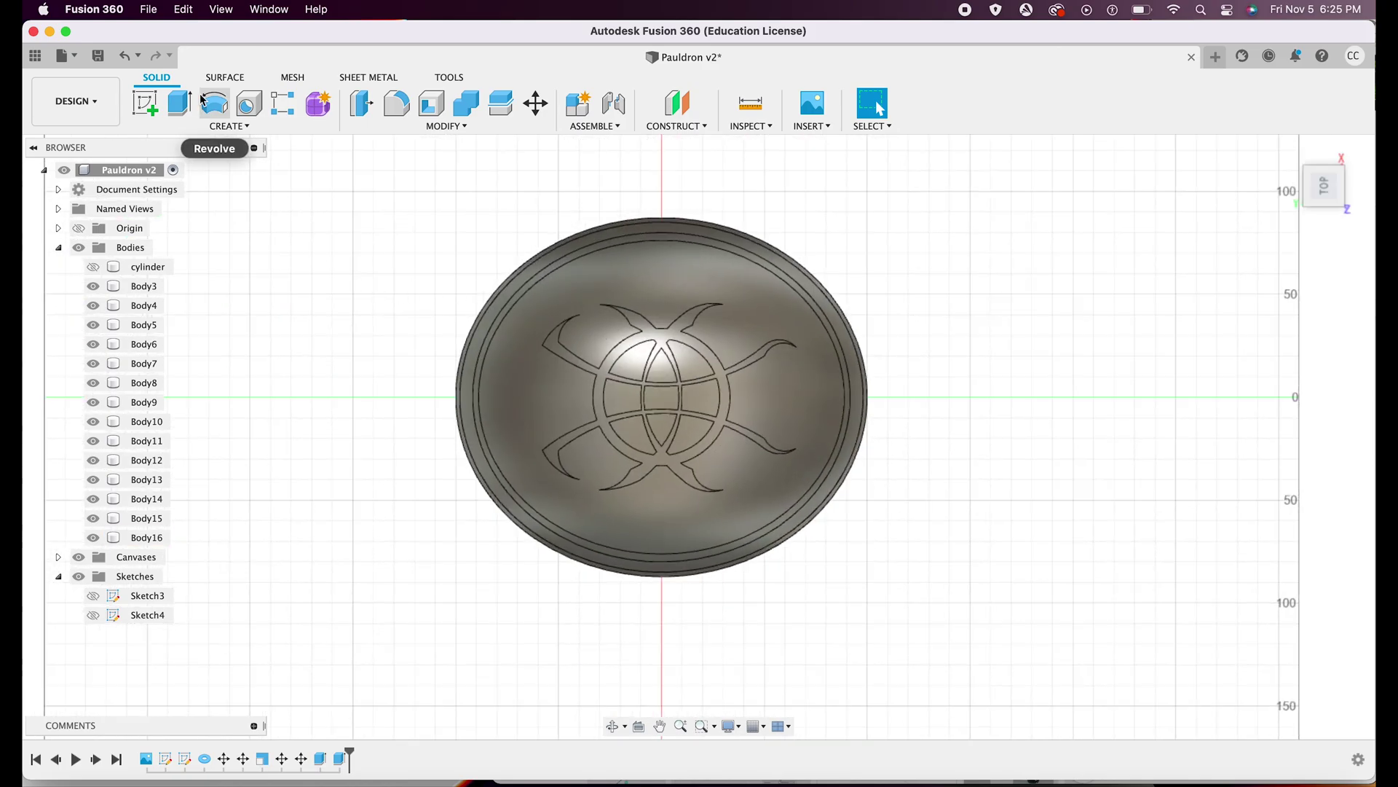
# Save the Pauldron design with the version description User Saved.
pyautogui.click(149, 10)
pyautogui.click(169, 169)
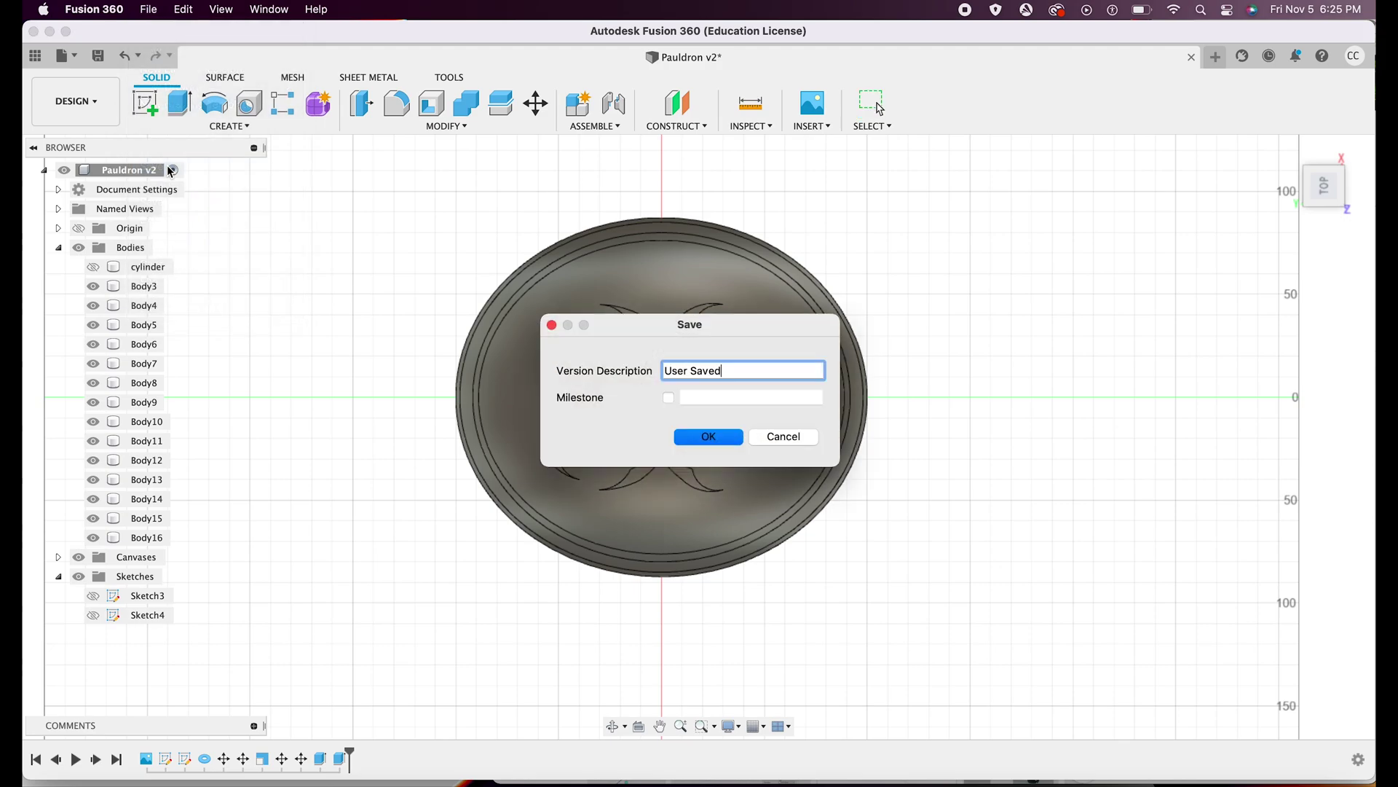
pyautogui.click(703, 439)
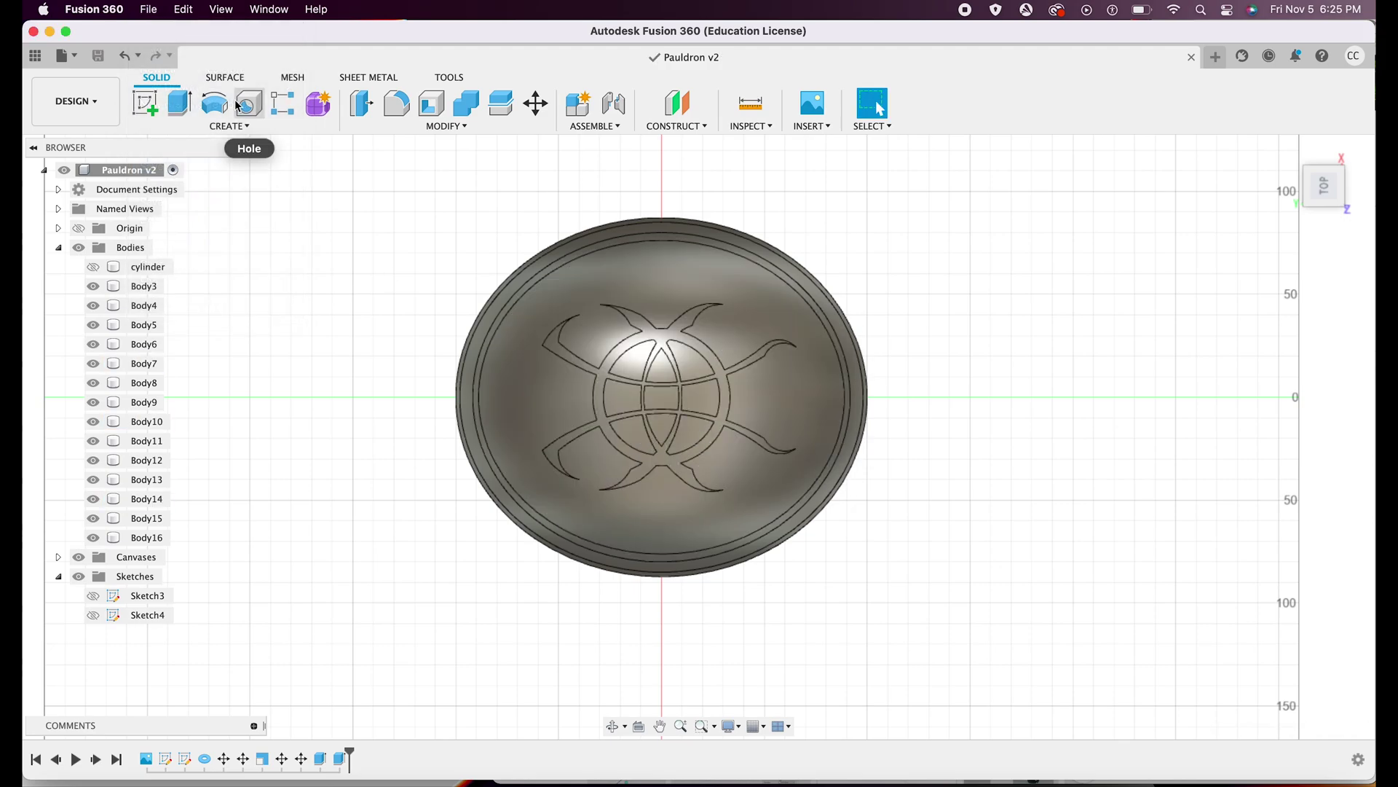